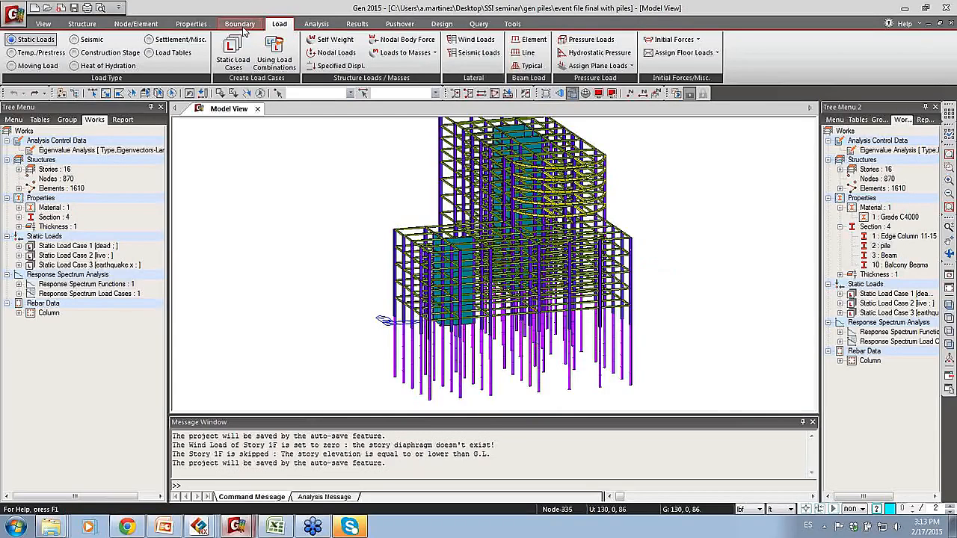
Step: Set up pile spring supports for sand with a 2 ft pile diameter and a subgrade reaction coefficient of 150 lbf/ft^3
click(247, 26)
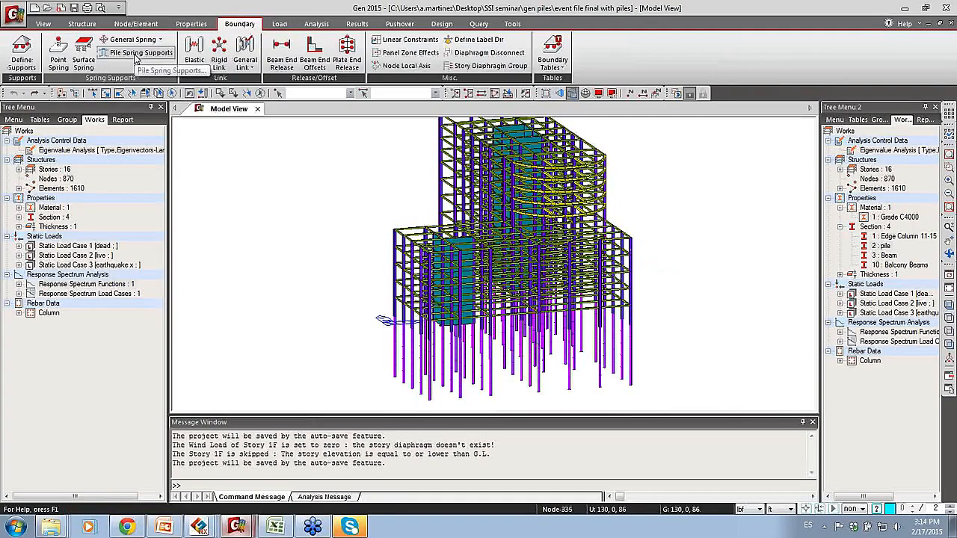
click(136, 56)
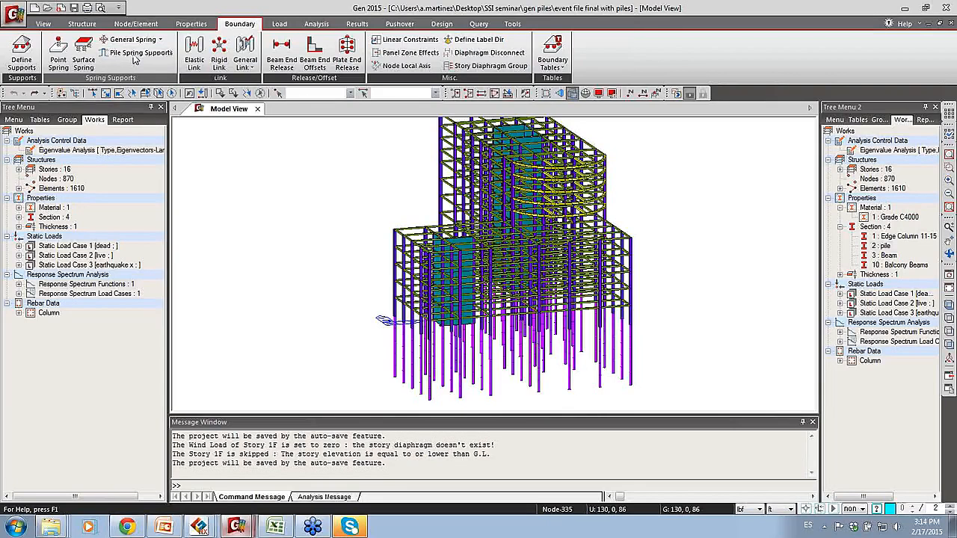
drag(157, 168, 157, 203)
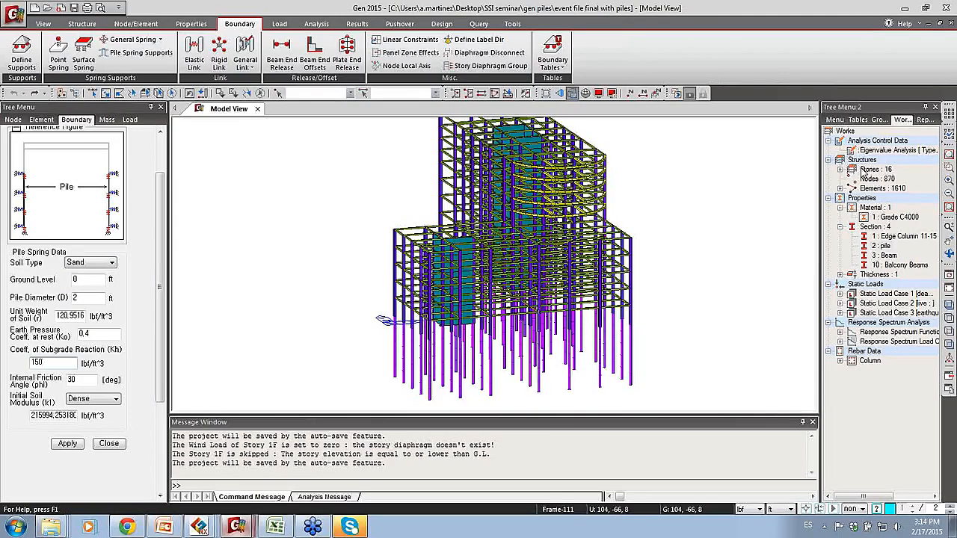
Step: Activate only the elements that use the pile section, hiding the rest of the building
click(882, 246)
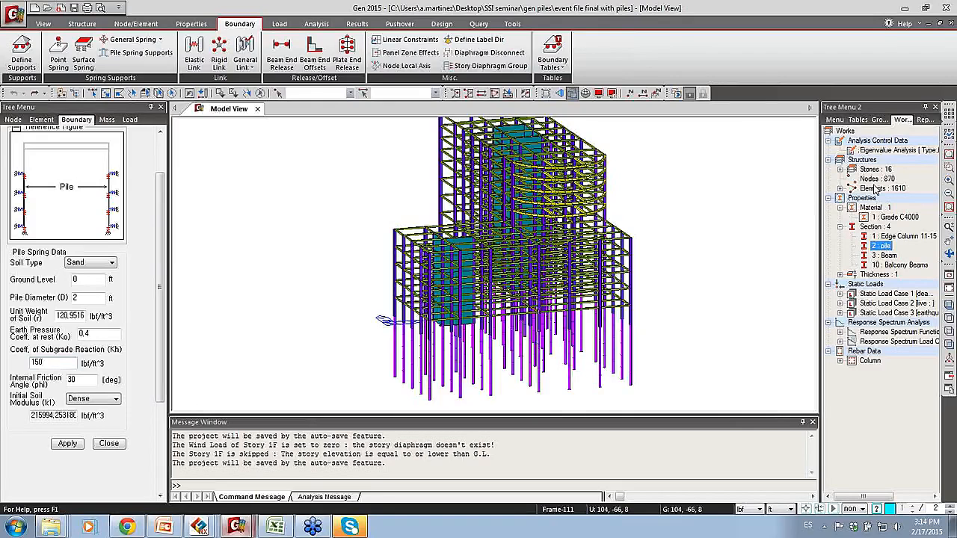
right_click(883, 249)
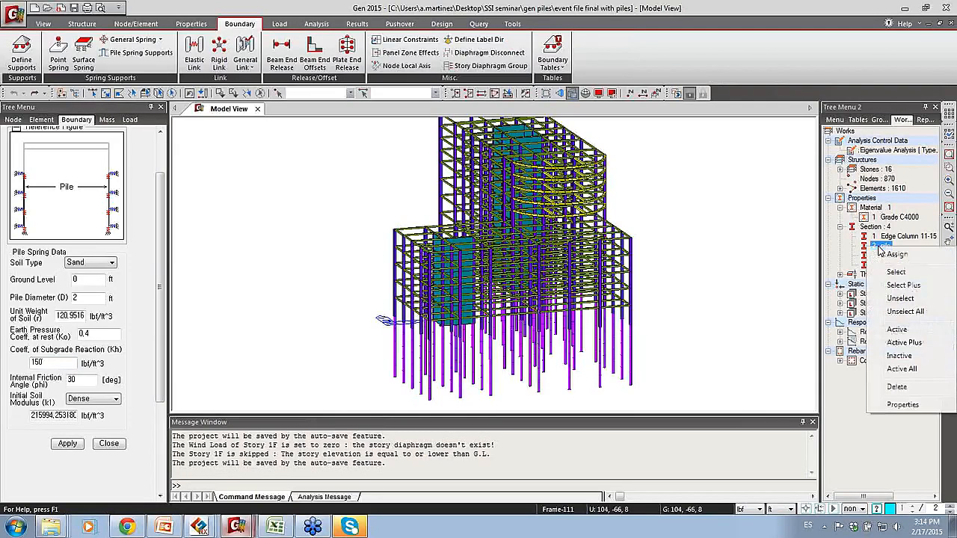
click(901, 329)
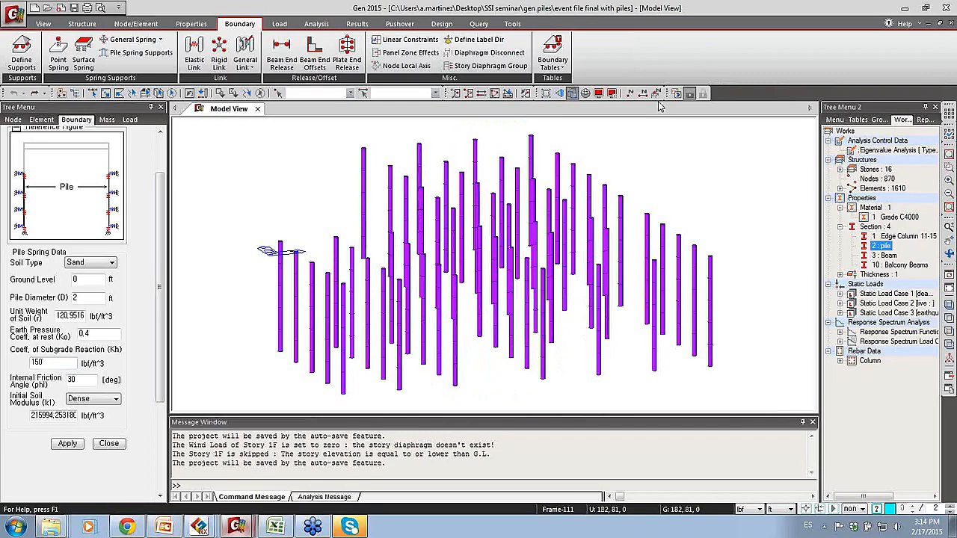
Step: Apply the pile spring supports to all displayed piles and reactivate the whole building model
click(172, 92)
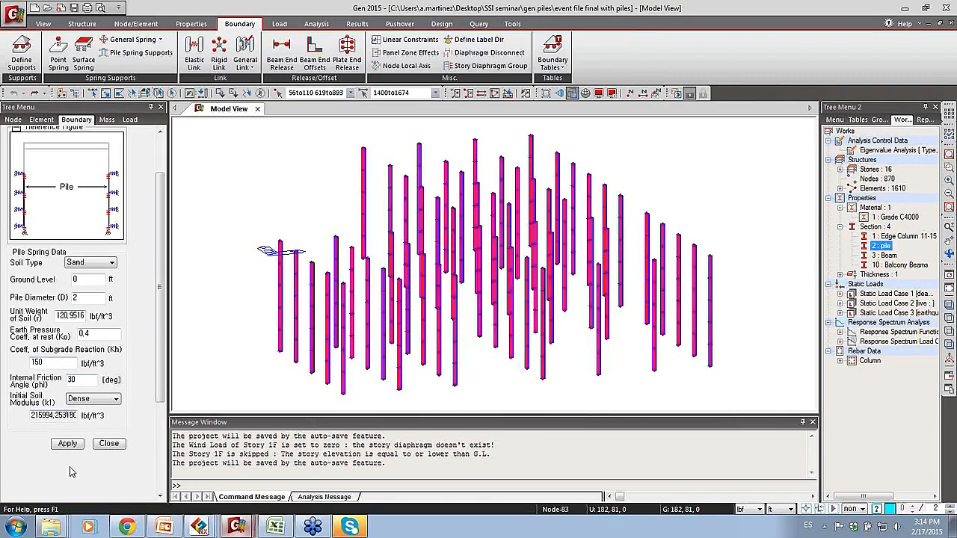
click(67, 444)
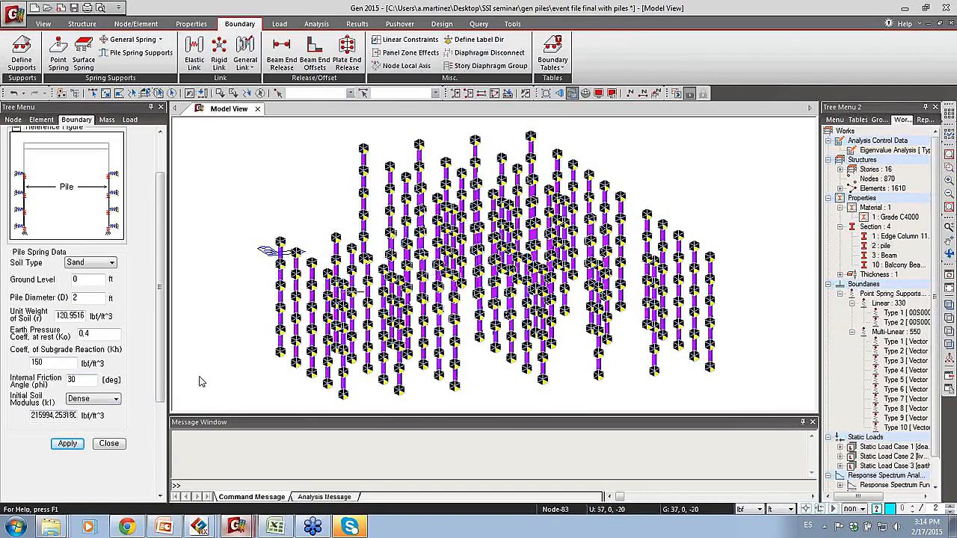
click(495, 92)
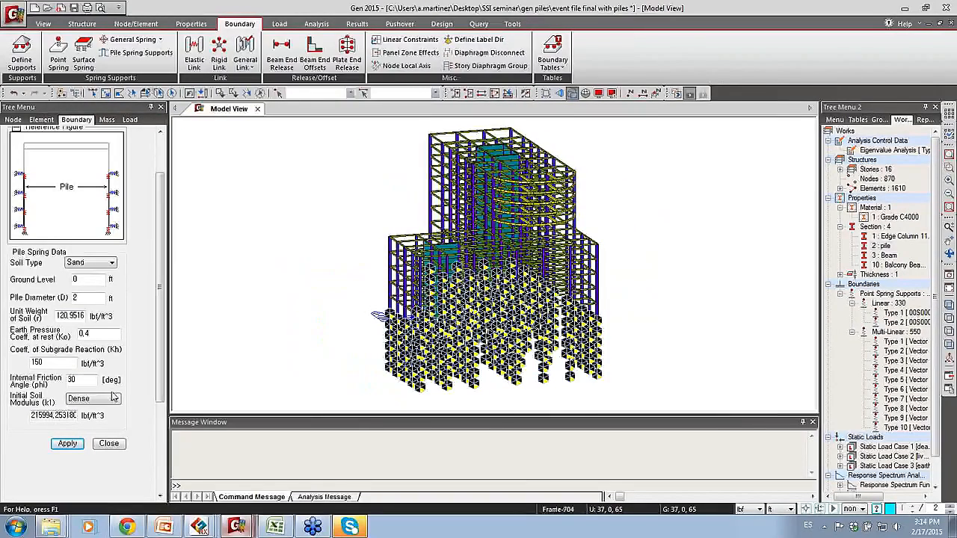
click(109, 444)
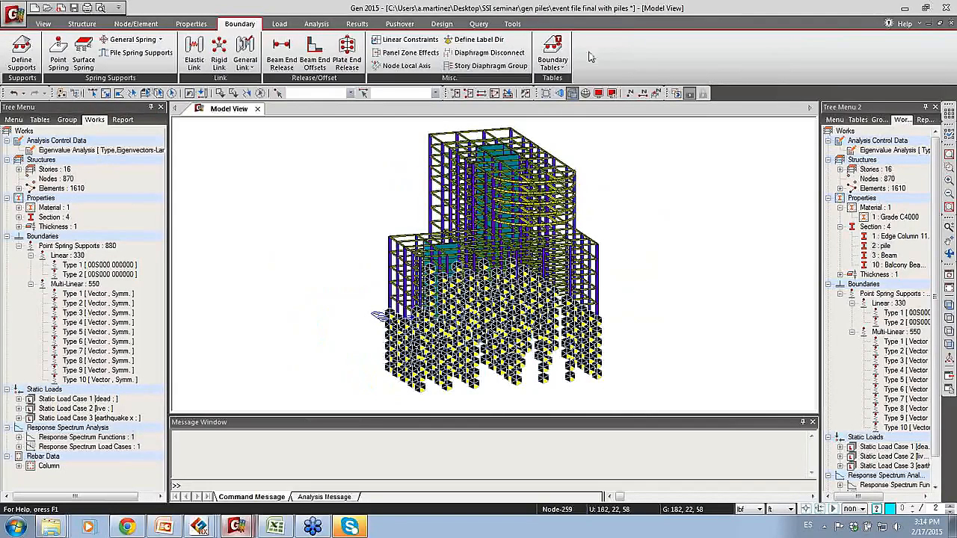
Step: Close the current pile model and switch to the Gen model "event file final with piles and springs"
click(945, 6)
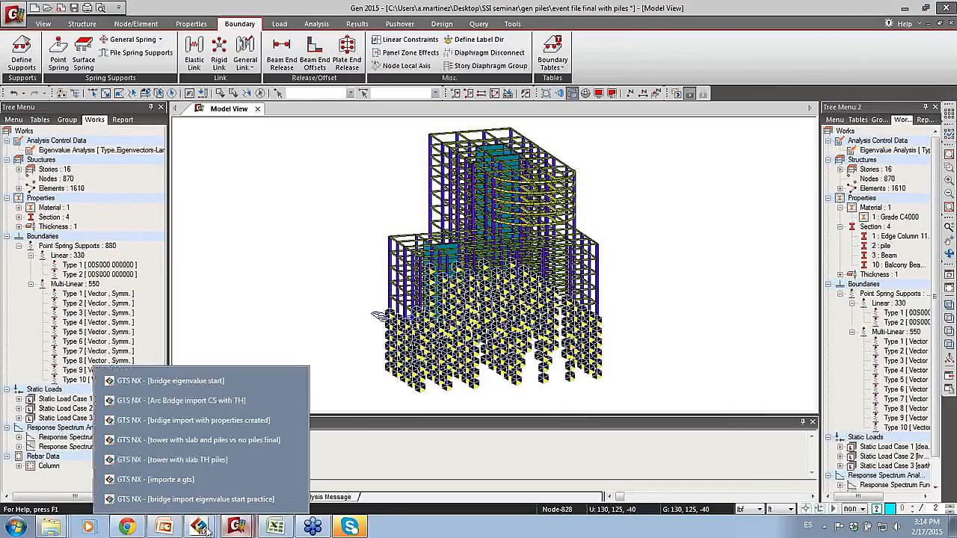
click(490, 289)
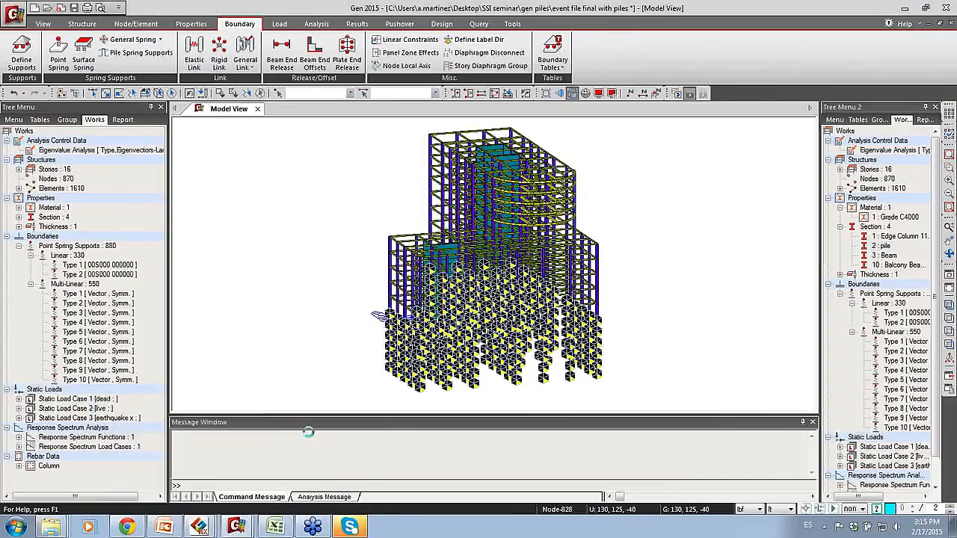
mouse_move(236, 527)
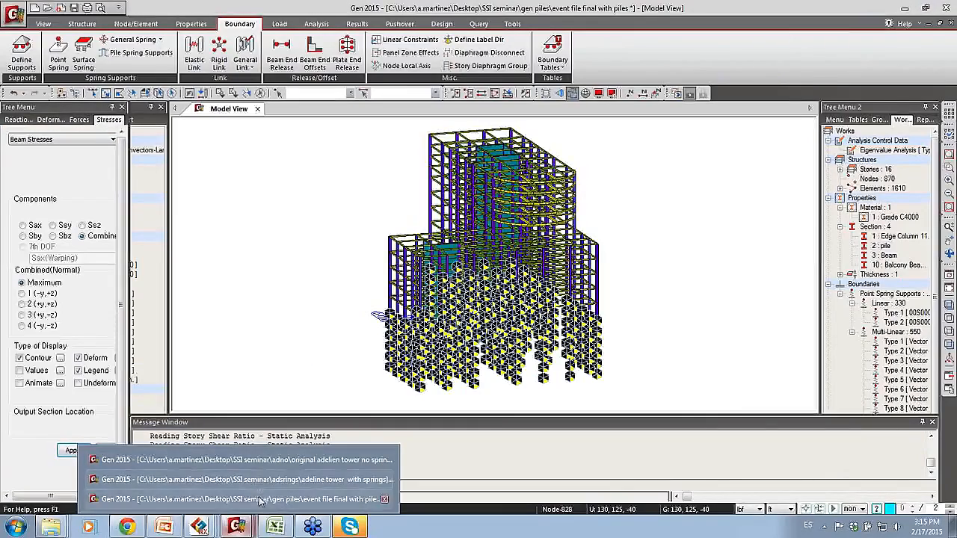
click(247, 498)
Step: Display the DXYZ displacement contour for the earthquake x load case
mouse_move(570, 210)
ctrl+middle_down()
mouse_move(564, 225)
mouse_move(574, 200)
mouse_move(570, 236)
mouse_move(577, 198)
ctrl+middle_up()
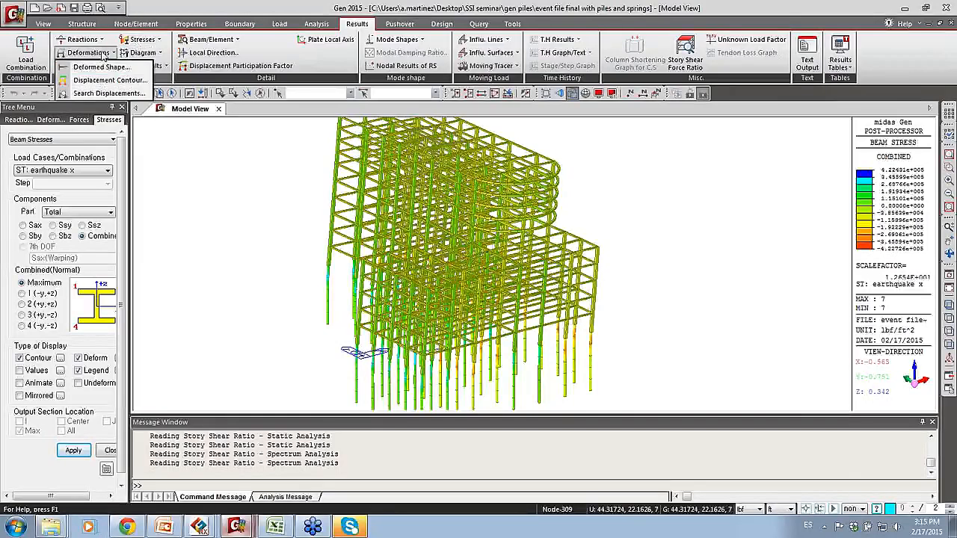
click(49, 119)
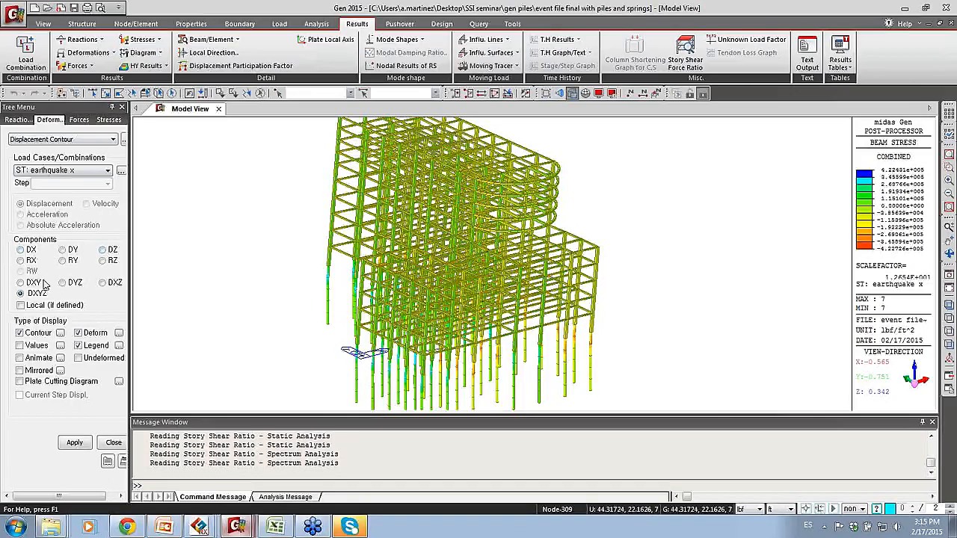
click(75, 442)
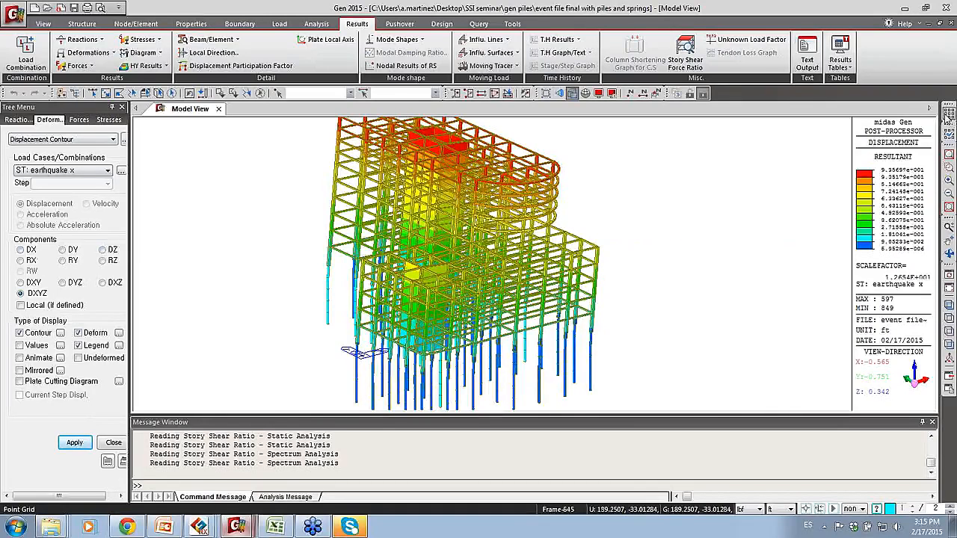
Step: Limit the displacement contour to the elements with the pile section and inspect their deformed shape
drag(939, 110, 823, 132)
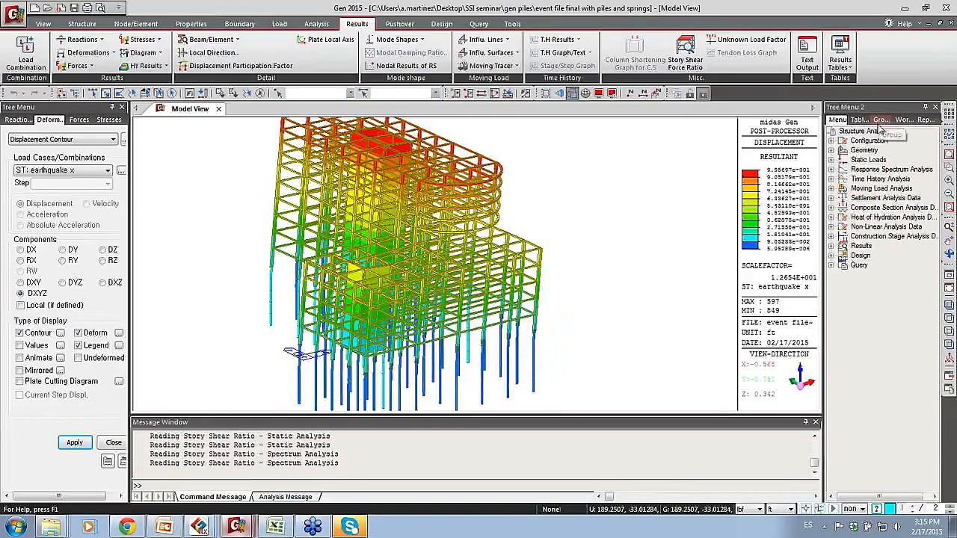
click(831, 141)
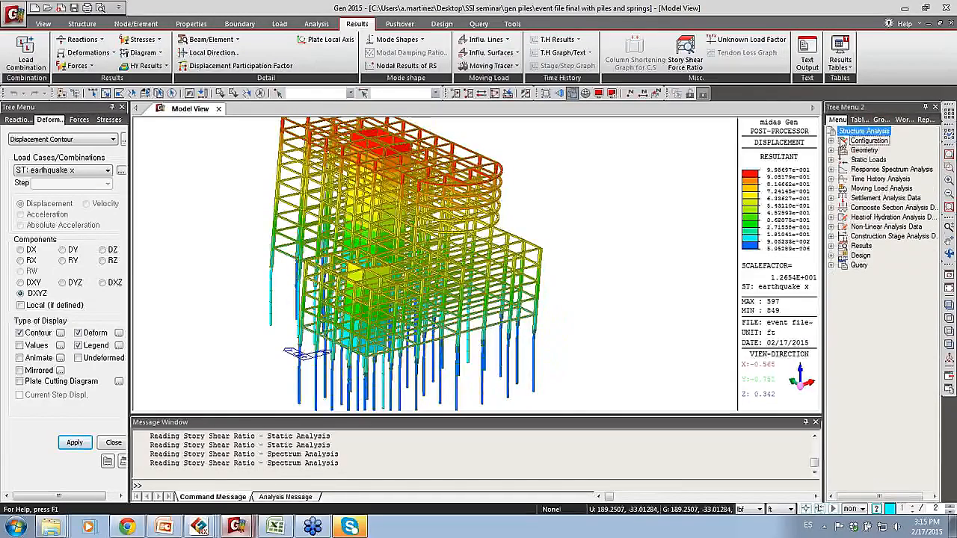
click(881, 119)
click(901, 120)
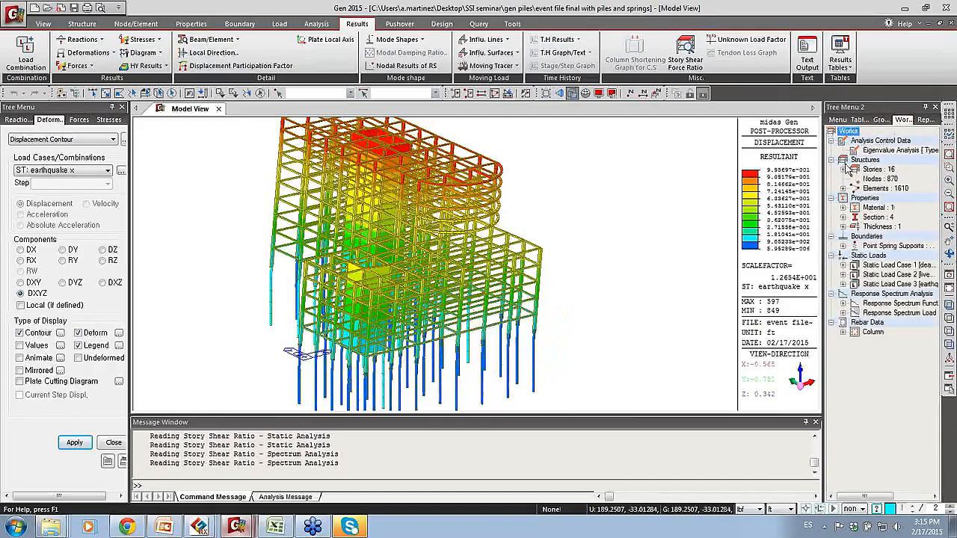
click(842, 217)
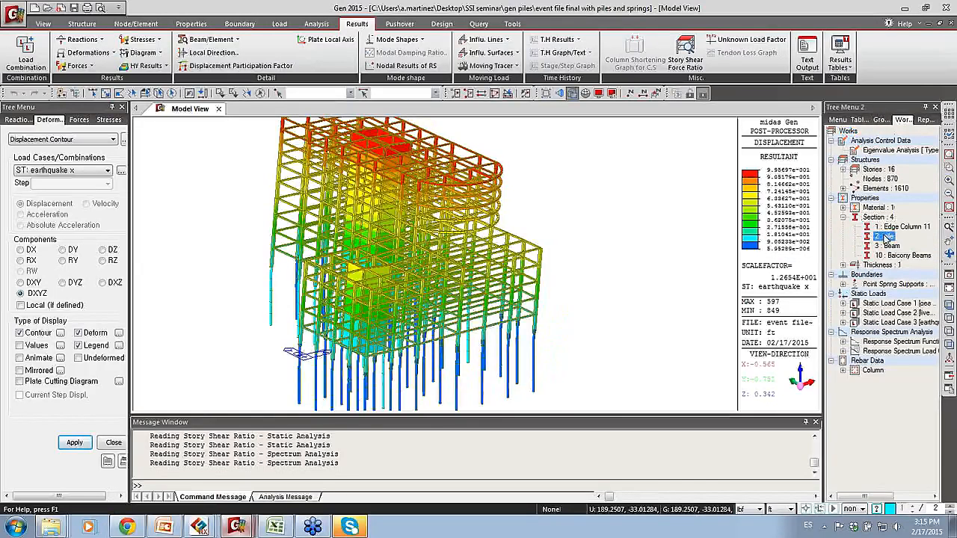
right_click(883, 236)
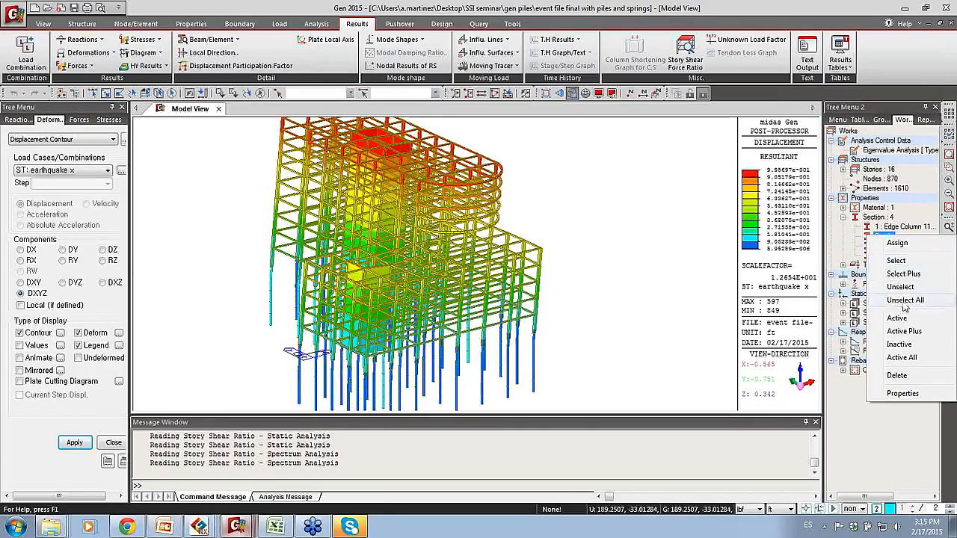
click(895, 260)
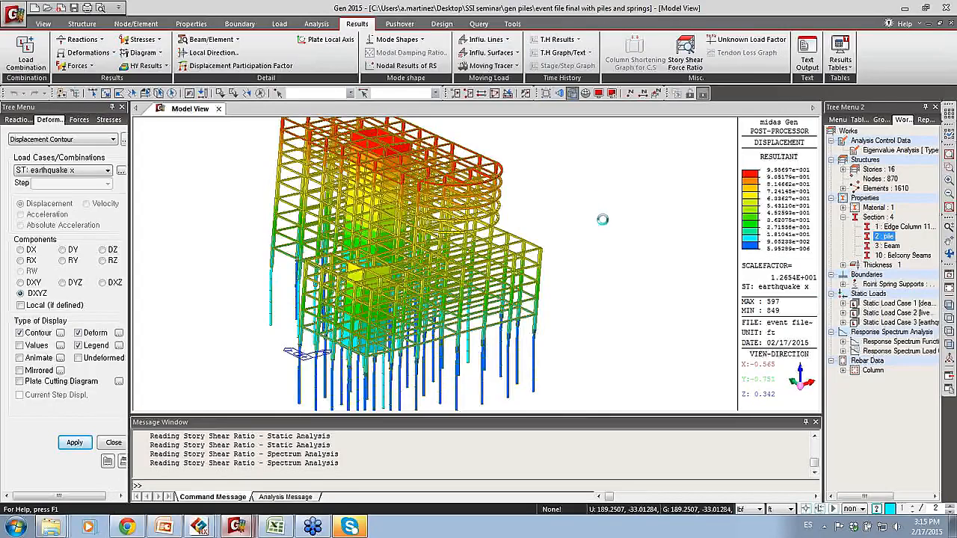
middle_drag(588, 260, 597, 268)
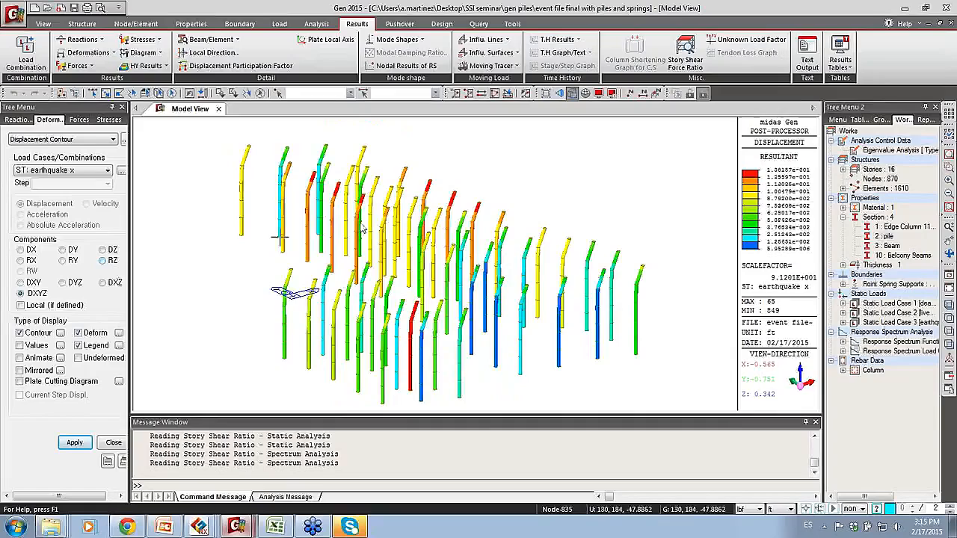
mouse_move(453, 226)
ctrl+middle_down()
mouse_move(394, 221)
mouse_move(441, 203)
mouse_move(453, 234)
ctrl+middle_up()
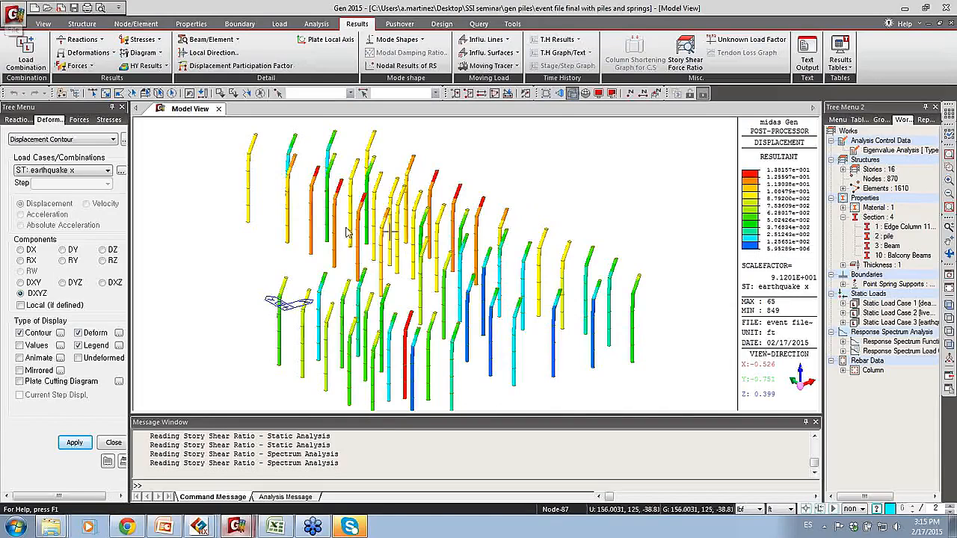
click(236, 25)
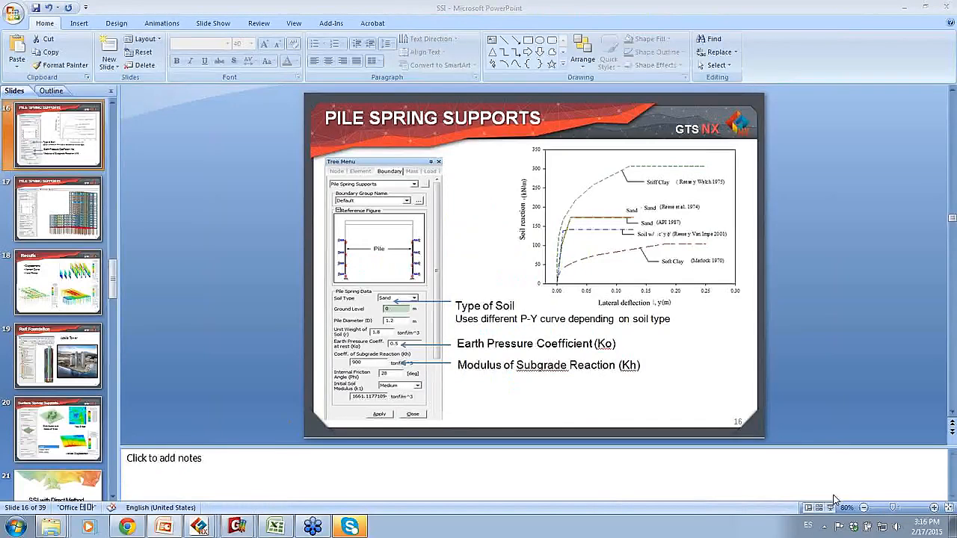
Step: Run the SSI slide show in PowerPoint from the Pile Spring Supports slide through Surface Spring Supports, and end it there
click(830, 509)
click(720, 301)
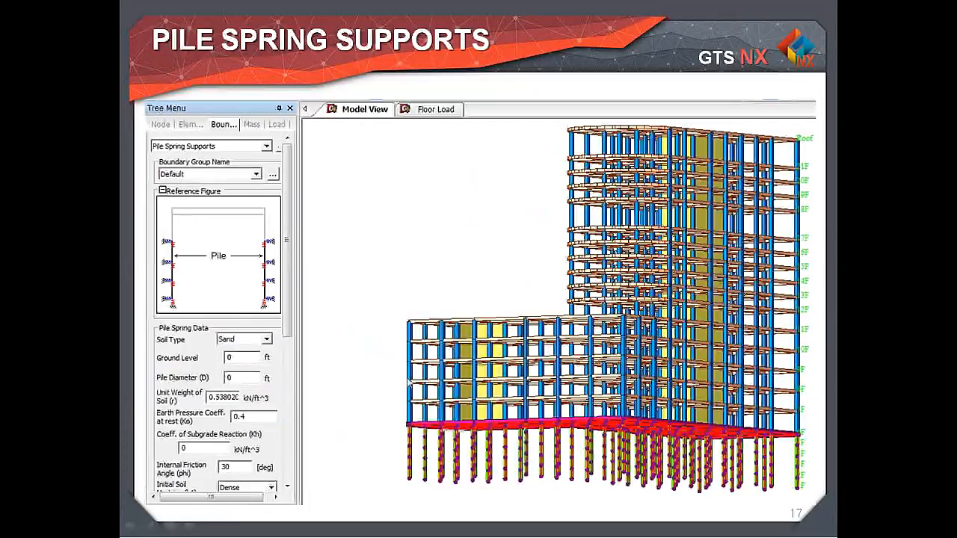
click(491, 428)
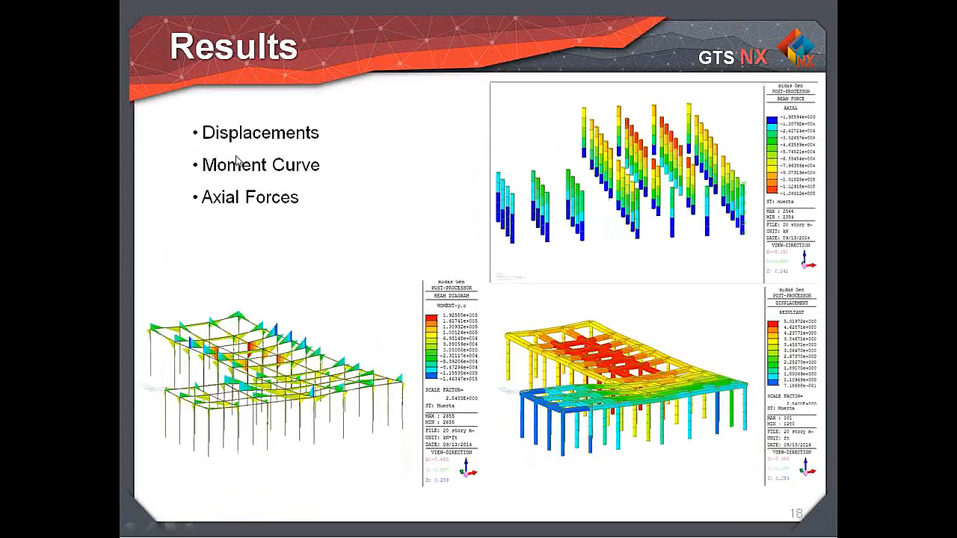
click(413, 185)
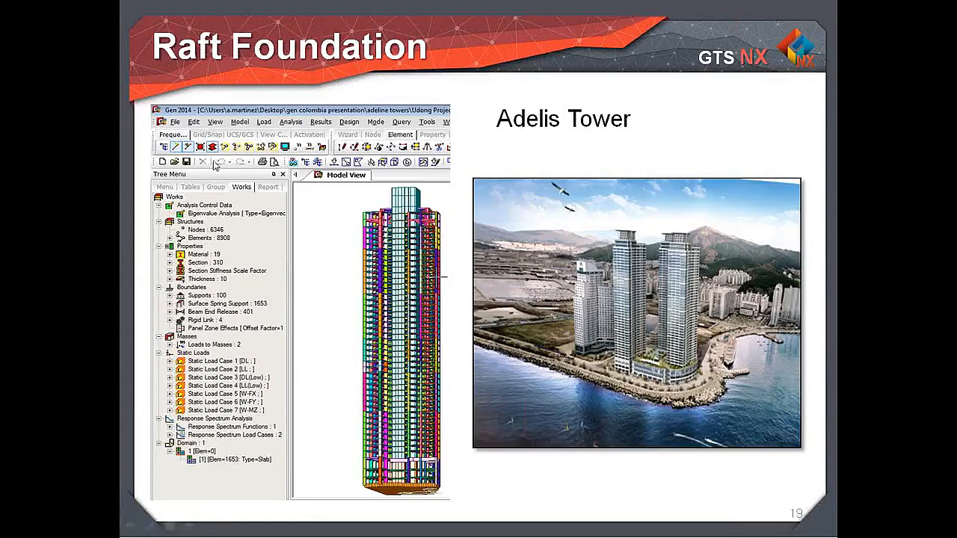
click(258, 190)
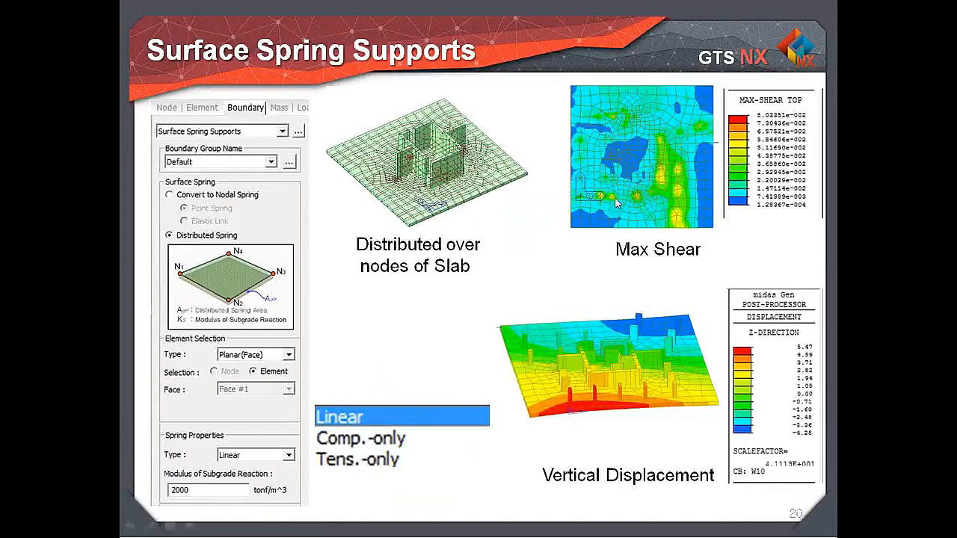
key(Escape)
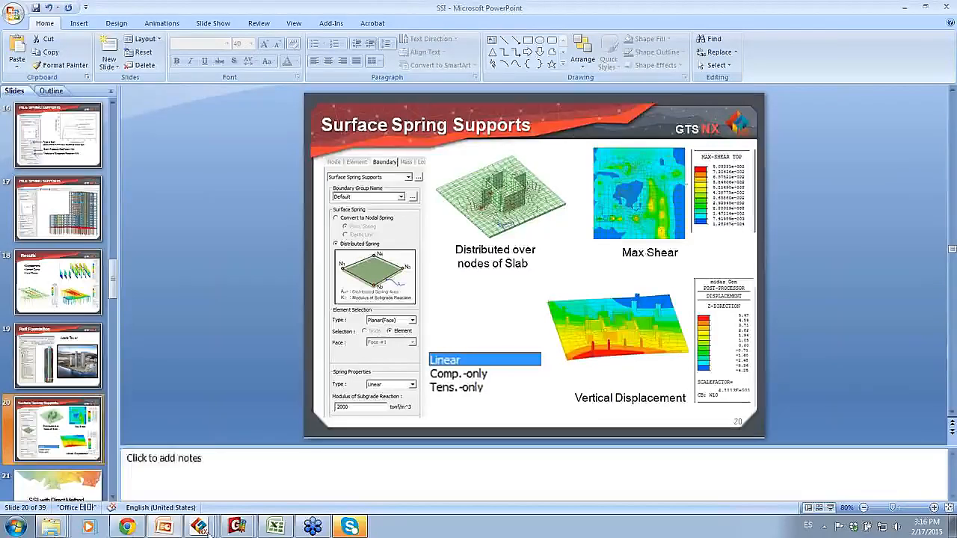
Step: Switch to the Gen model "original adelien tower no springs" and view the whole tower with its raft
mouse_move(237, 525)
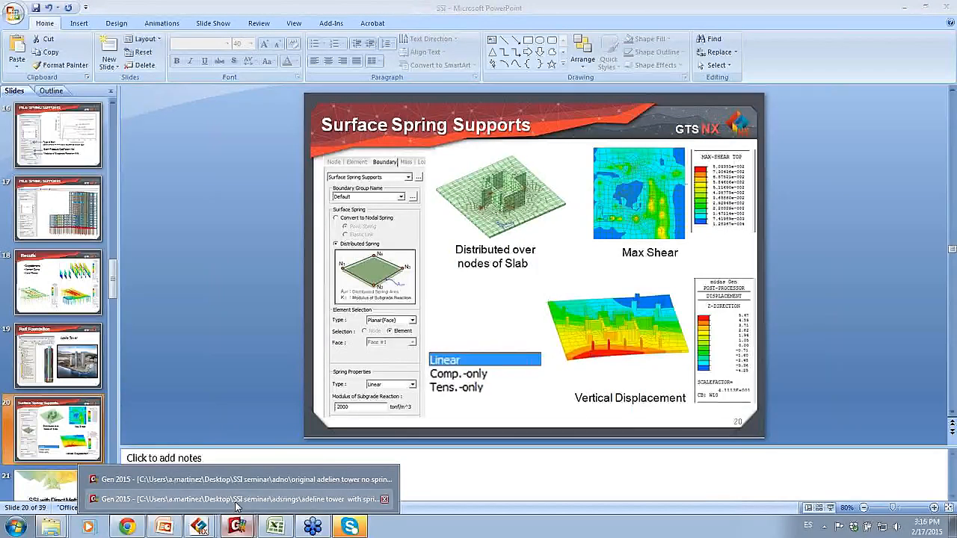
click(252, 480)
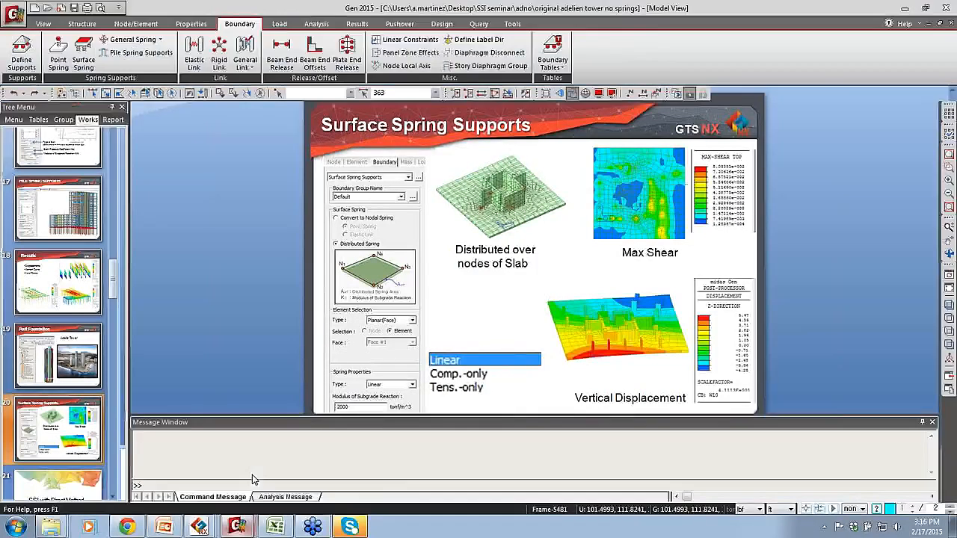
ctrl+middle_drag(556, 281, 480, 274)
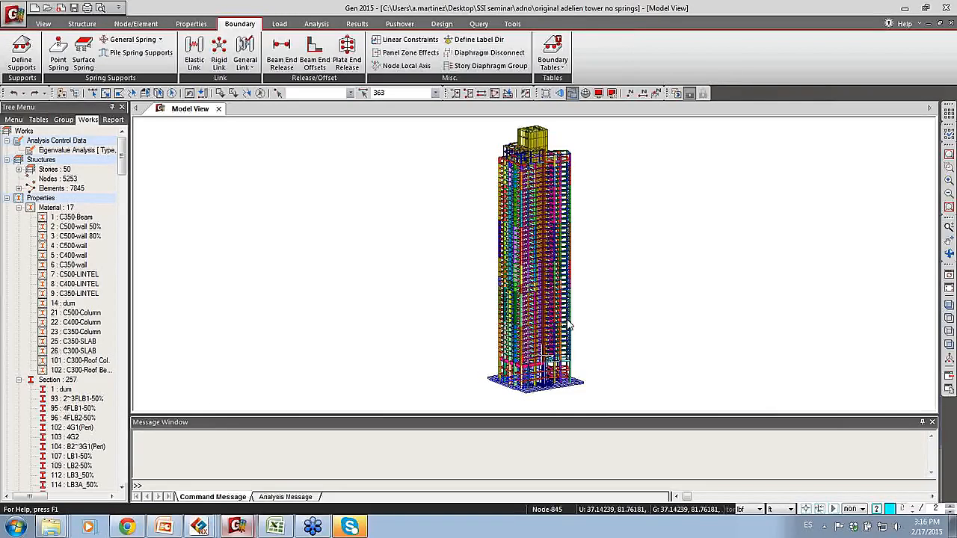
mouse_move(569, 325)
Step: Set up surface spring supports for planar elements, converted to nodal elastic links with a subgrade reaction modulus of 150 lbf/ft^3
click(82, 64)
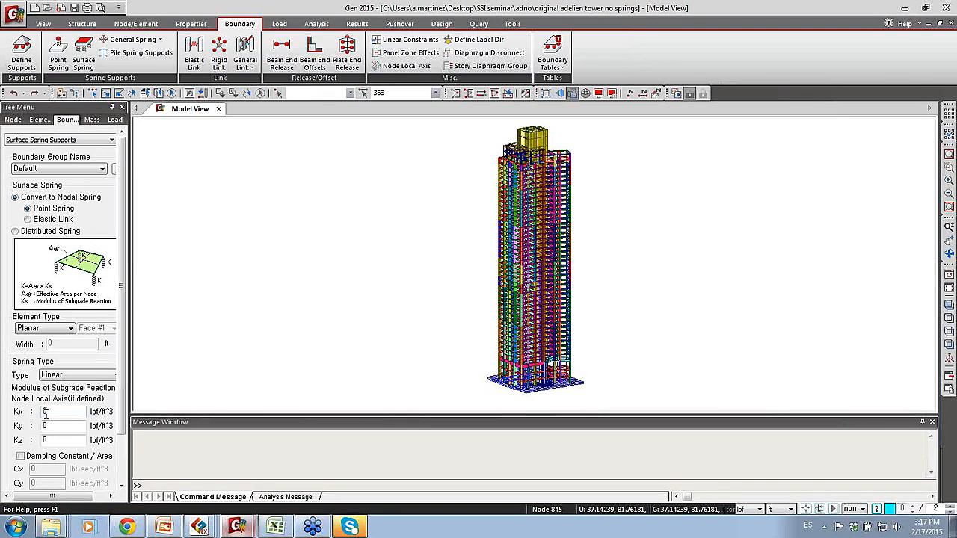
key(Tab)
key(Tab)
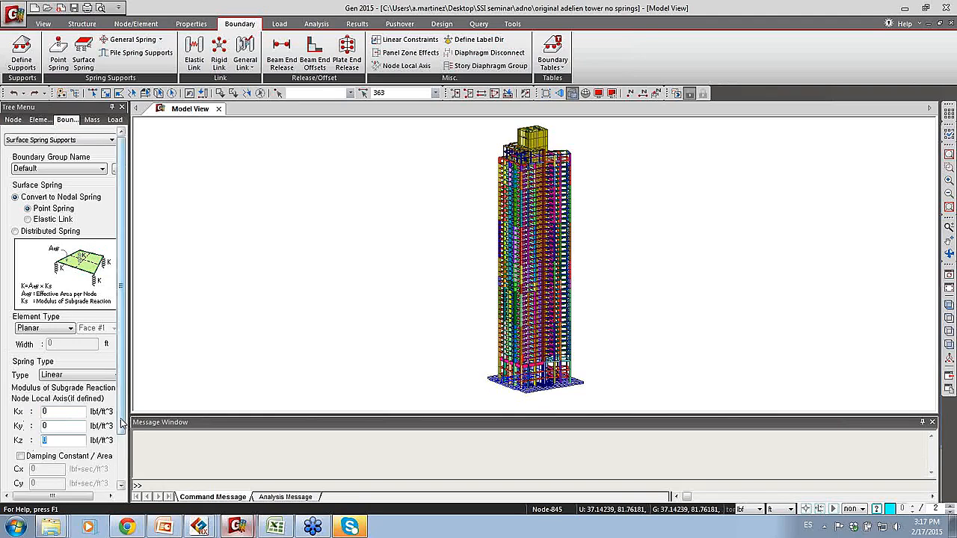
scroll(49, 423, down, 2)
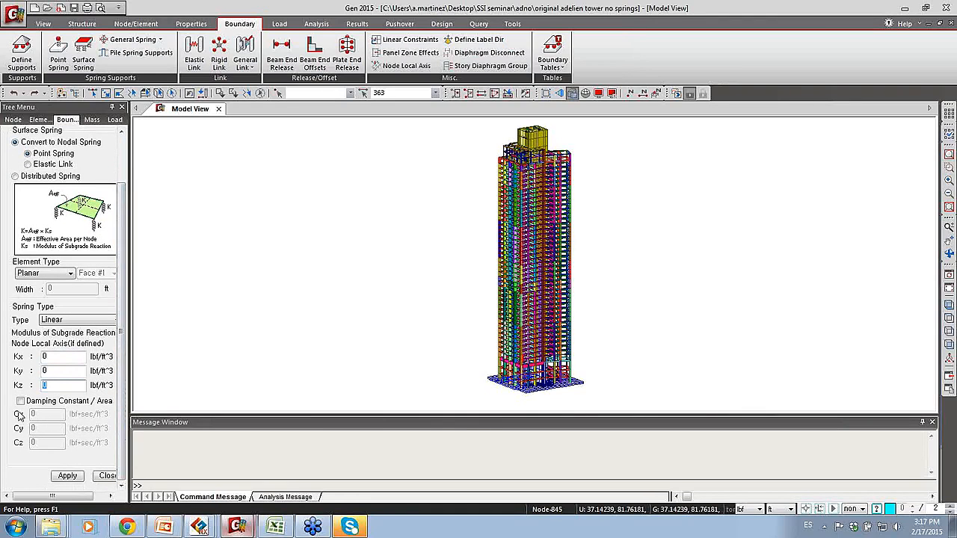
scroll(111, 351, up, 1)
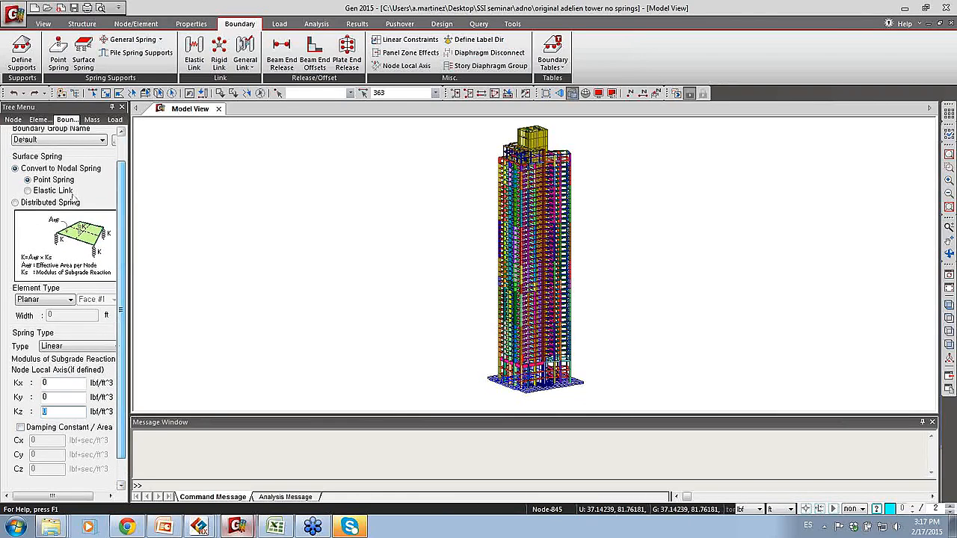
click(59, 192)
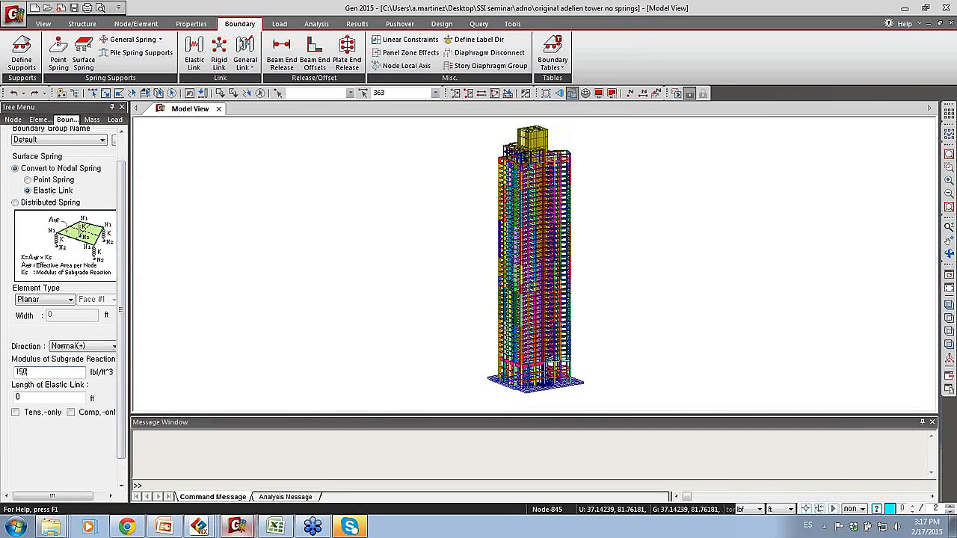
Step: Show a widened second works tree beside the model and activate only the Base:1F story
drag(939, 113, 855, 122)
click(914, 120)
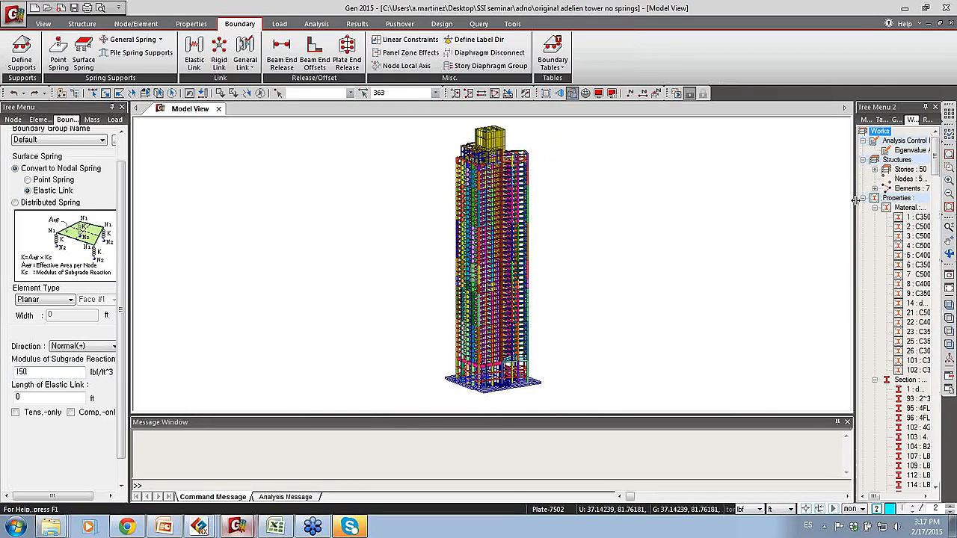
drag(855, 202, 813, 199)
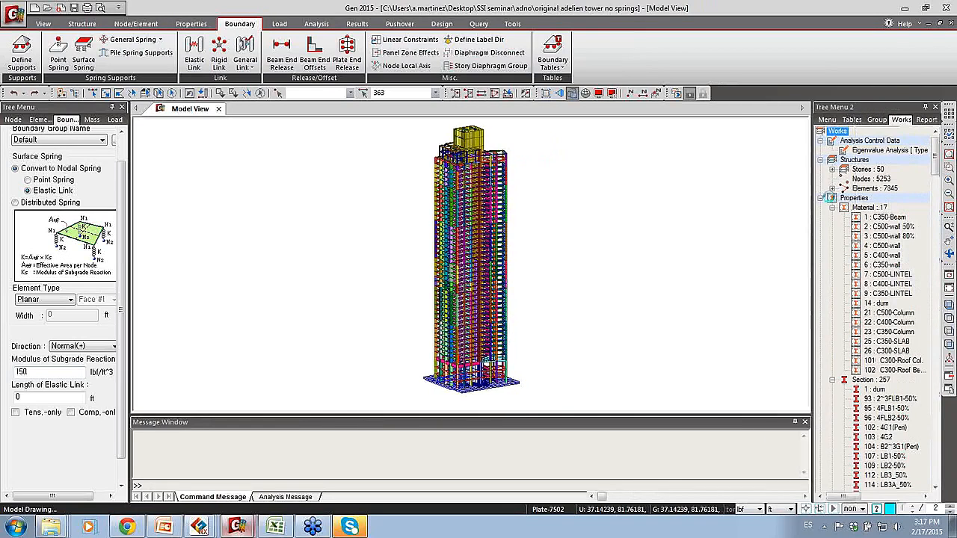
click(833, 171)
click(874, 141)
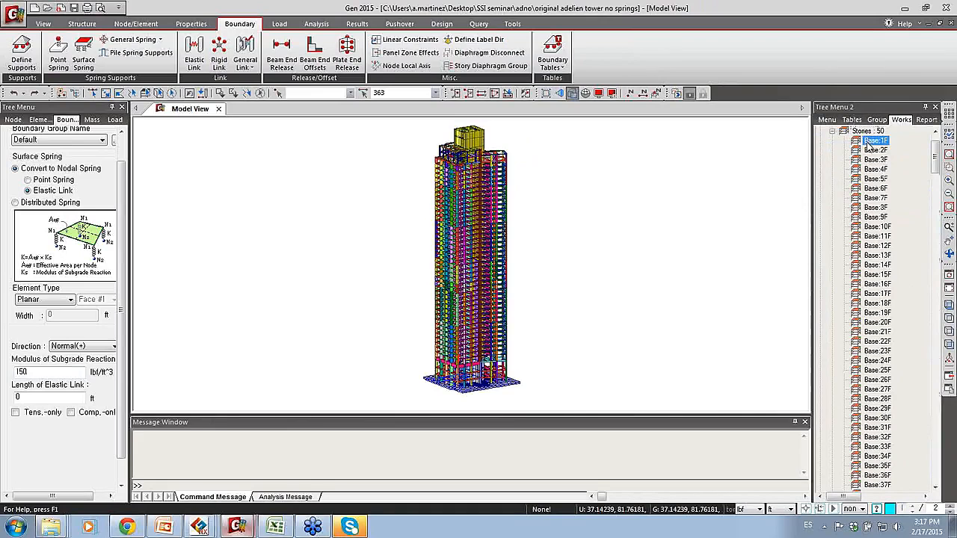
right_click(866, 147)
click(894, 207)
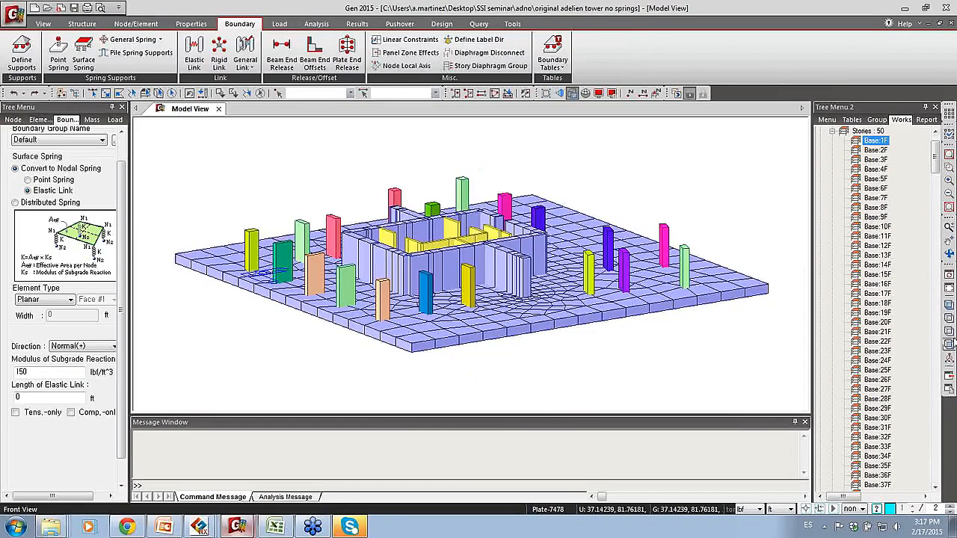
Step: Select the whole raft slab in the front view and try to apply the elastic-link surface springs to it
click(949, 345)
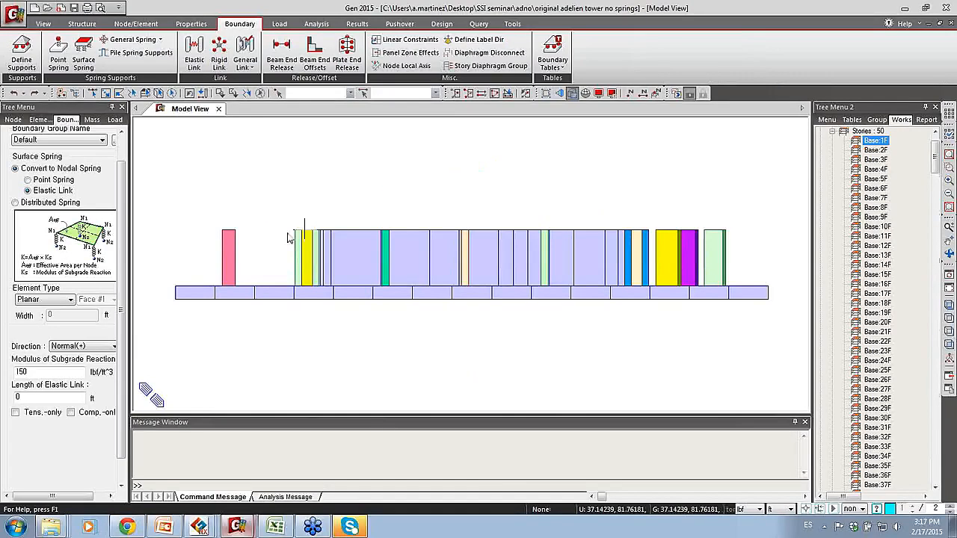
click(92, 93)
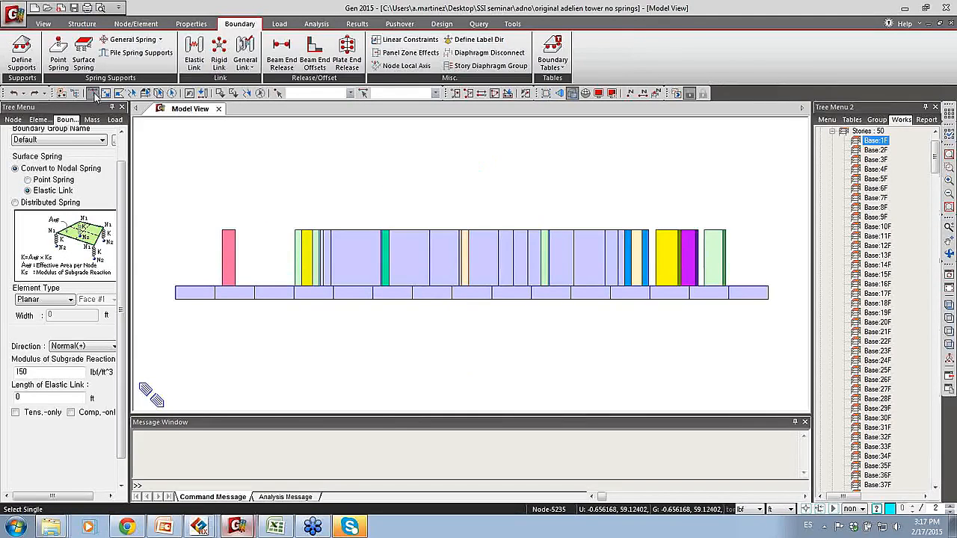
drag(154, 281, 782, 331)
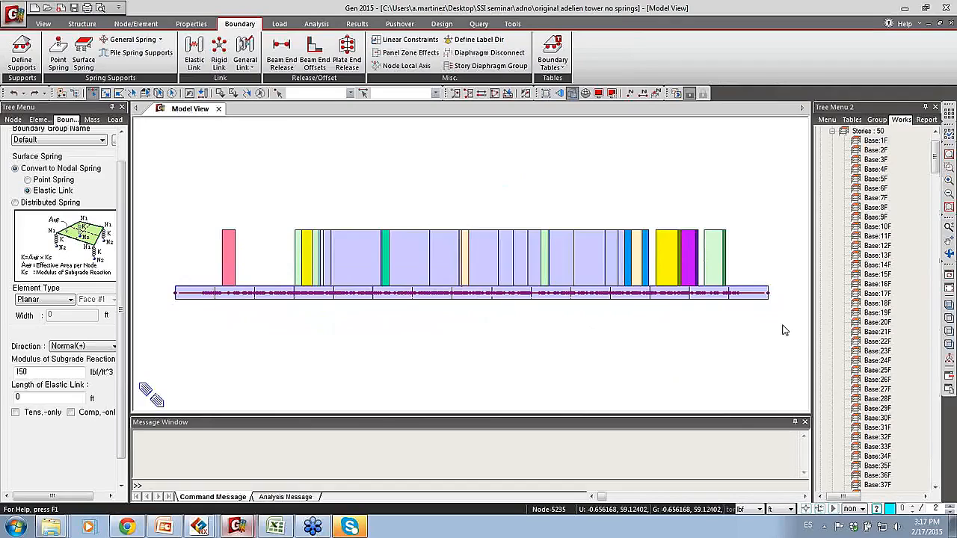
middle_drag(465, 199, 471, 212)
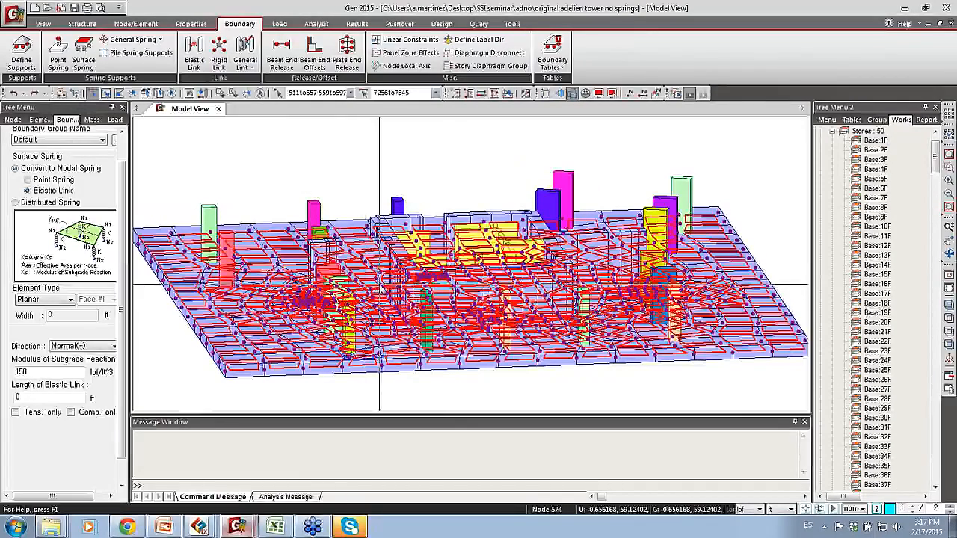
scroll(117, 368, down, 2)
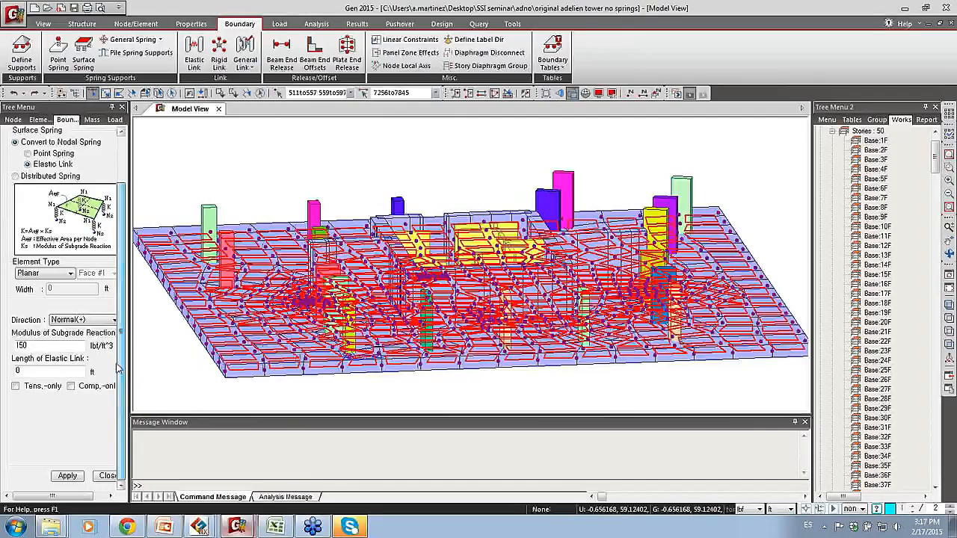
click(71, 477)
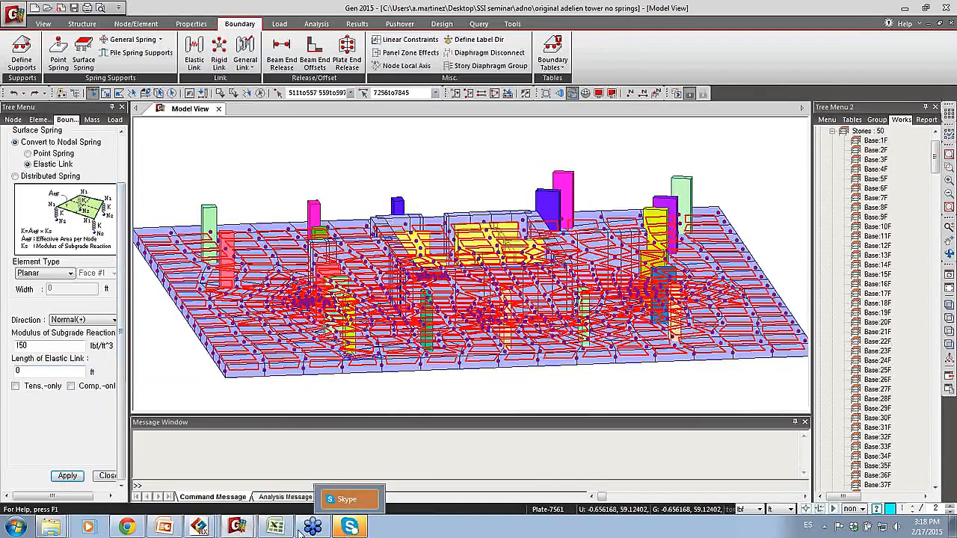
Step: Switch to the Gen model "adeline tower with springs" and activate only its Base:1F story
mouse_move(199, 527)
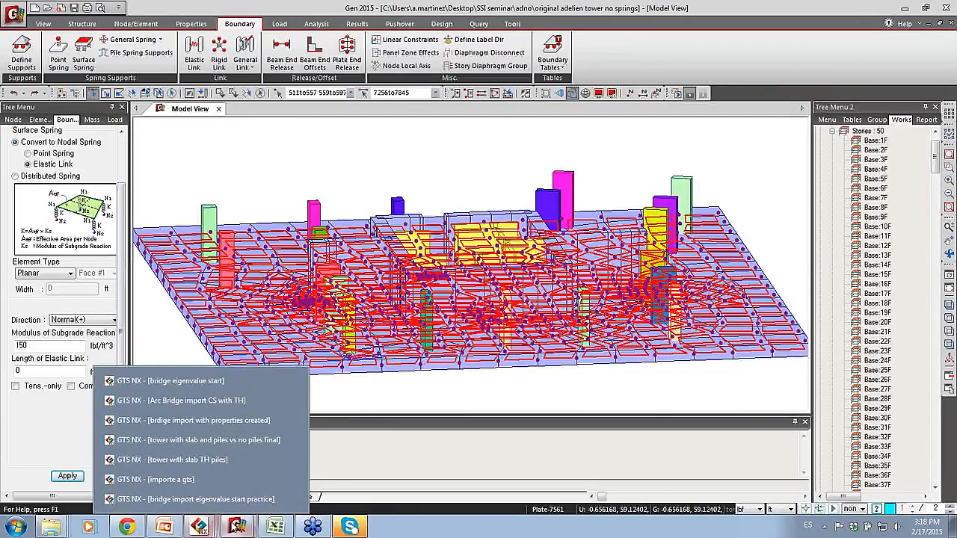
mouse_move(236, 527)
click(232, 501)
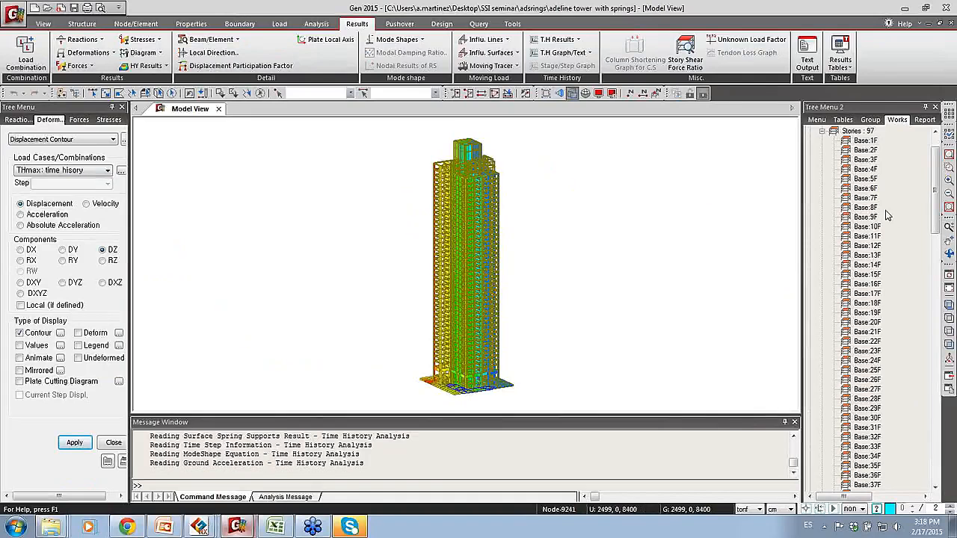
click(866, 142)
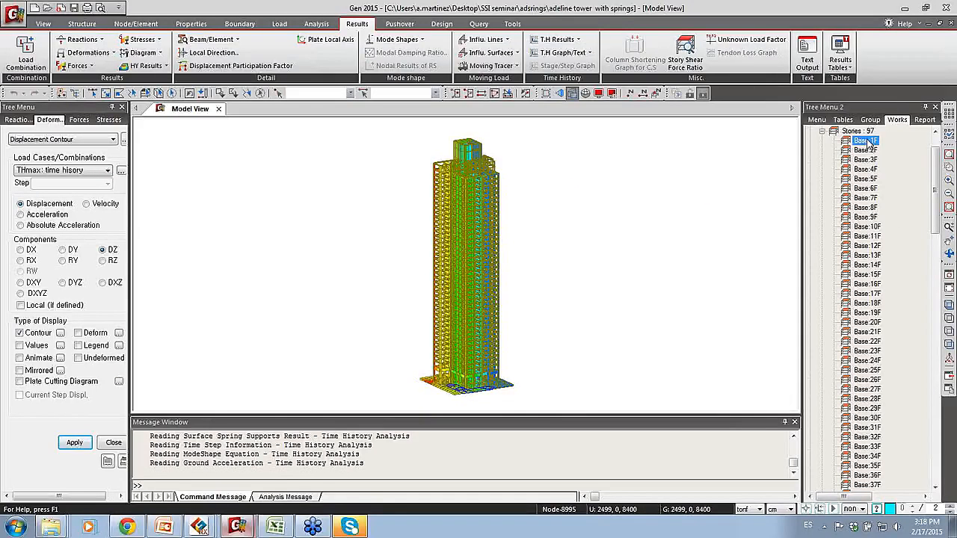
right_click(867, 142)
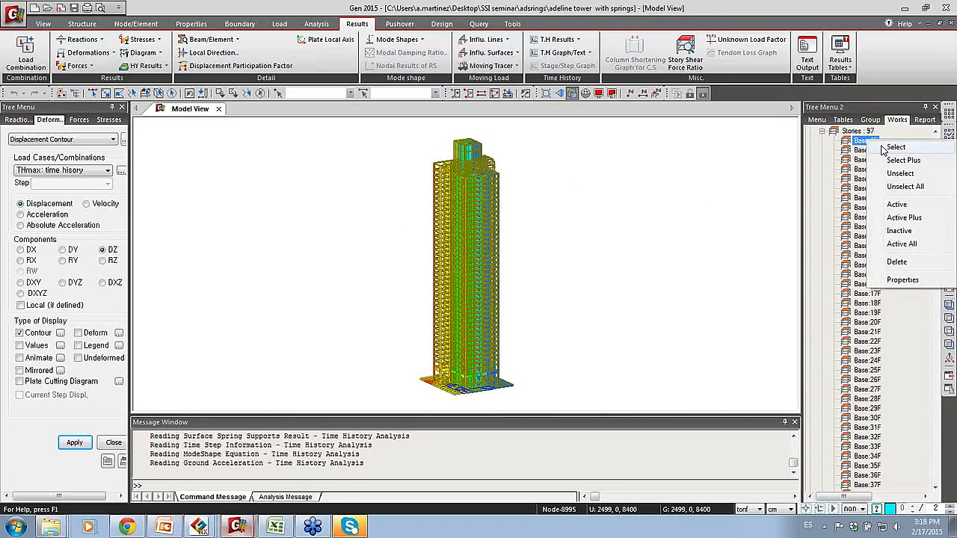
click(898, 203)
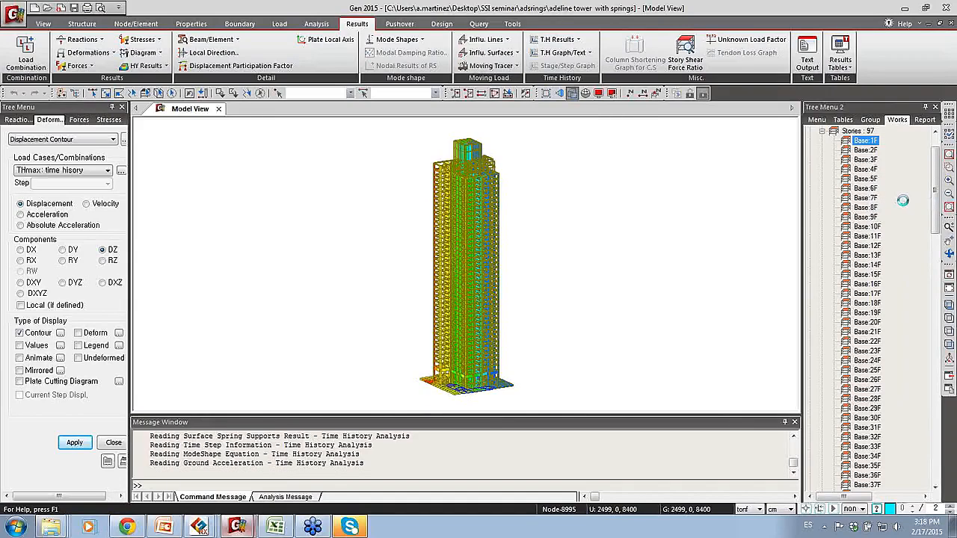
Step: Add the legend to the raft's DZ displacement contour for the THmax time history load case
middle_drag(634, 251, 599, 262)
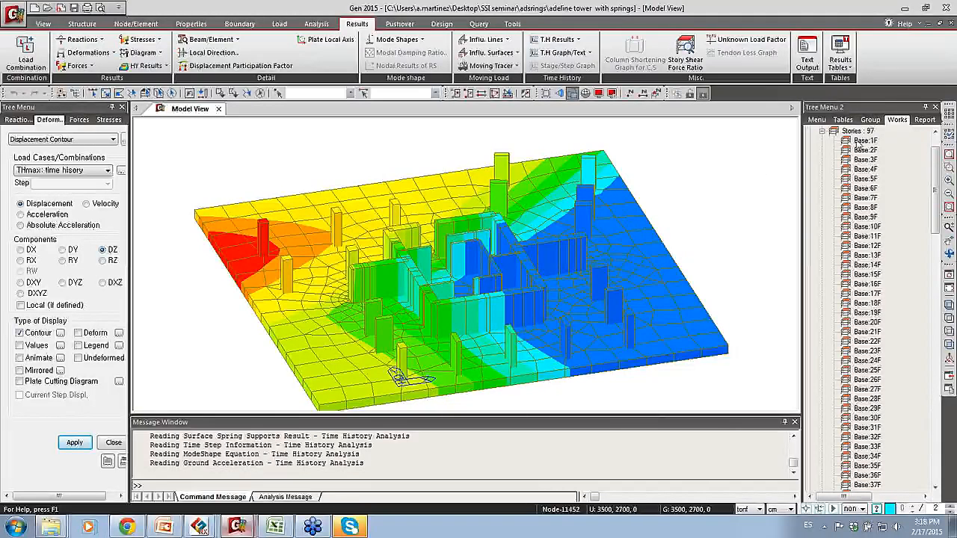
click(77, 346)
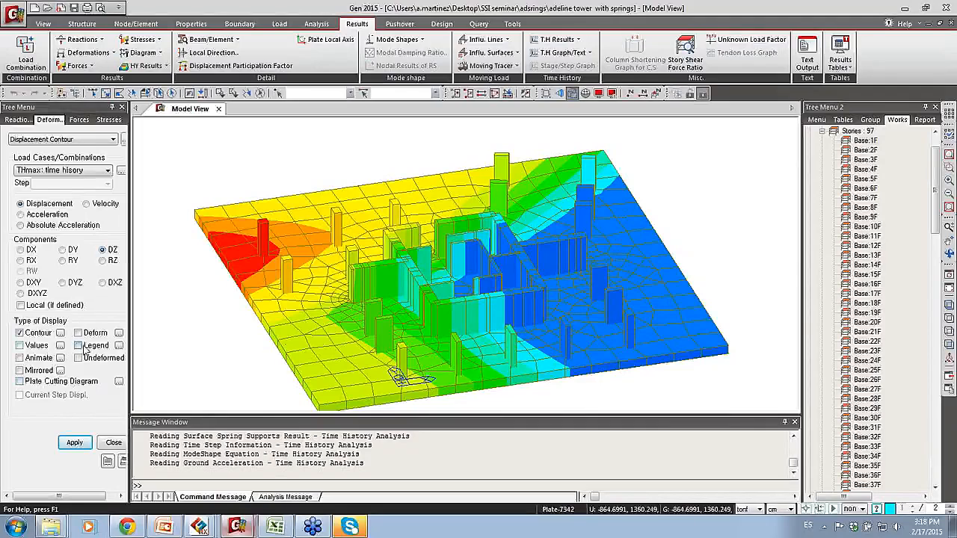
click(74, 443)
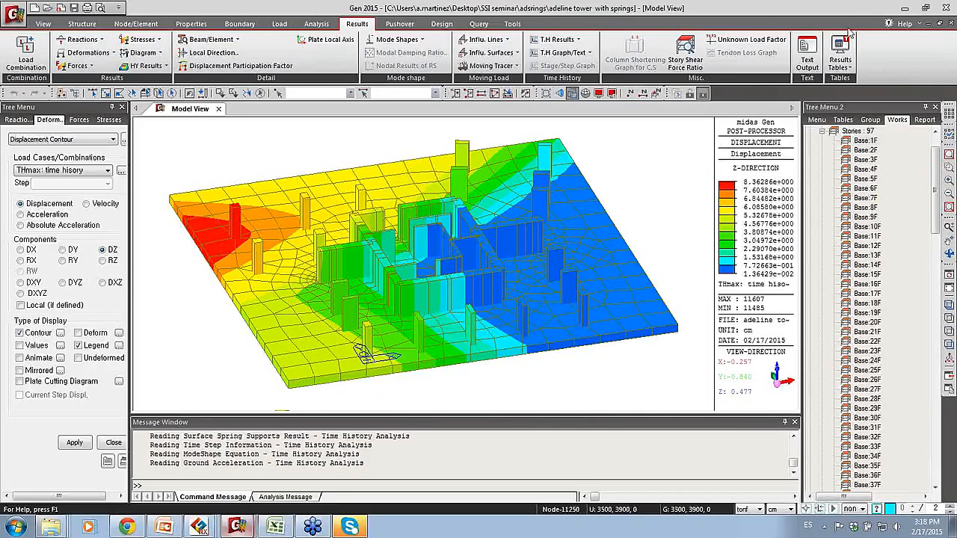
Step: Run the SSI slide show in PowerPoint from the Surface Spring Supports slide through Ex: Adeline Tower, and end it there
click(167, 528)
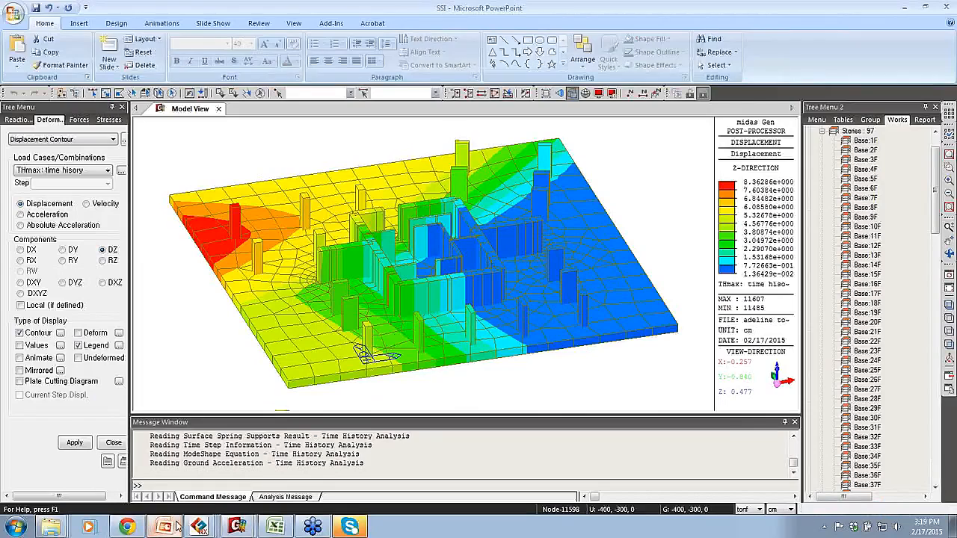
click(831, 508)
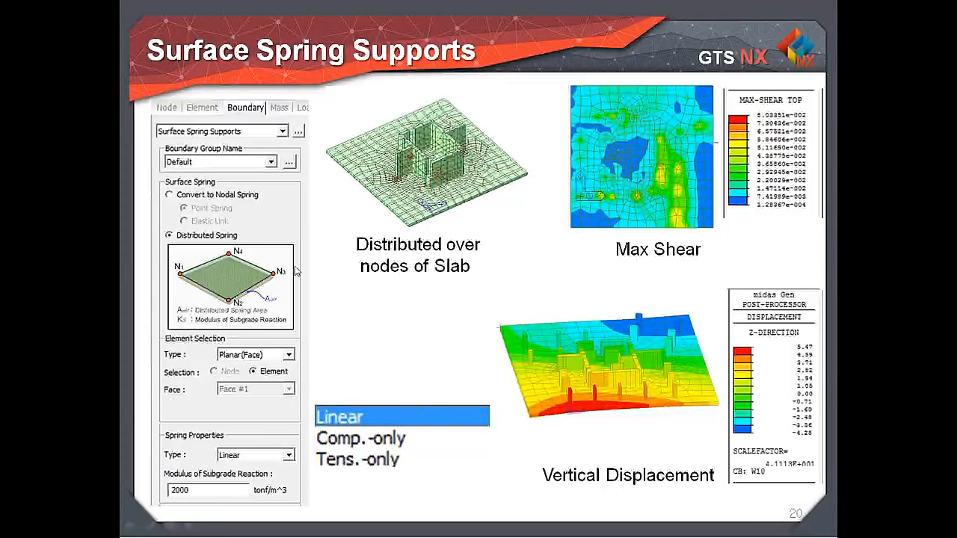
click(295, 270)
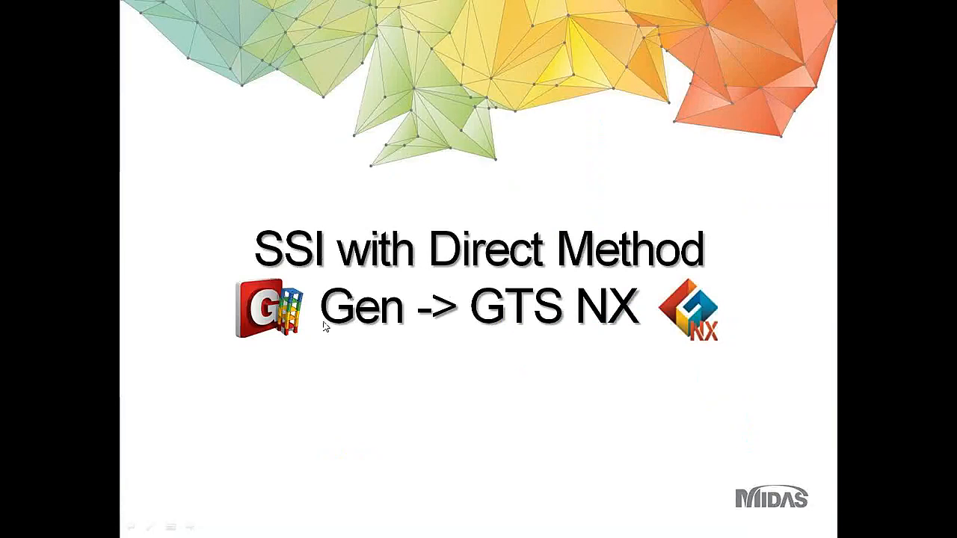
click(649, 319)
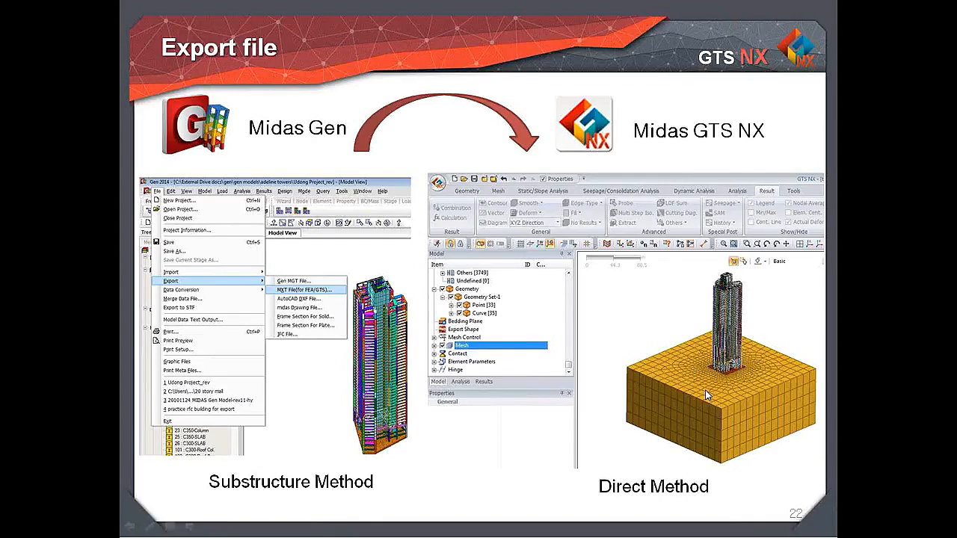
click(749, 360)
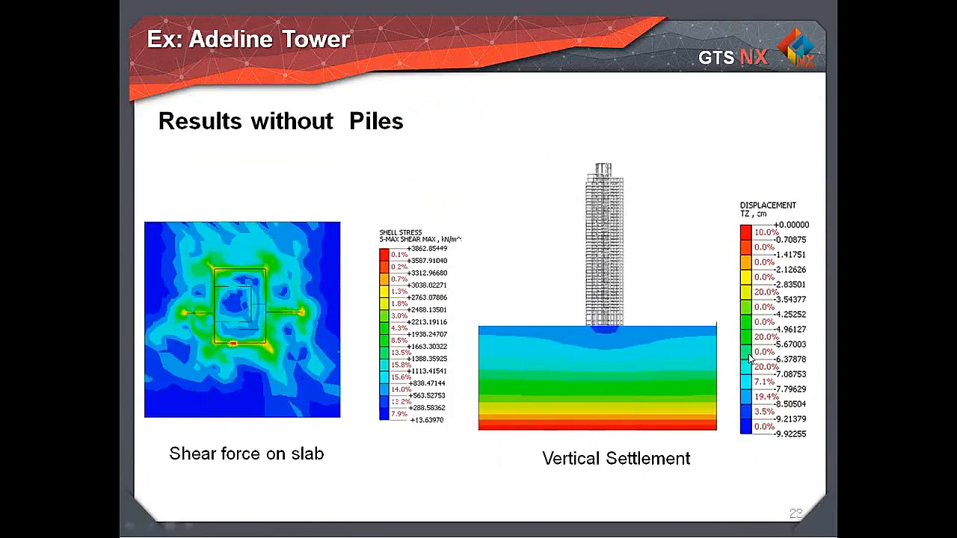
key(Escape)
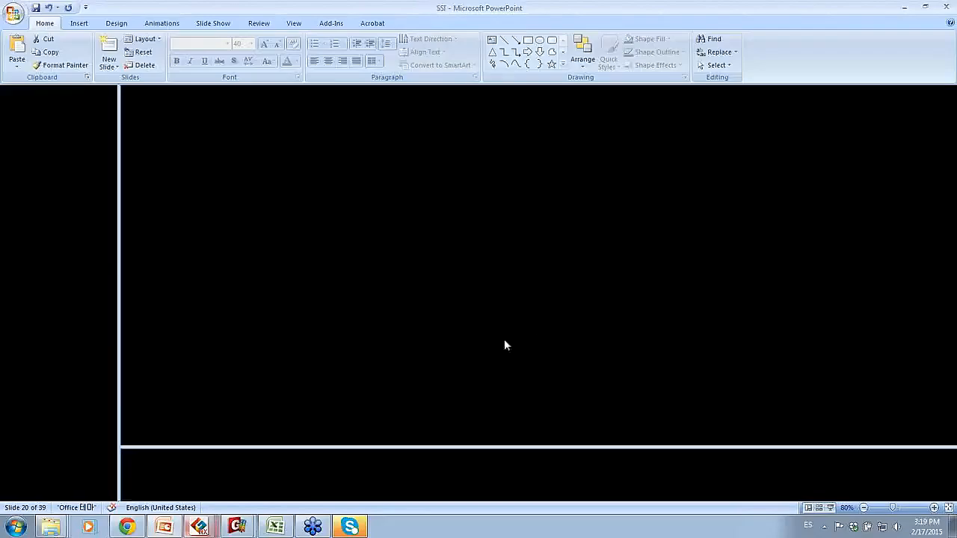
Step: Switch to midas Gen and export the tower model as the FEA/GTS MXT file "adeline tower with springs"
mouse_move(232, 531)
click(240, 506)
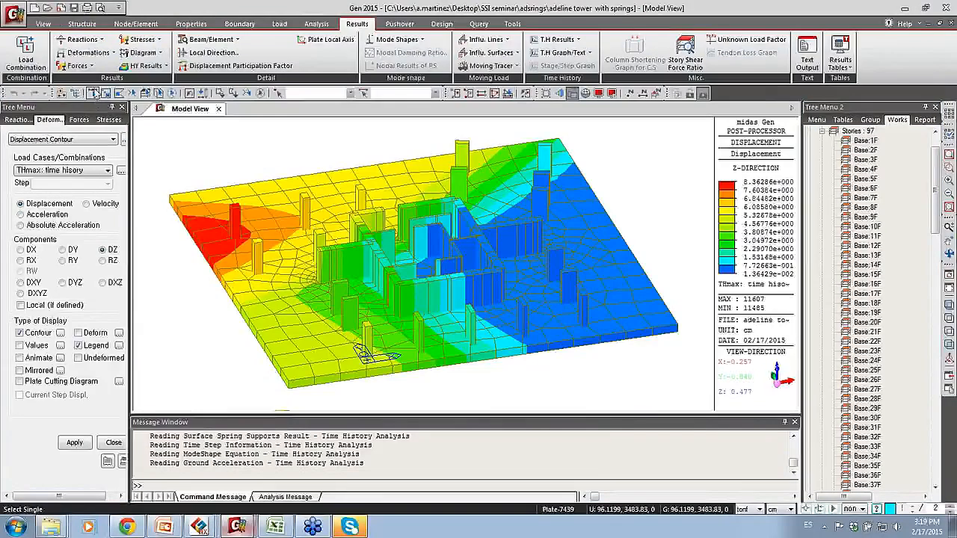
click(15, 13)
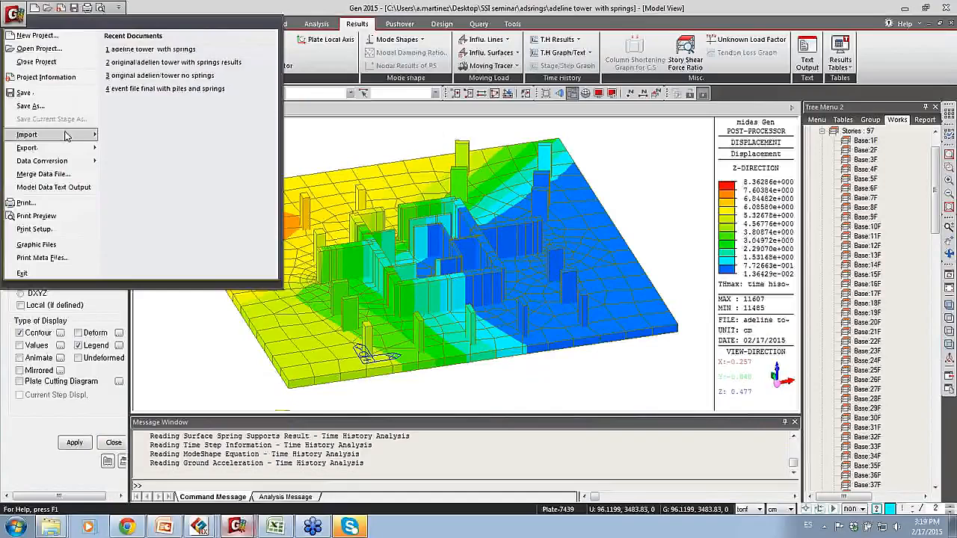
mouse_move(67, 152)
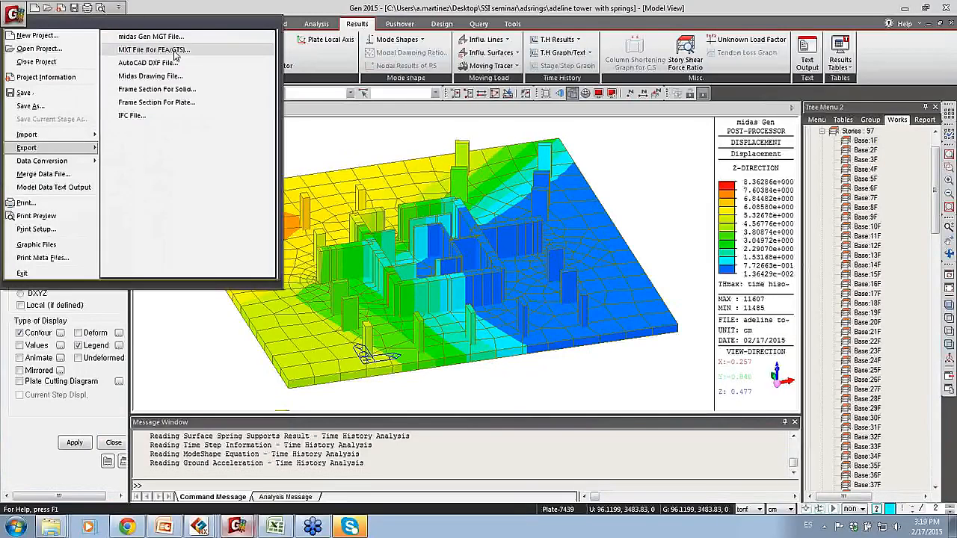
click(130, 51)
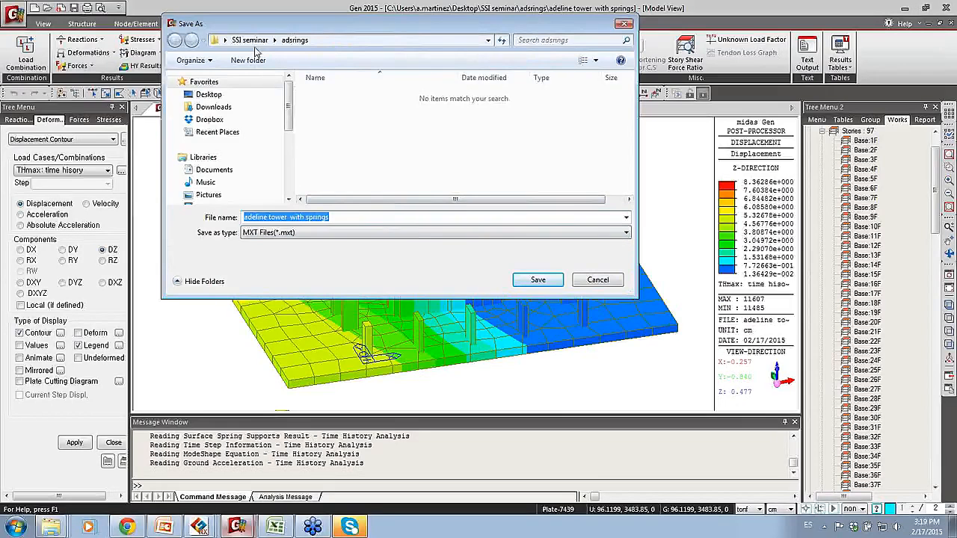
click(538, 283)
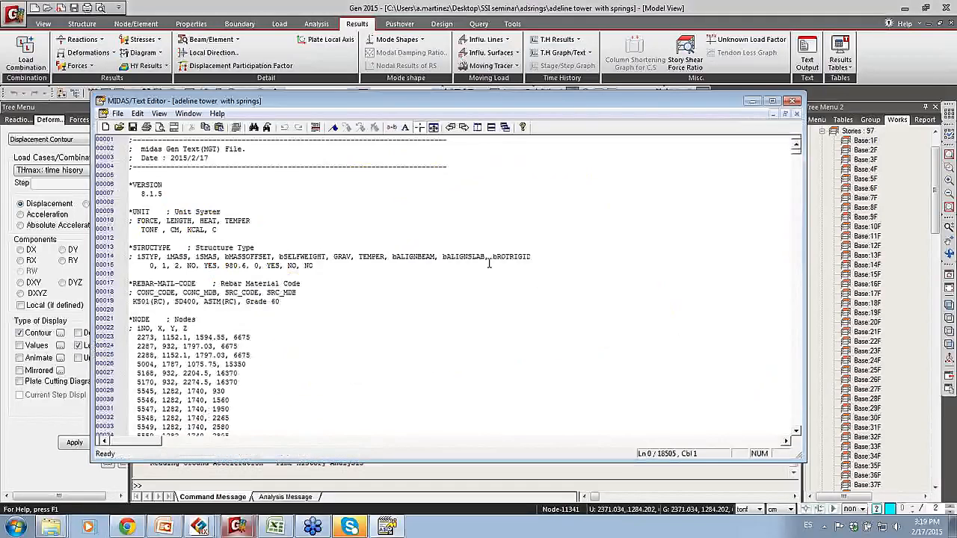
Step: Look through the node coordinates in the exported text file, close it and leave the Gen window
click(484, 259)
scroll(478, 255, down, 8)
scroll(262, 274, down, 20)
scroll(260, 277, down, 20)
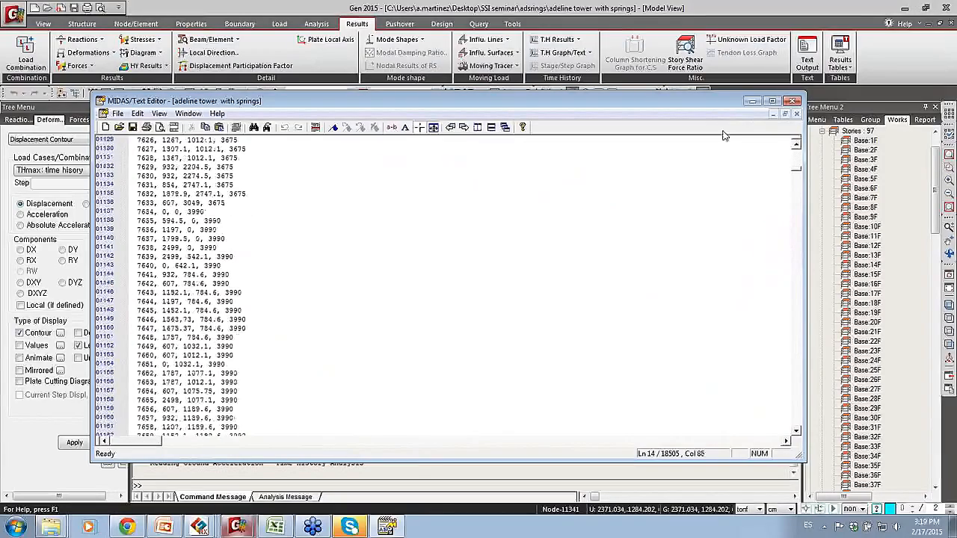
click(797, 101)
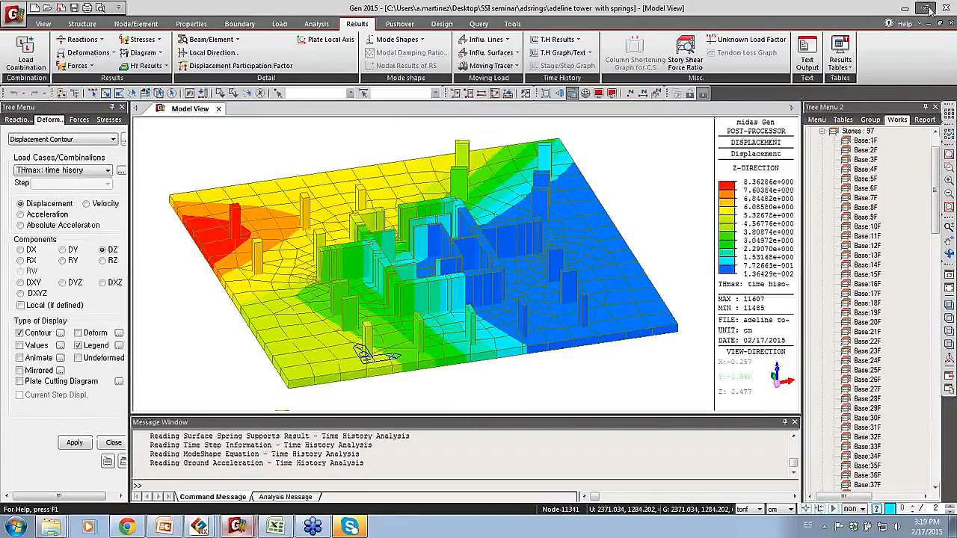
click(927, 8)
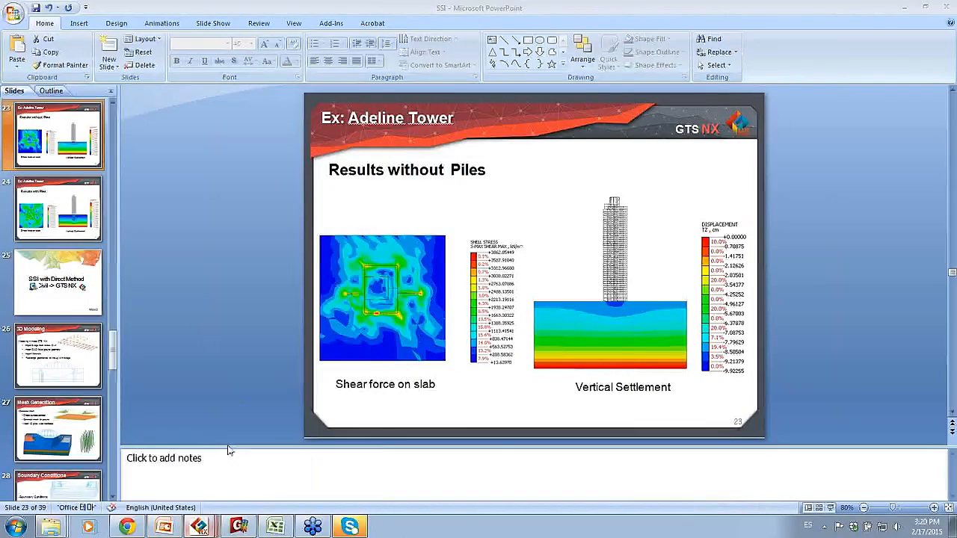
Step: Switch to GTS NX and import the midas MXT file "adeline tower export file" from the "import gts" folder
key(alt+Tab)
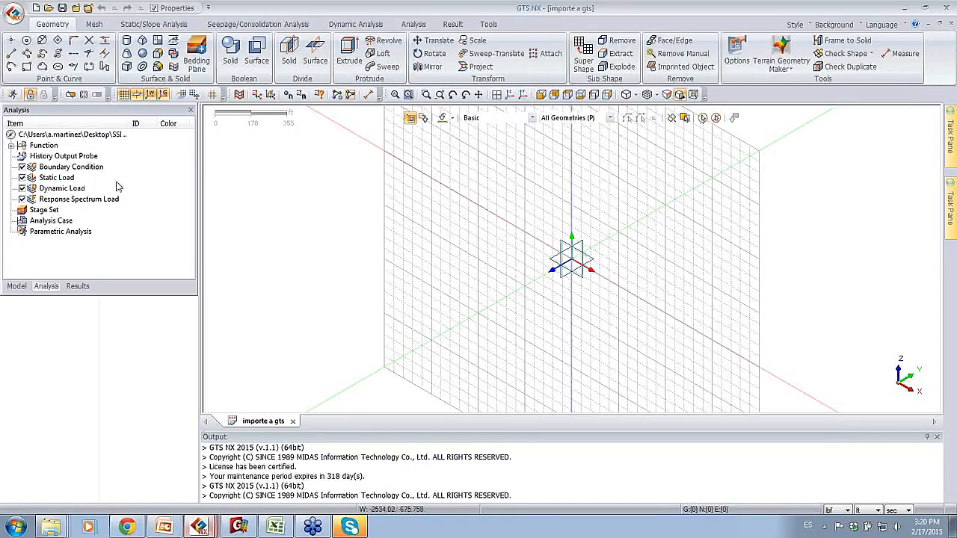
click(9, 14)
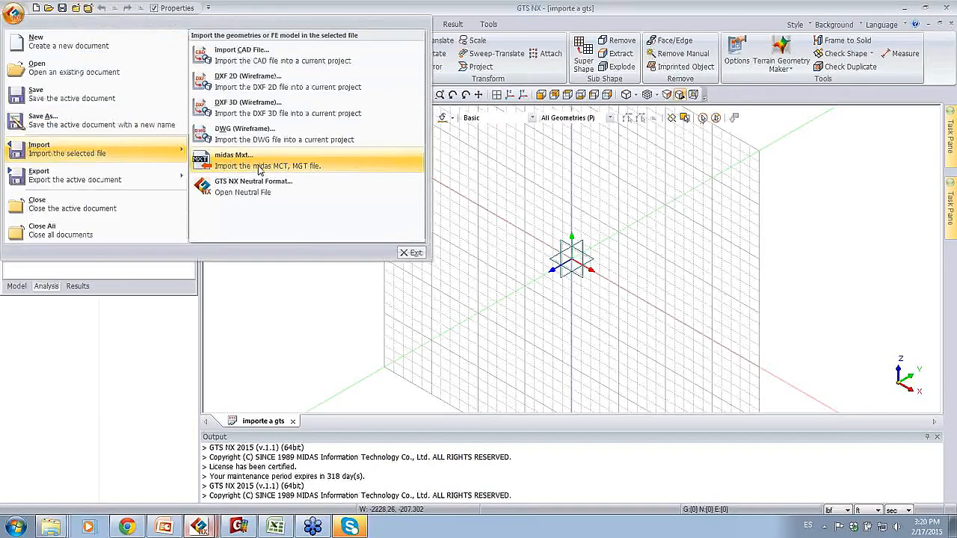
click(254, 168)
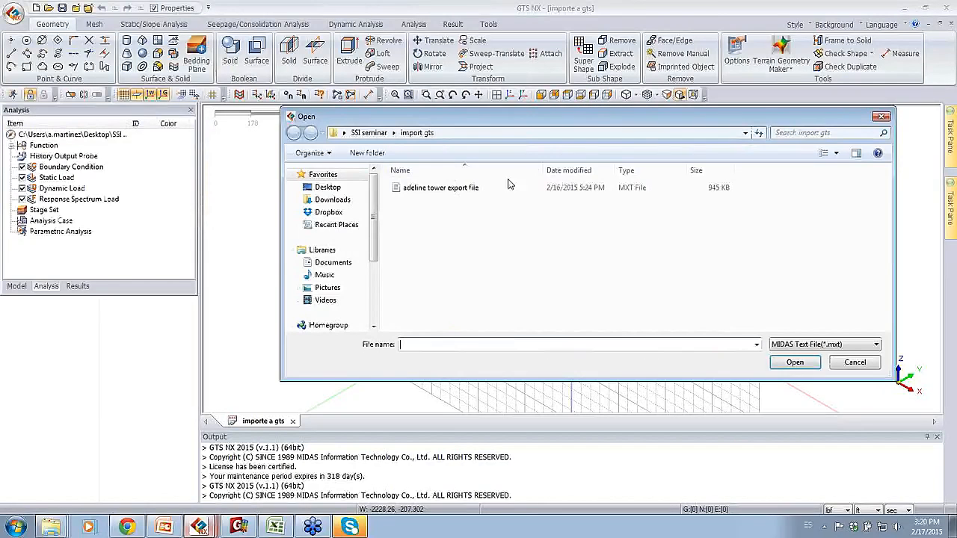
click(643, 190)
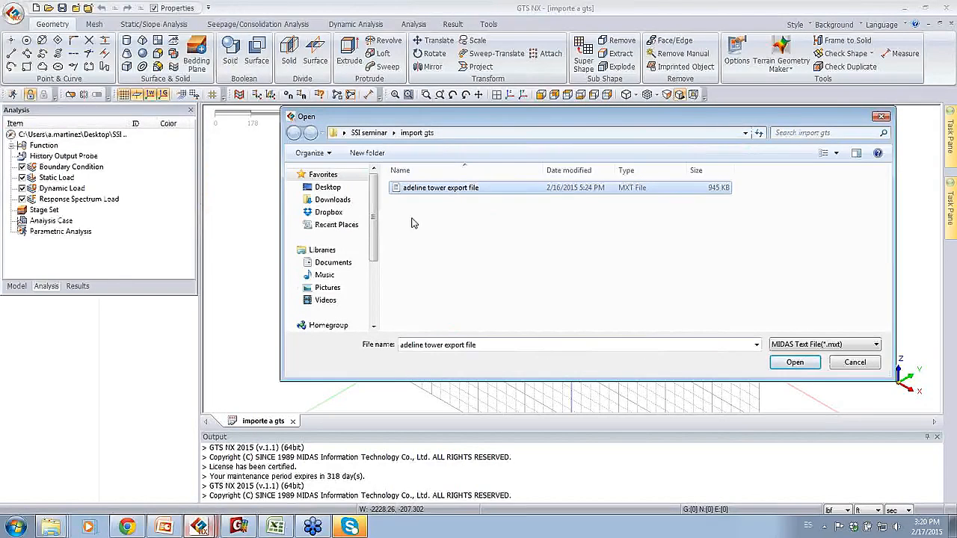
click(792, 362)
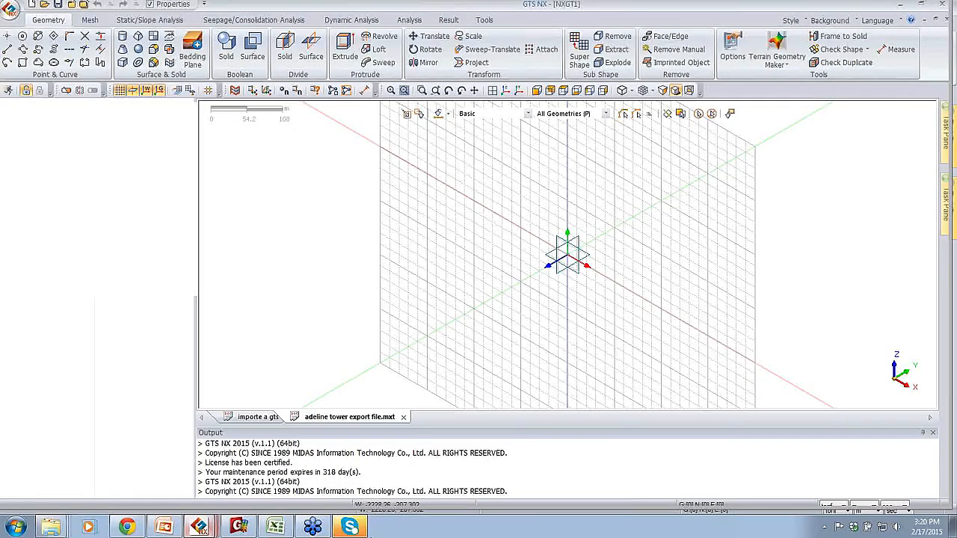
Step: Quit Skype while the import runs and return to the GTS NX model
right_click(355, 523)
click(339, 455)
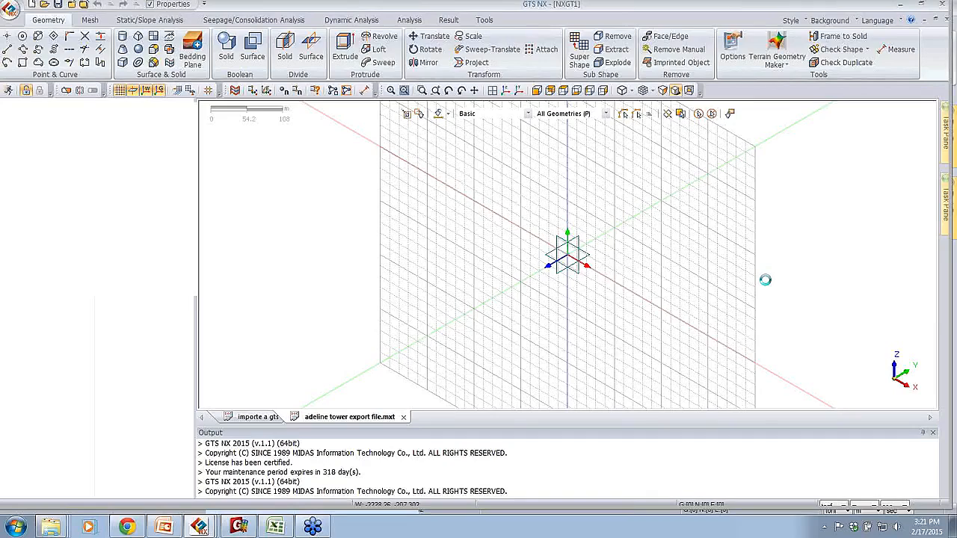
key(alt+Tab)
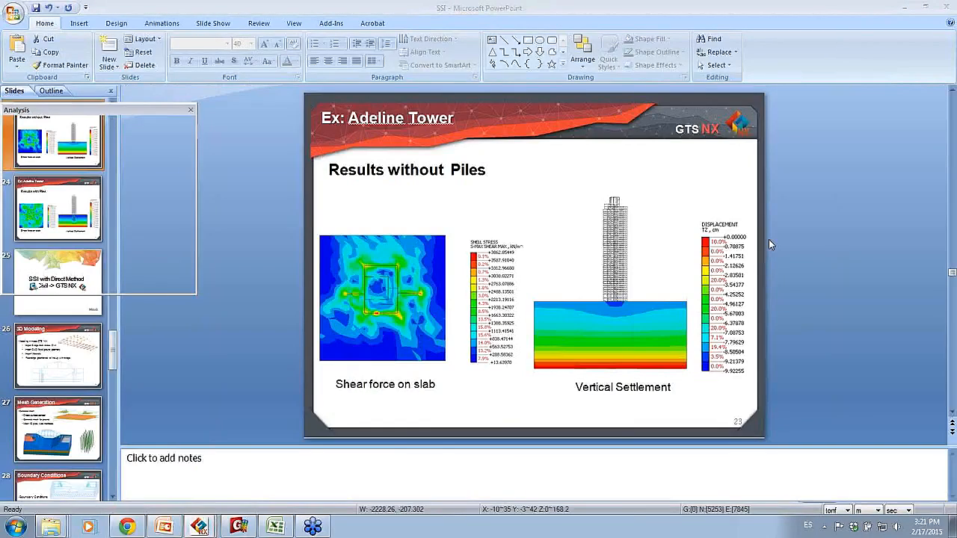
key(alt+Tab)
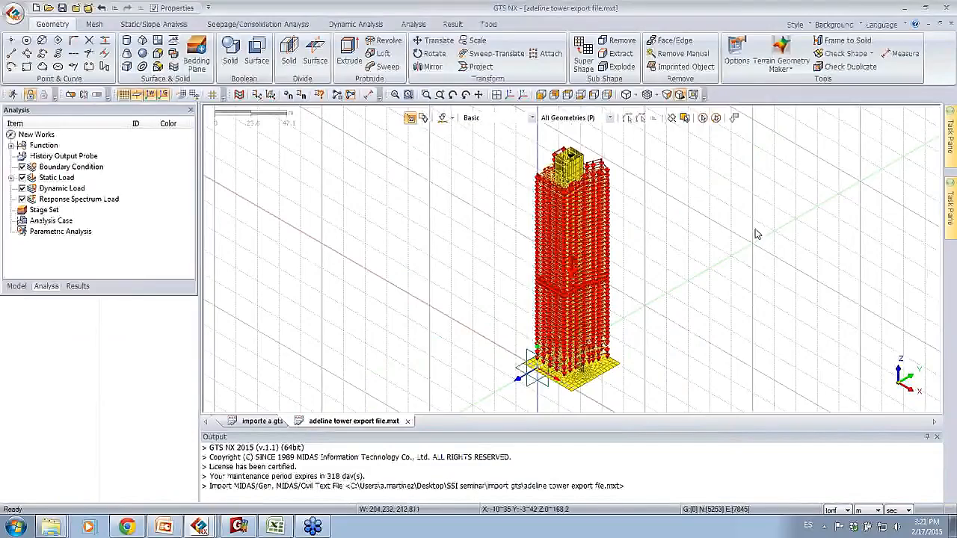
Step: Hide the DL static load set on the imported tower
middle_drag(594, 207, 589, 186)
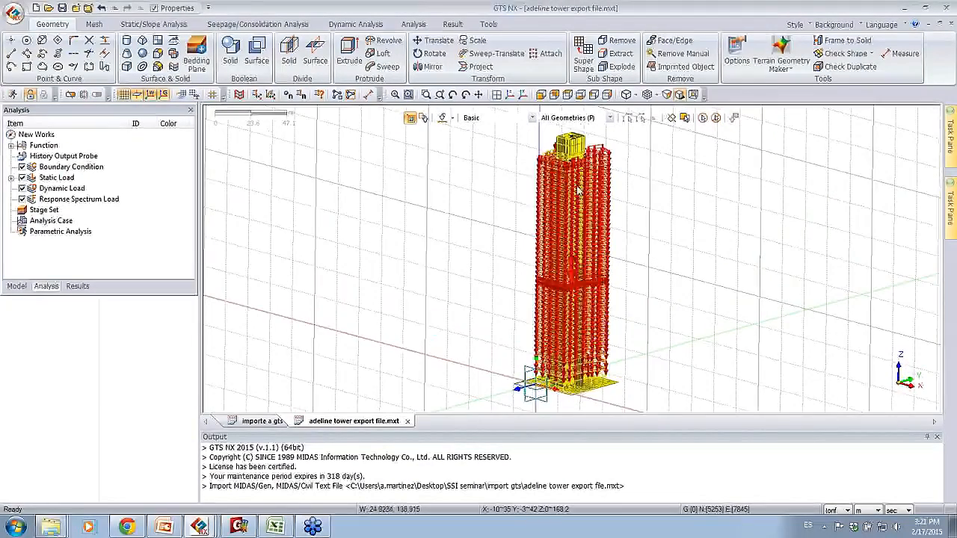
click(10, 178)
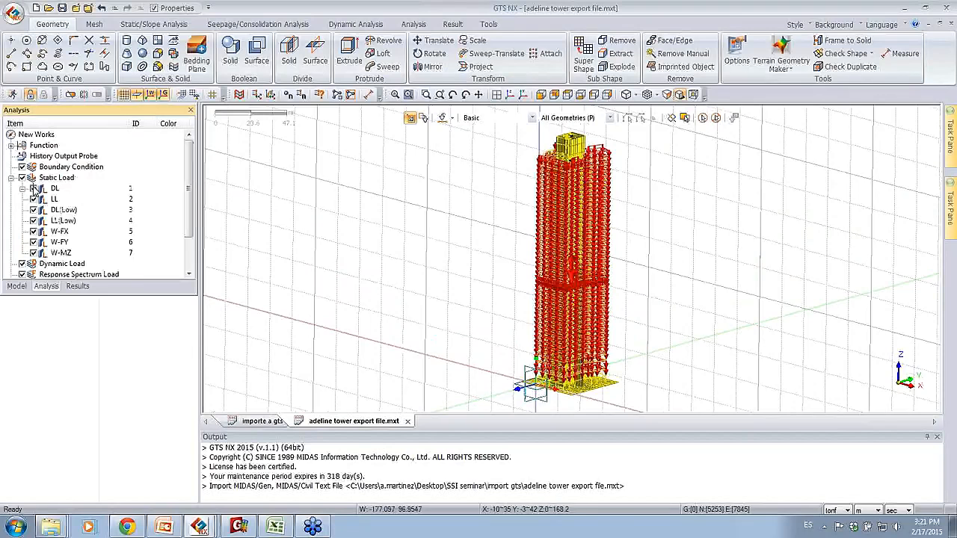
click(33, 188)
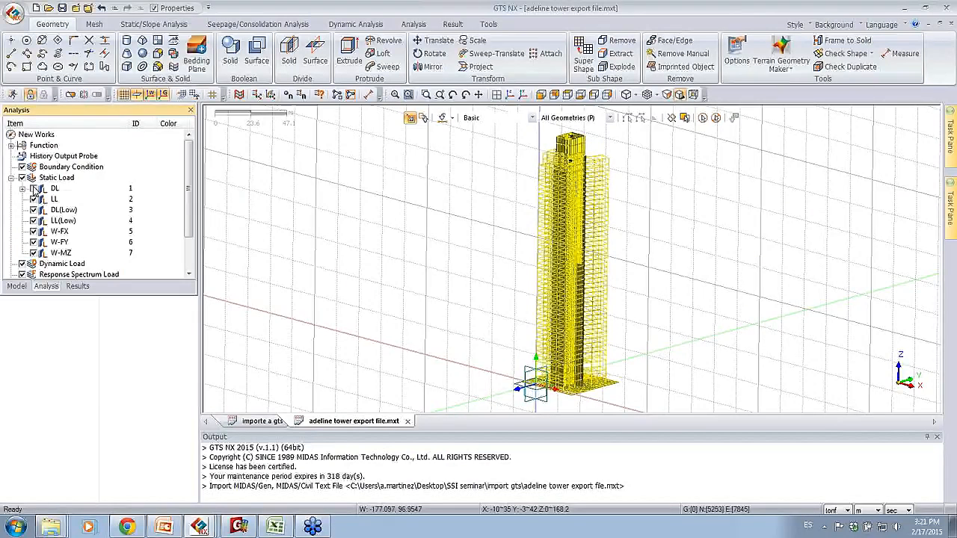
Step: Enlarge the model tree and examine the list of imported isotropic materials
click(14, 288)
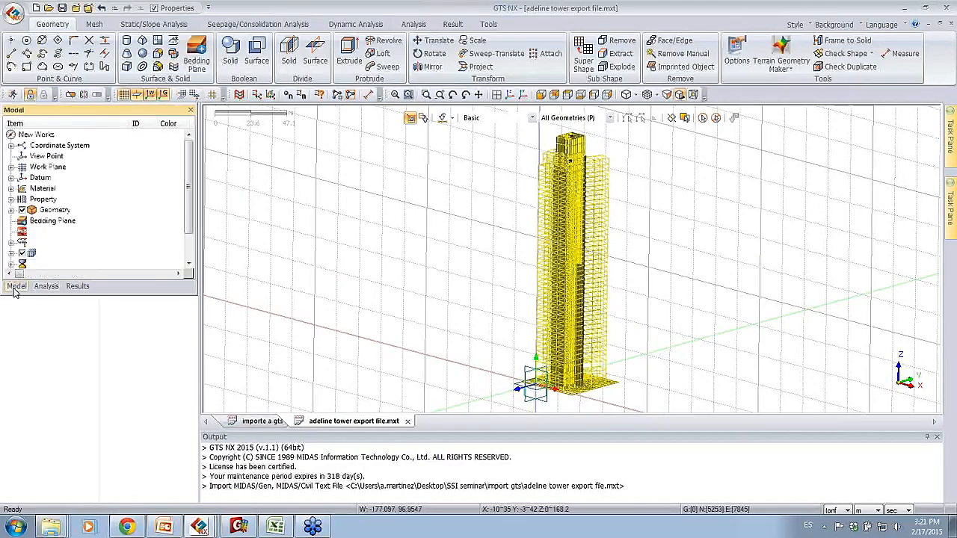
drag(35, 294, 36, 347)
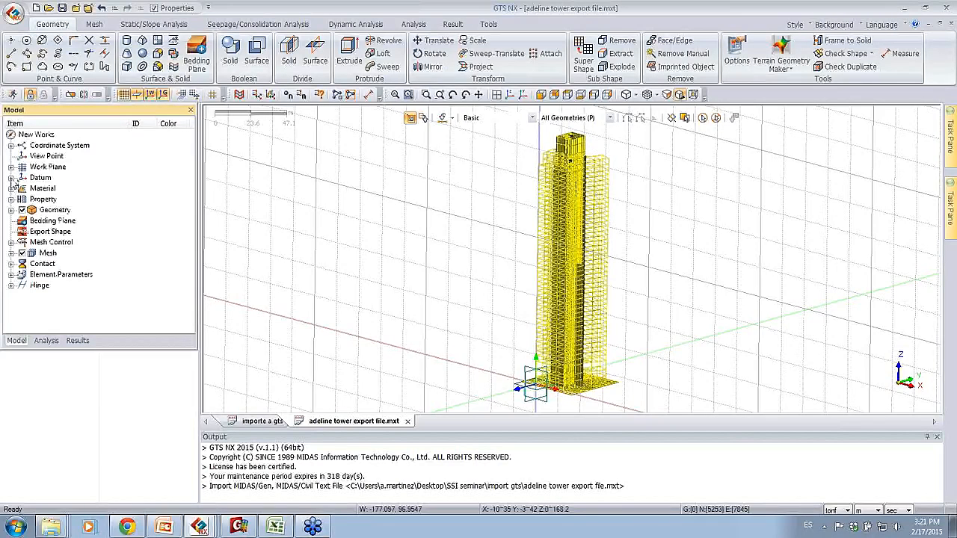
click(10, 189)
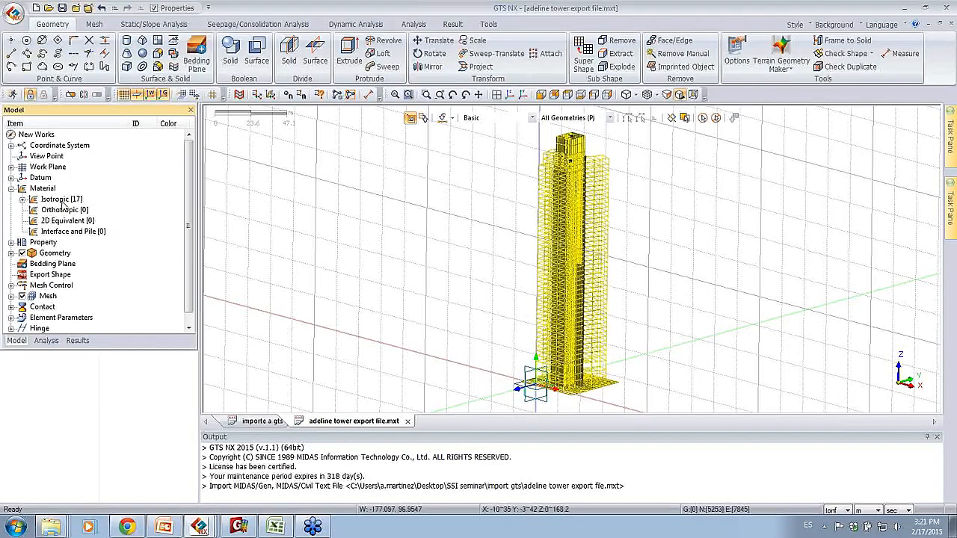
click(22, 200)
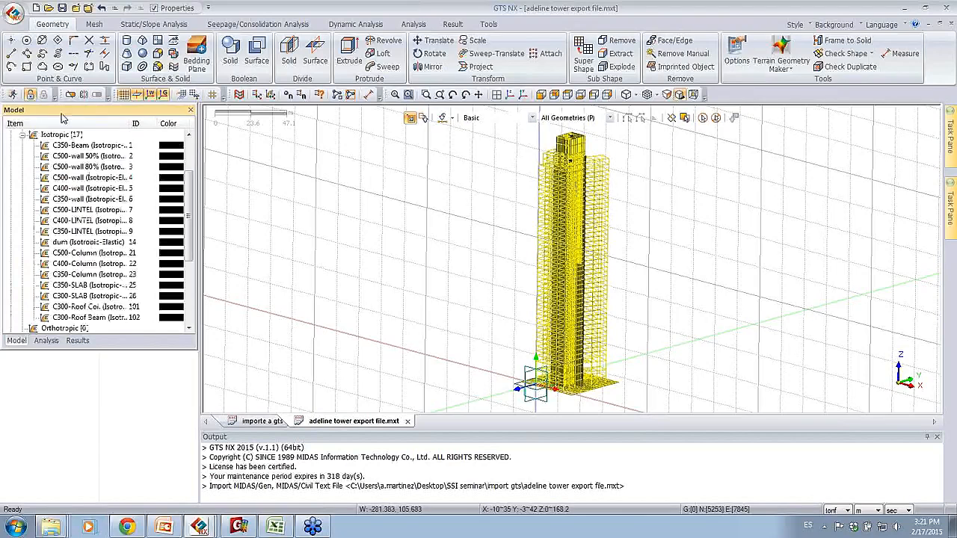
click(23, 136)
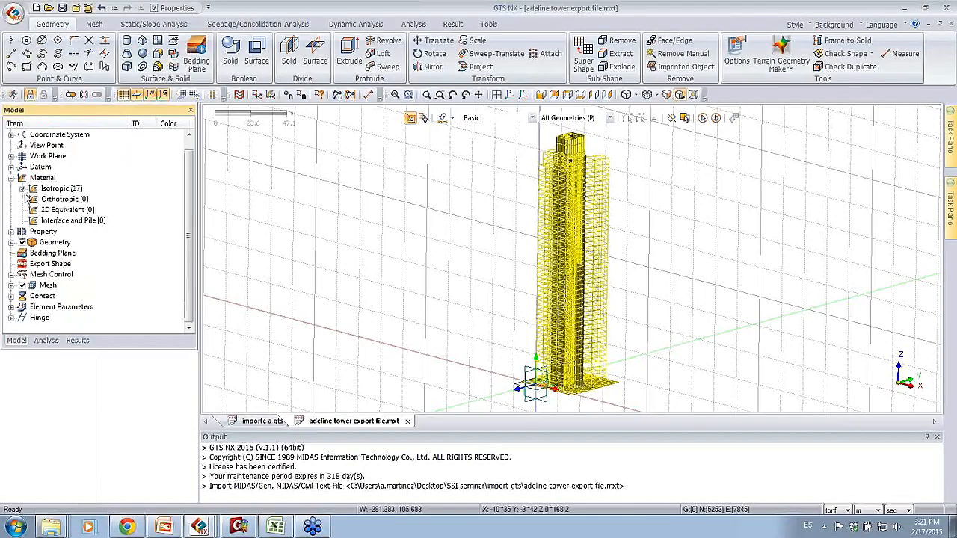
Step: Examine the imported 1D beam properties in the model tree
click(11, 233)
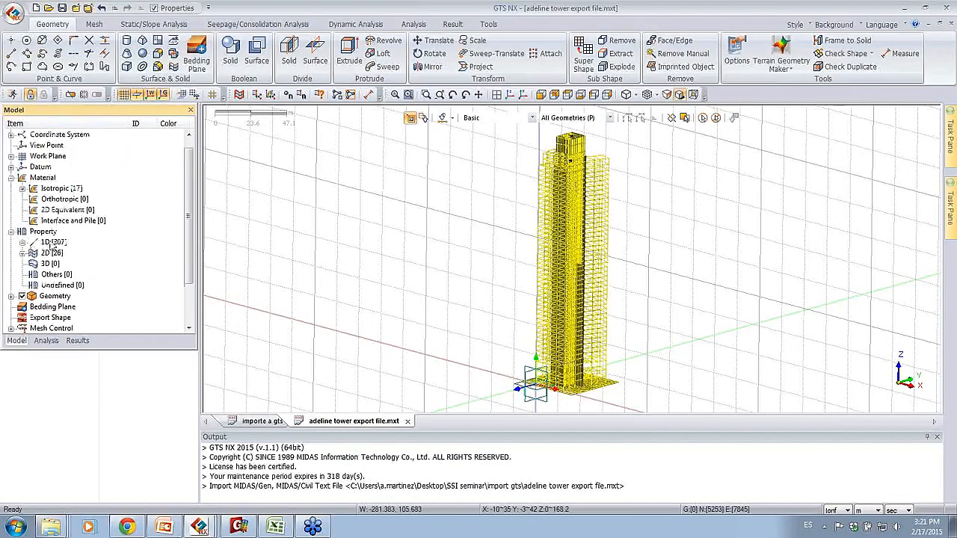
click(29, 243)
click(23, 244)
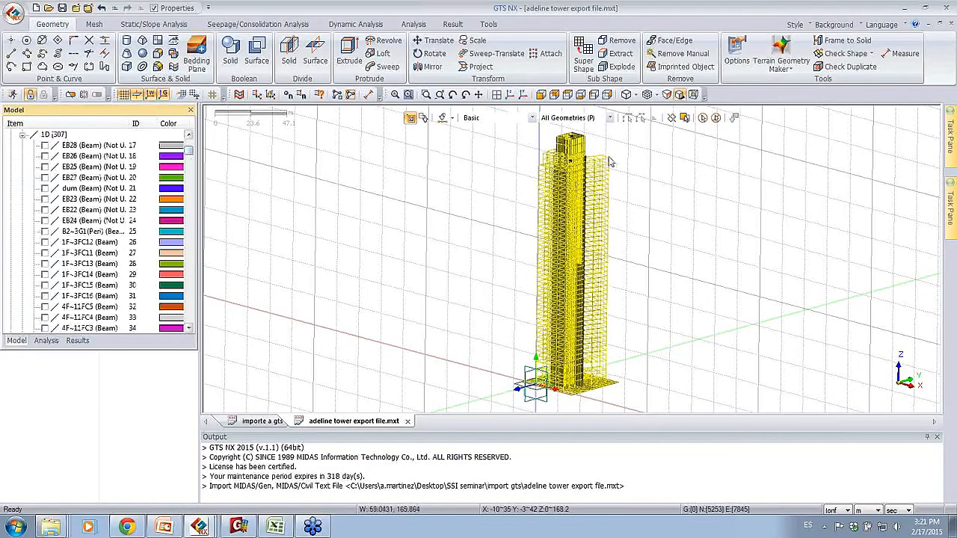
click(22, 134)
Step: Open the material manager and review the parameters of the C500-wall 50% material without changing them
click(98, 25)
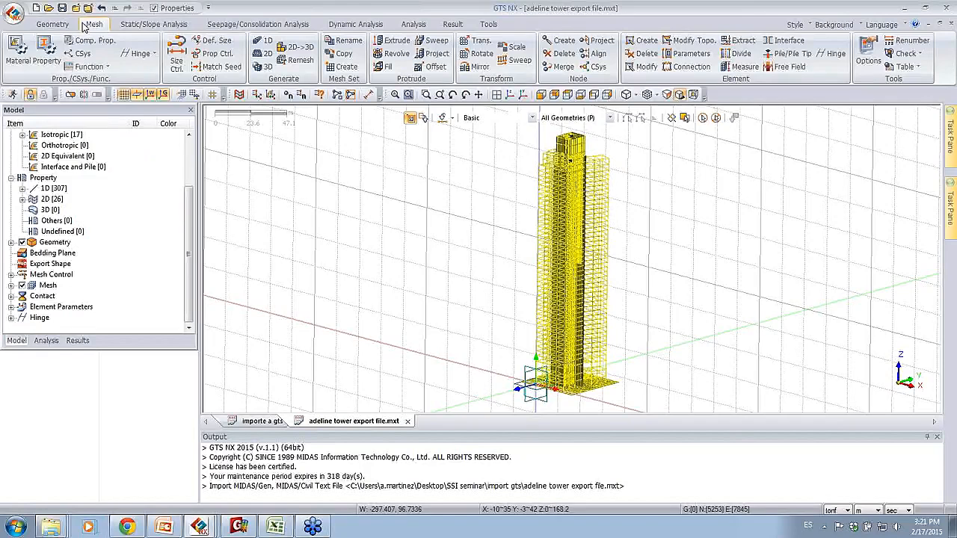
click(16, 54)
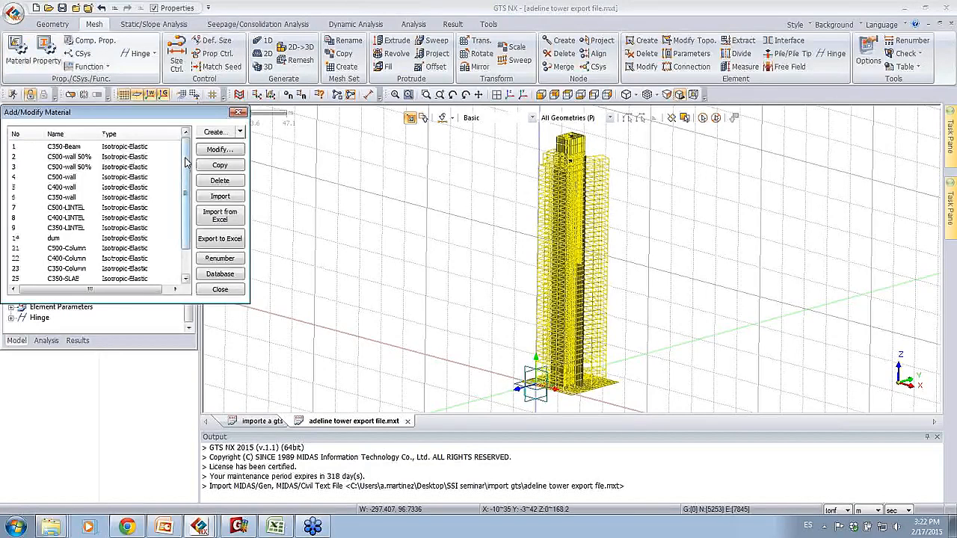
scroll(176, 168, down, 1)
scroll(177, 183, up, 1)
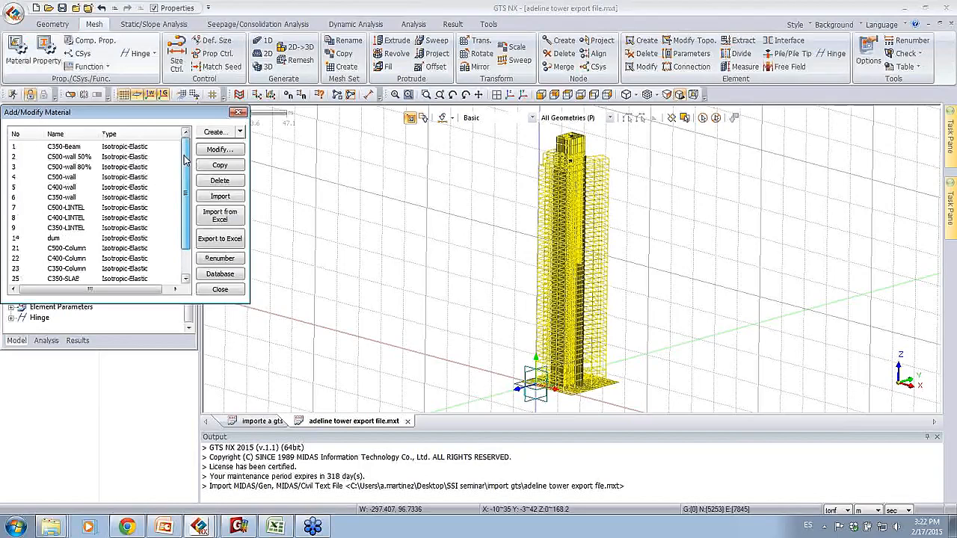
click(111, 158)
click(233, 150)
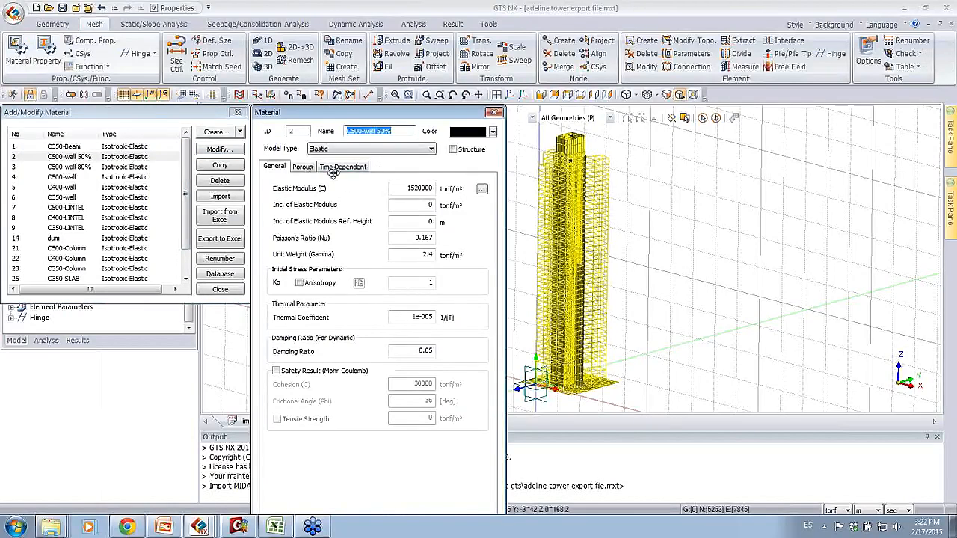
click(493, 113)
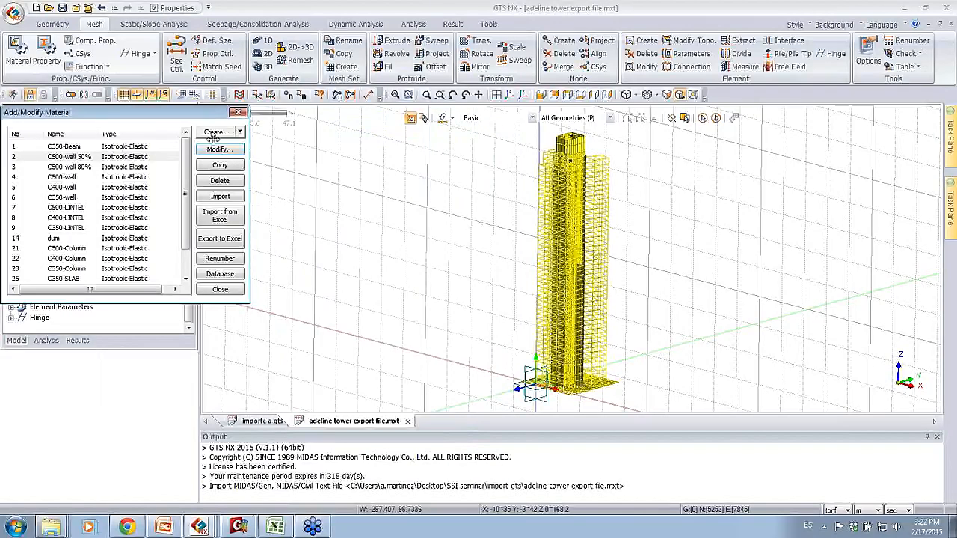
Step: Start a new isotropic material with the Generalized Hoek Brown model and examine its nonlinear parameters
scroll(187, 217, down, 1)
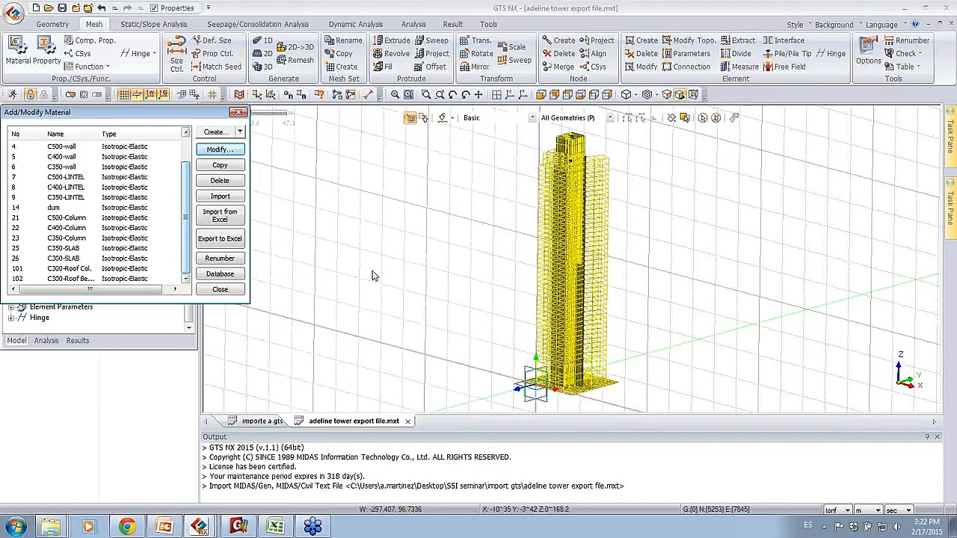
click(604, 305)
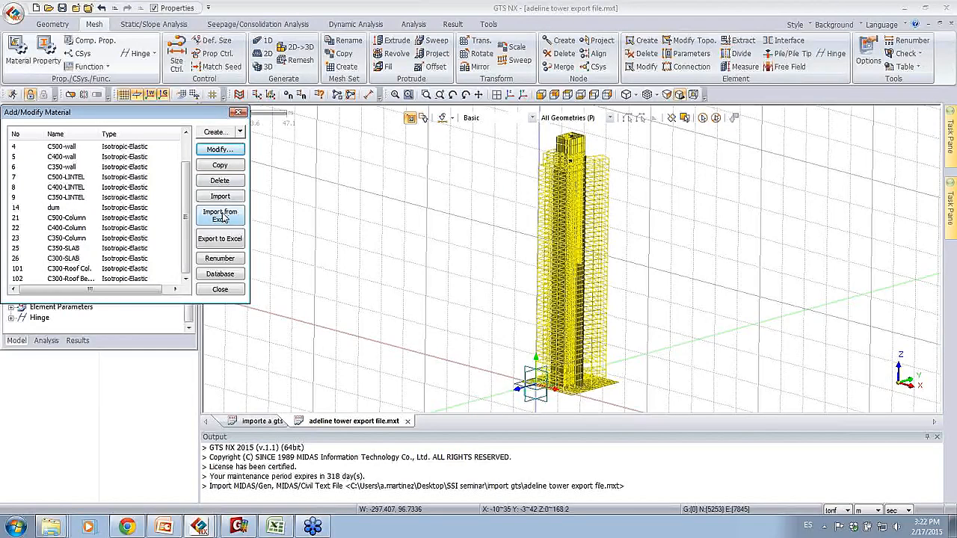
click(240, 132)
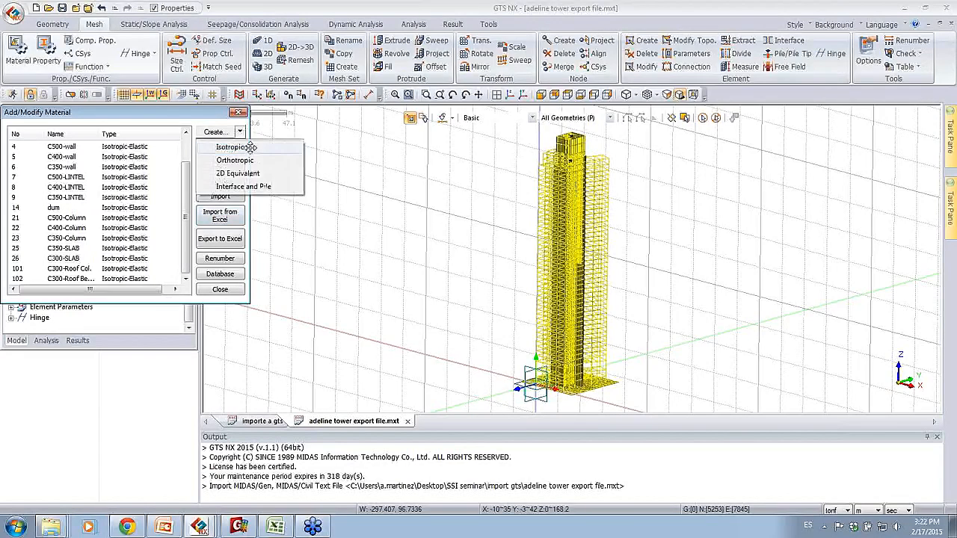
click(249, 147)
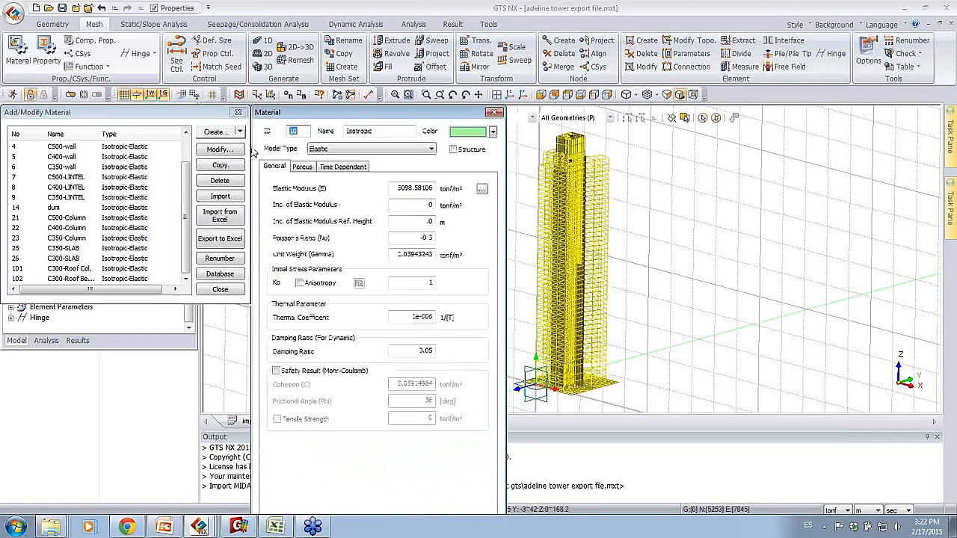
click(345, 149)
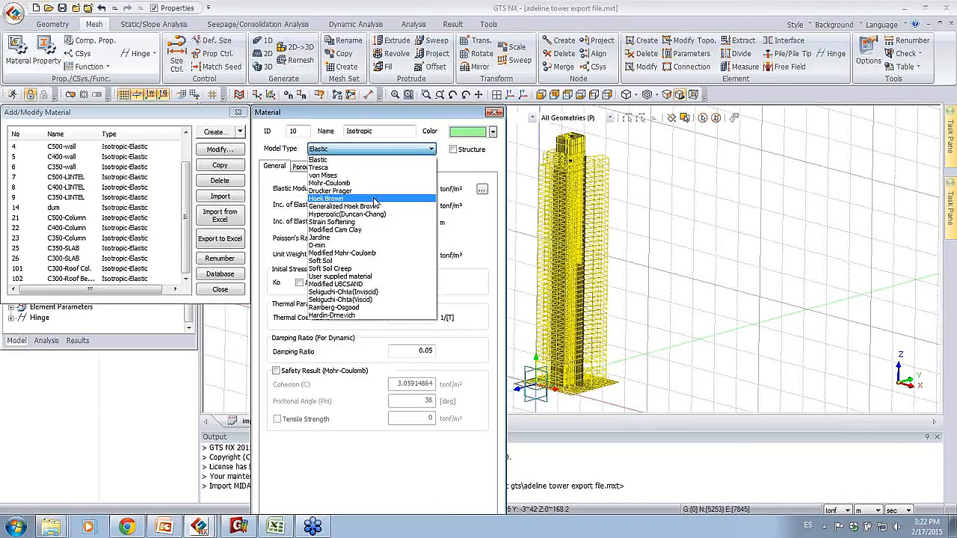
click(359, 208)
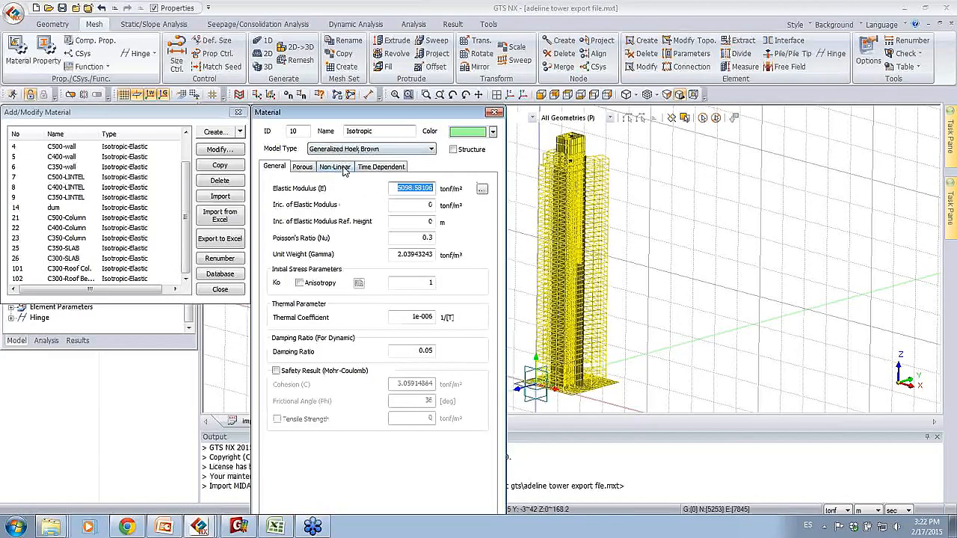
click(338, 168)
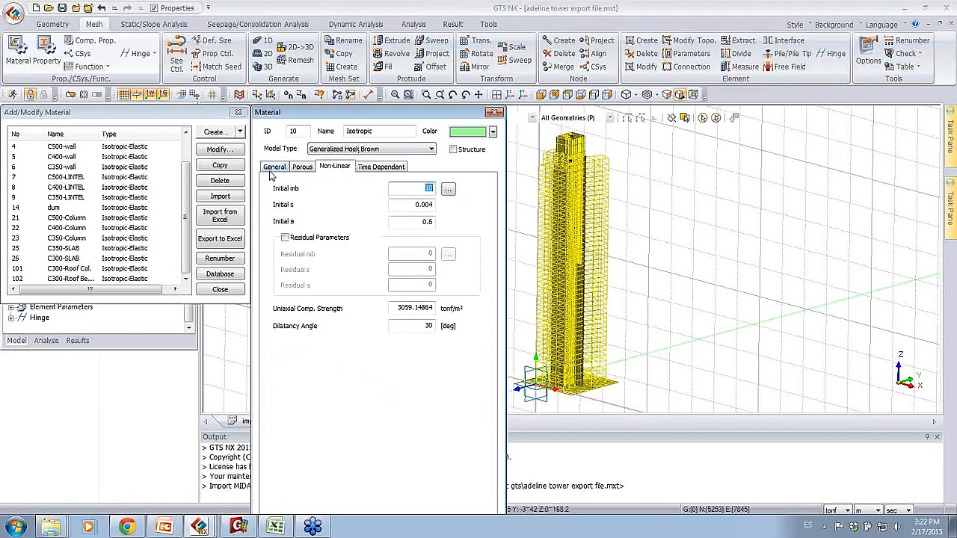
click(274, 168)
Step: Switch the new material's model type to Mohr-Coulomb and examine its nonlinear parameters
click(370, 149)
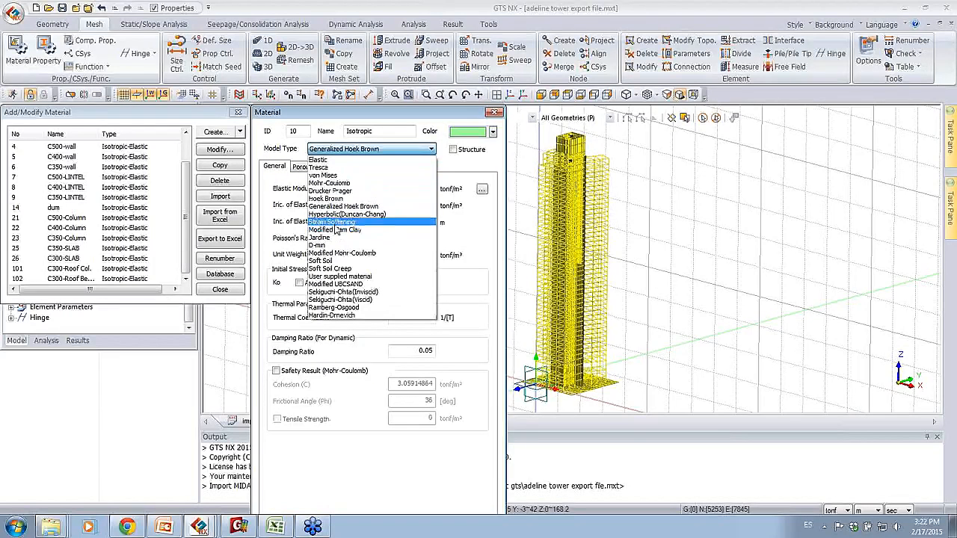
click(334, 184)
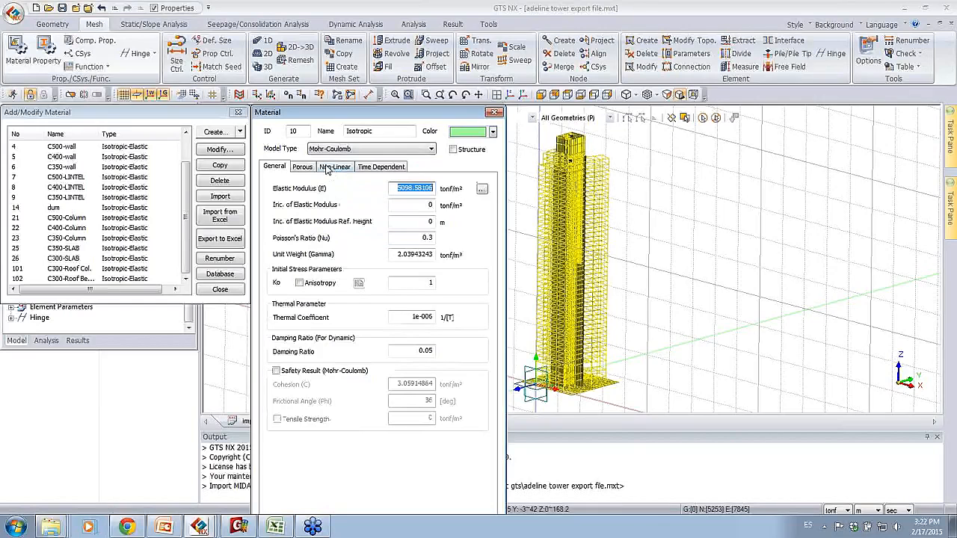
click(332, 167)
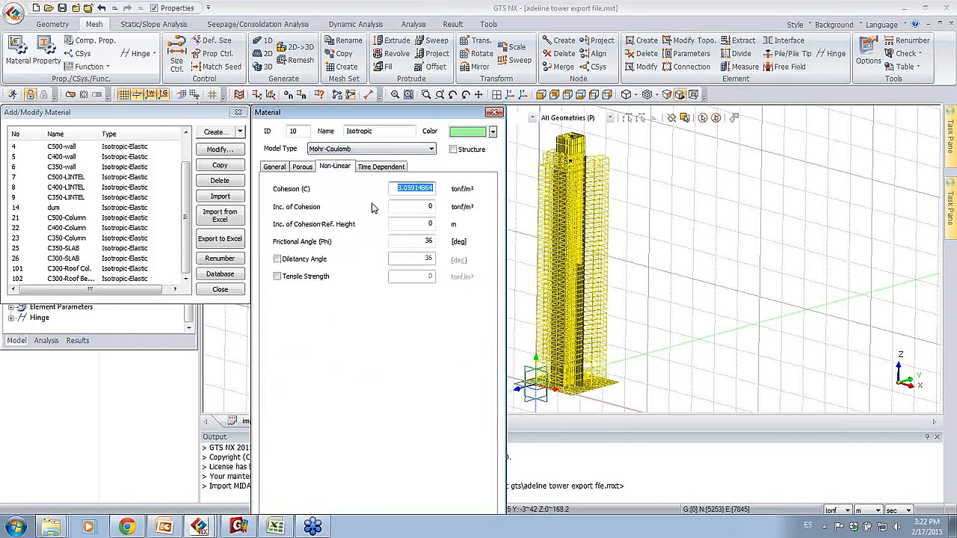
Step: Return the model type to Elastic, examine the effect of the Structure option, and discard the new material
click(336, 149)
click(340, 158)
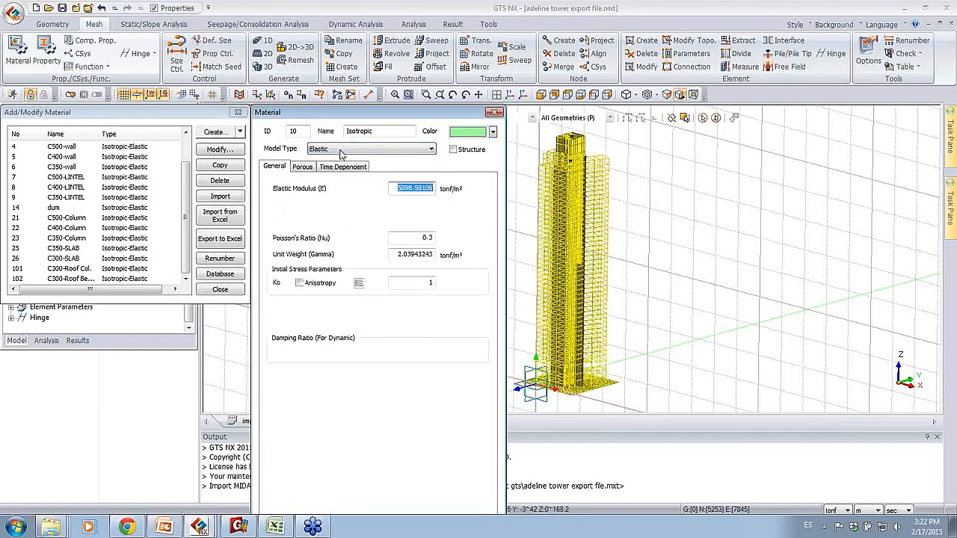
click(453, 149)
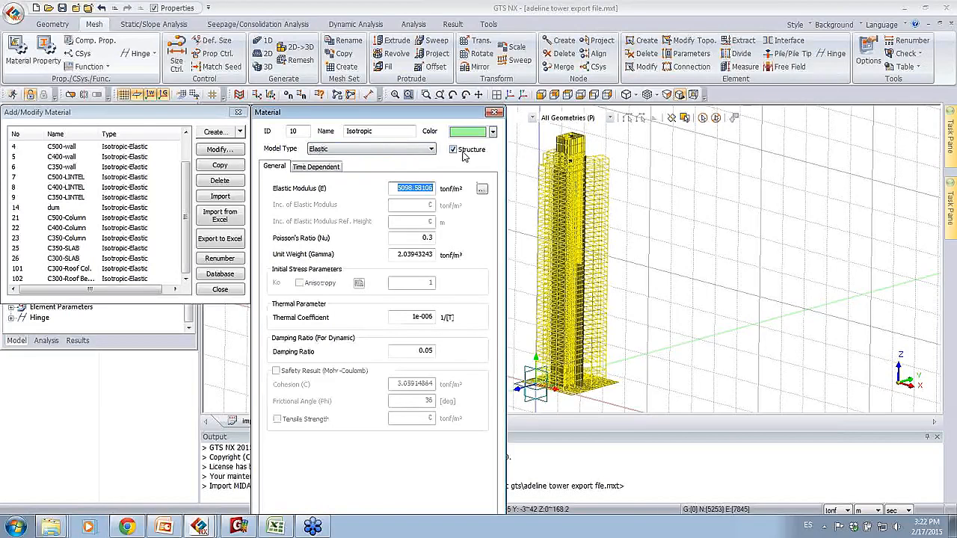
click(453, 150)
click(493, 112)
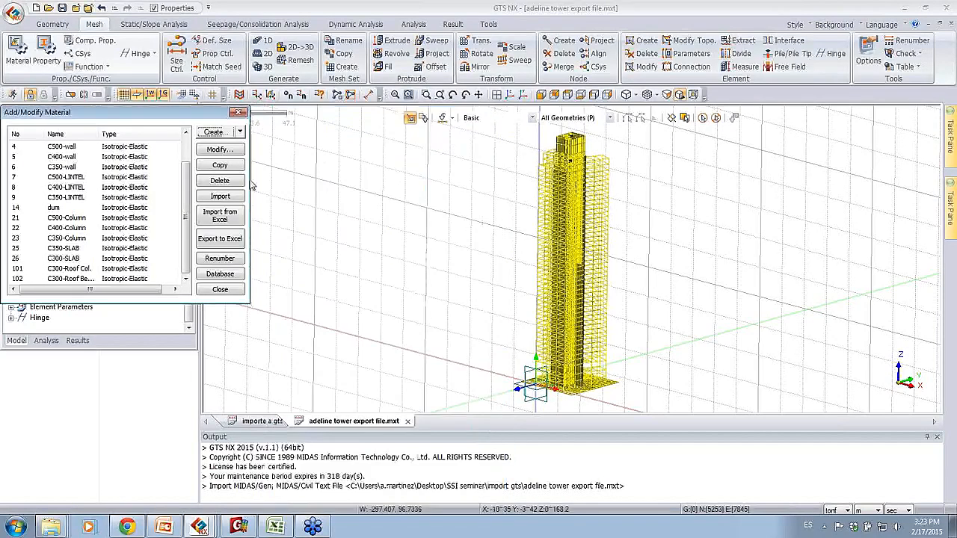
Step: Import the ground and pile materials from the Excel file gts tower ground
click(232, 217)
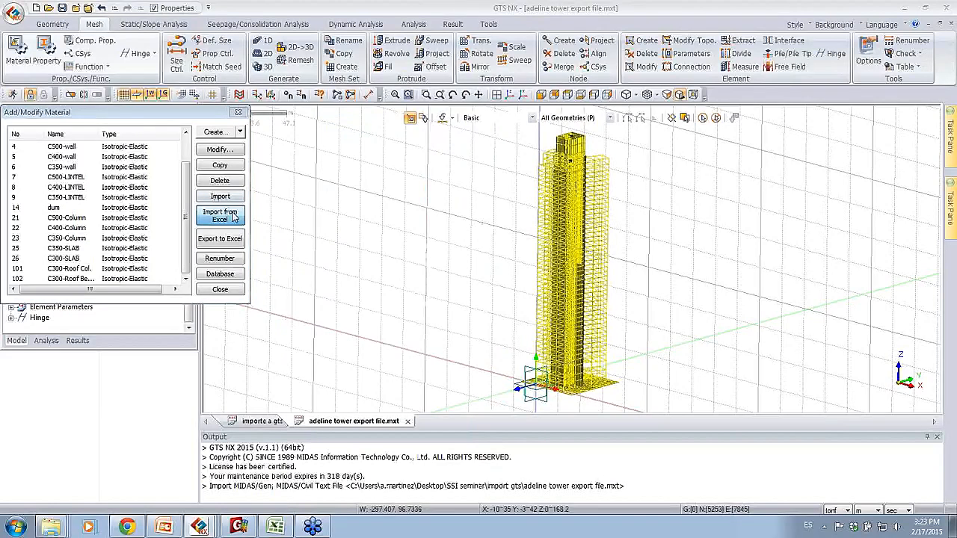
click(135, 135)
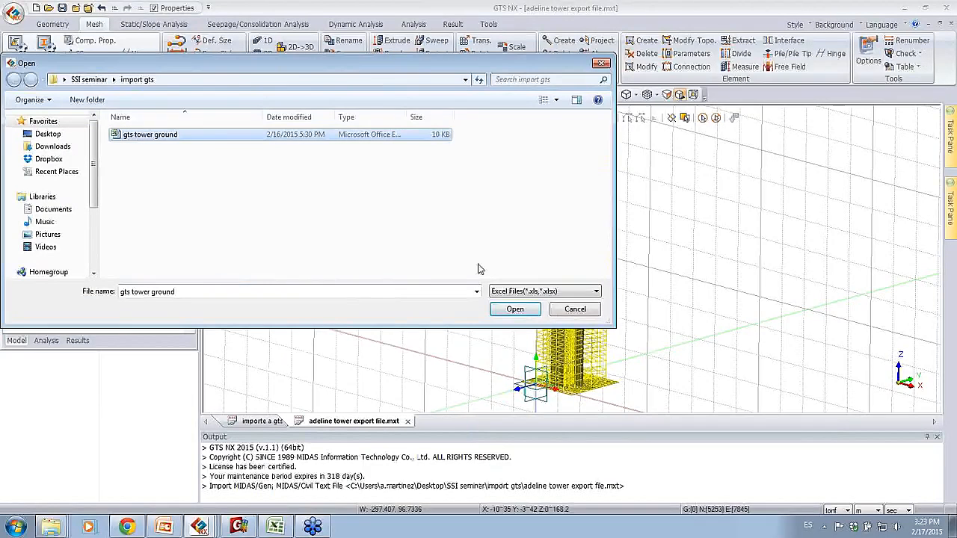
click(515, 309)
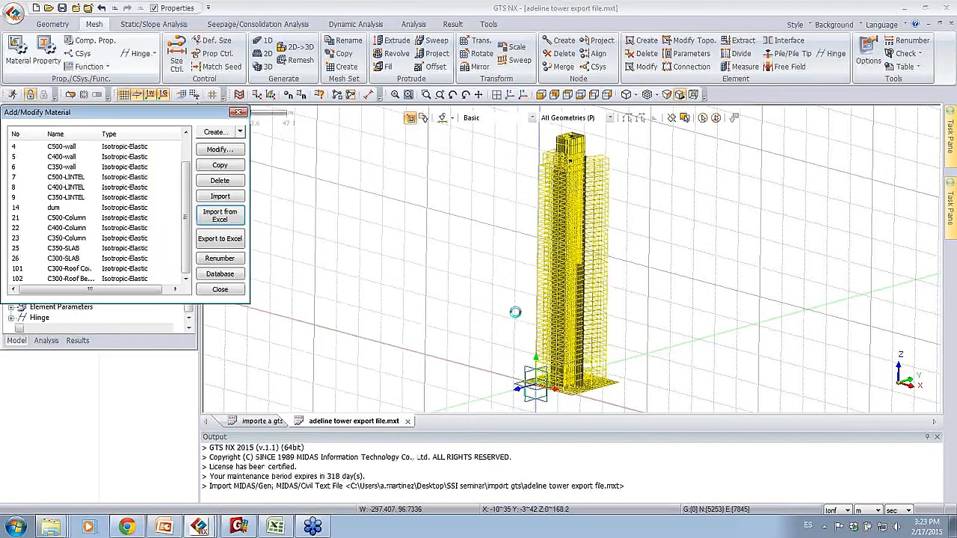
Step: Check the Pile, Weathered soil and Pile(Interface) entries in the material list and close the material manager
scroll(188, 221, down, 1)
click(73, 259)
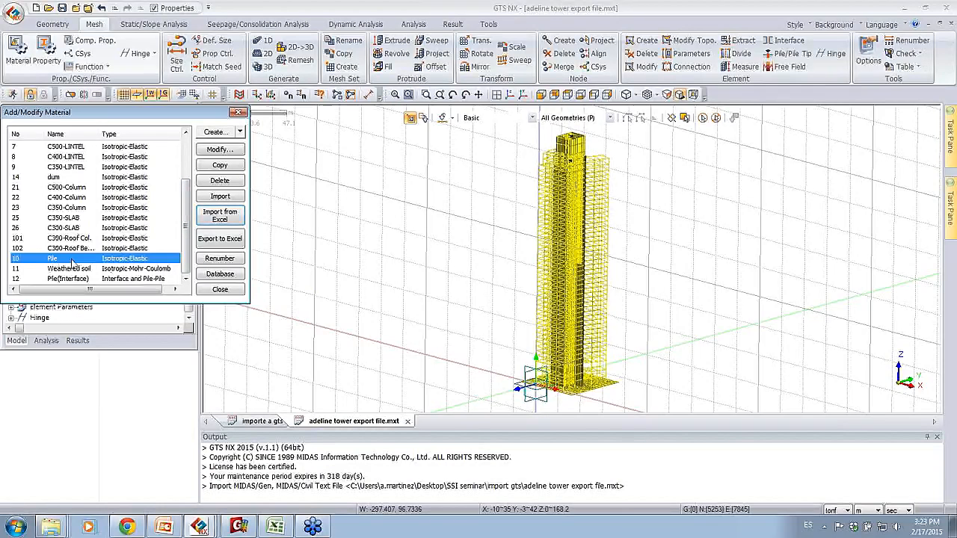
click(68, 269)
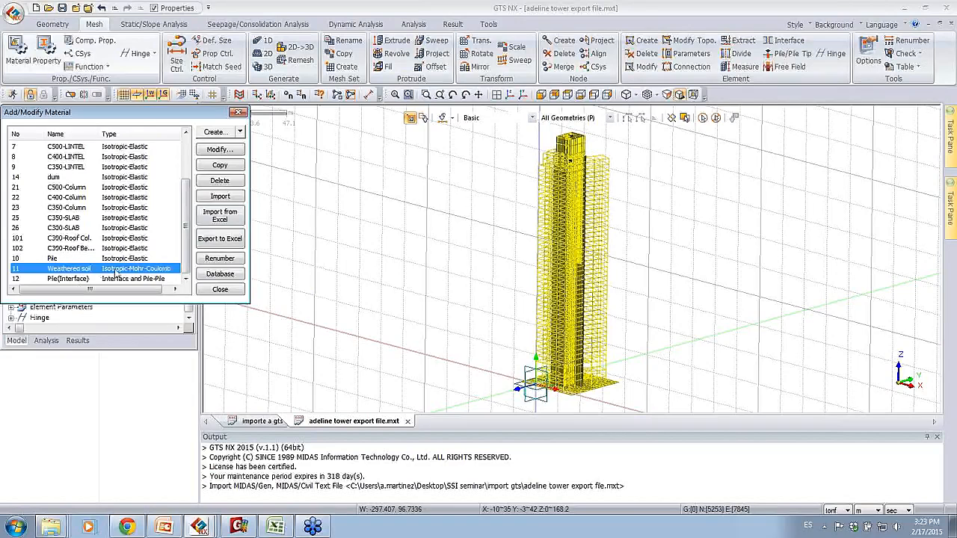
click(114, 279)
click(71, 269)
click(237, 113)
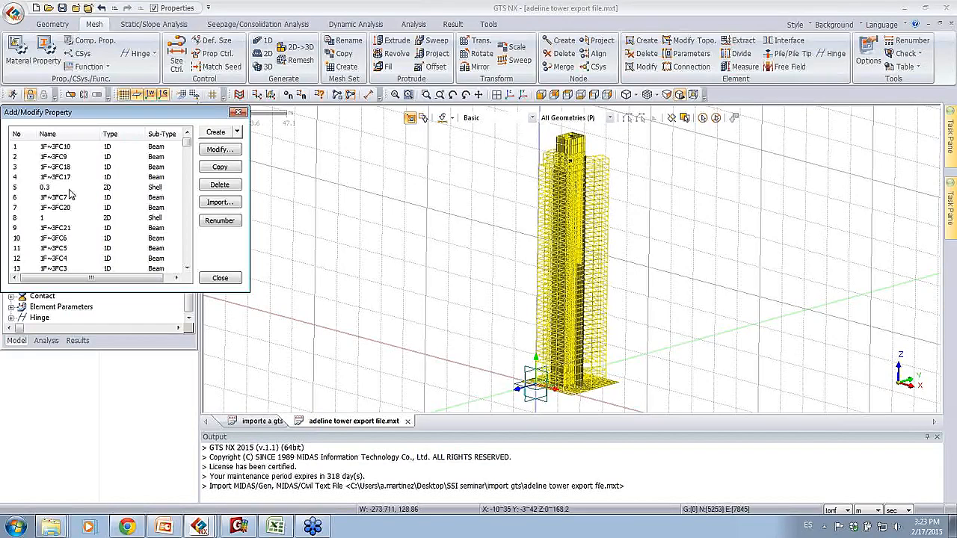
Step: Create a 2D plane strain property named 2D soil that uses the Weathered soil material
click(237, 133)
click(240, 155)
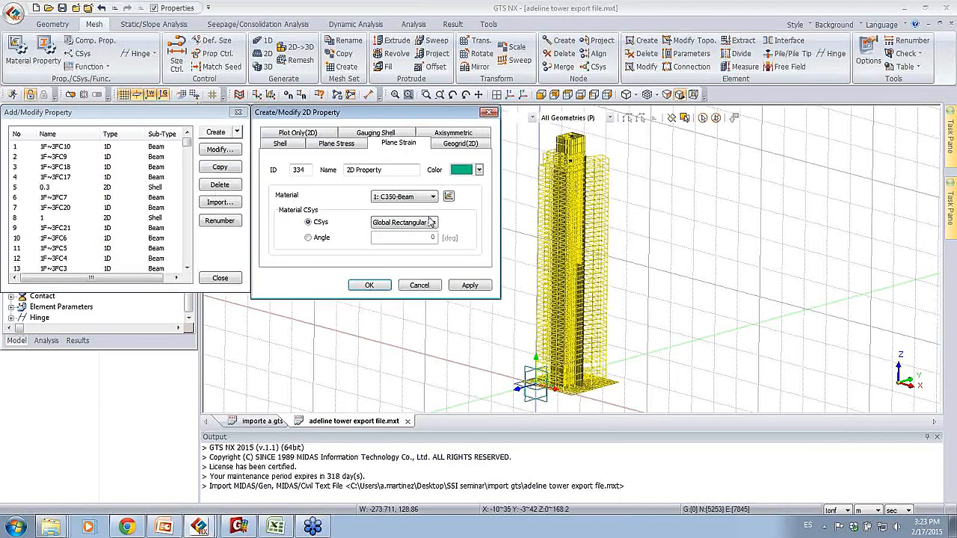
click(405, 198)
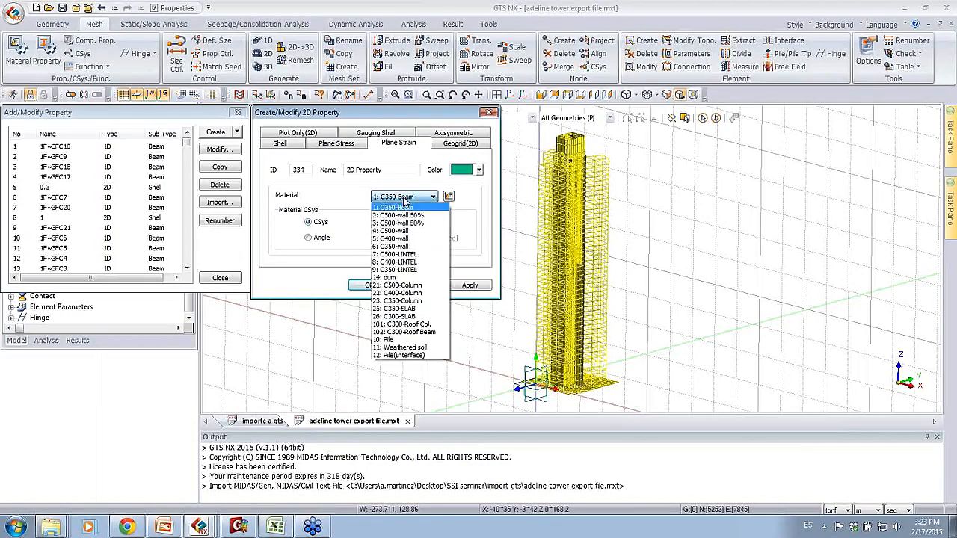
click(402, 348)
drag(383, 170, 357, 172)
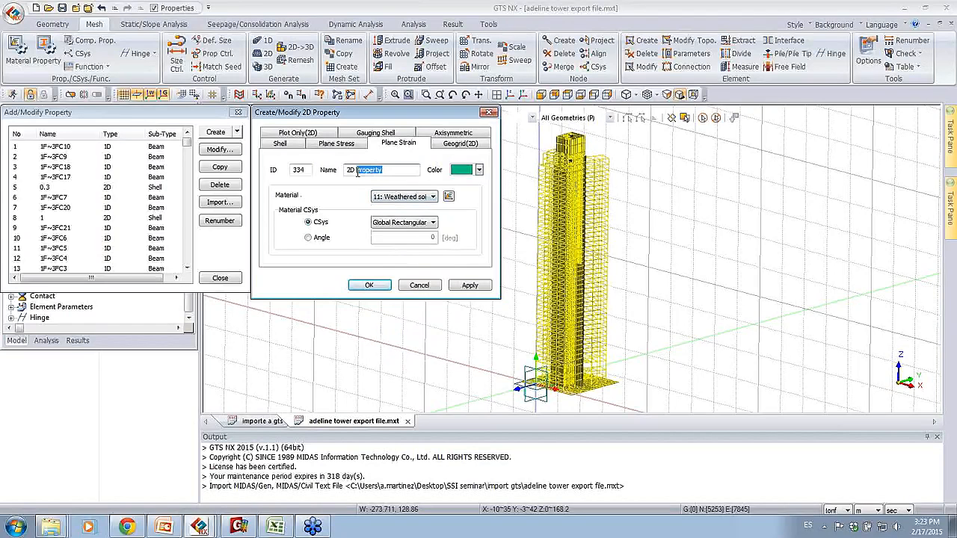
text(soil)
key(BackSpace)
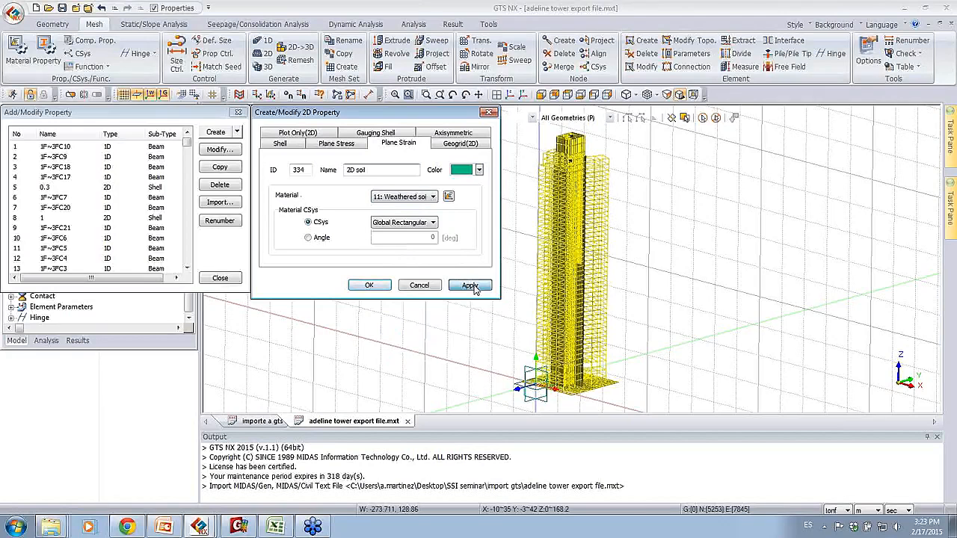
click(487, 114)
Step: Create a 3D solid property named 3D soil that uses the Weathered soil material
click(237, 133)
click(225, 172)
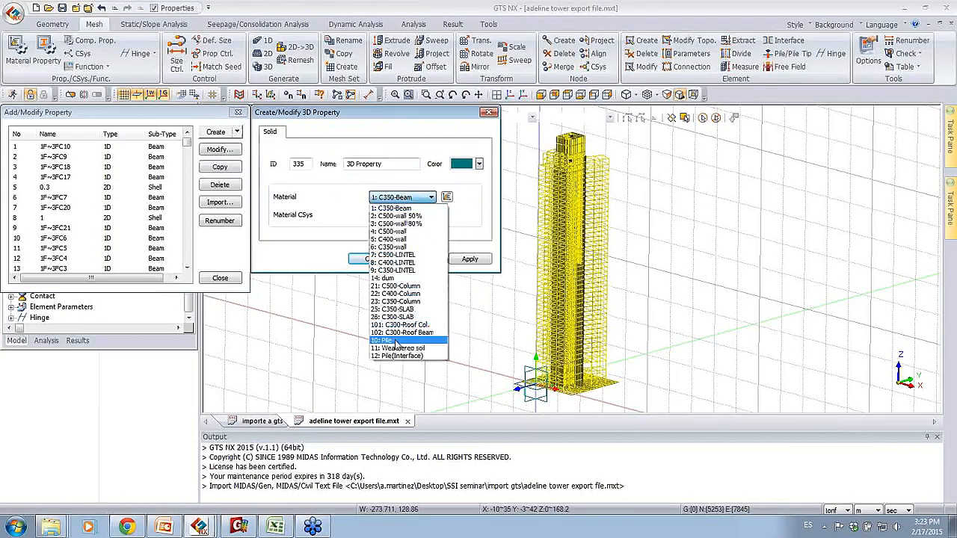
click(398, 348)
drag(393, 164, 368, 166)
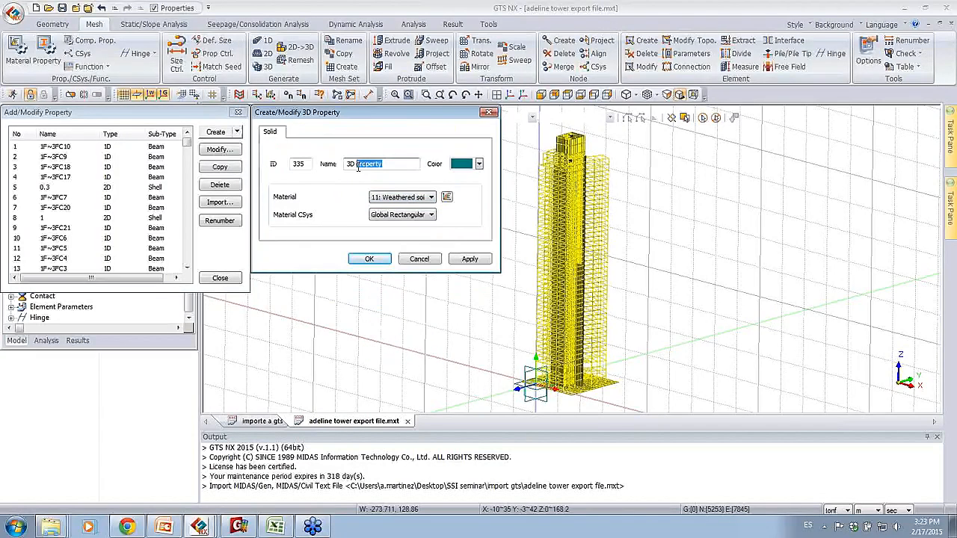
text(soil)
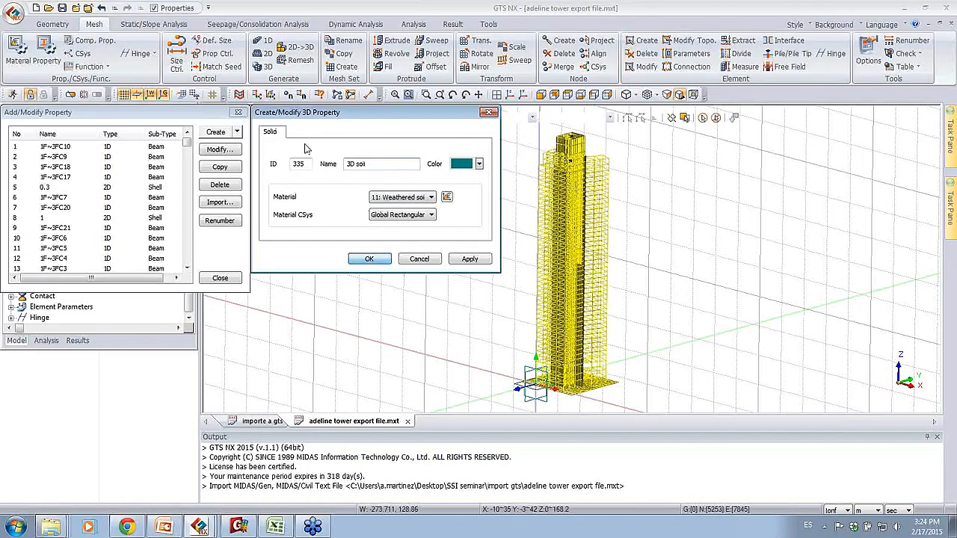
key(Return)
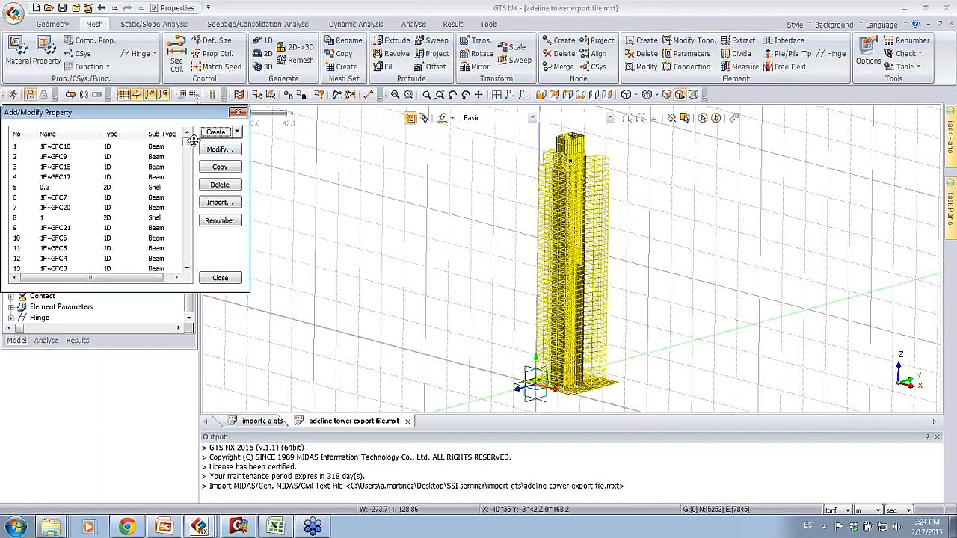
Step: Check the 2D soil and 3D soil entries at the end of the property list and close the property manager
drag(188, 140, 188, 258)
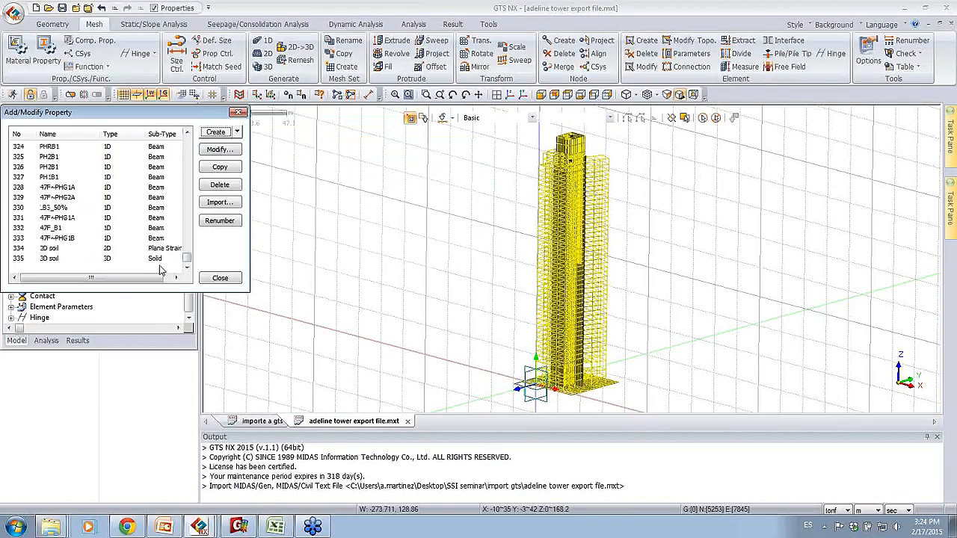
click(45, 249)
click(67, 260)
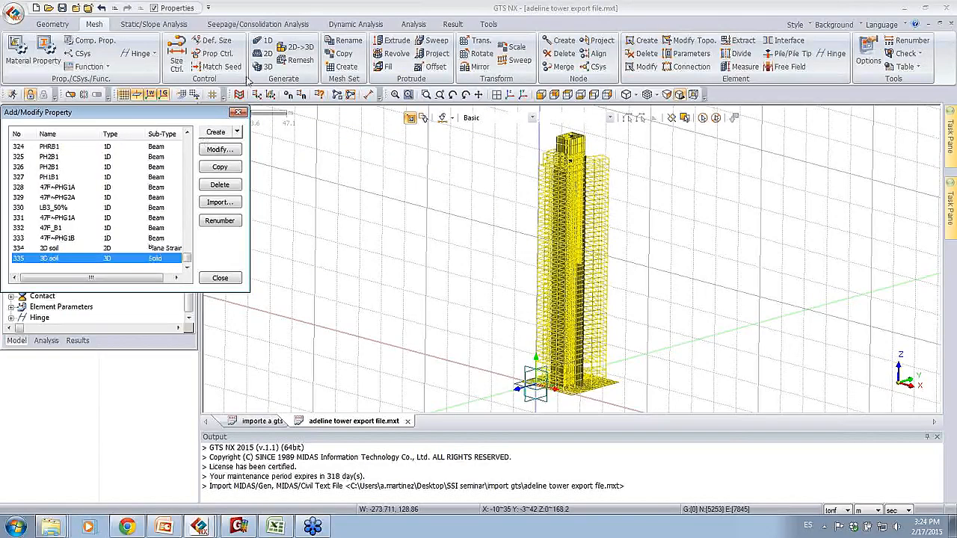
click(237, 113)
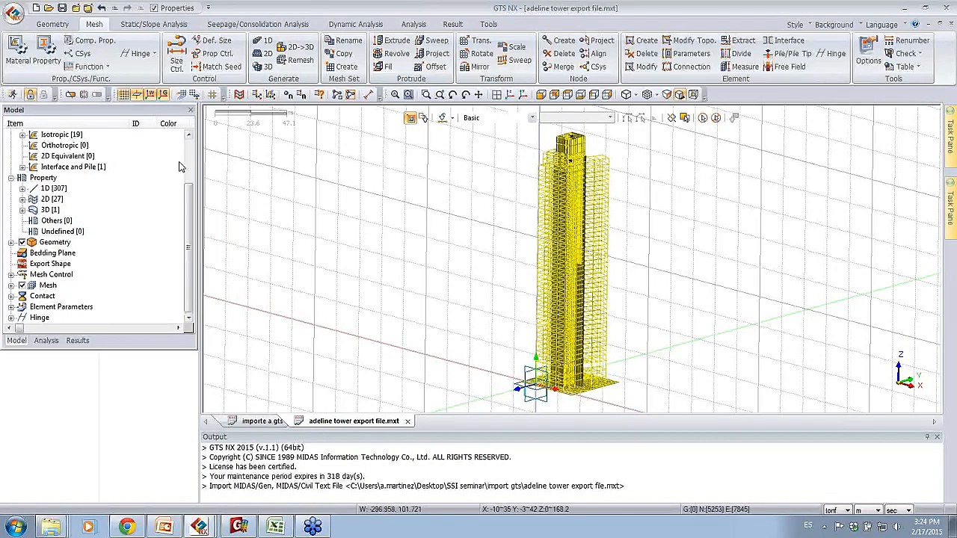
Step: Examine the model tree's material and property groups and the tower from several angles, and bring up the geometry tools
drag(187, 196, 191, 158)
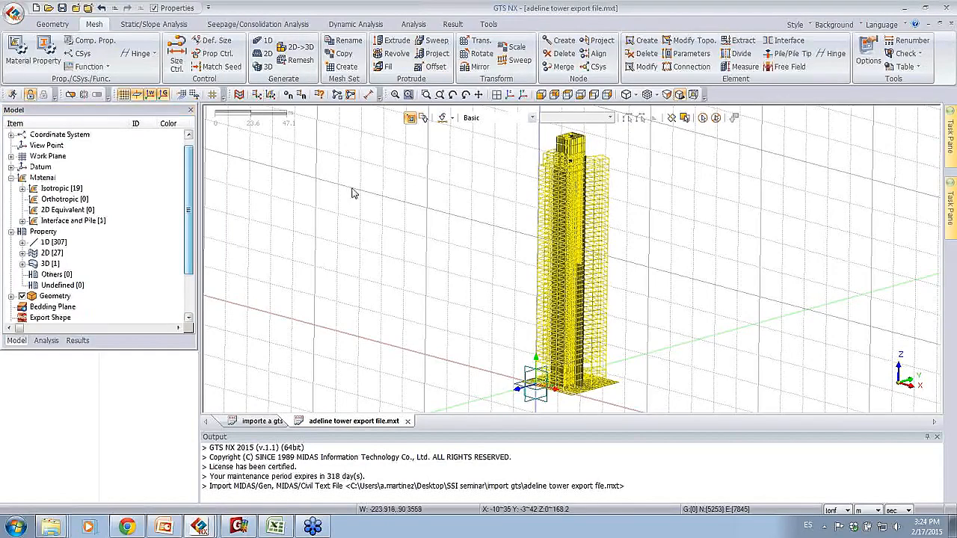
scroll(401, 183, down, 5)
middle_drag(599, 263, 864, 373)
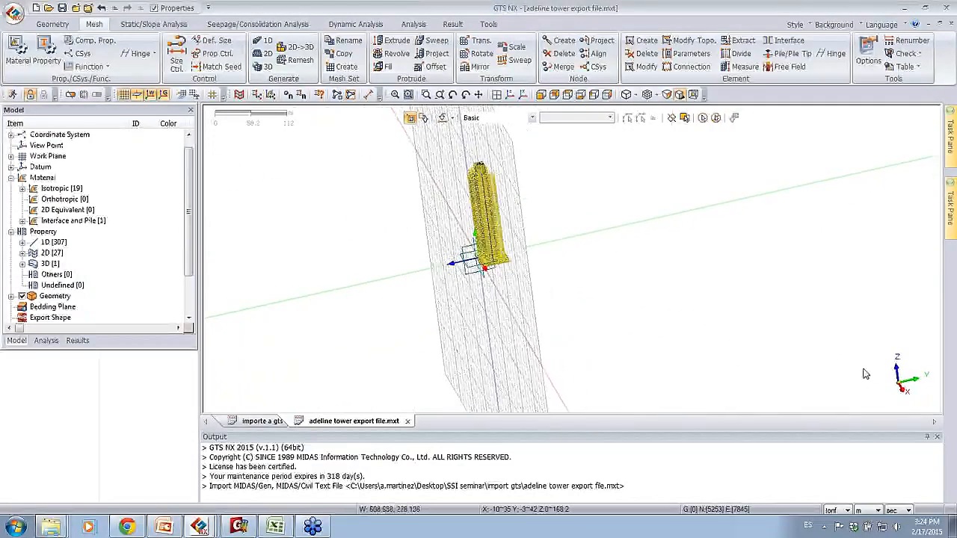
middle_drag(767, 229, 376, 190)
middle_drag(596, 231, 507, 229)
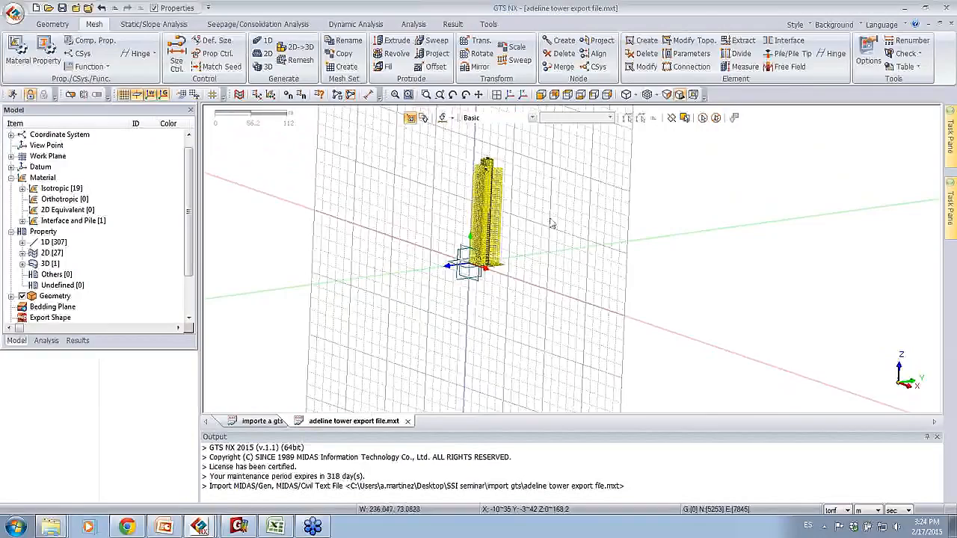
middle_drag(425, 250, 507, 258)
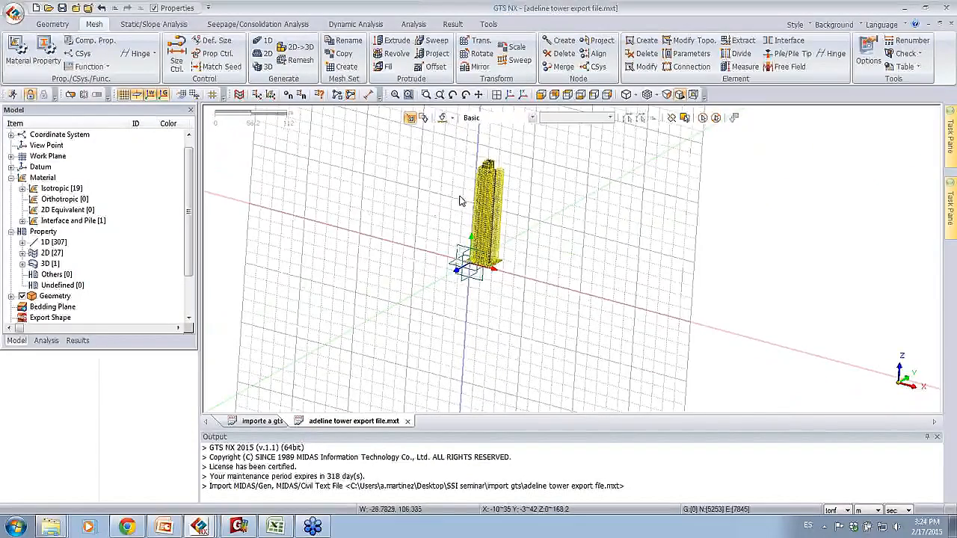
click(60, 25)
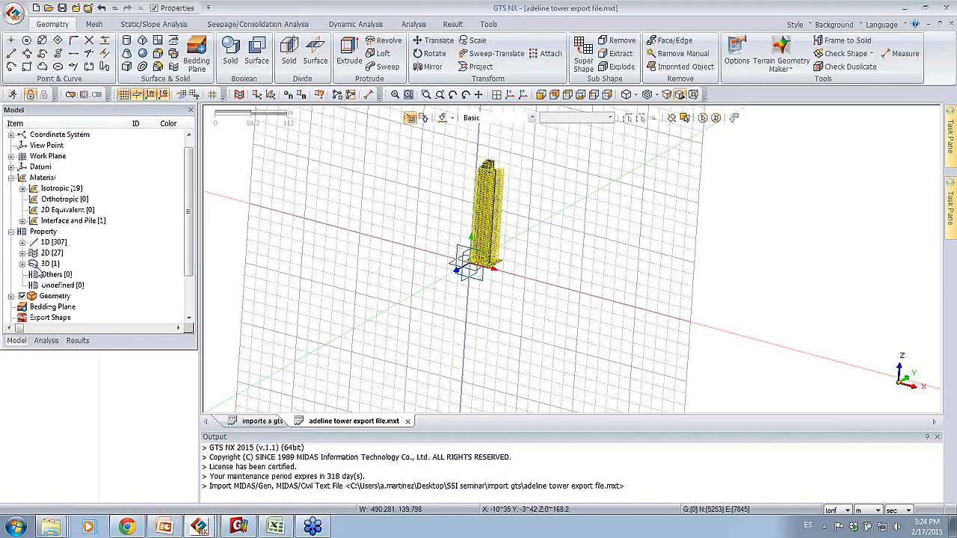
Step: Make the XY plane the active work plane and view the model from above
click(12, 232)
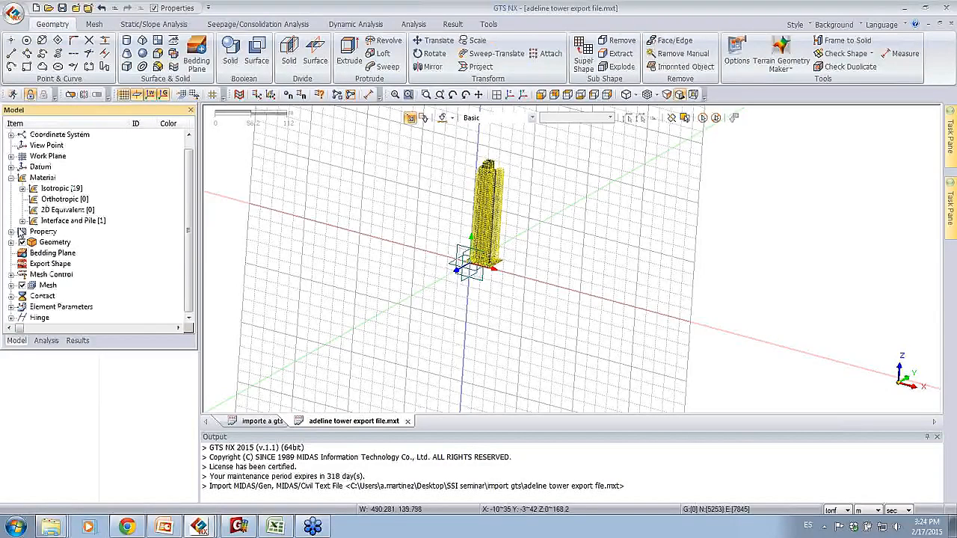
click(11, 177)
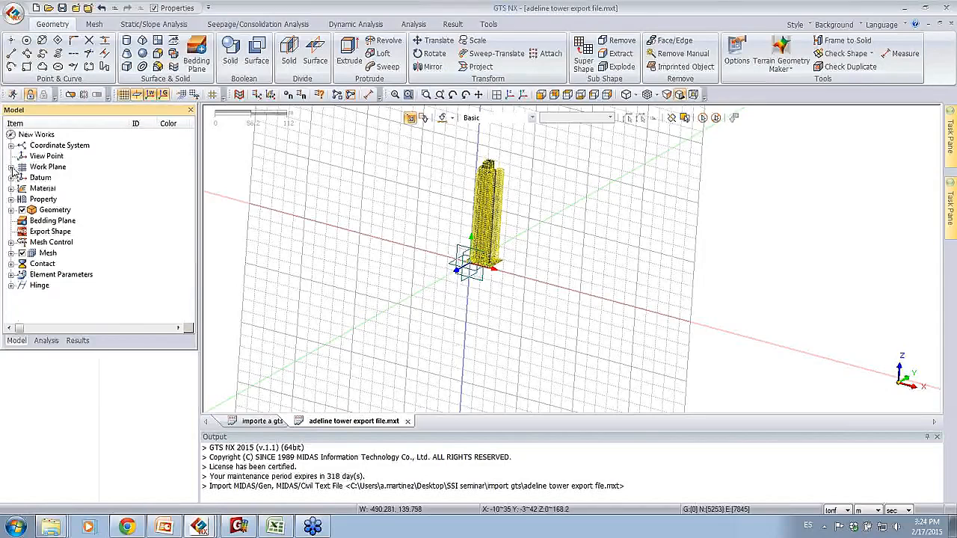
click(12, 167)
double_click(47, 178)
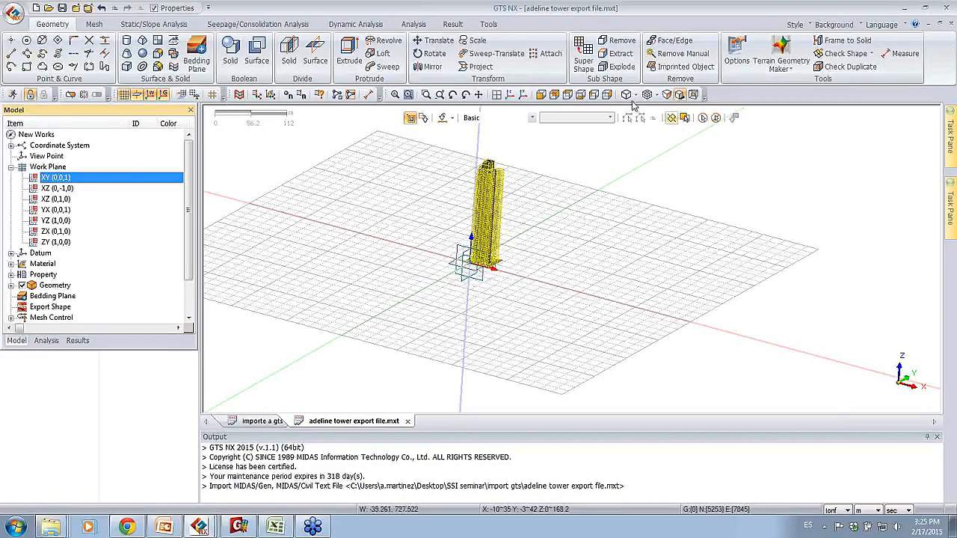
click(568, 95)
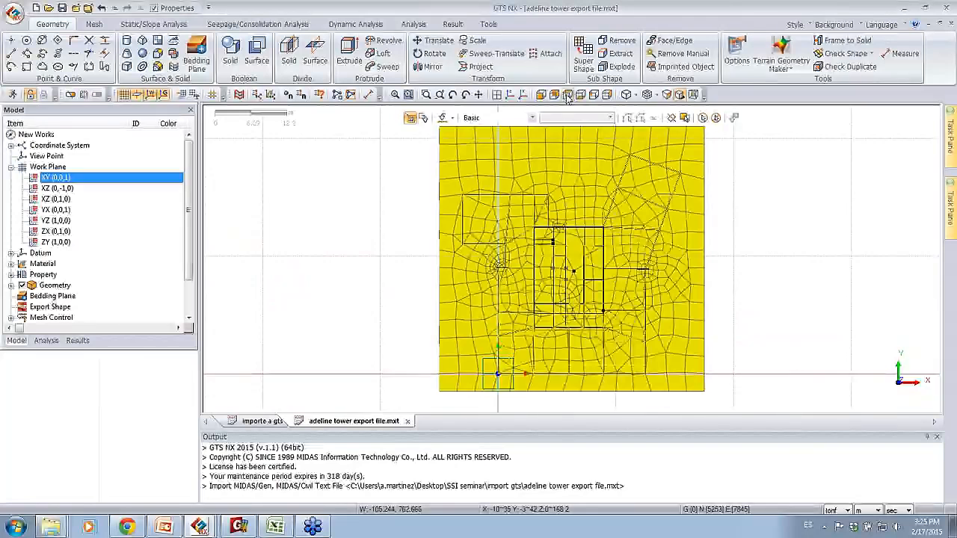
Step: Draw a 45 by 45 m rectangle around the tower's foundation slab, starting from the corner at (-7, 42)
scroll(376, 224, down, 2)
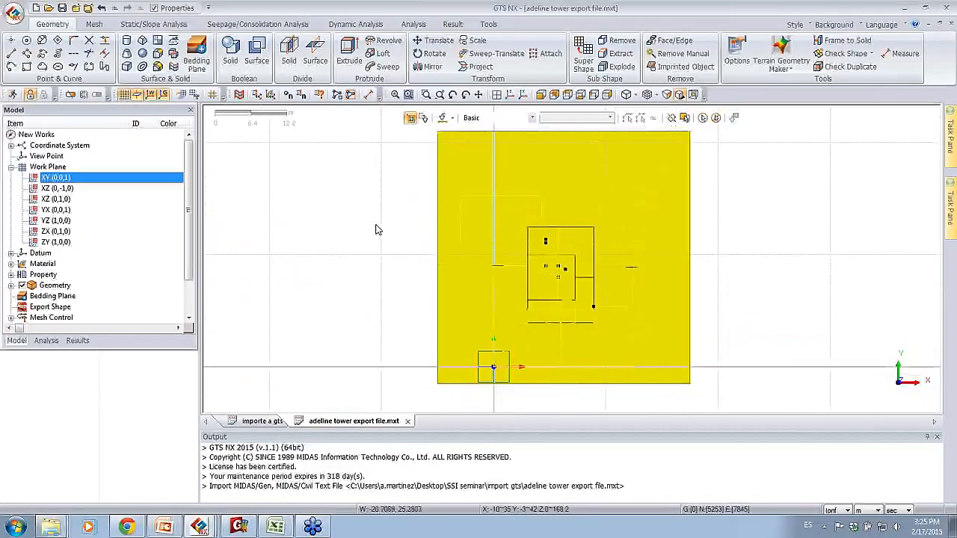
scroll(374, 217, down, 5)
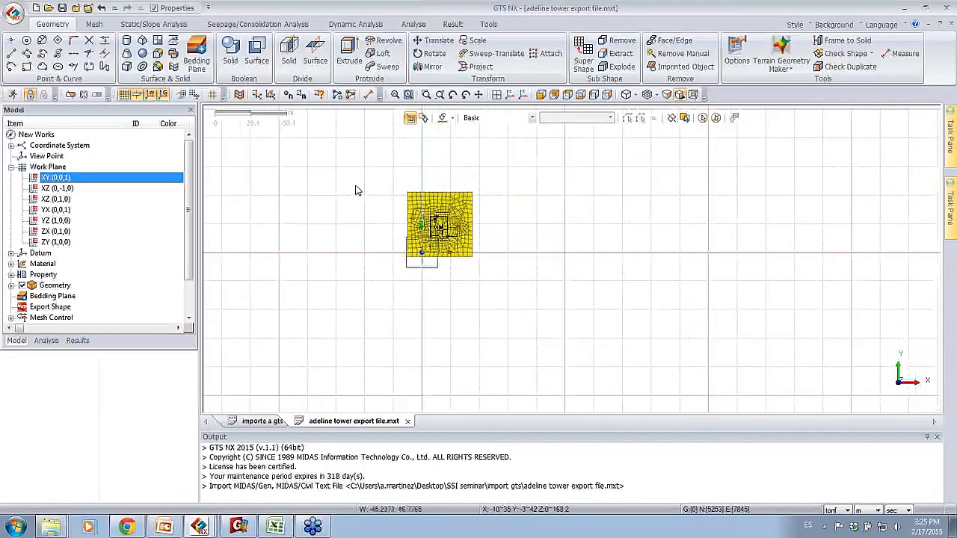
scroll(355, 181, down, 1)
middle_drag(356, 178, 389, 228)
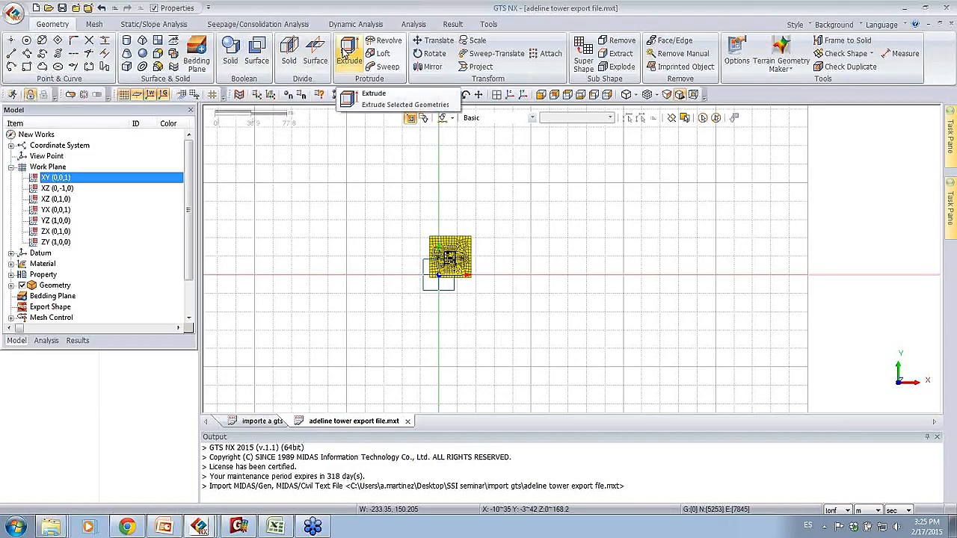
click(27, 67)
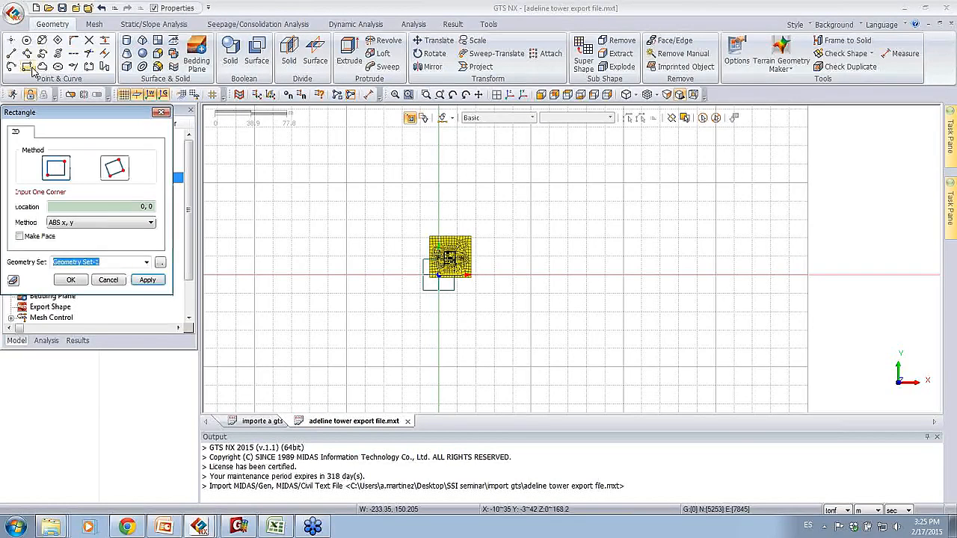
click(432, 239)
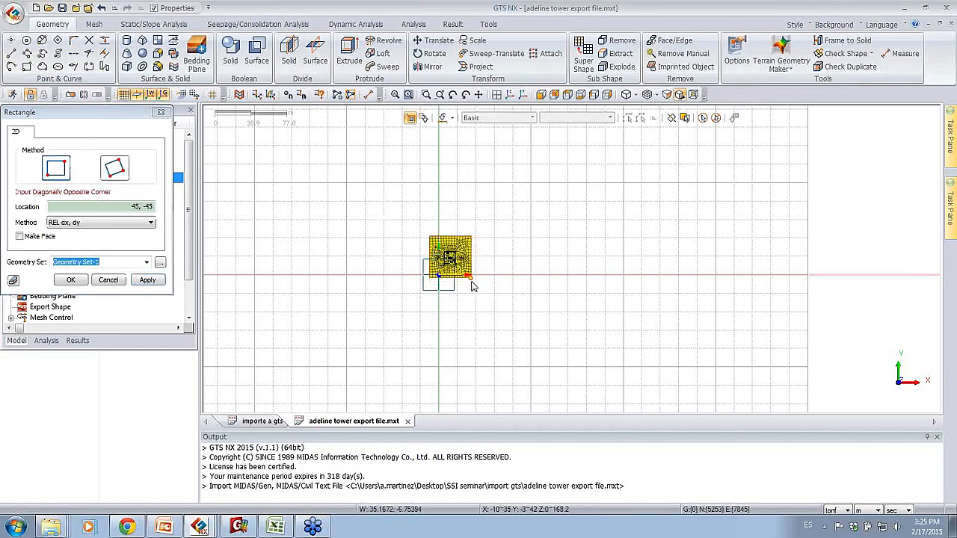
key(Return)
Step: Draw a 220 by 220 m soil boundary rectangle around the tower from (-100, 120) to (120, -100) and end the command
click(346, 166)
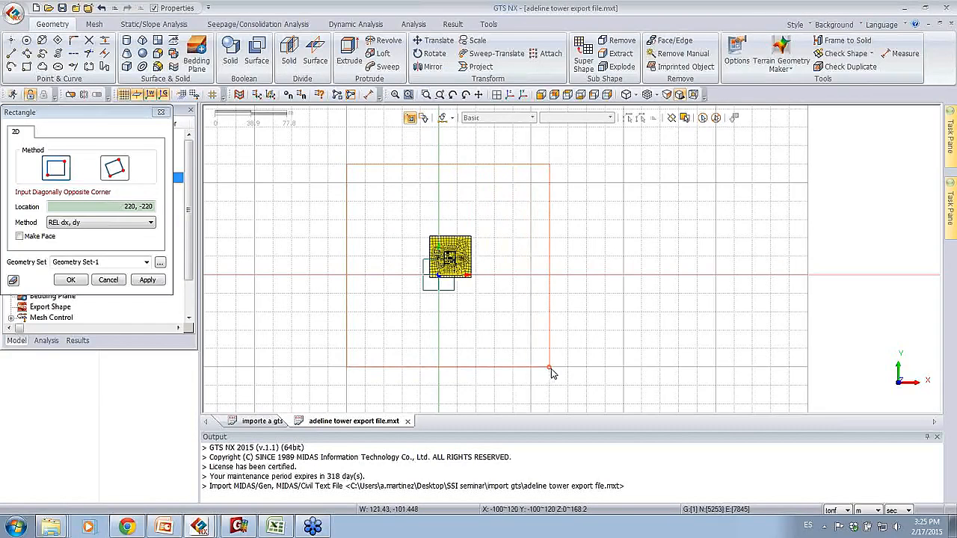
key(Return)
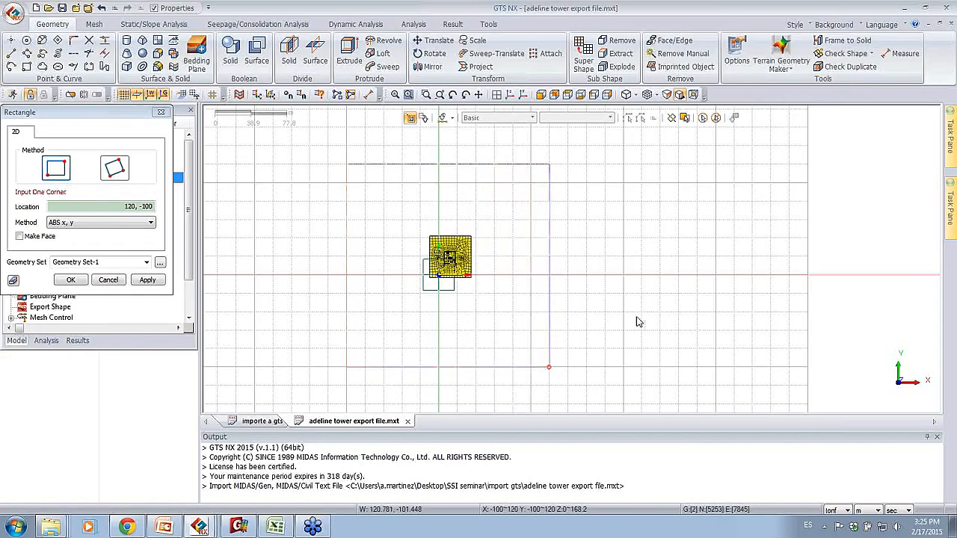
middle_drag(424, 223, 404, 235)
key(Escape)
Step: Apply an interval-length edge size control of 3 m to the four edges of the rectangle around the foundation slab, previewing the seeds first
middle_drag(518, 307, 443, 254)
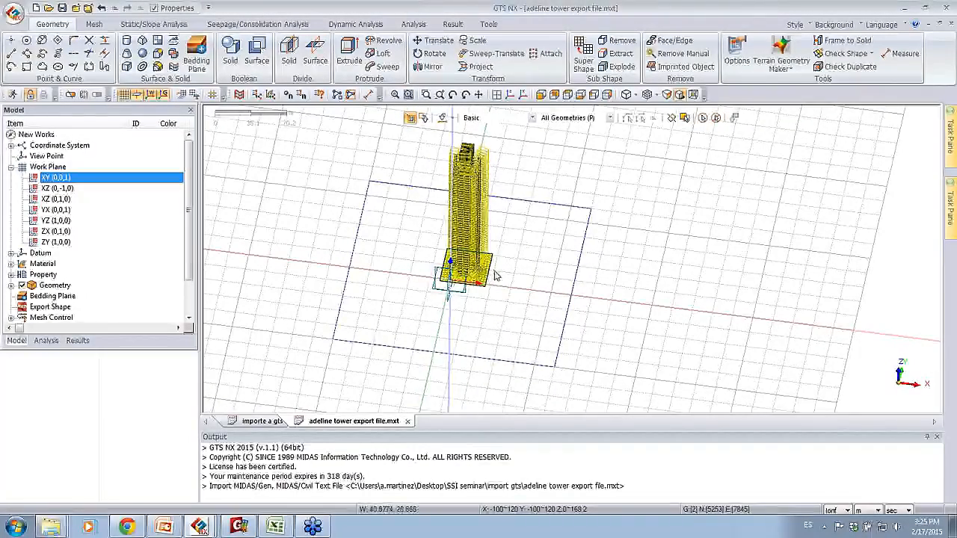
scroll(482, 291, up, 5)
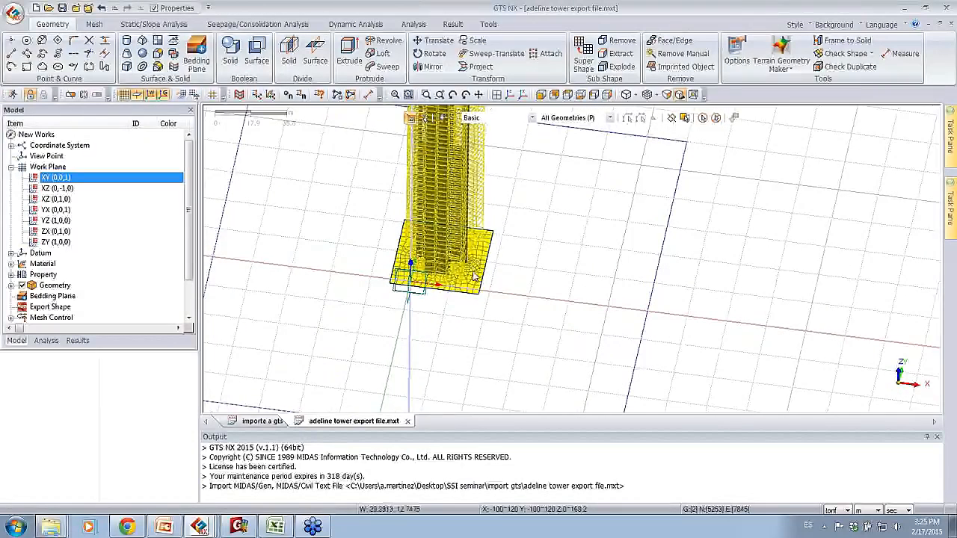
click(92, 25)
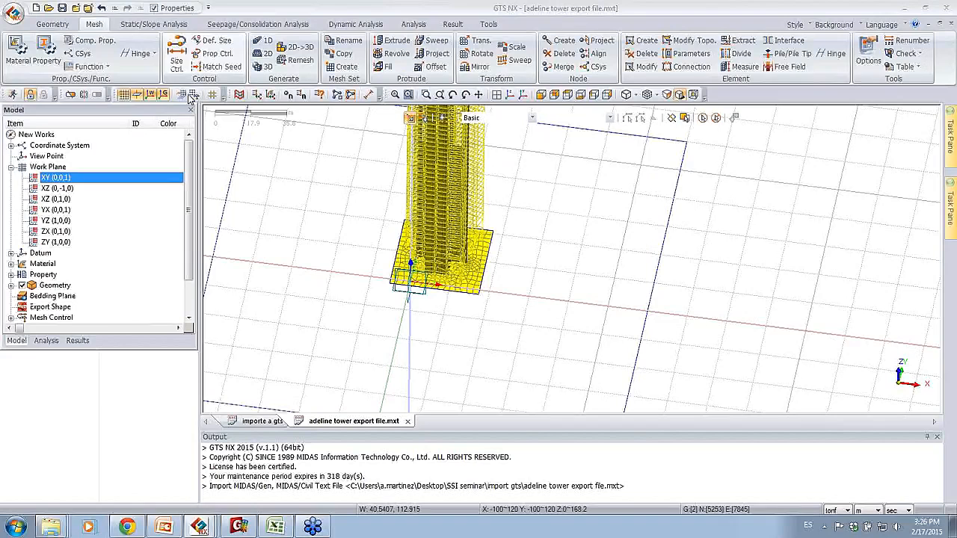
click(176, 60)
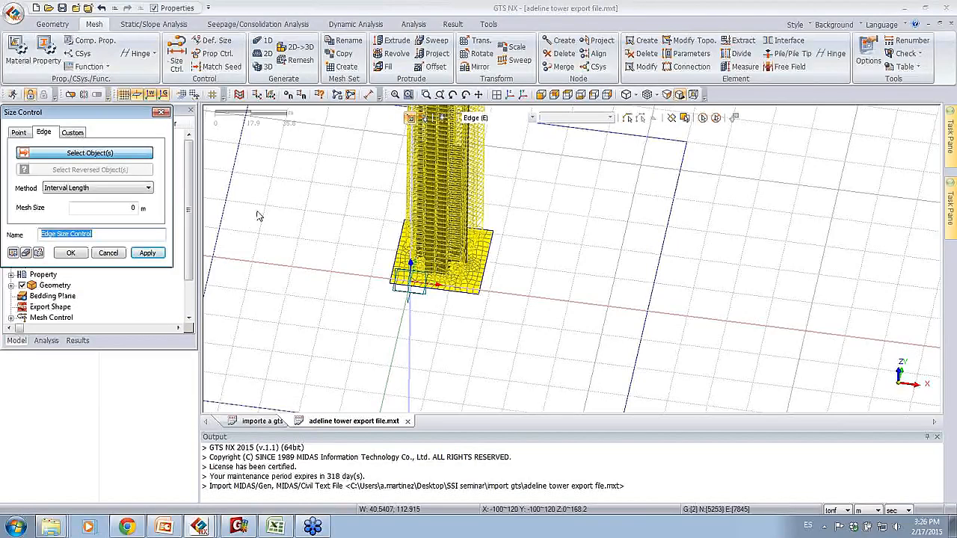
click(423, 293)
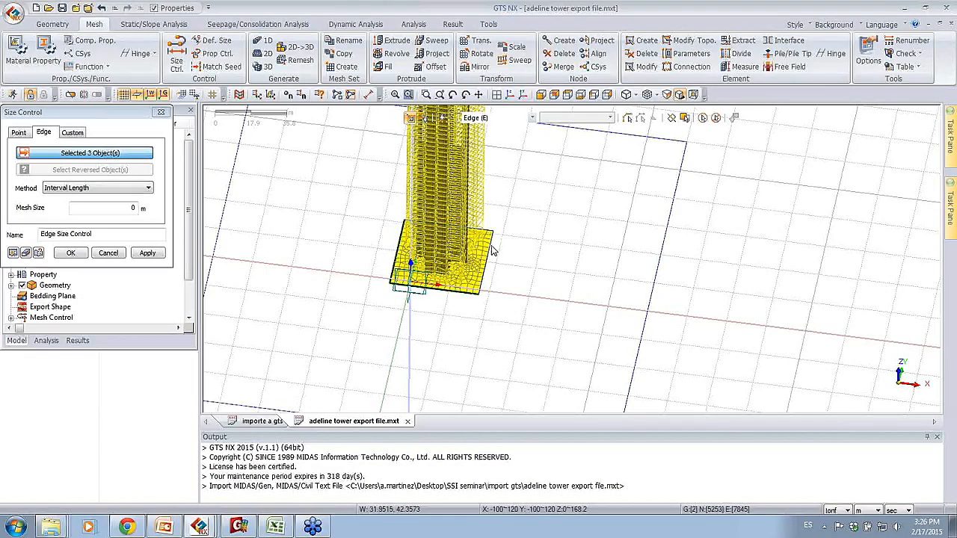
click(491, 254)
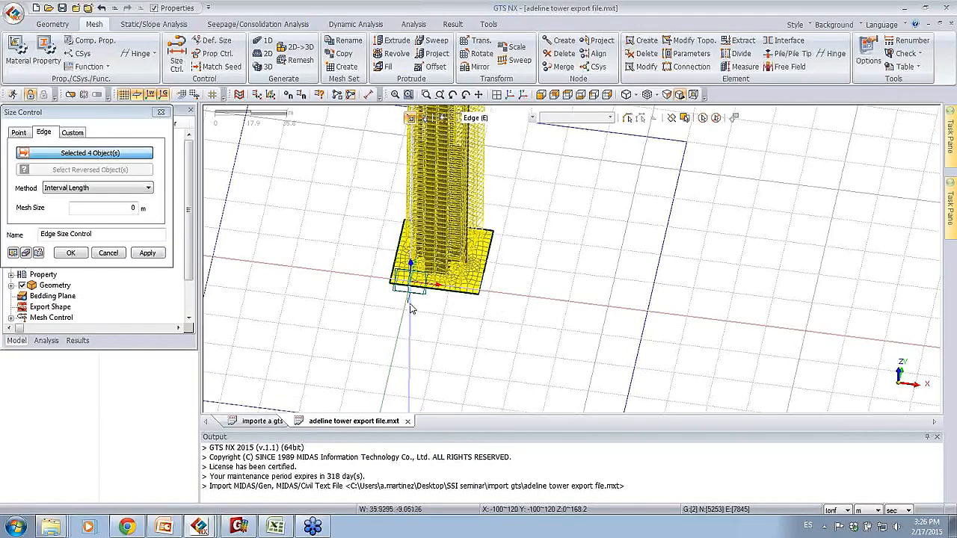
double_click(131, 210)
click(13, 253)
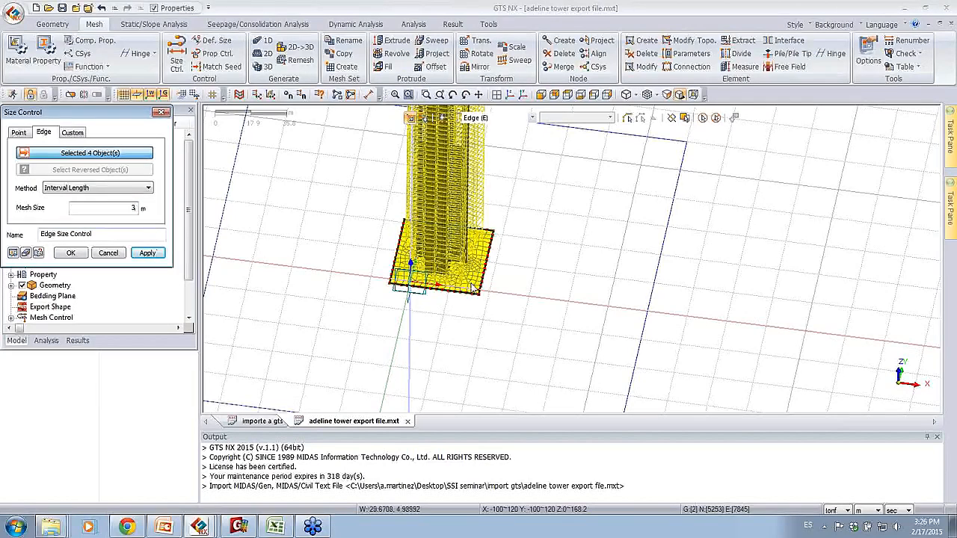
scroll(466, 312, up, 5)
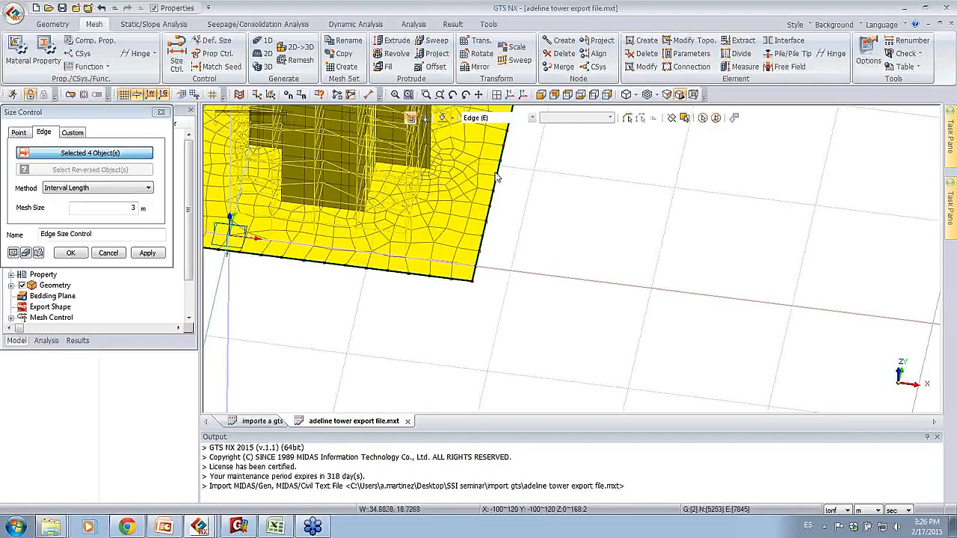
click(73, 254)
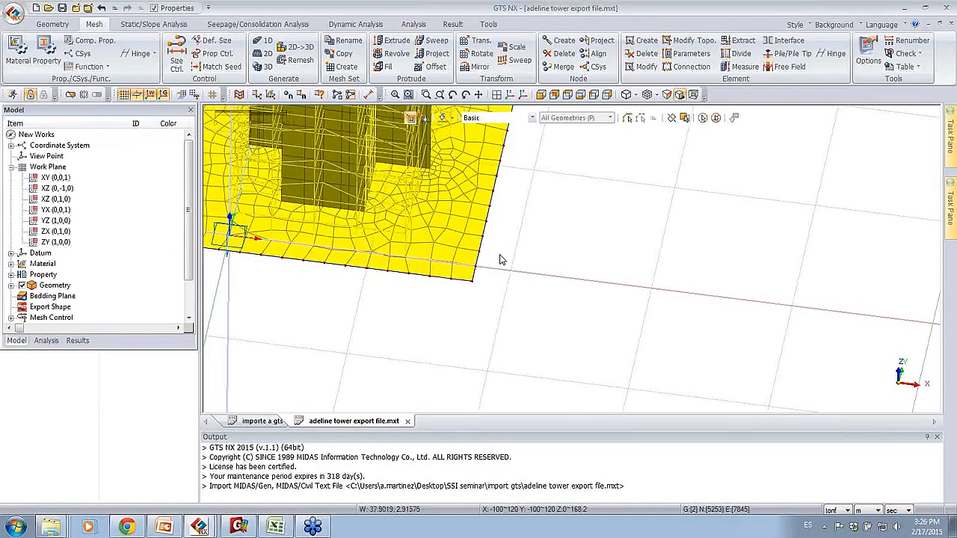
Step: Set up an auto-area 2D mesh with the 2D soil property and name its mesh set soil
scroll(502, 258, down, 6)
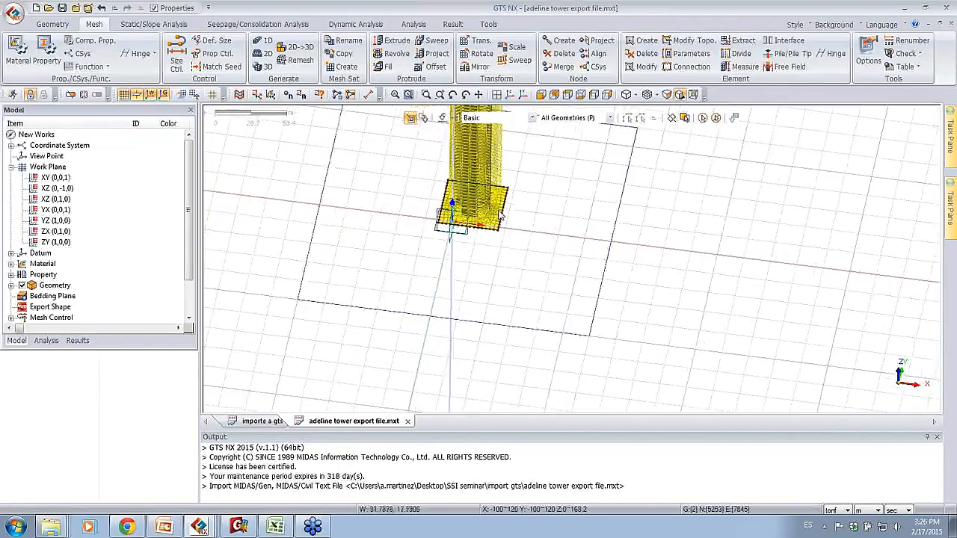
middle_drag(633, 189, 630, 222)
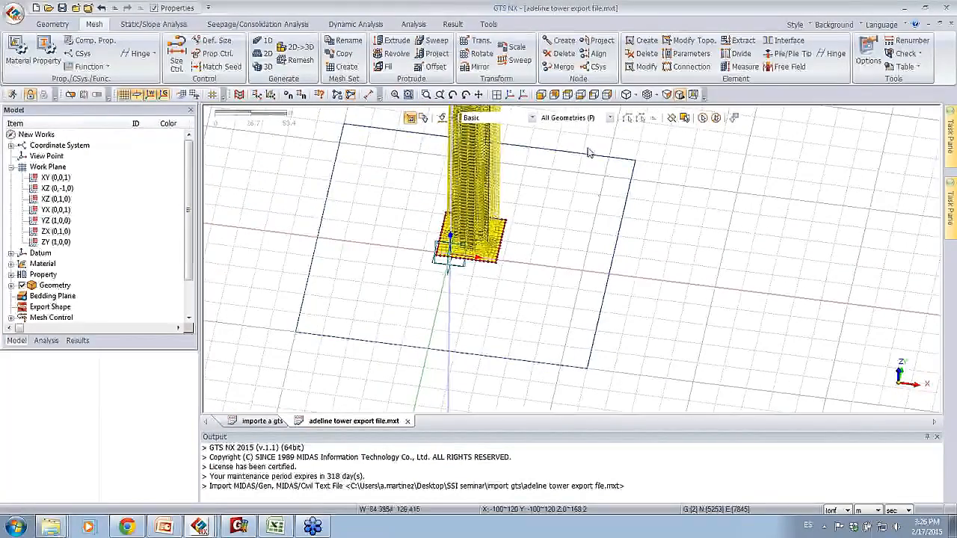
click(267, 55)
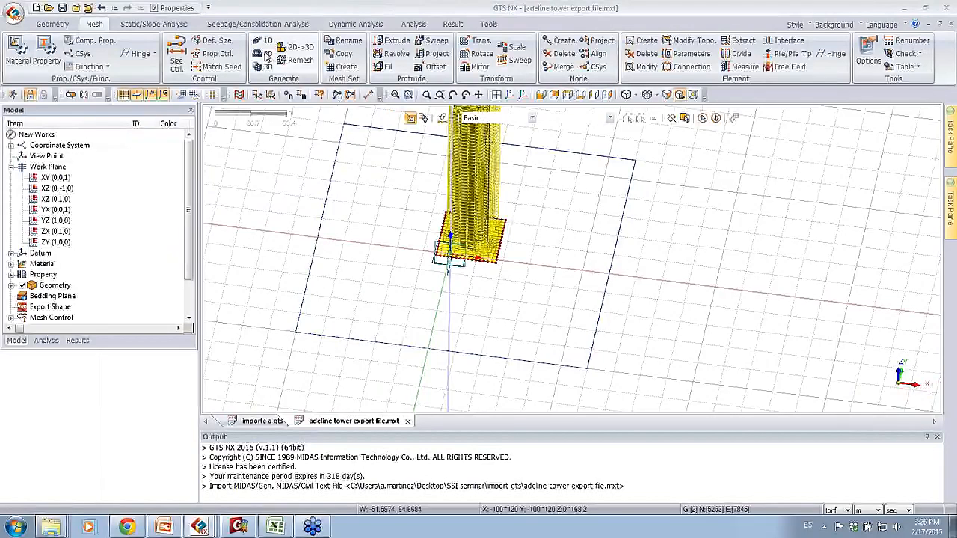
click(66, 133)
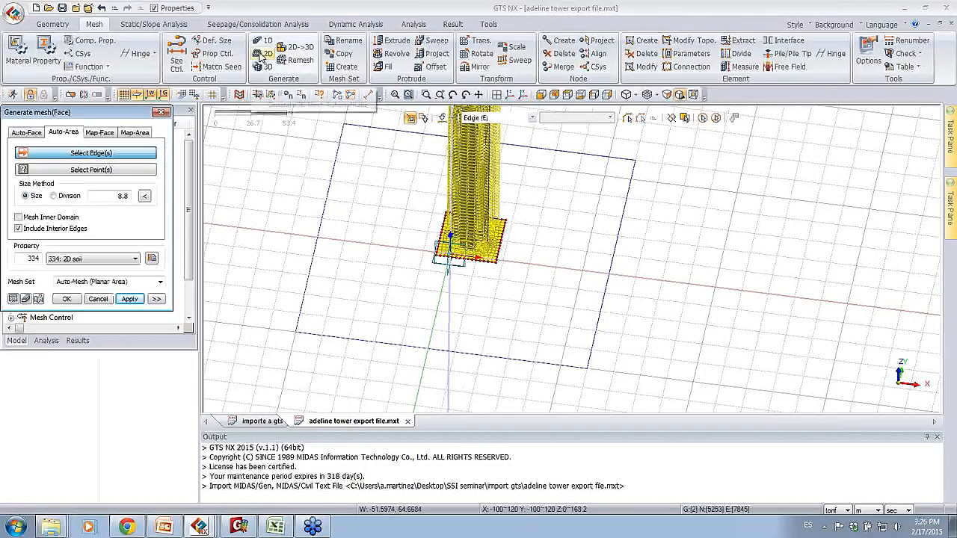
click(74, 259)
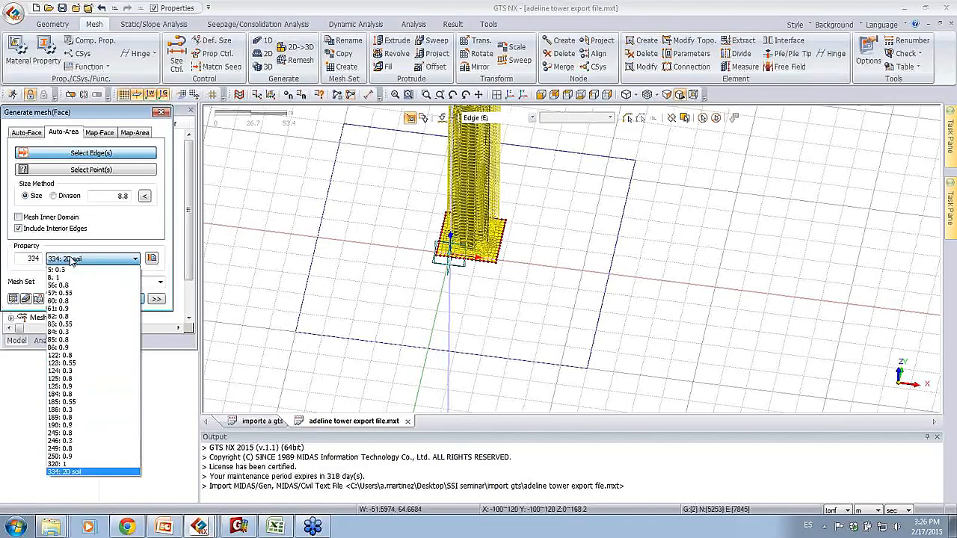
click(83, 247)
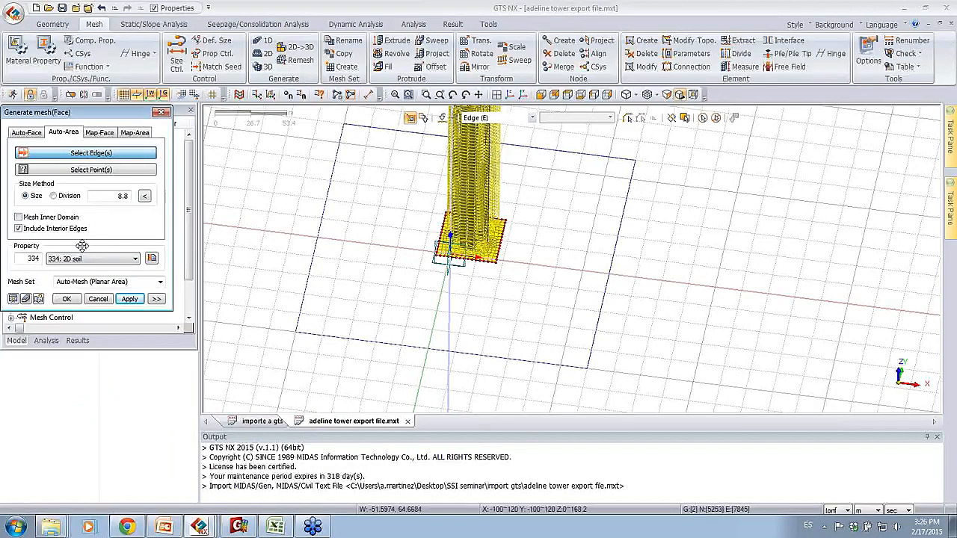
click(107, 281)
text(sol)
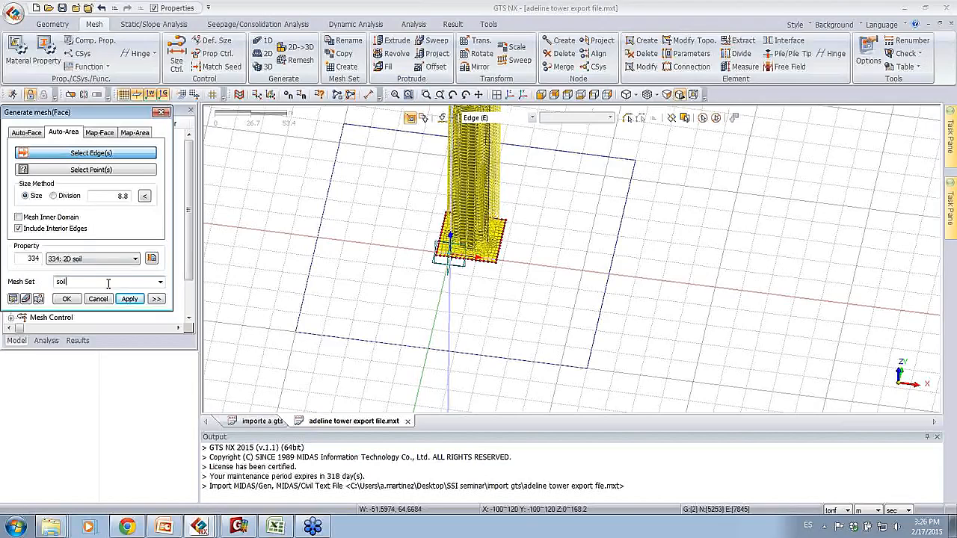
Step: Select the four edges of the outer boundary and the four edges of the foundation rectangle for the area mesh
click(336, 162)
click(377, 129)
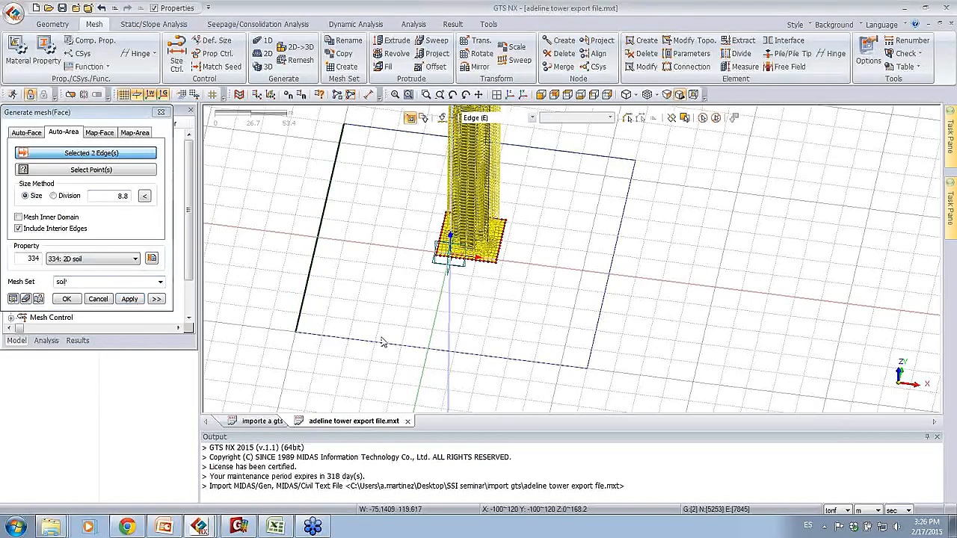
click(390, 344)
click(613, 261)
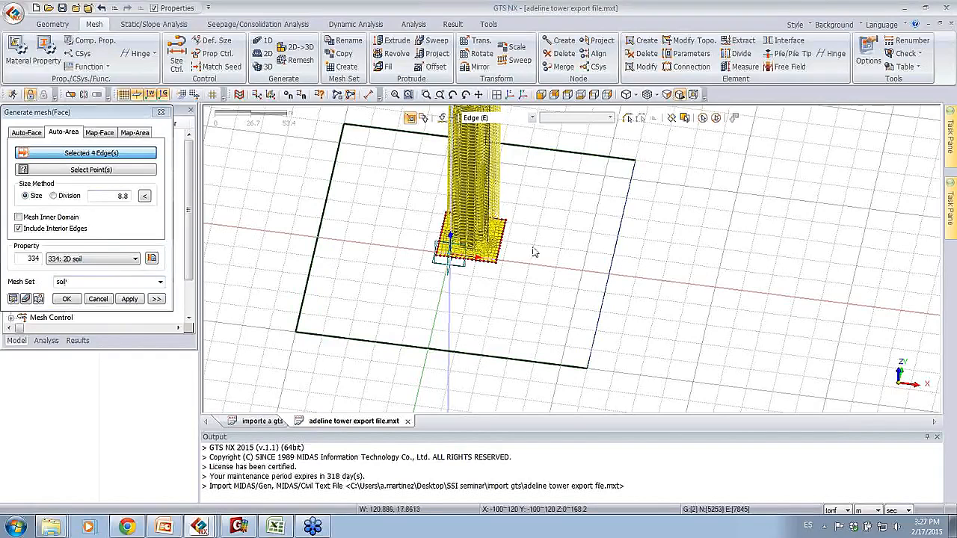
click(500, 246)
click(483, 261)
click(441, 243)
click(502, 220)
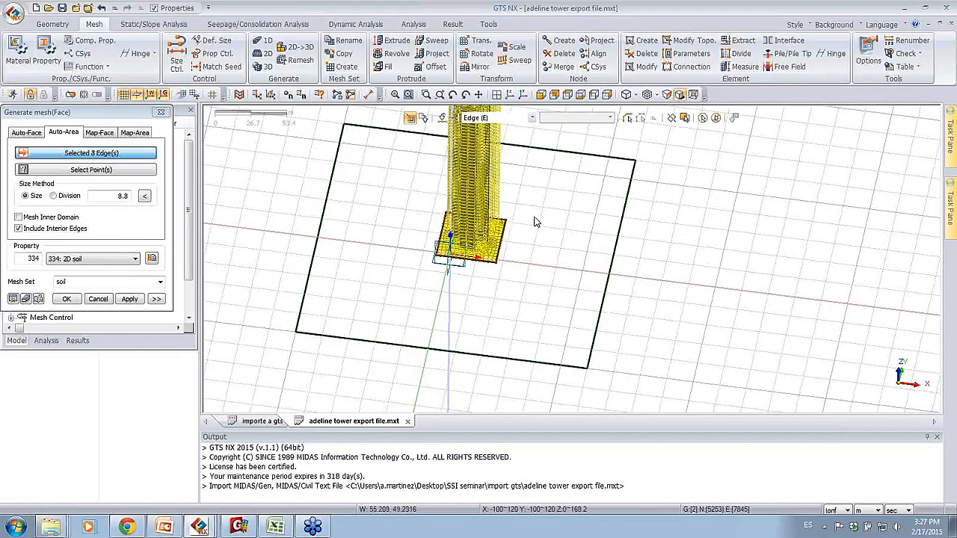
Step: Set the mesh size to 10, preview the edge seeds, and generate the 2D soil mesh
drag(114, 196, 144, 209)
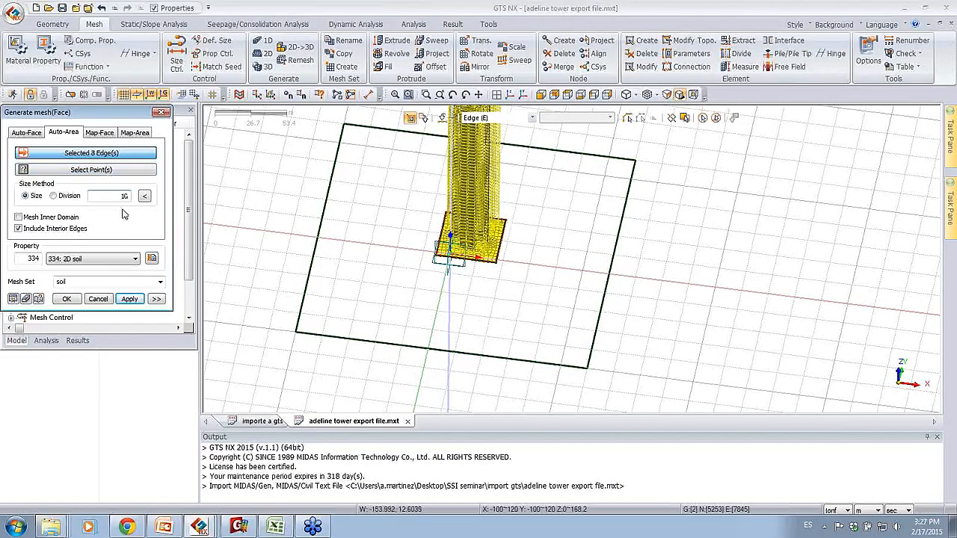
click(12, 298)
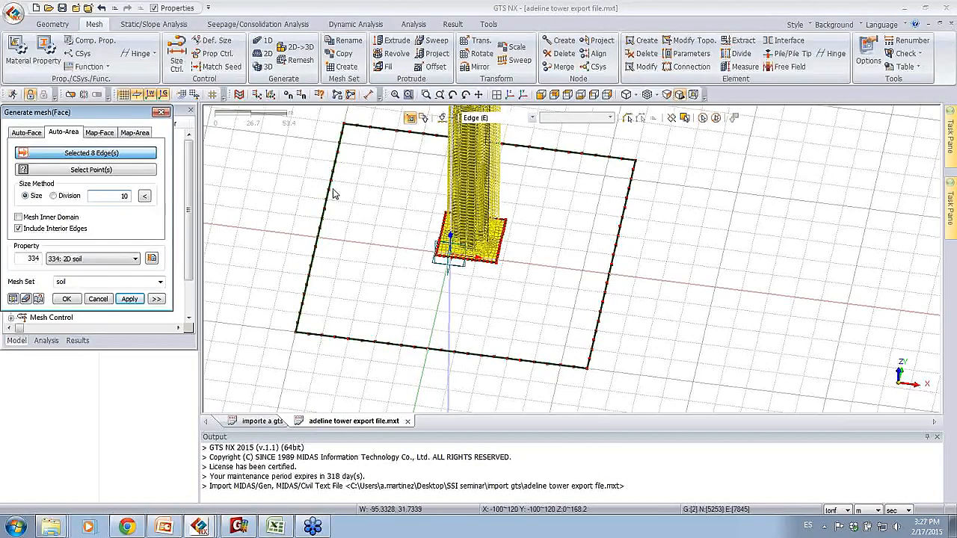
click(67, 299)
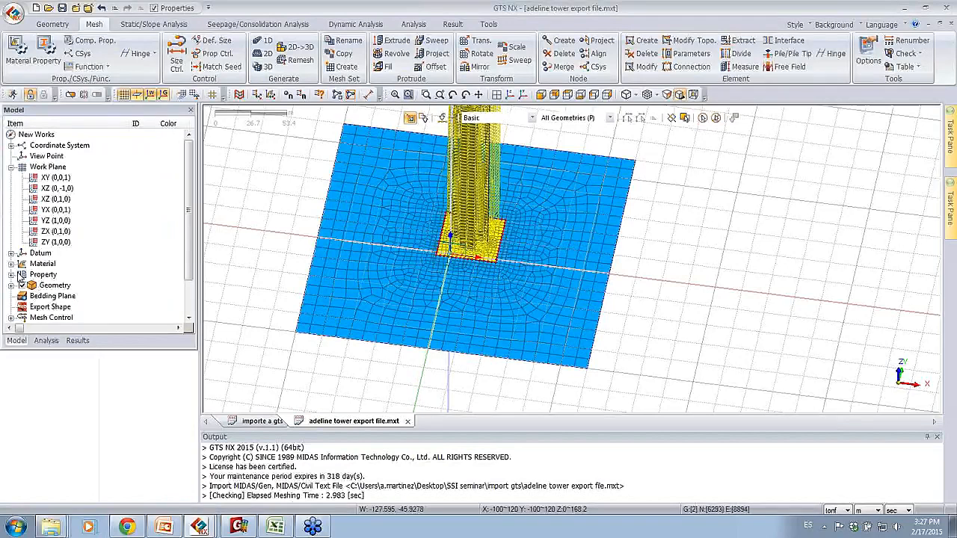
Step: Hide the mesh size control markers and inspect the mesh where the soil meets the foundation slab's corner
click(11, 318)
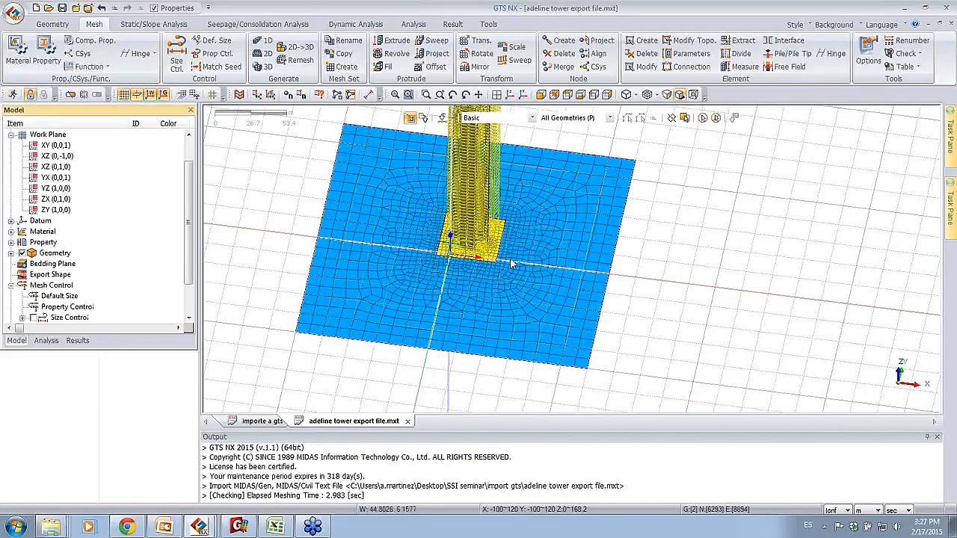
scroll(485, 269, up, 5)
scroll(483, 270, up, 3)
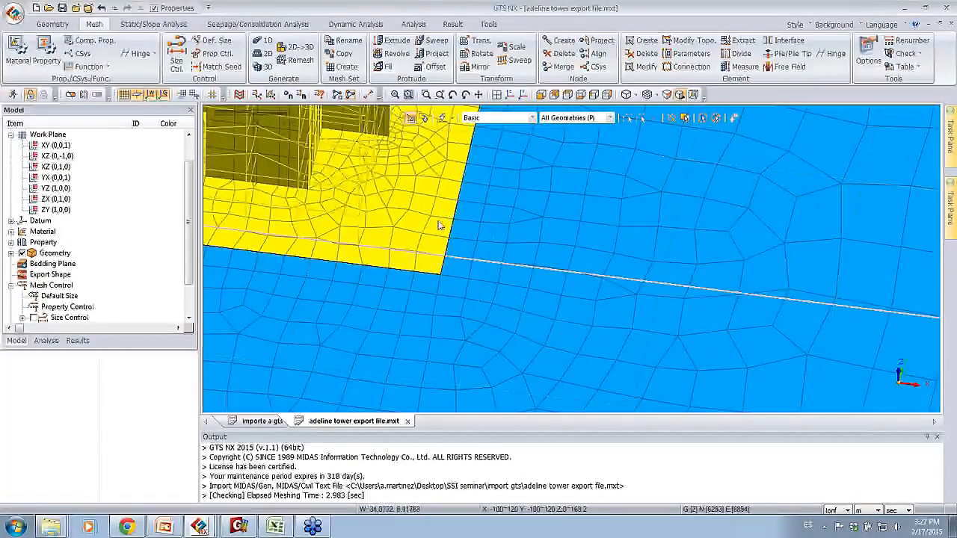
Step: Start a 2D-to-3D mesh extrusion and select all 2D elements at ground level in the front view
scroll(363, 269, down, 5)
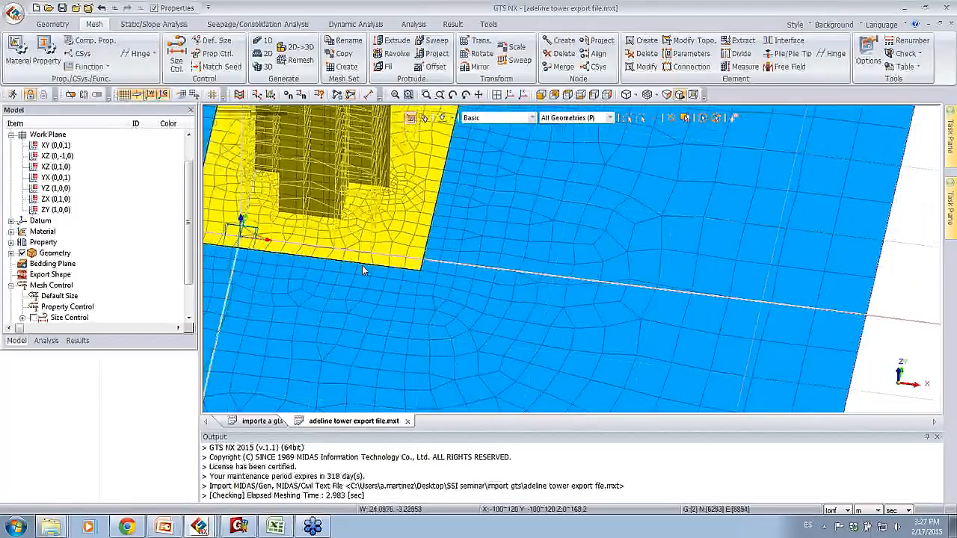
scroll(450, 243, down, 5)
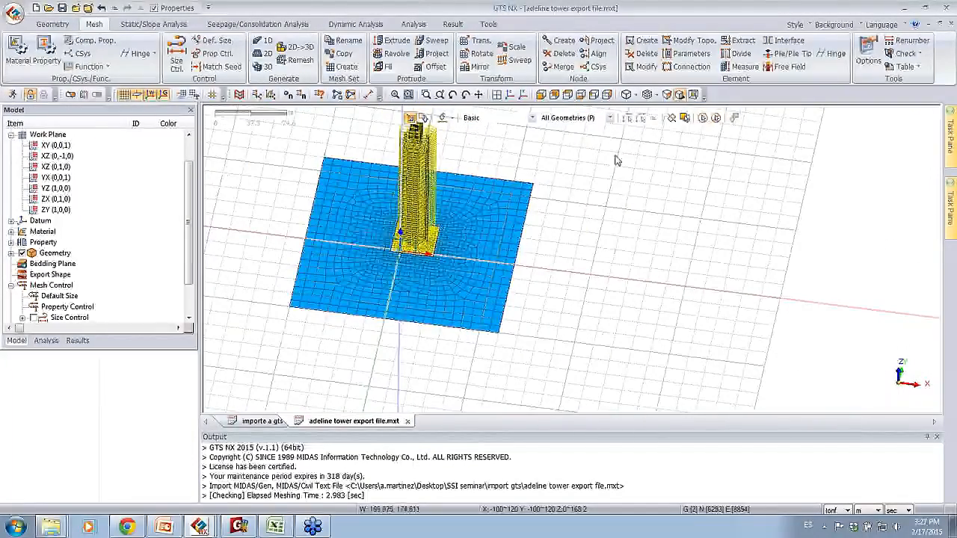
click(541, 97)
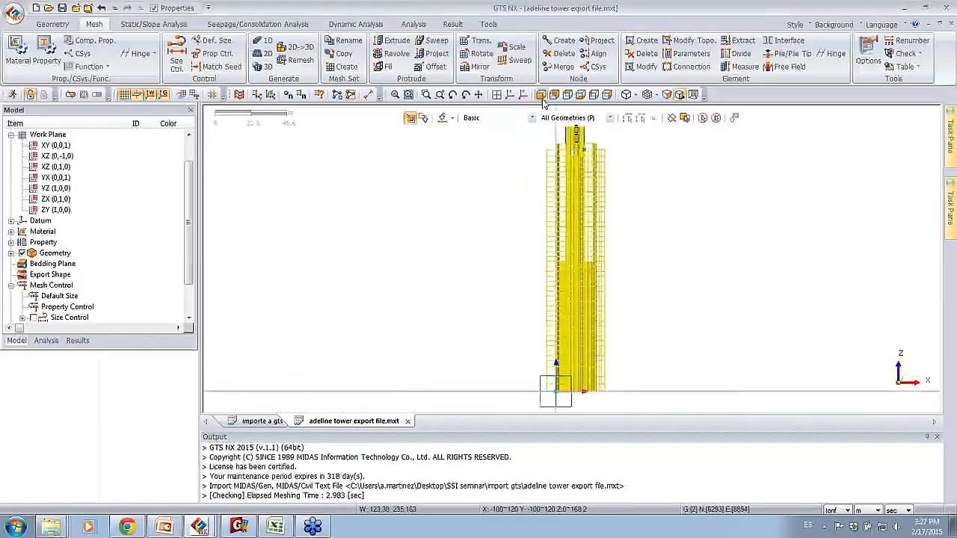
click(384, 44)
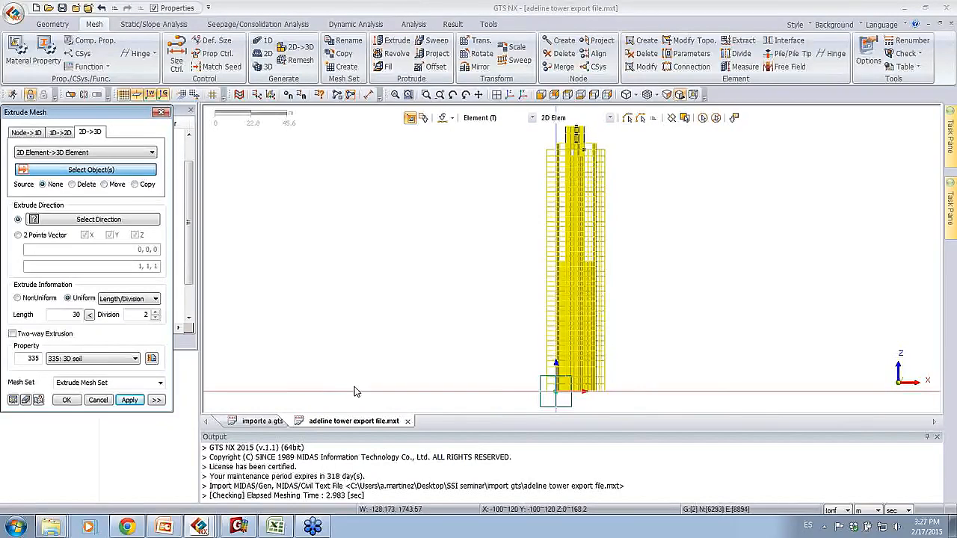
drag(354, 386, 820, 412)
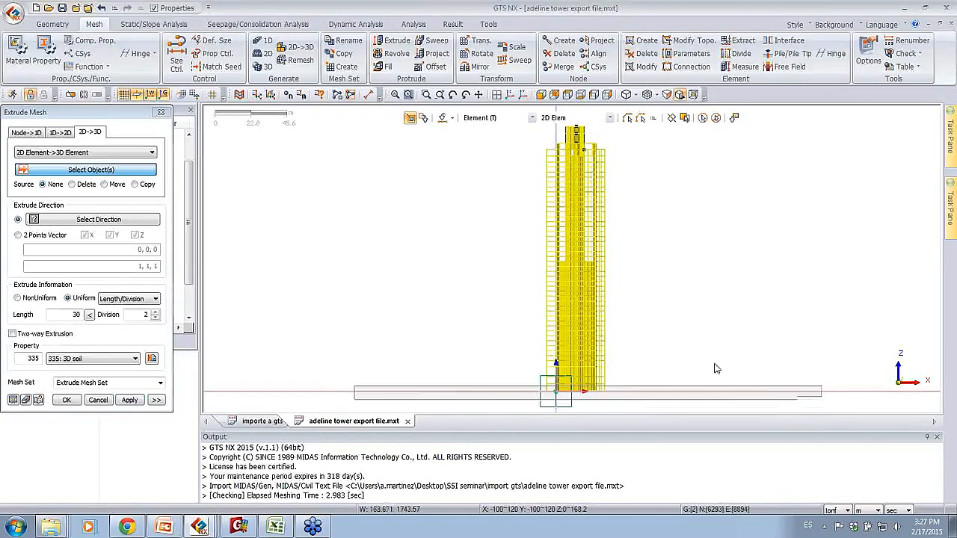
drag(370, 392, 850, 412)
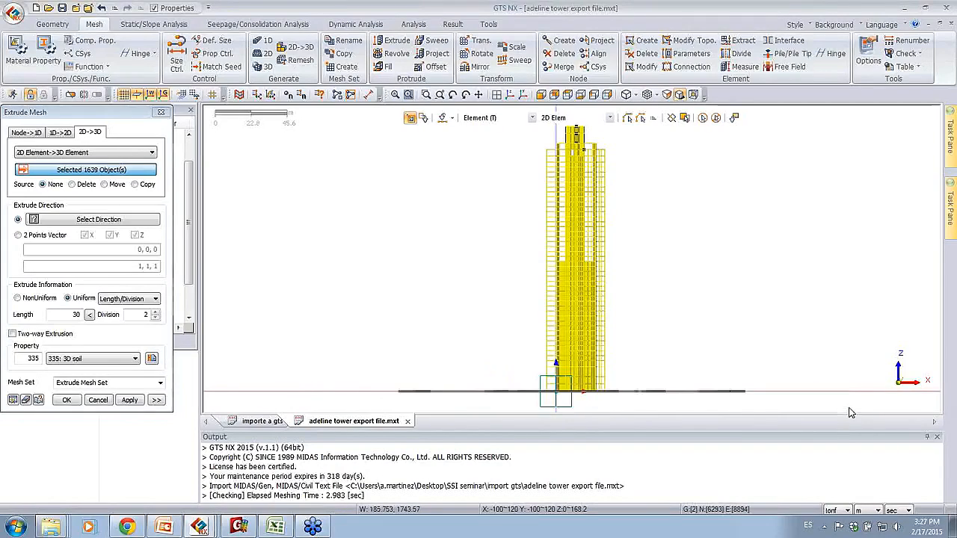
Step: Set the extrusion direction to the vertical Z datum axis at the tower's base
middle_drag(441, 295, 453, 274)
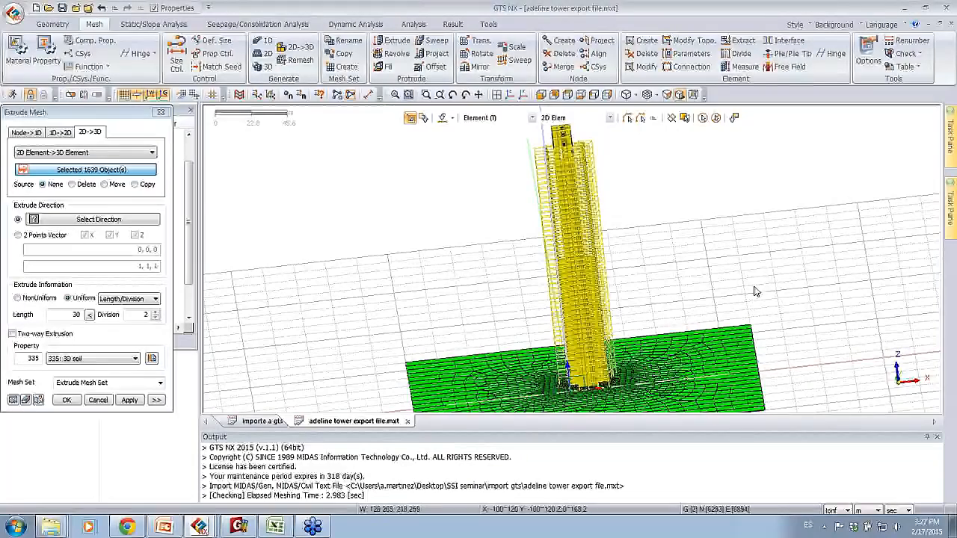
middle_drag(703, 255, 705, 189)
click(121, 225)
middle_drag(465, 238, 565, 359)
click(571, 359)
middle_drag(392, 242, 385, 278)
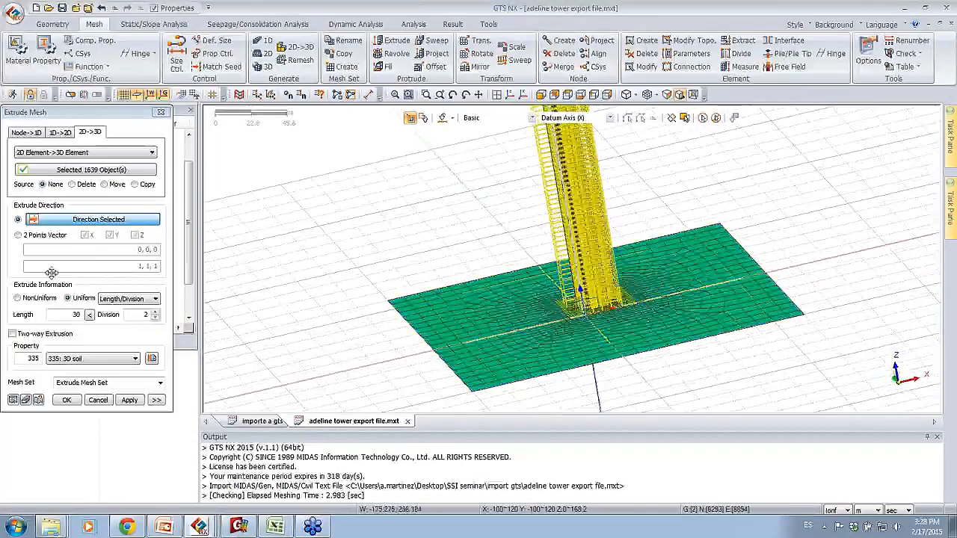
Step: Set the extrusion length to -100 with 5 divisions and name the mesh set 3d soil
drag(68, 315, 93, 315)
text(-100)
key(Tab)
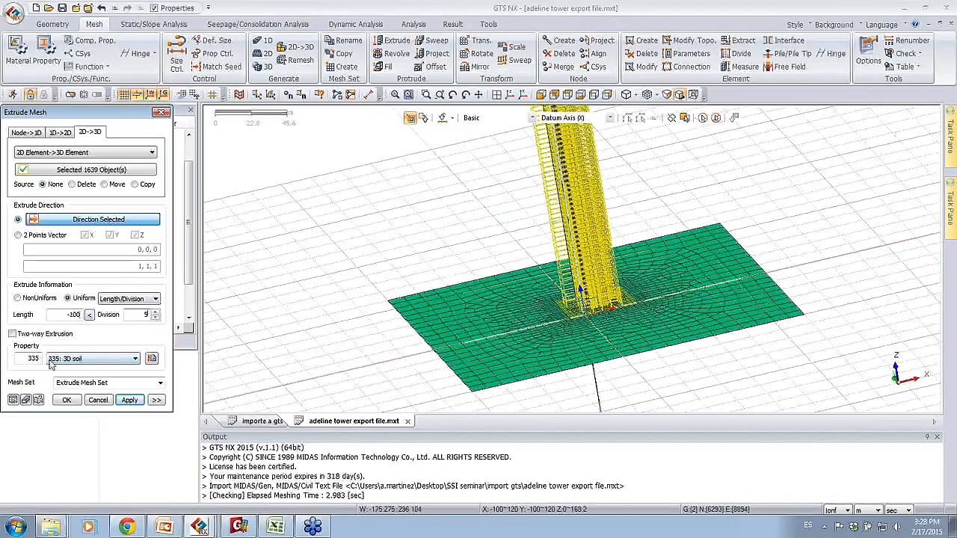
click(112, 383)
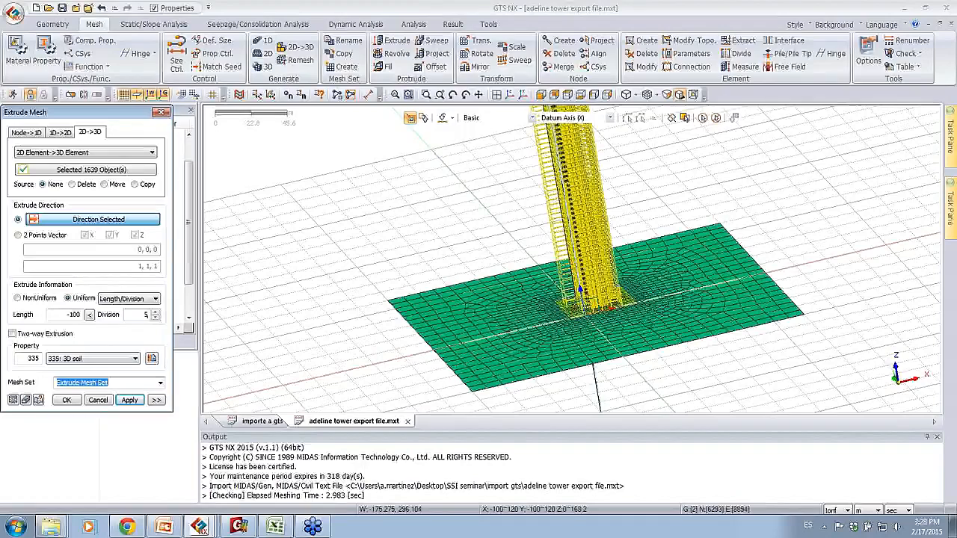
text(3d poil)
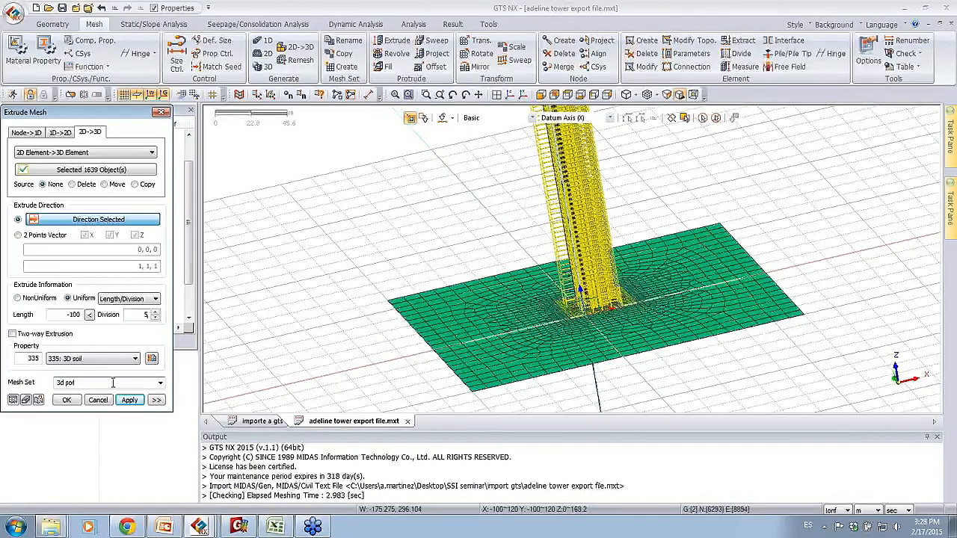
Step: Preview the extruded soil block beneath the tower and generate the 3D mesh
click(13, 401)
middle_drag(416, 280, 398, 275)
scroll(446, 274, down, 4)
middle_drag(459, 284, 501, 295)
click(67, 401)
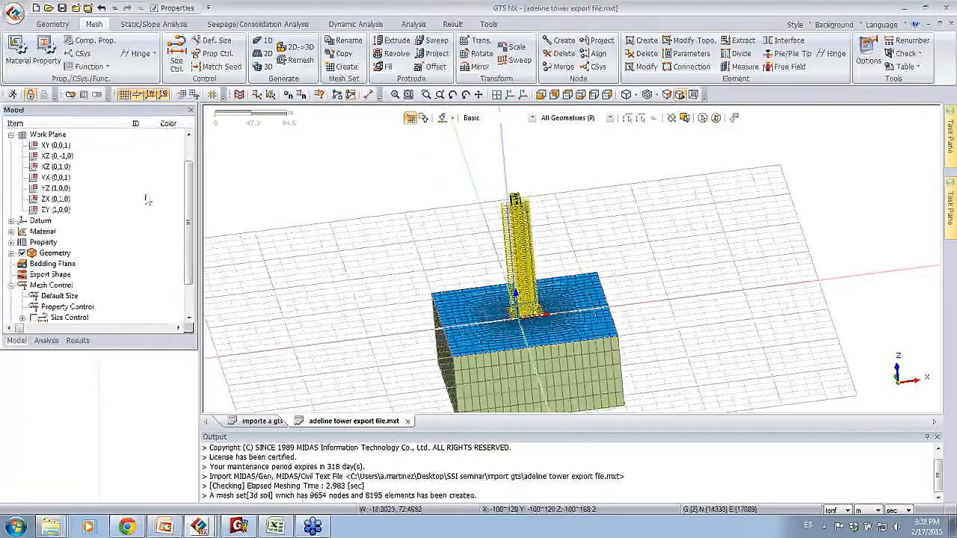
Step: Hide the work plane grid and show the tower with its soil block from a raised side angle
middle_drag(351, 202, 422, 248)
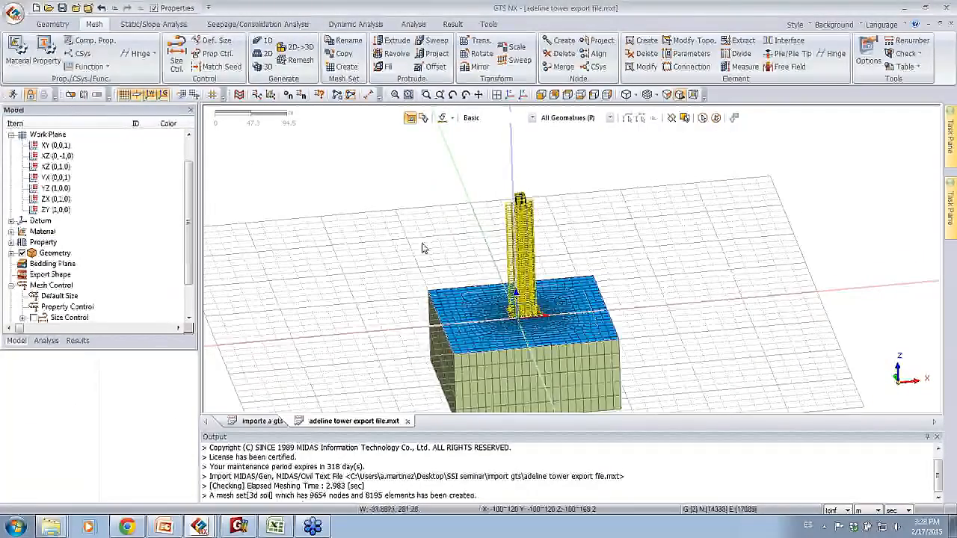
click(125, 95)
middle_drag(494, 260, 601, 238)
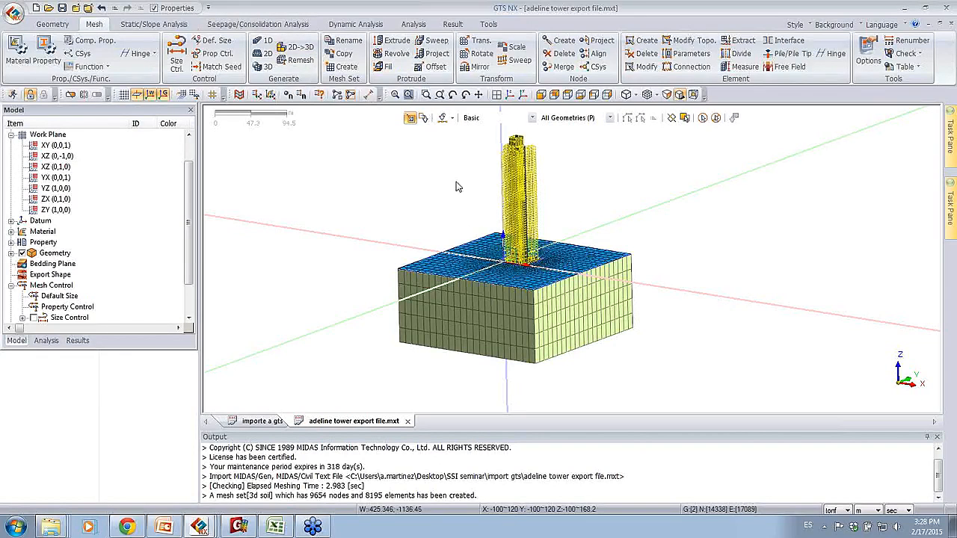
middle_drag(452, 225, 462, 237)
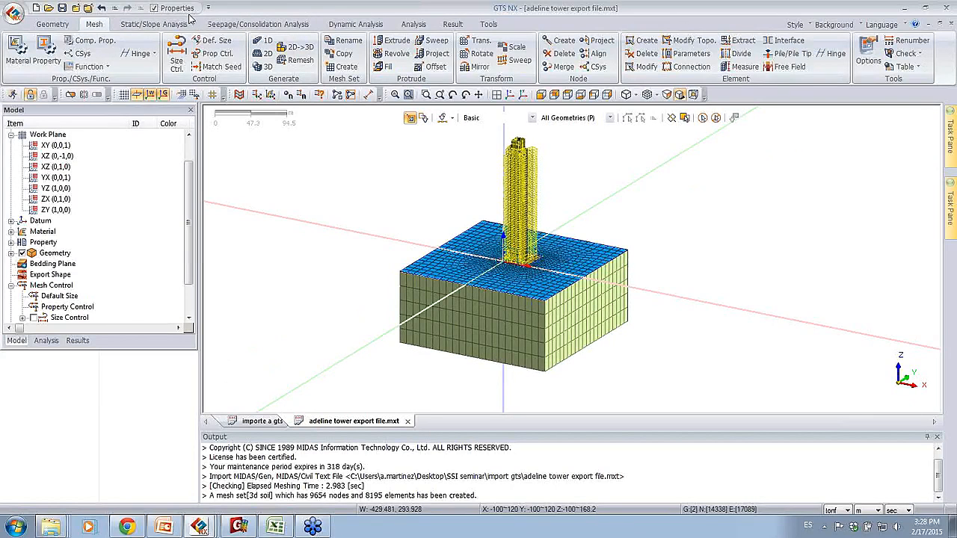
Step: Create automatic constraints considering all mesh sets, assigned to Boundary Set-1
click(151, 24)
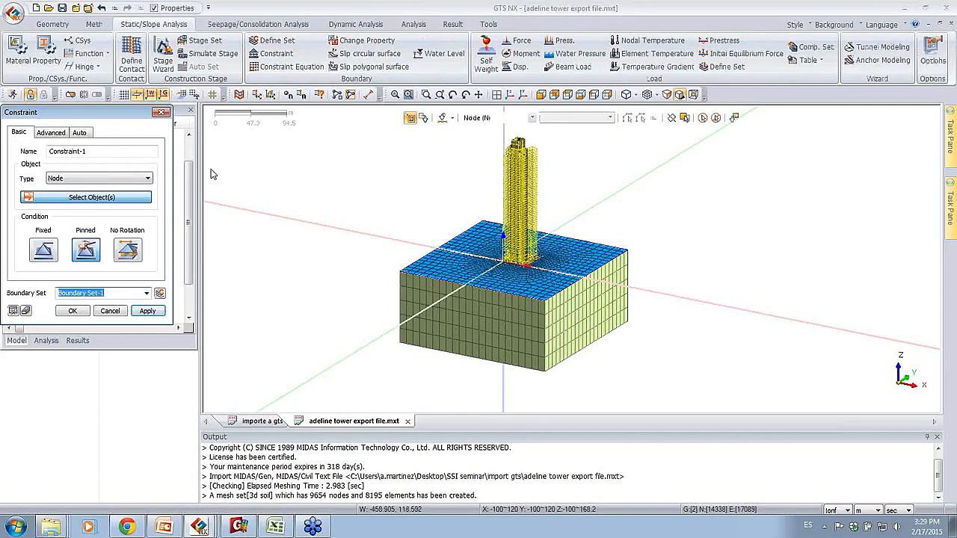
click(52, 134)
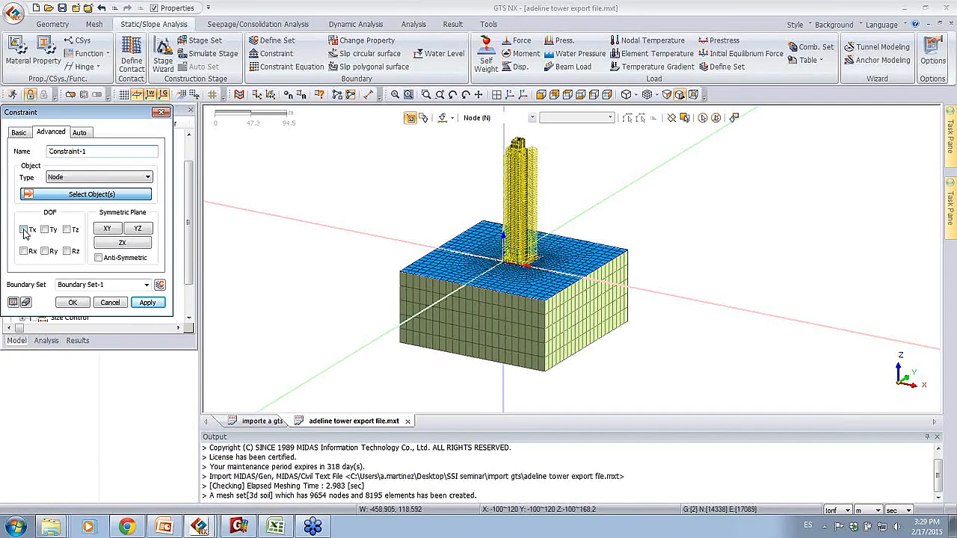
click(80, 132)
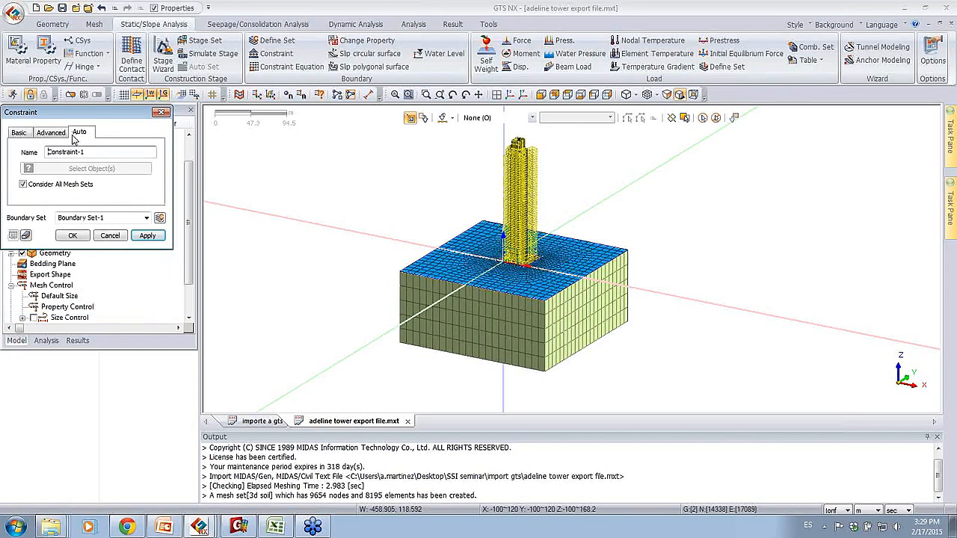
click(75, 236)
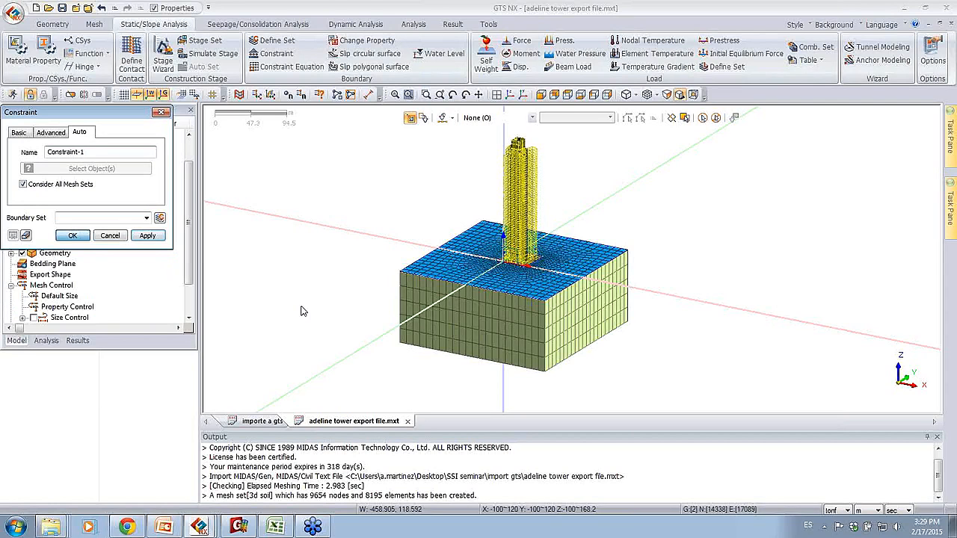
Step: Examine the constraints on the bottom and side faces of the soil block
middle_drag(596, 340, 609, 306)
middle_drag(555, 278, 531, 303)
scroll(530, 303, up, 5)
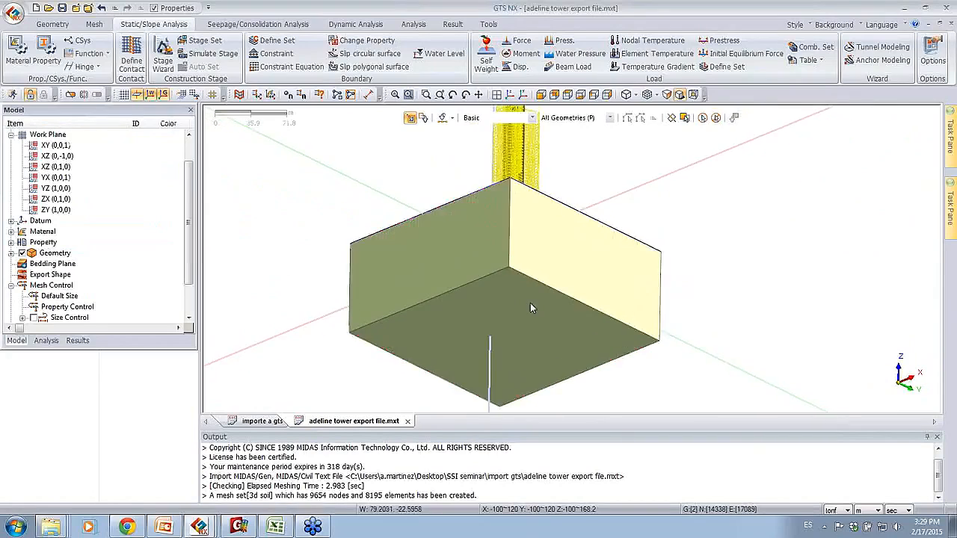
scroll(528, 297, up, 3)
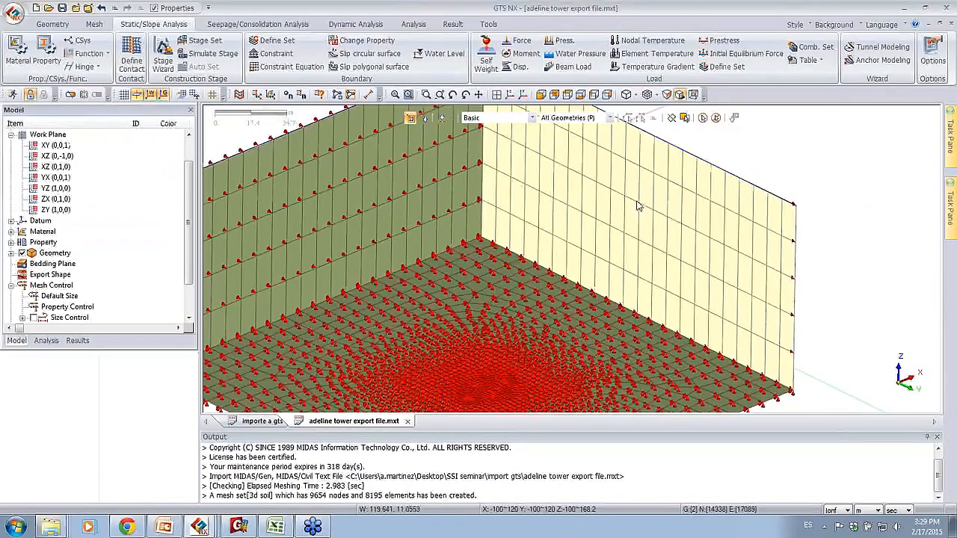
middle_drag(554, 173, 531, 289)
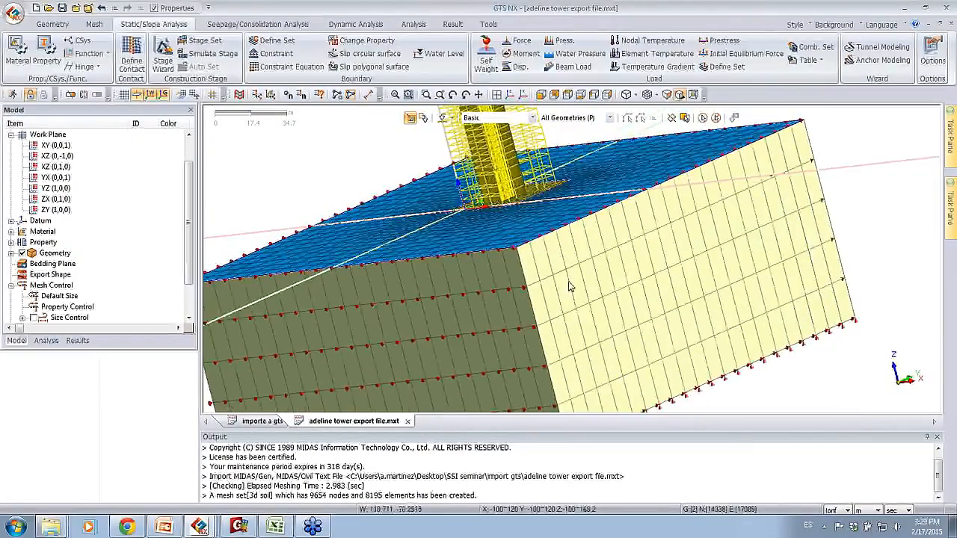
scroll(500, 235, down, 3)
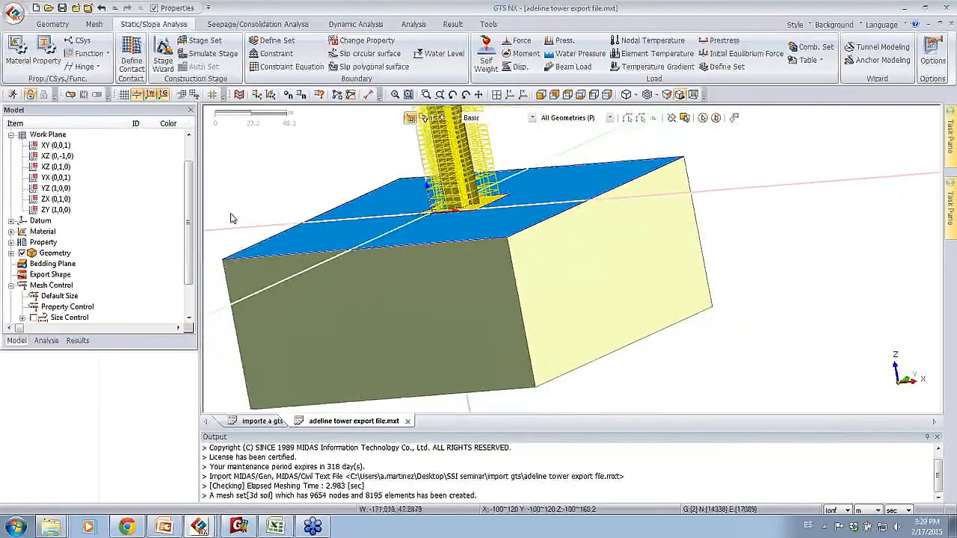
Step: Collapse the static load list and open a new analysis case for definition
scroll(187, 219, down, 2)
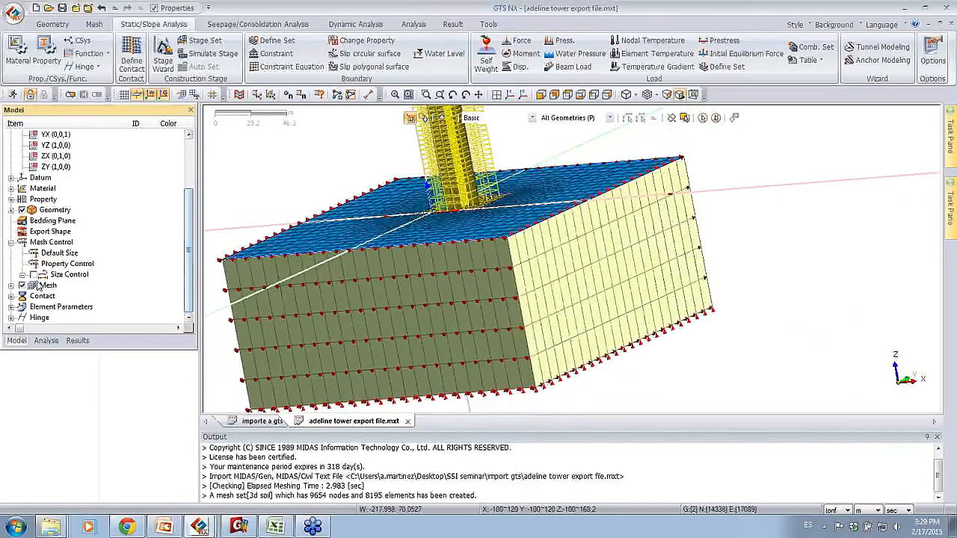
click(45, 341)
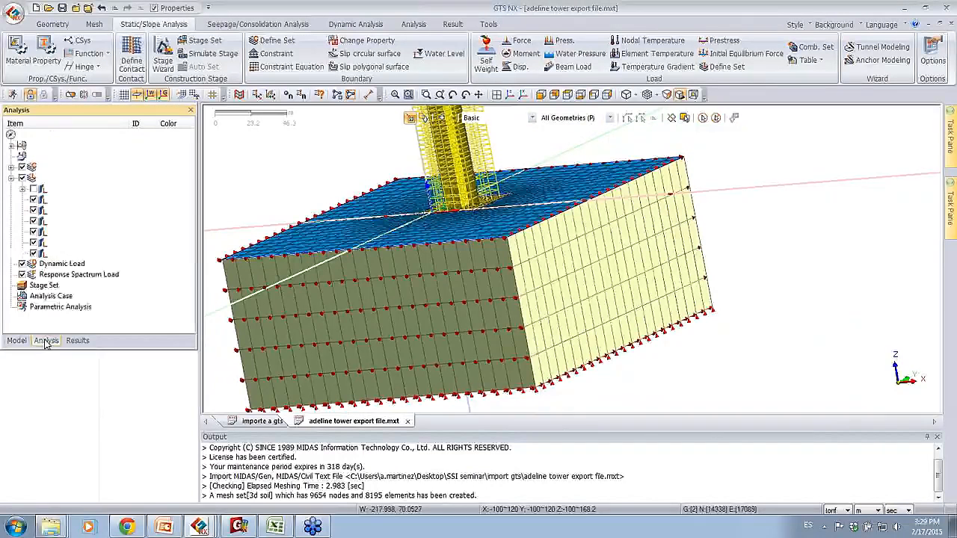
click(10, 177)
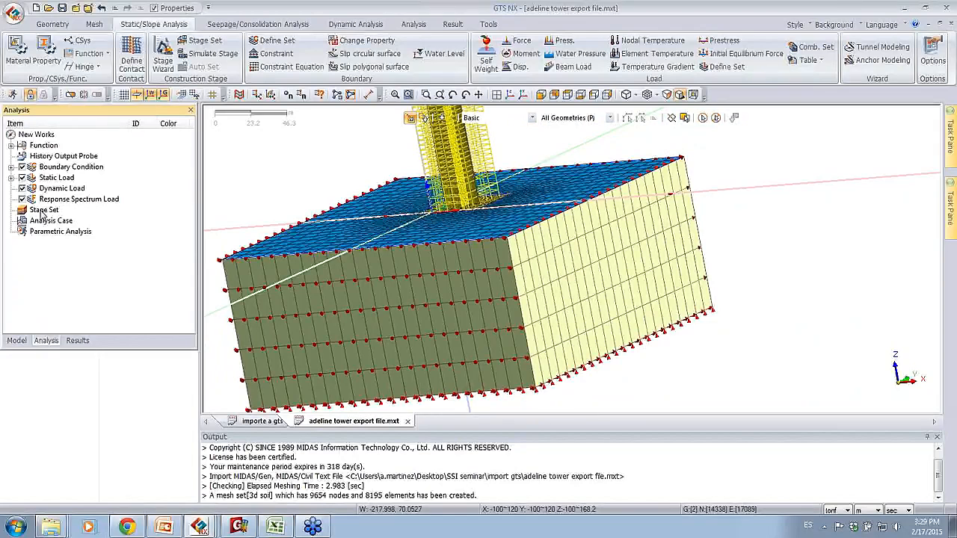
click(51, 221)
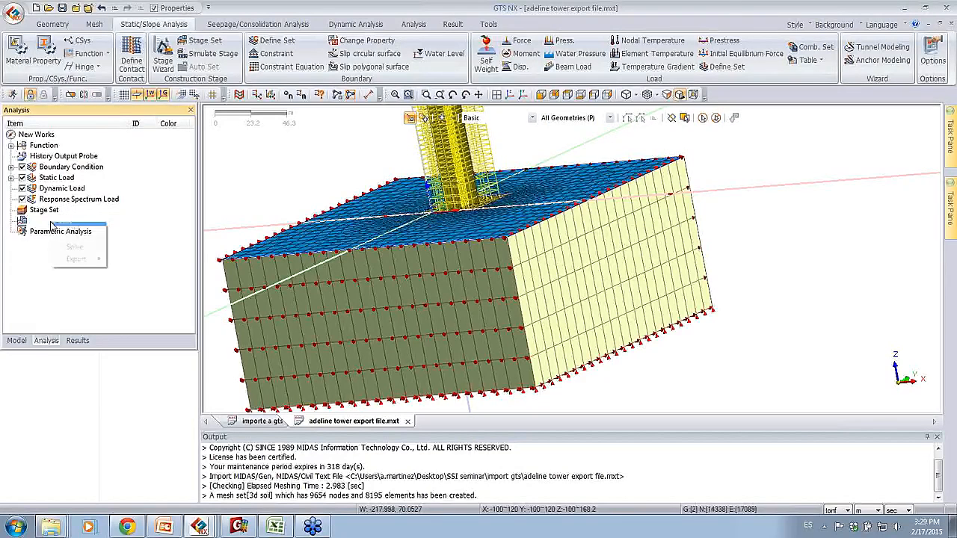
right_click(51, 224)
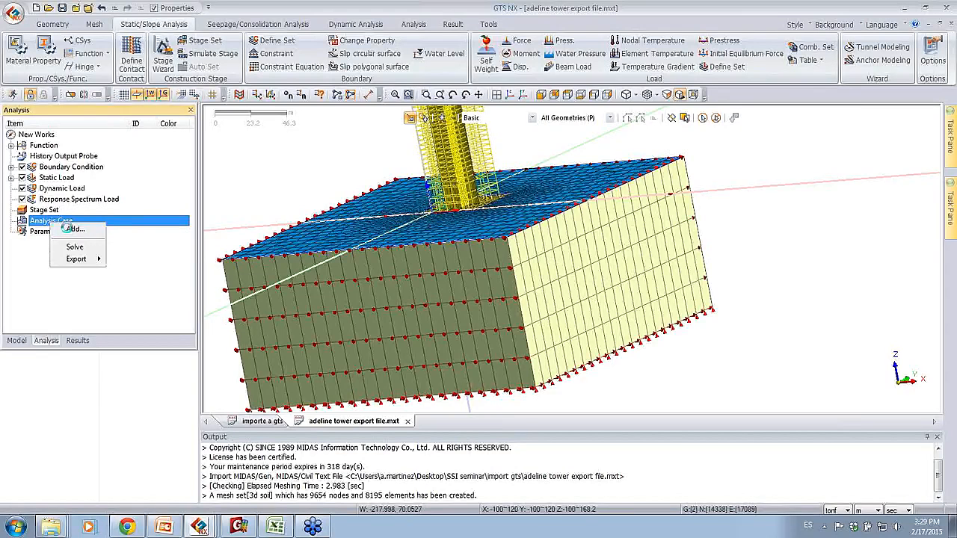
click(74, 228)
Step: Set the analysis case's solution type to Nonlinear Static and title it non linear
click(377, 135)
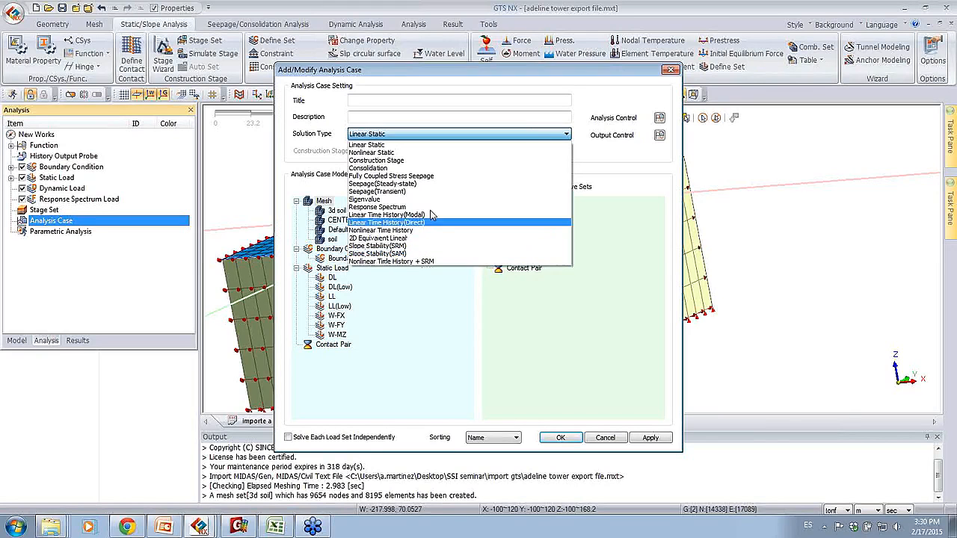
click(376, 153)
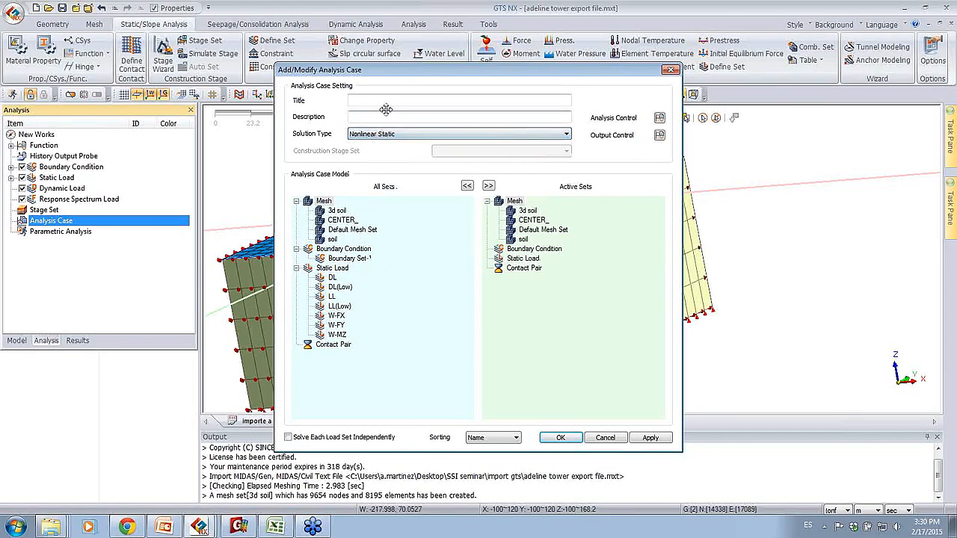
click(406, 101)
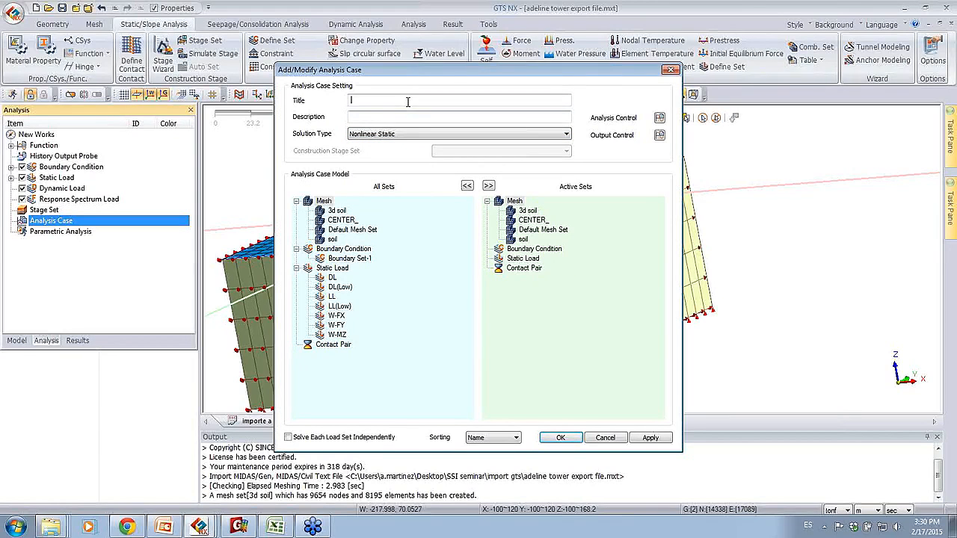
text(non linear)
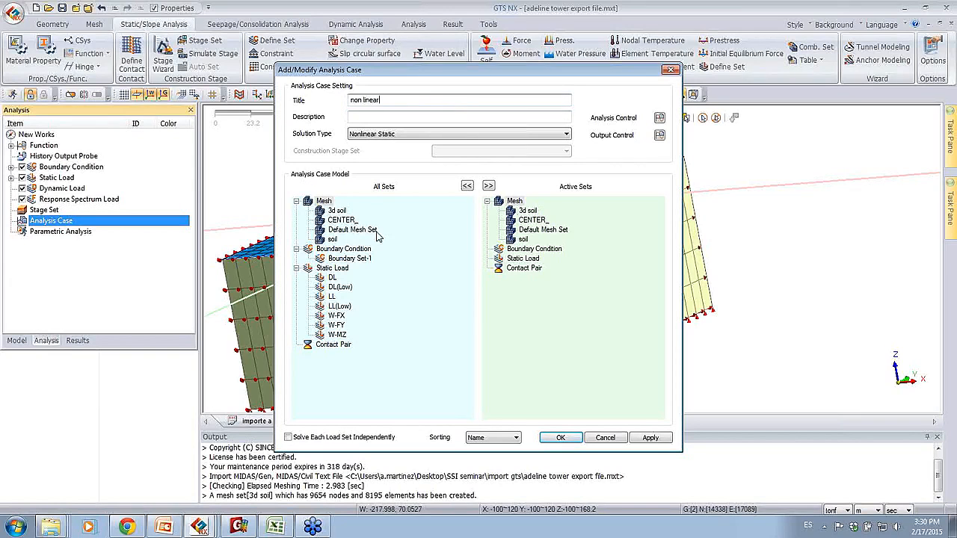
Step: Activate Boundary Set-1 and the DL static load in the analysis case and confirm the case
click(336, 212)
click(341, 219)
click(346, 232)
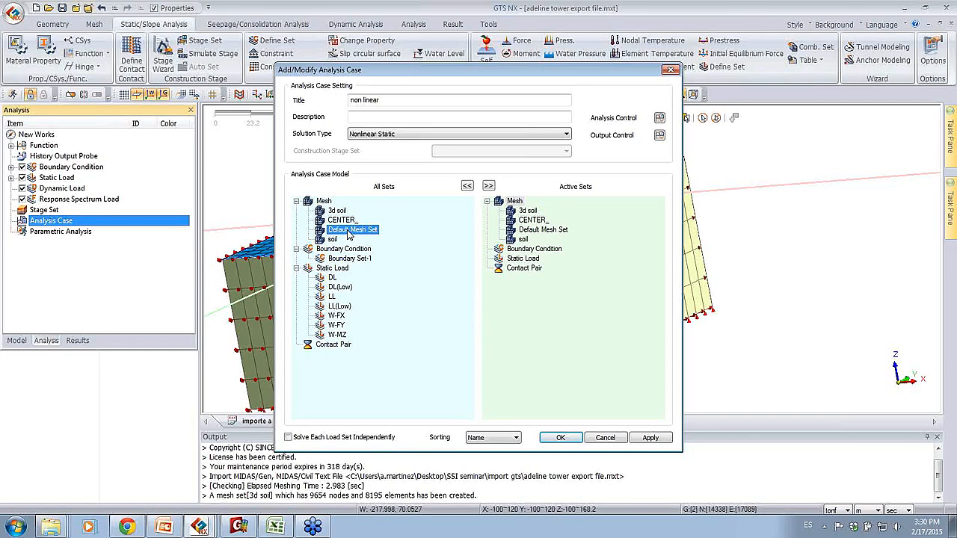
drag(347, 260, 478, 259)
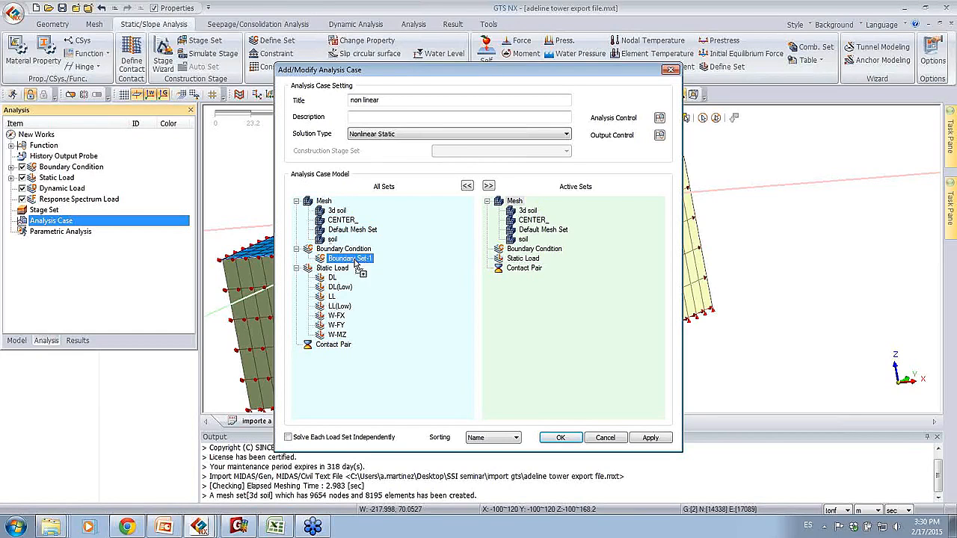
drag(370, 262, 544, 261)
drag(333, 278, 550, 336)
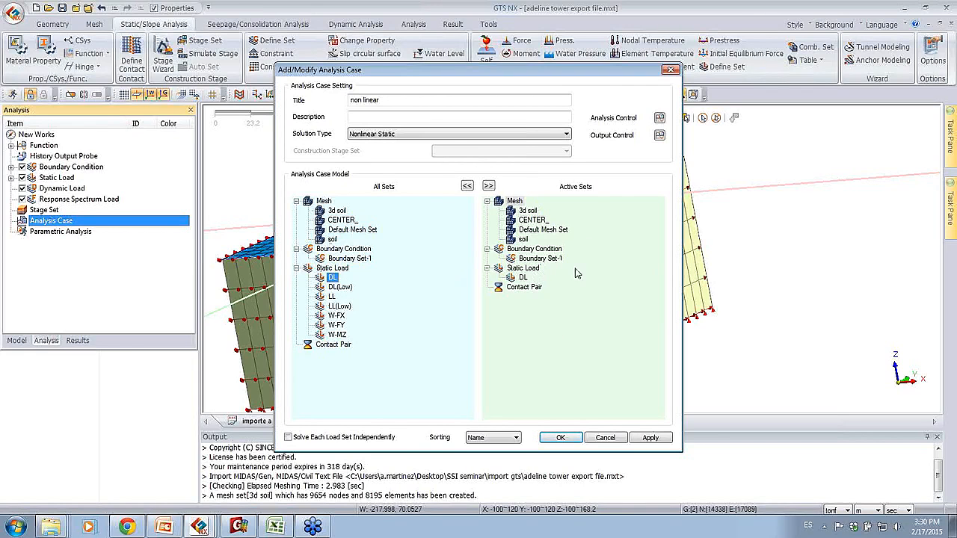
click(557, 438)
click(557, 437)
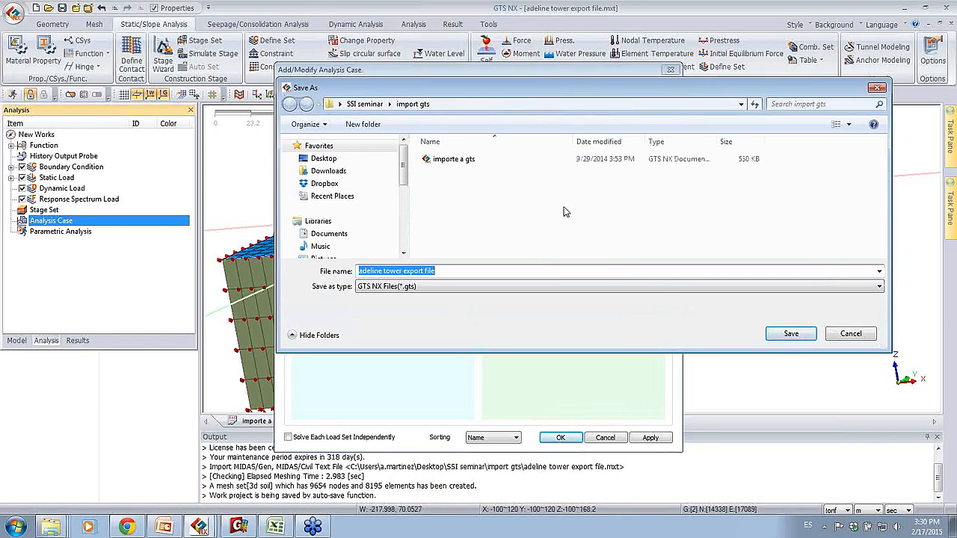
Step: Save the project in the import gts folder as a GTS NX file named ex
text(c)
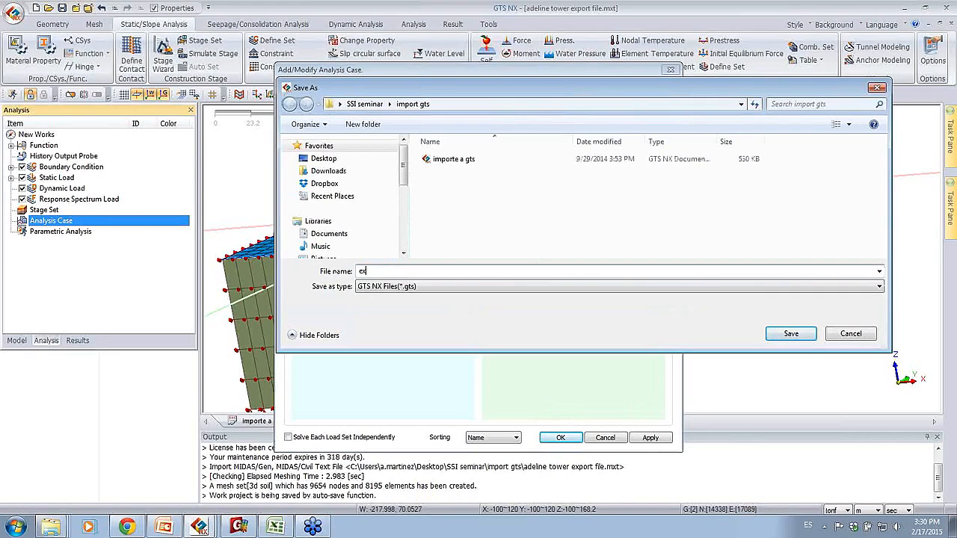
text(x)
click(796, 334)
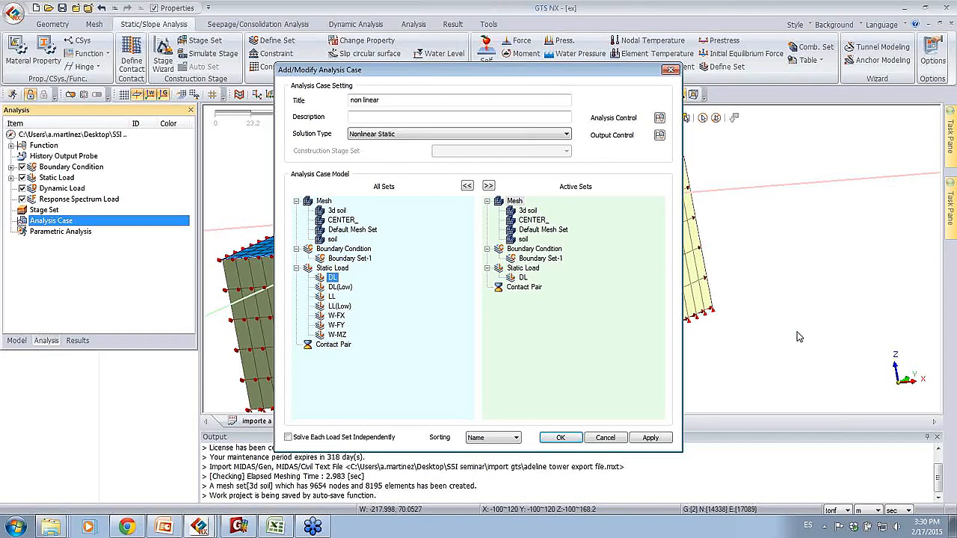
Step: Confirm the non linear analysis case and run the solver on it
click(568, 438)
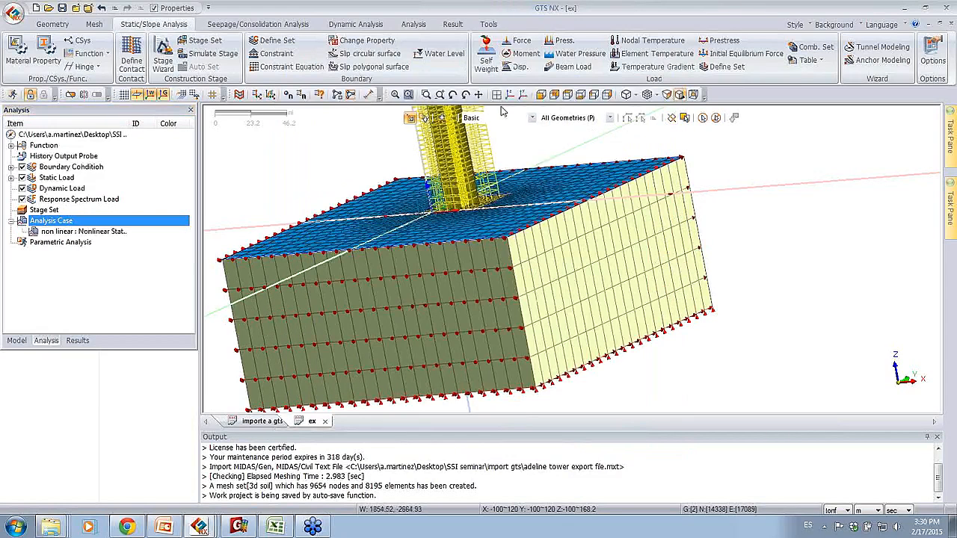
click(13, 96)
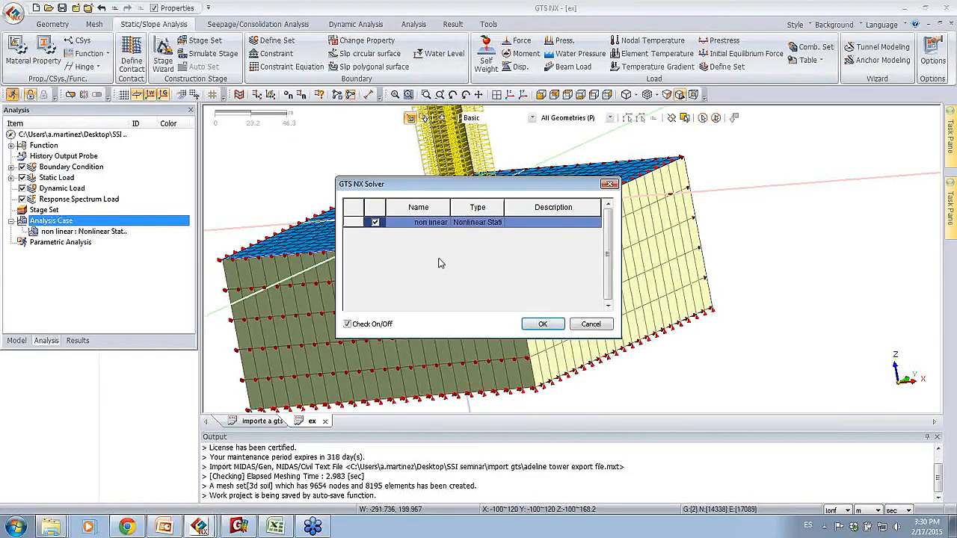
click(540, 322)
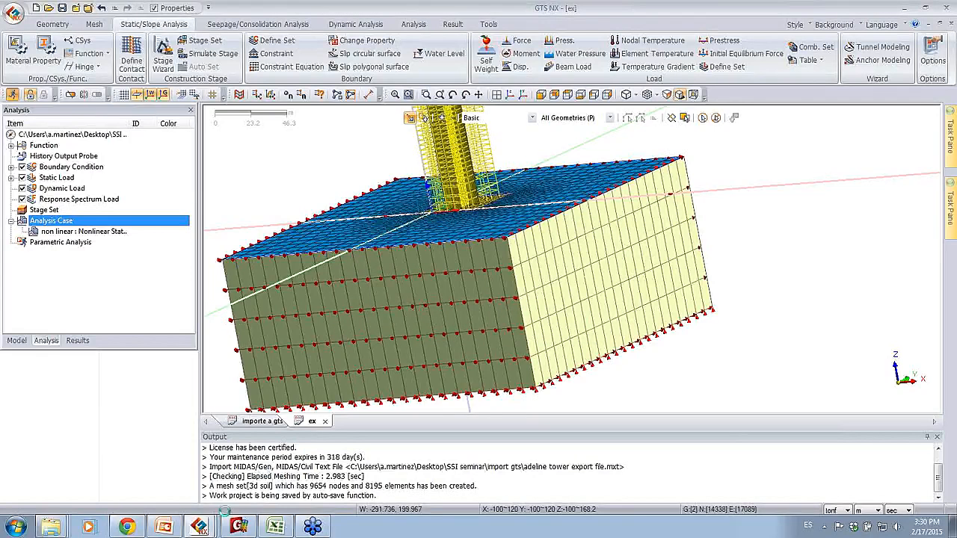
Step: Switch to the project tower with slab and piles vs no piles final and examine its no-piles TZ displacement contour
mouse_move(199, 526)
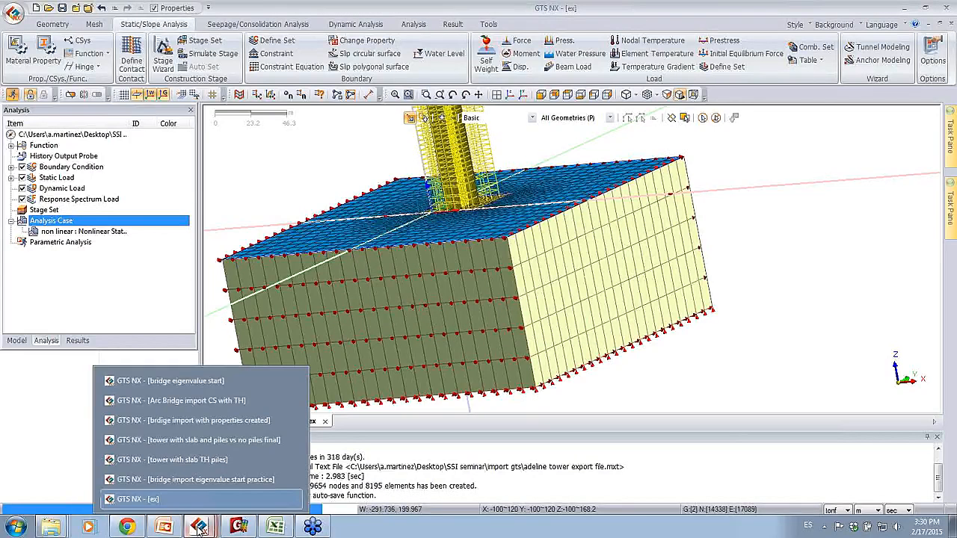
click(202, 447)
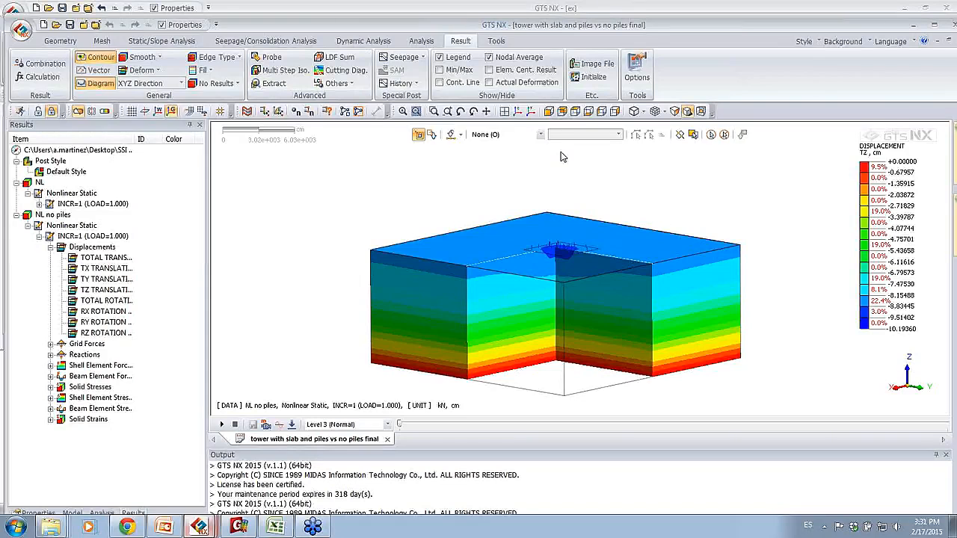
middle_drag(551, 188, 553, 186)
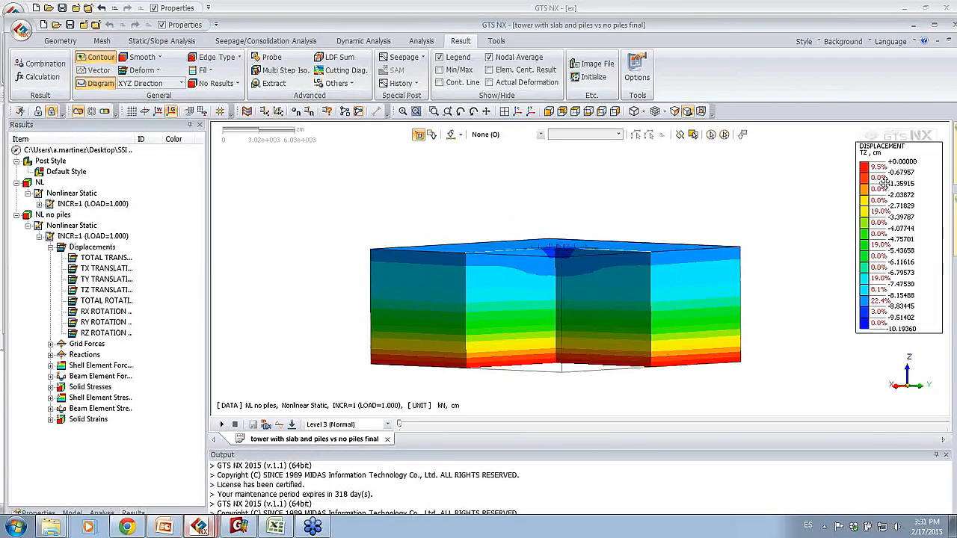
middle_drag(597, 216, 522, 269)
Step: Turn the soil block's clipping off and back on with Plane1 and Plane2 to compare the uncut and cut views
click(75, 111)
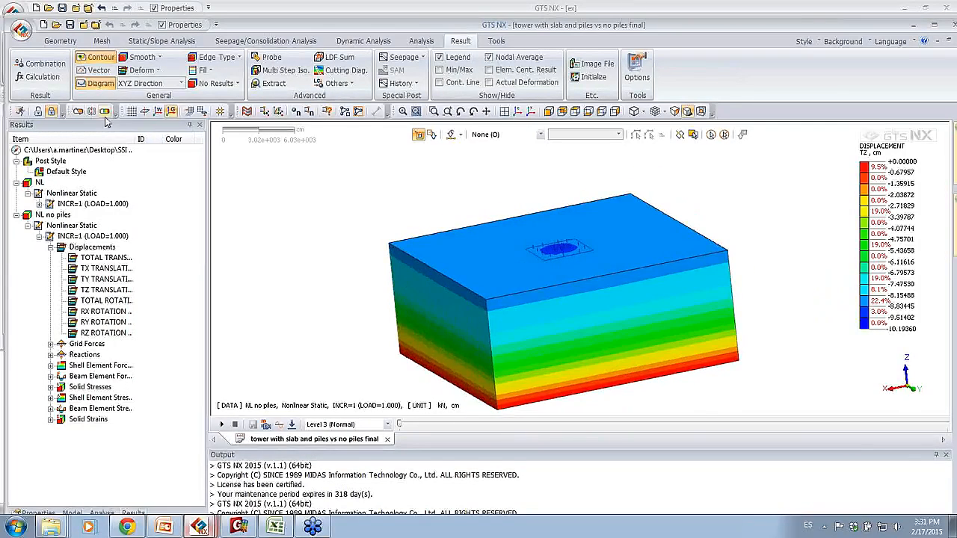
click(78, 111)
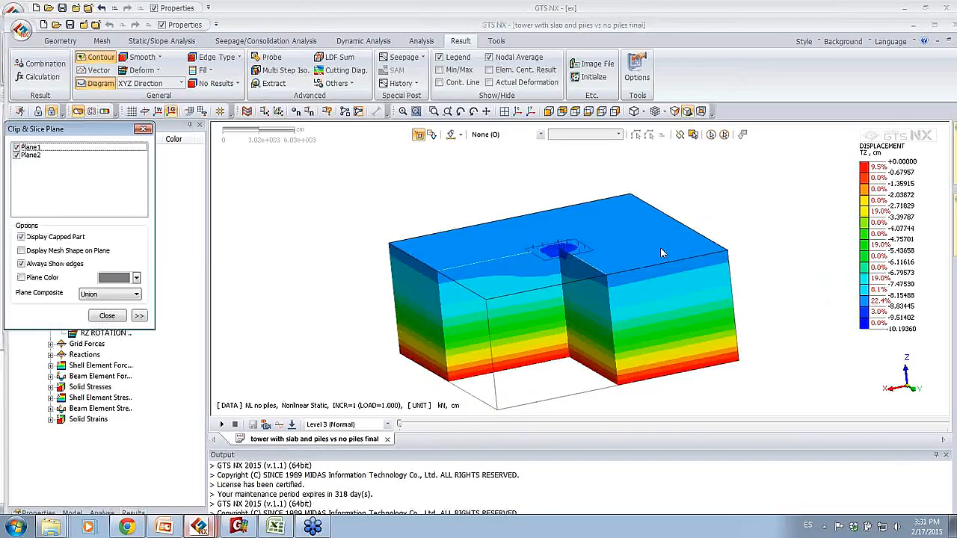
middle_drag(694, 256, 535, 270)
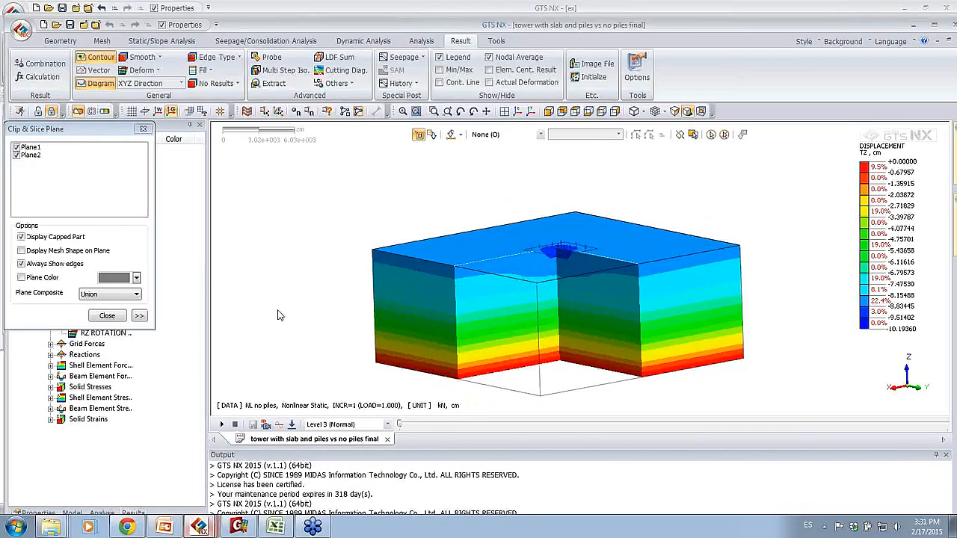
click(107, 316)
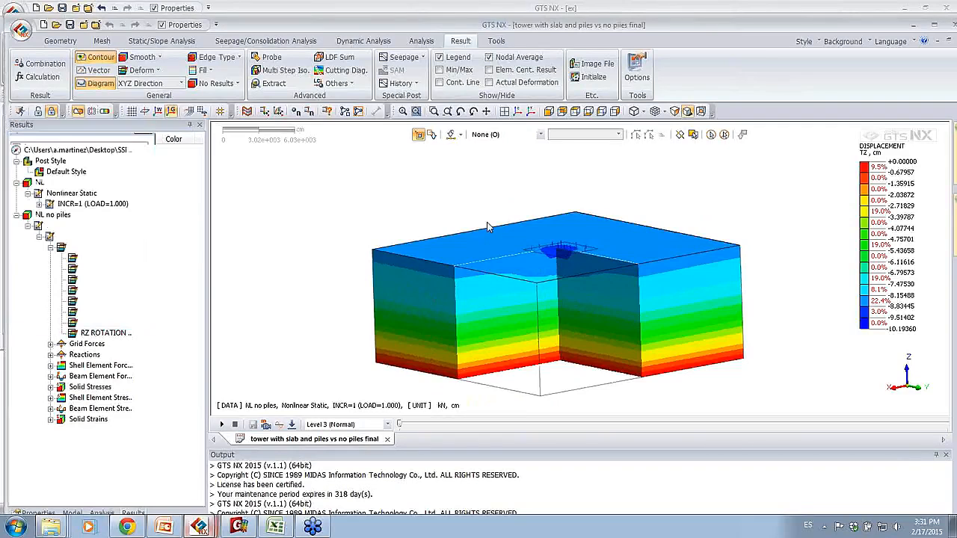
Step: Probe the vertical displacement of the no-piles model at two nodes in the soil beneath the tower
middle_drag(516, 238, 494, 238)
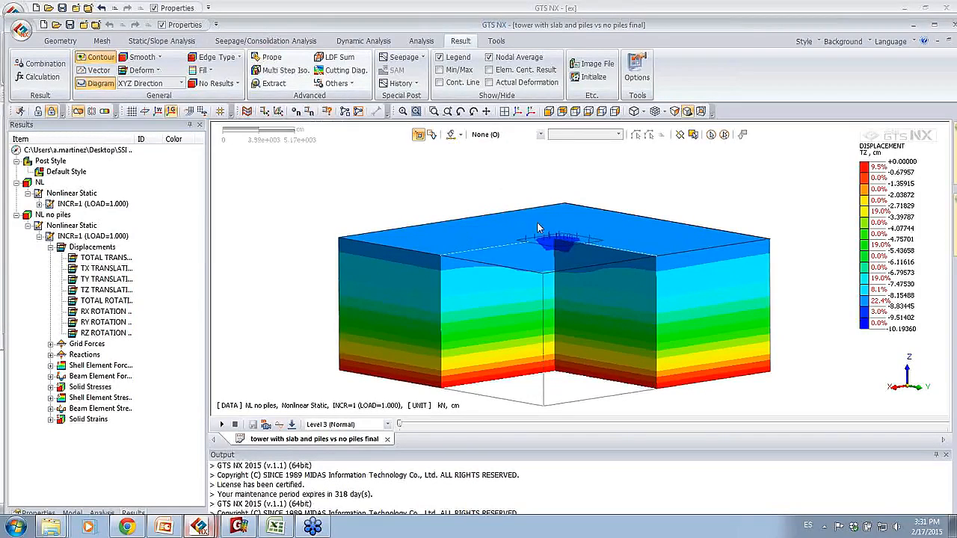
key(n)
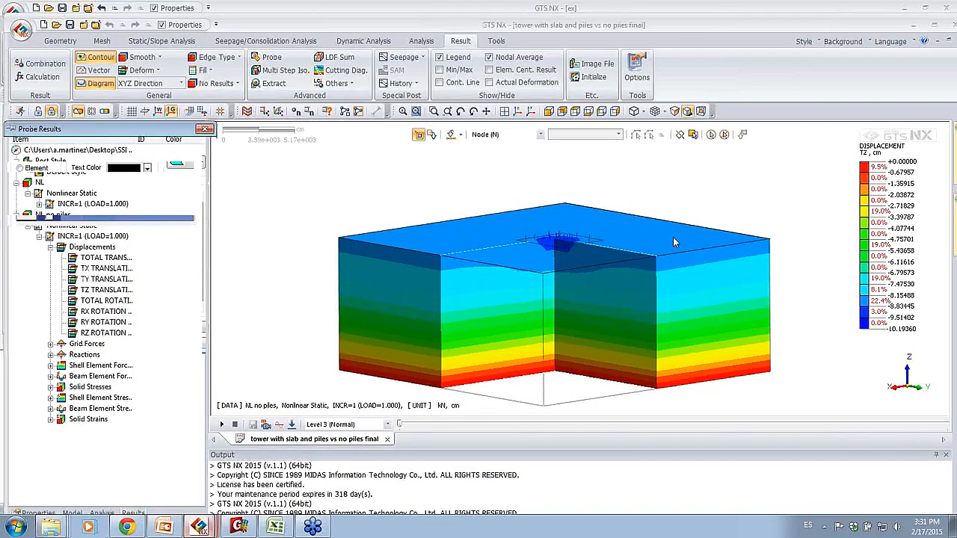
click(558, 248)
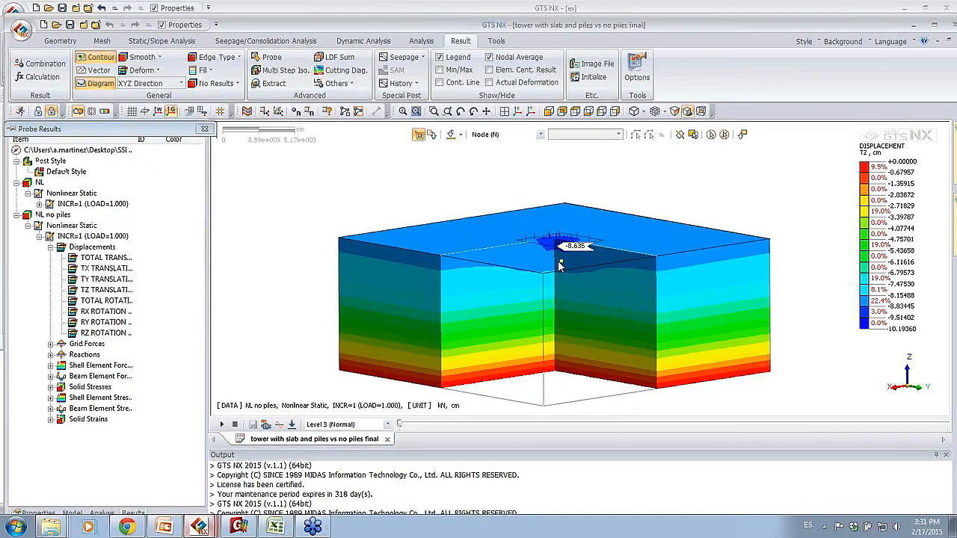
click(568, 297)
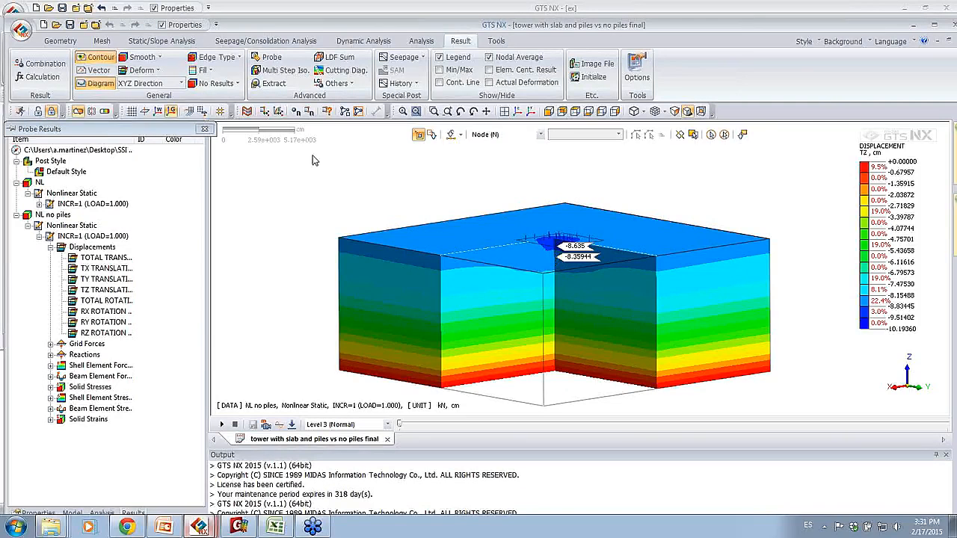
mouse_move(166, 131)
drag(166, 124, 411, 98)
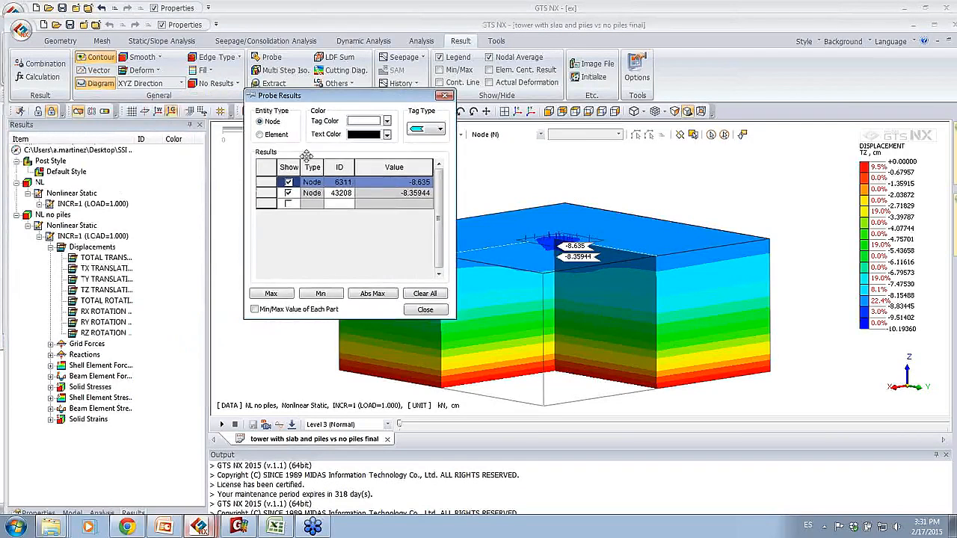
Step: Display the TZ translation contour for the NL nonlinear static case with piles at INCR=1
click(28, 225)
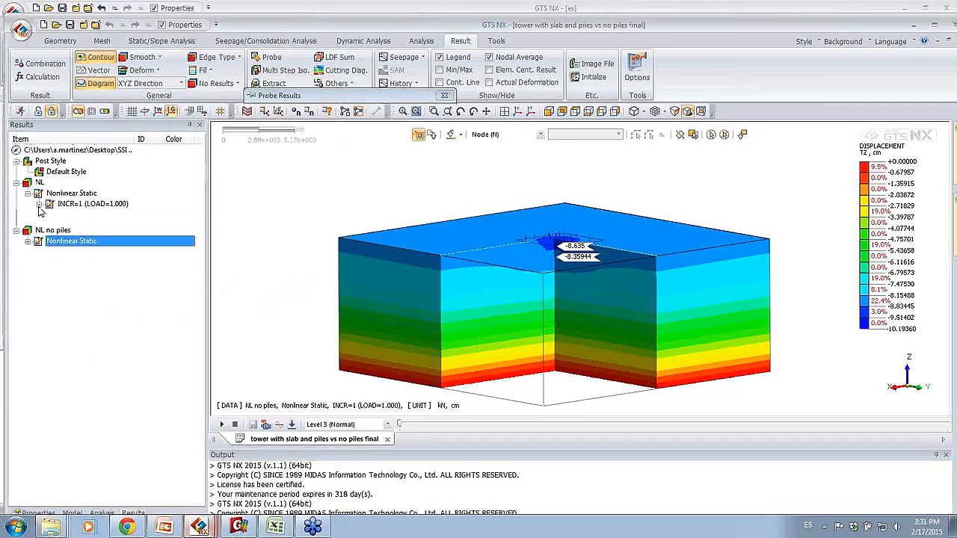
click(39, 204)
click(50, 215)
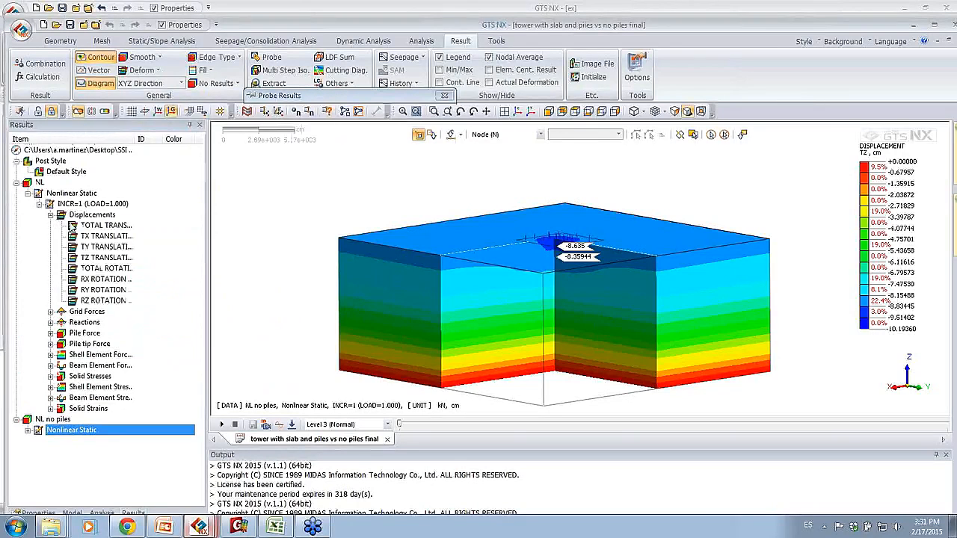
click(96, 257)
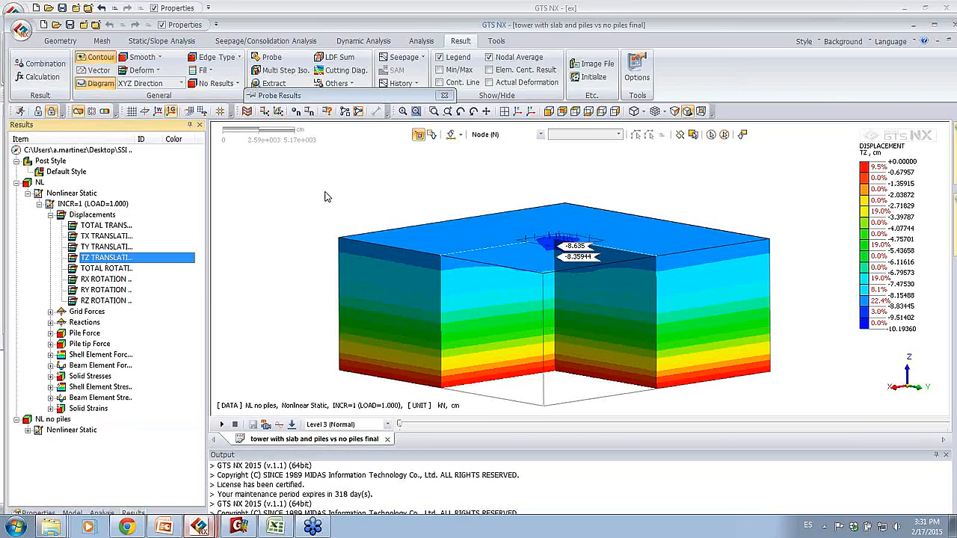
double_click(91, 259)
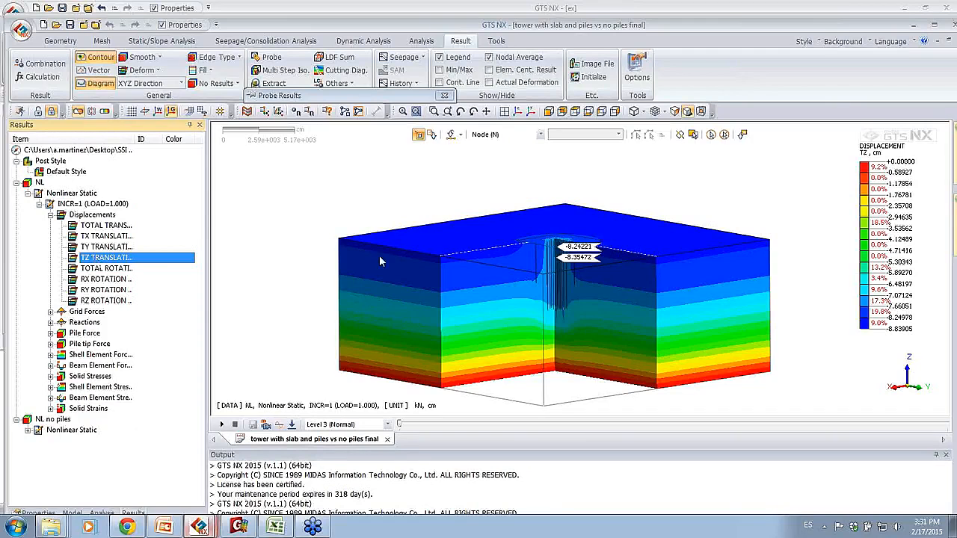
Step: Close the probe results and examine the settlement distribution around the piles in the cut soil block
middle_drag(499, 279, 445, 292)
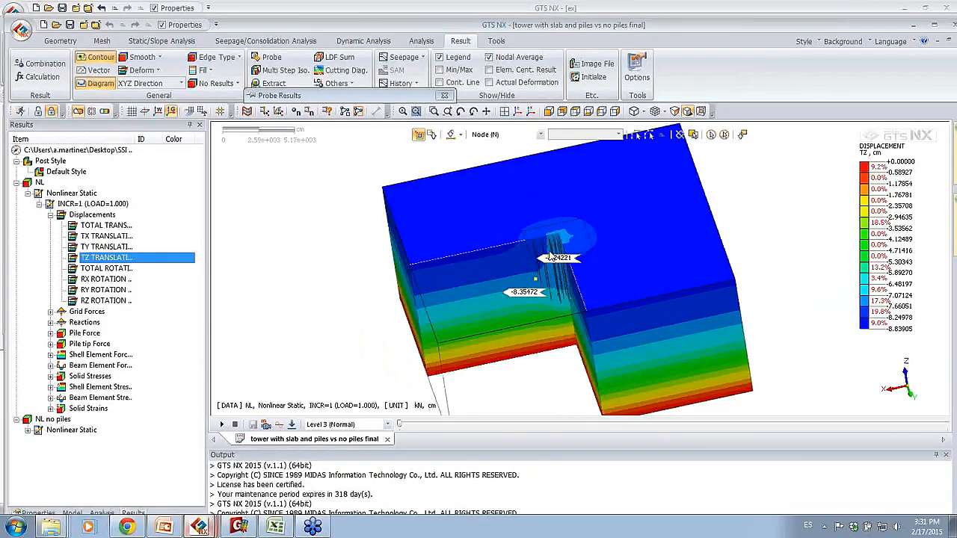
mouse_move(534, 278)
middle_down()
mouse_move(617, 283)
mouse_move(531, 280)
middle_up()
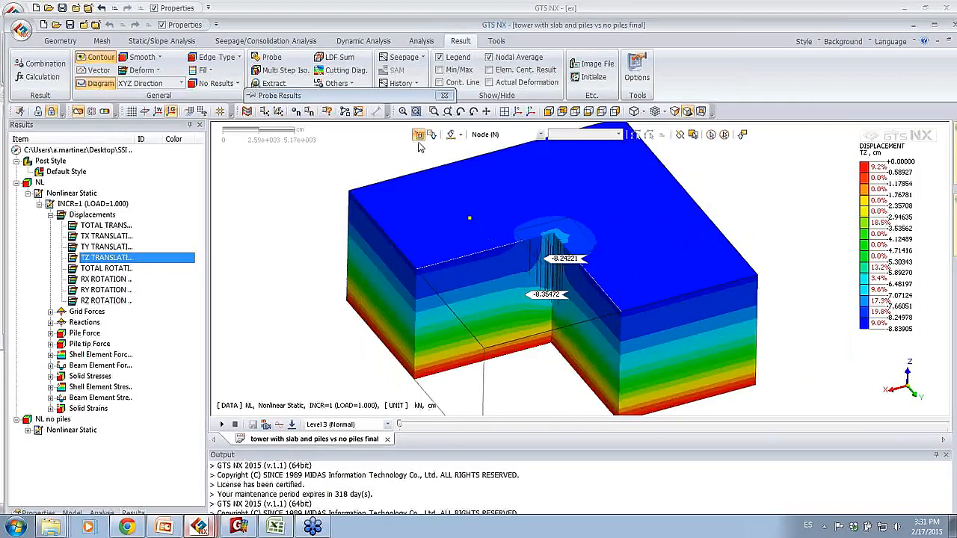
click(444, 95)
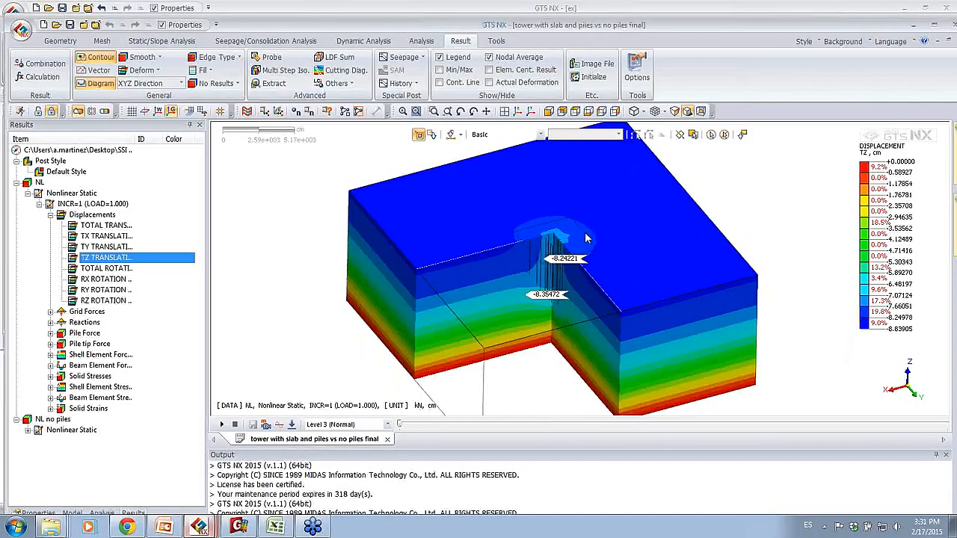
middle_drag(591, 207, 598, 231)
scroll(559, 277, up, 3)
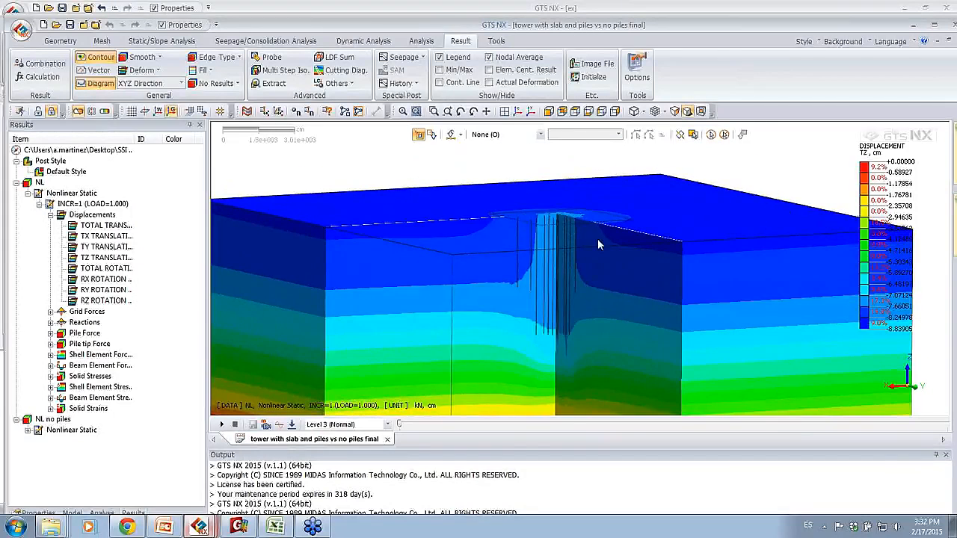
scroll(581, 267, down, 4)
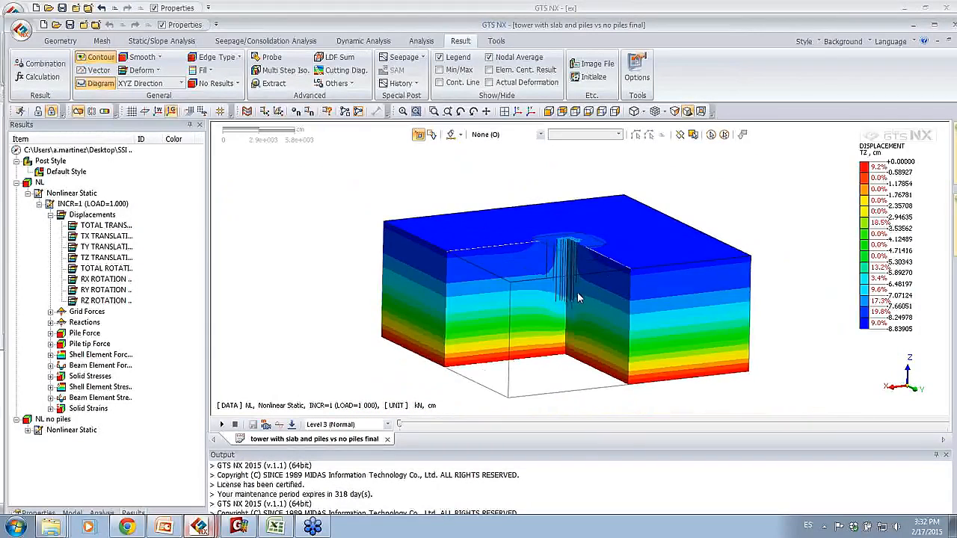
middle_drag(619, 301, 568, 278)
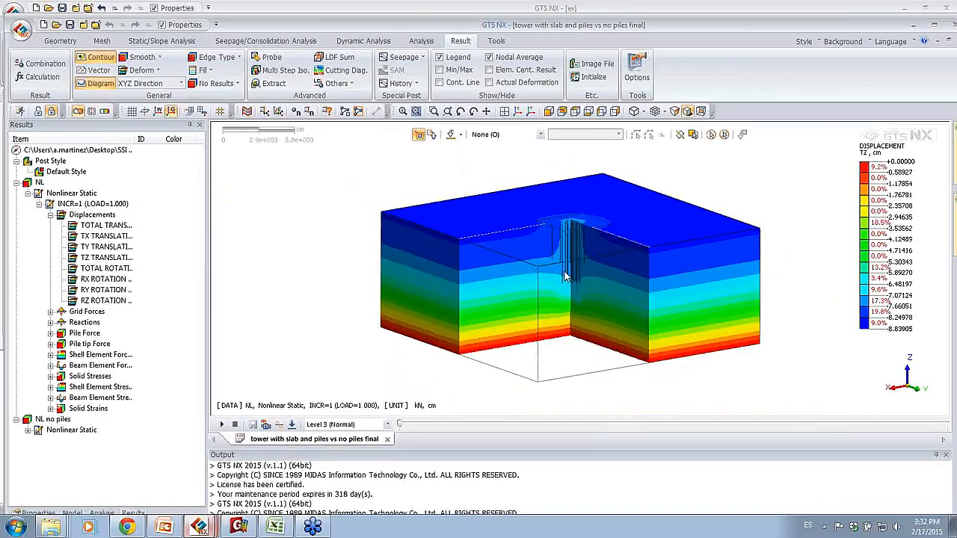
Step: List the project's analysis cases and inspect the NL nonlinear static case
click(102, 514)
click(18, 235)
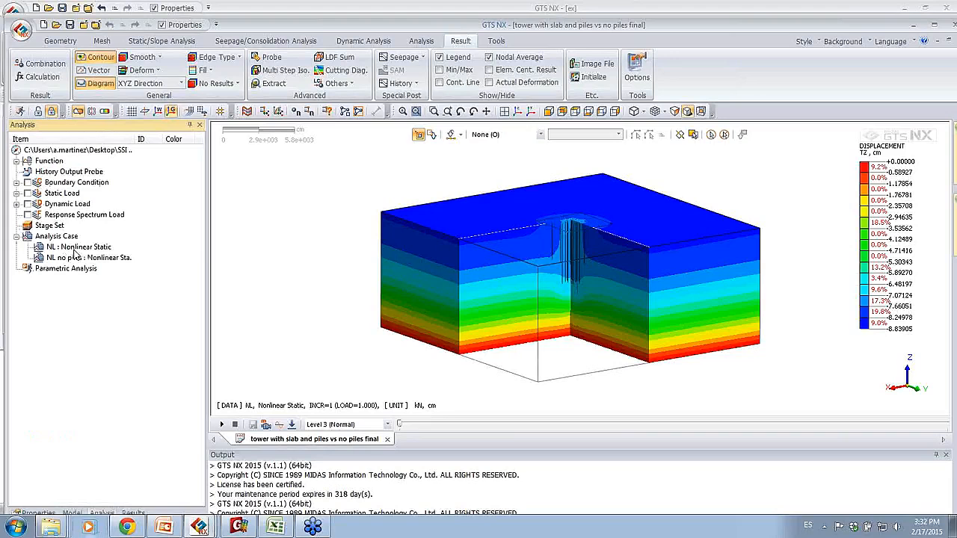
click(74, 248)
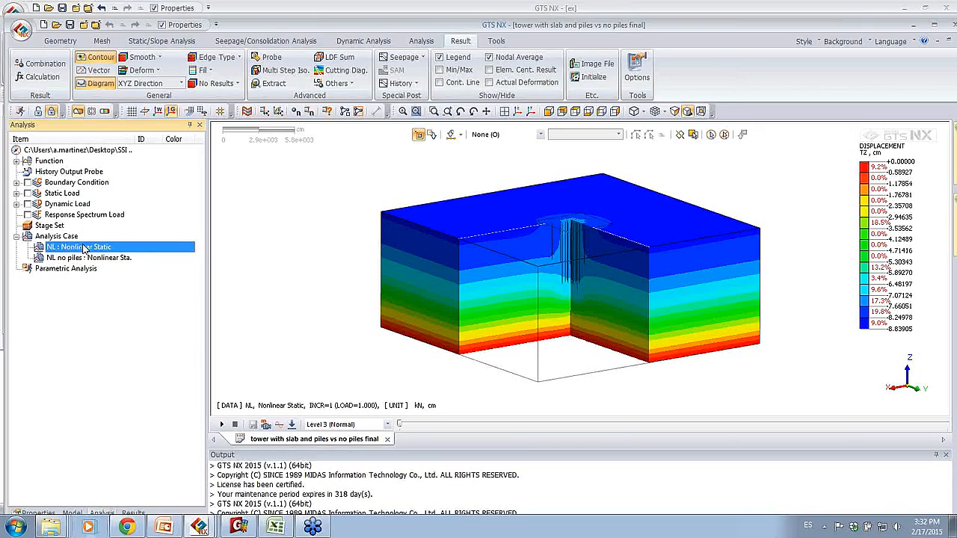
double_click(83, 246)
right_click(67, 248)
Step: Switch to the SSI presentation in PowerPoint, start the slide show at Results without Piles and advance to Results with Piles
click(164, 527)
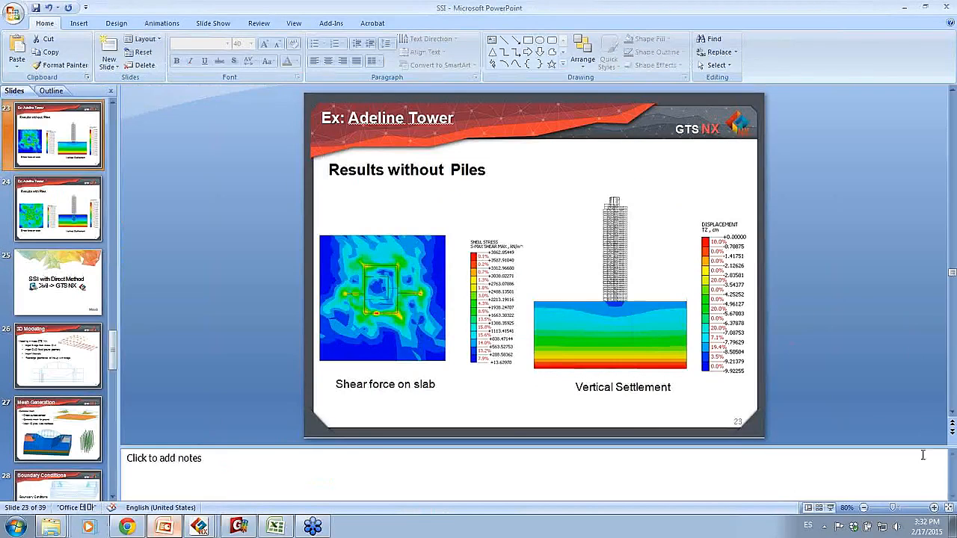
click(830, 508)
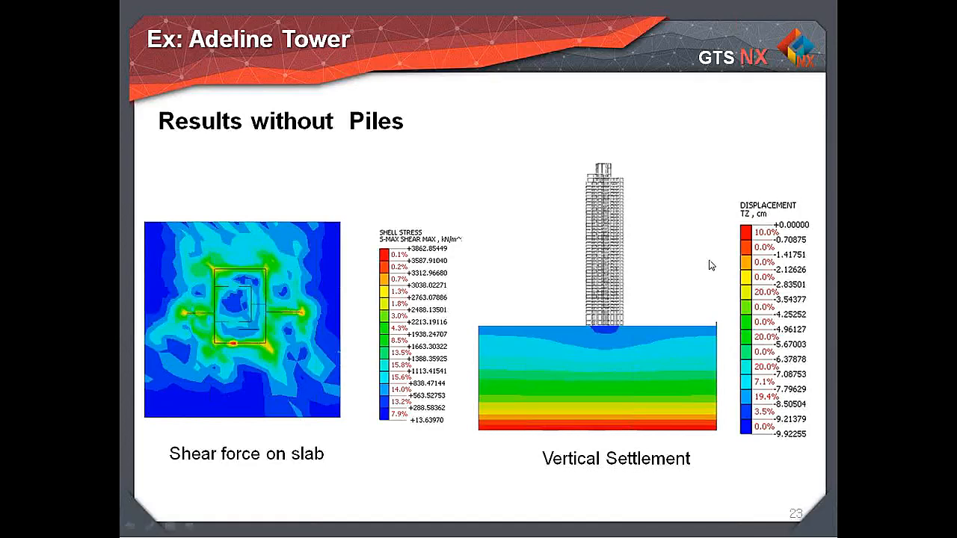
click(677, 251)
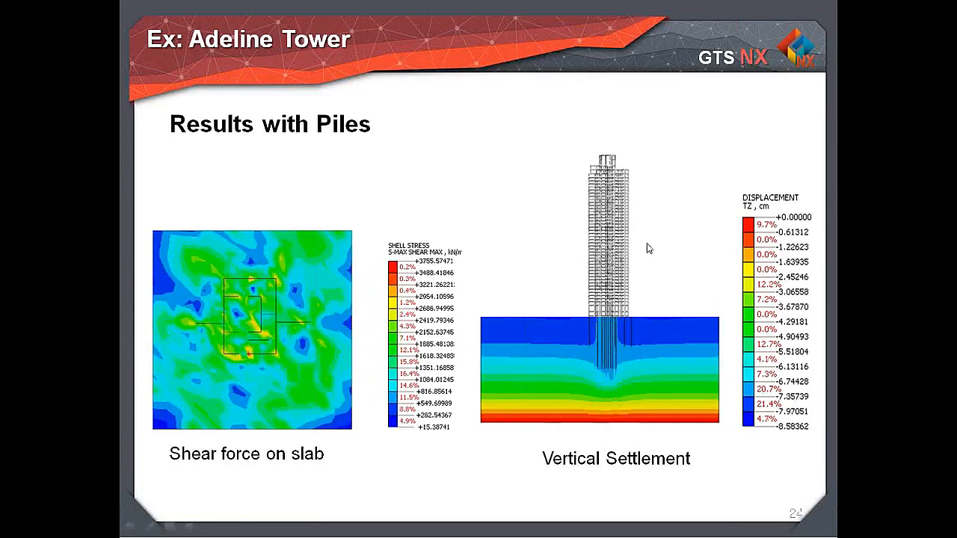
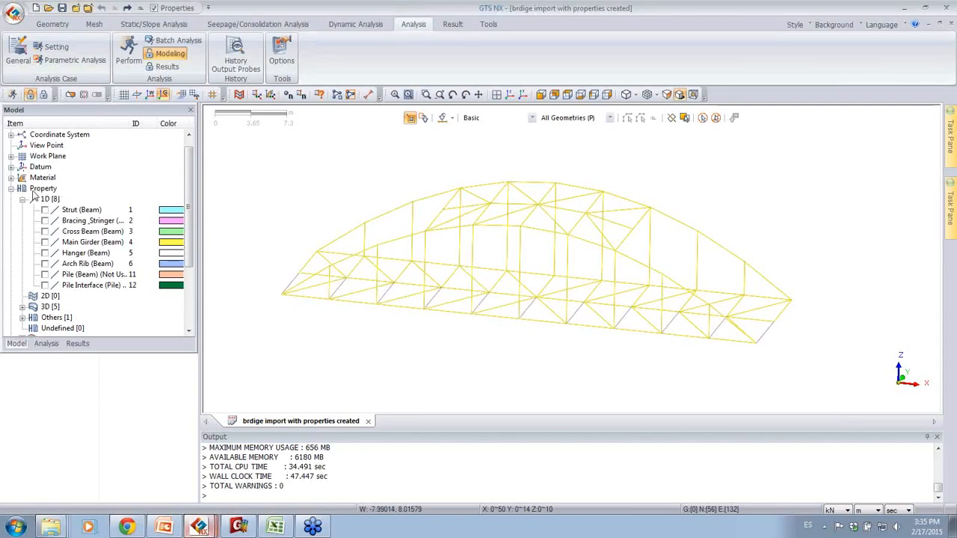
Step: Show the section shapes of the Strut, Bracing_Stringer and Hanger beams on the bridge, leaving Cross Beam and Main Girder hidden
middle_drag(513, 252, 535, 254)
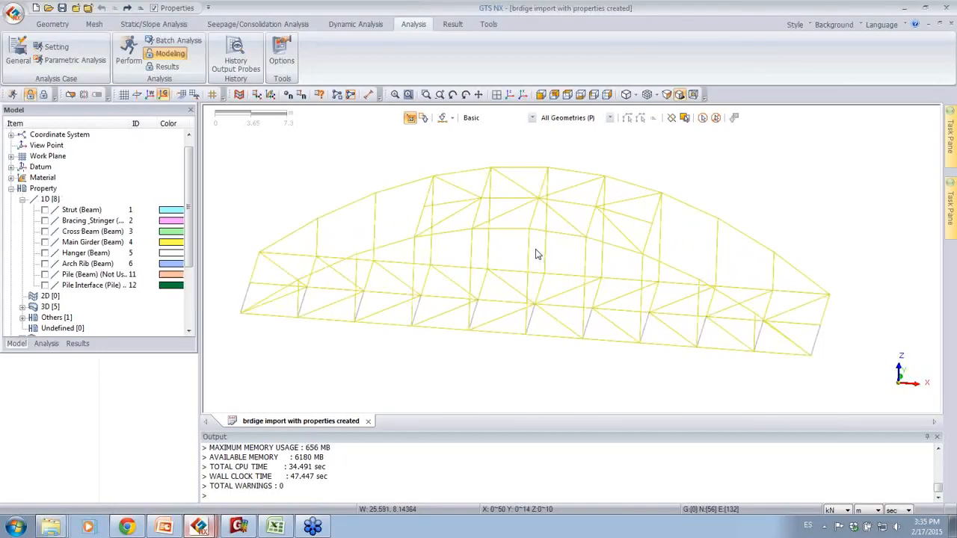
click(44, 210)
click(44, 221)
click(44, 232)
click(44, 242)
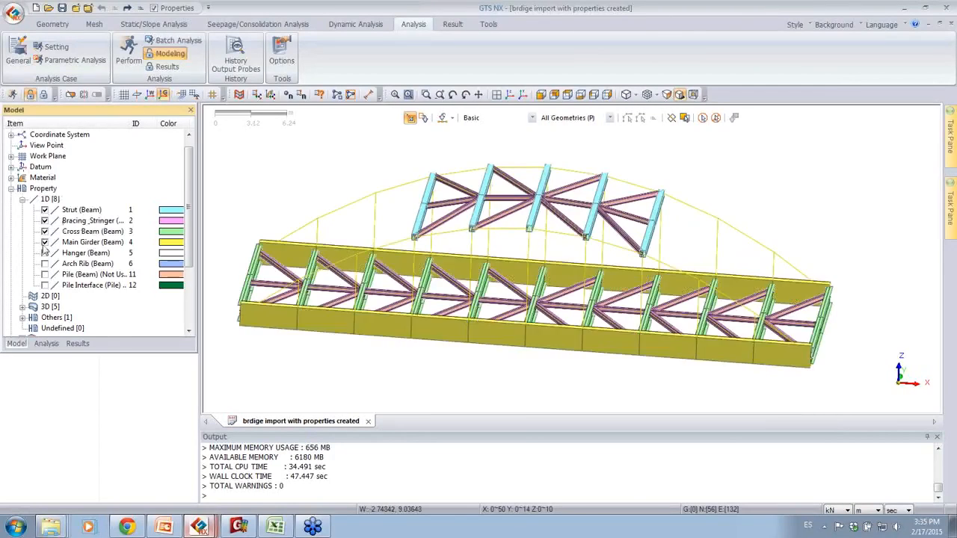
click(44, 242)
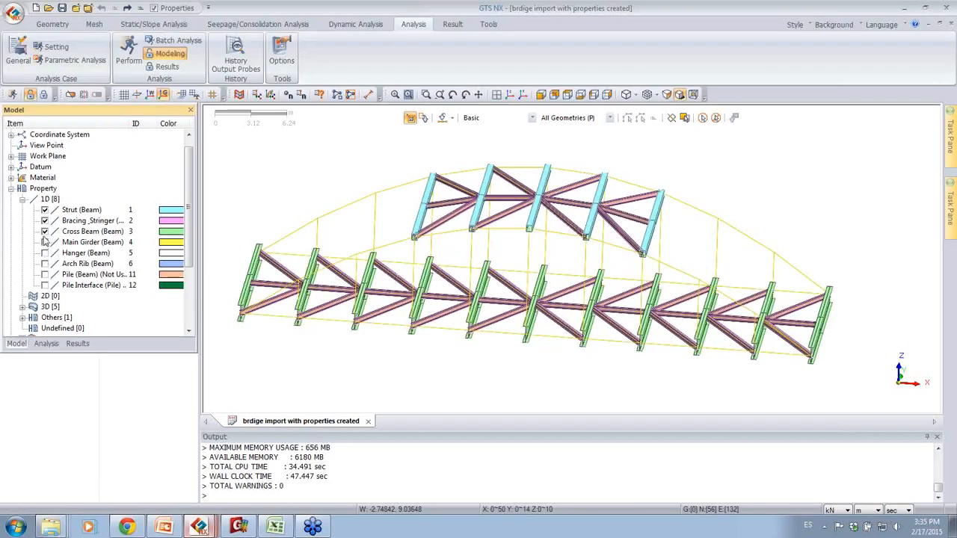
click(45, 232)
click(44, 253)
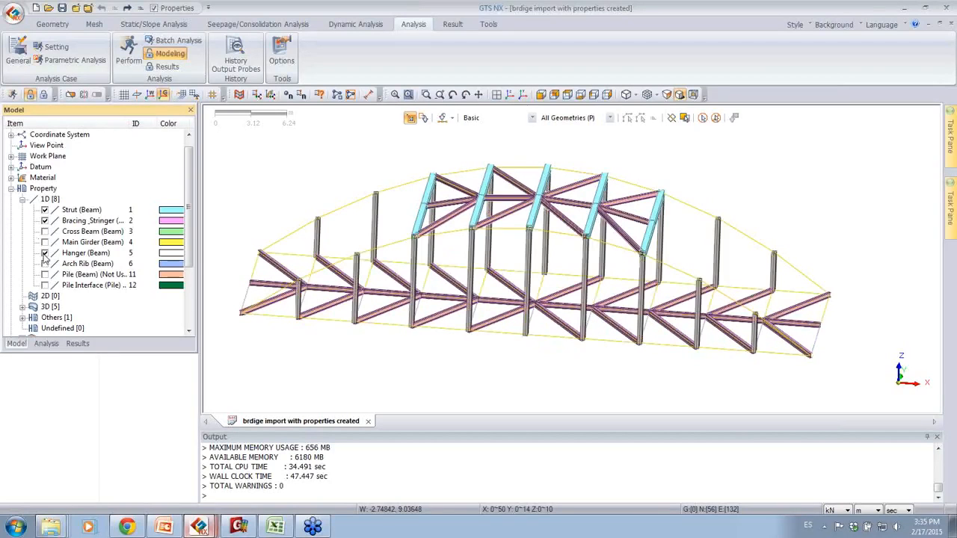
middle_drag(611, 312, 622, 331)
middle_drag(589, 256, 472, 186)
Step: Review the project's material list, including the Rock, Weathering soil and Soft rock Mohr-Coulomb entries, and close it
click(91, 24)
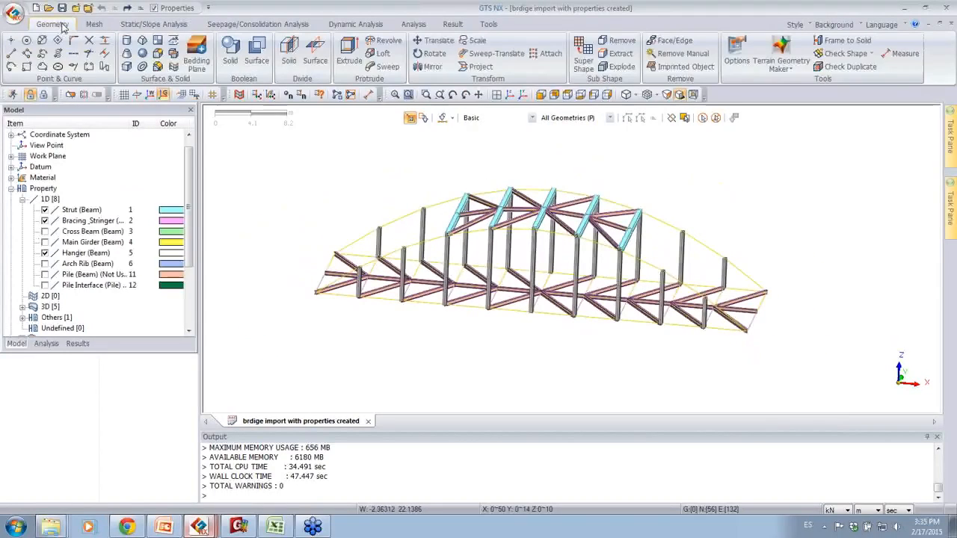
click(31, 50)
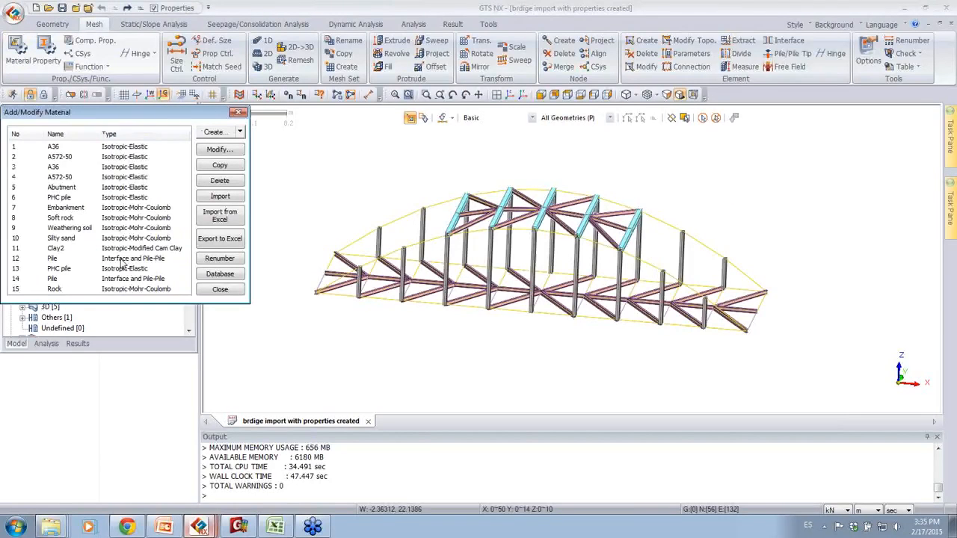
click(85, 290)
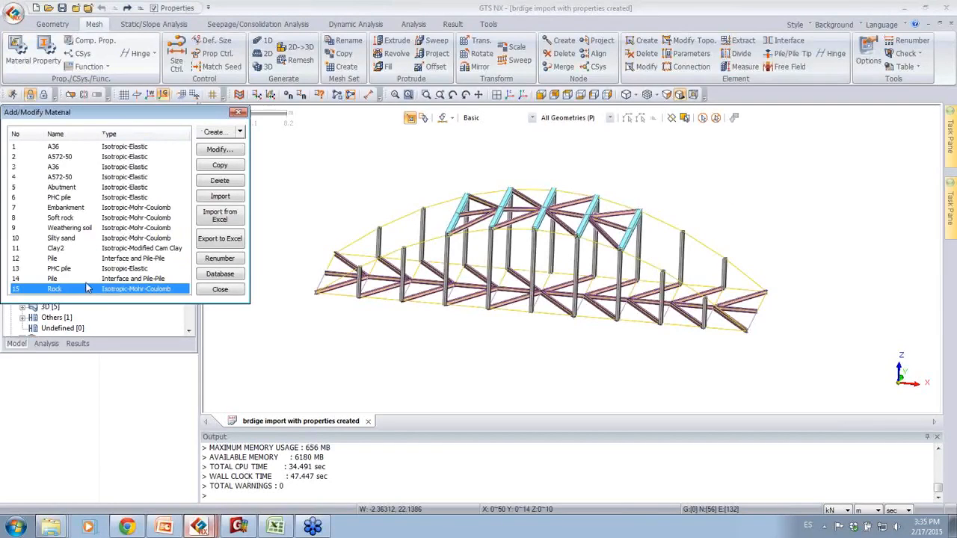
click(78, 229)
click(71, 219)
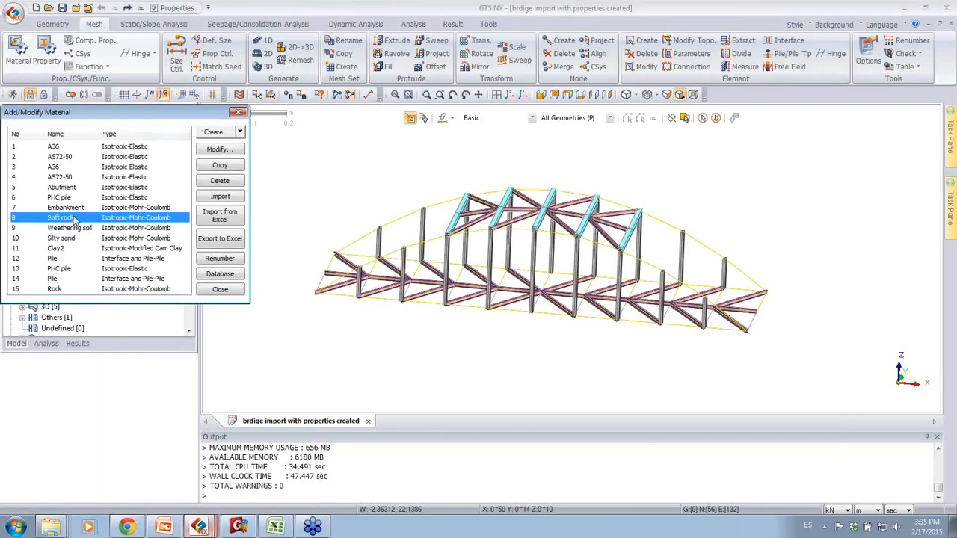
click(238, 113)
middle_drag(451, 198, 606, 258)
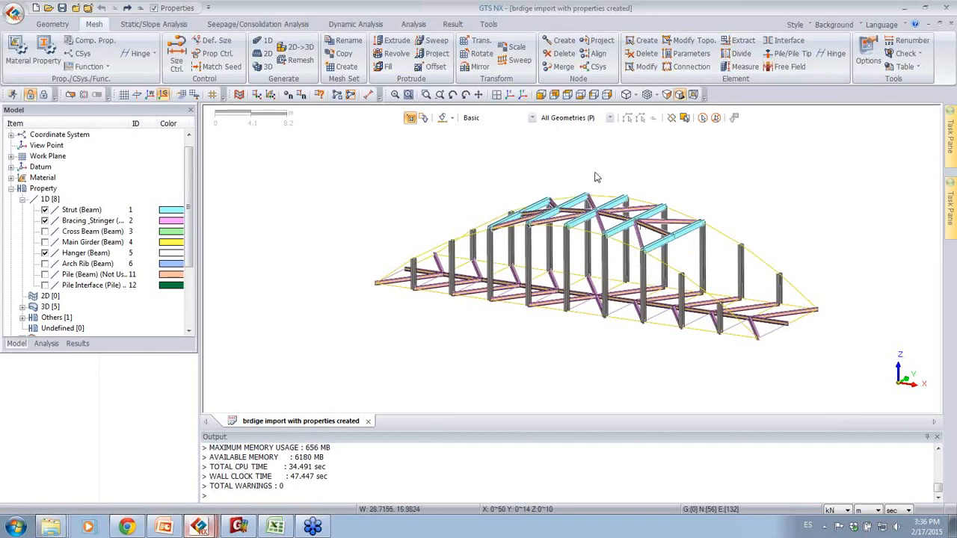
Step: Import the Parasolid CAD file bridge base s.X_T into the bridge project with metres as the length unit
click(53, 24)
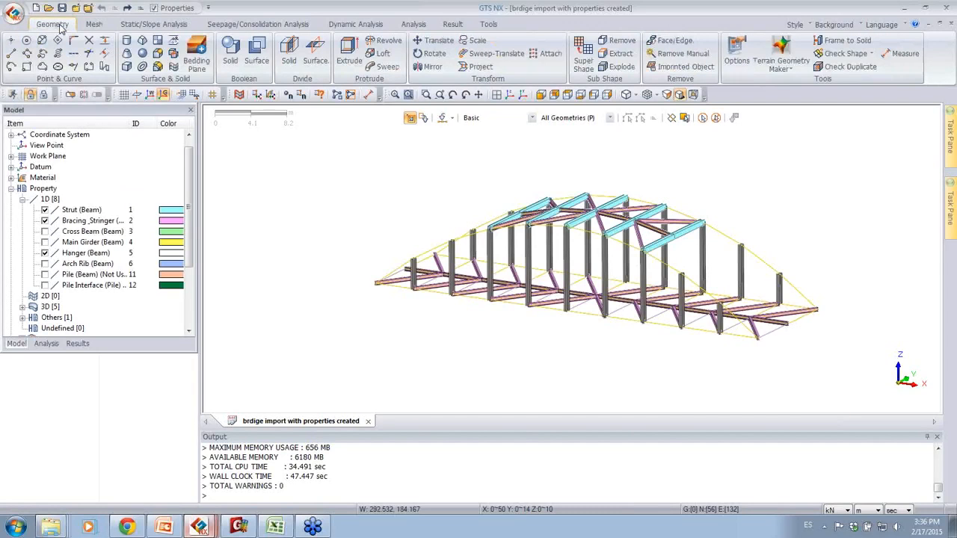
click(14, 14)
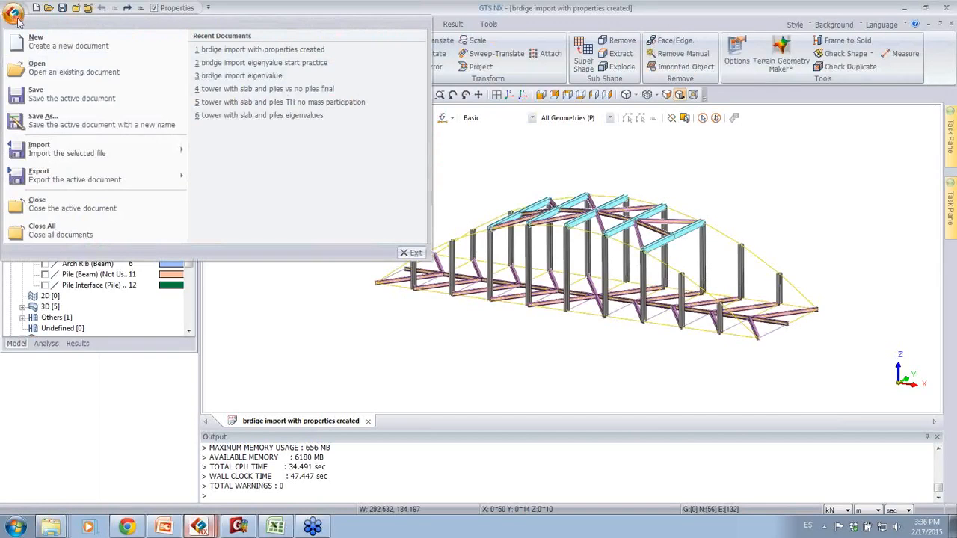
mouse_move(134, 148)
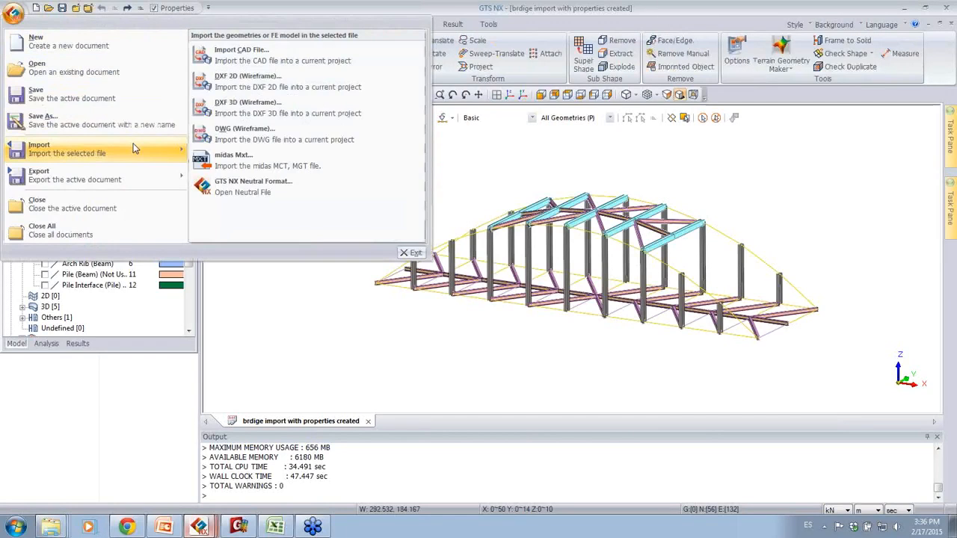
click(254, 58)
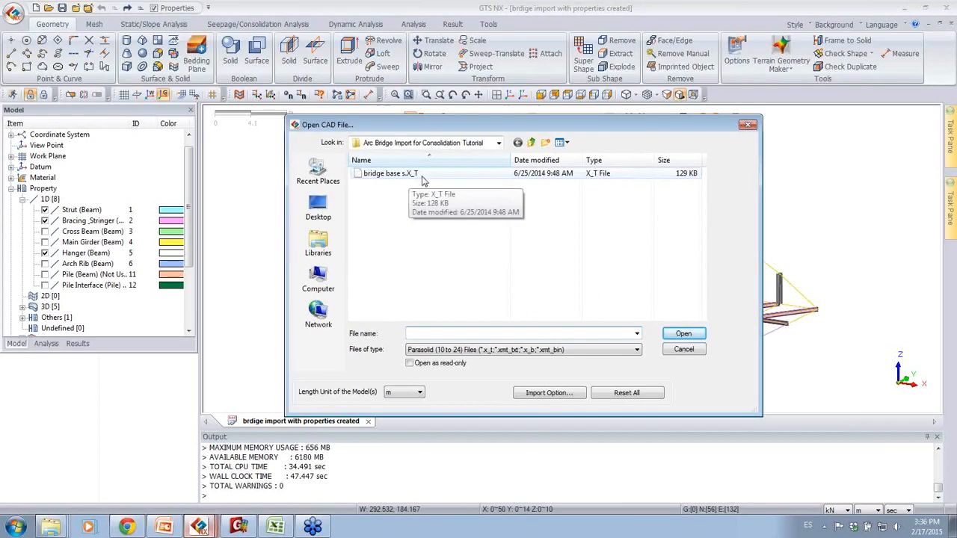
click(549, 352)
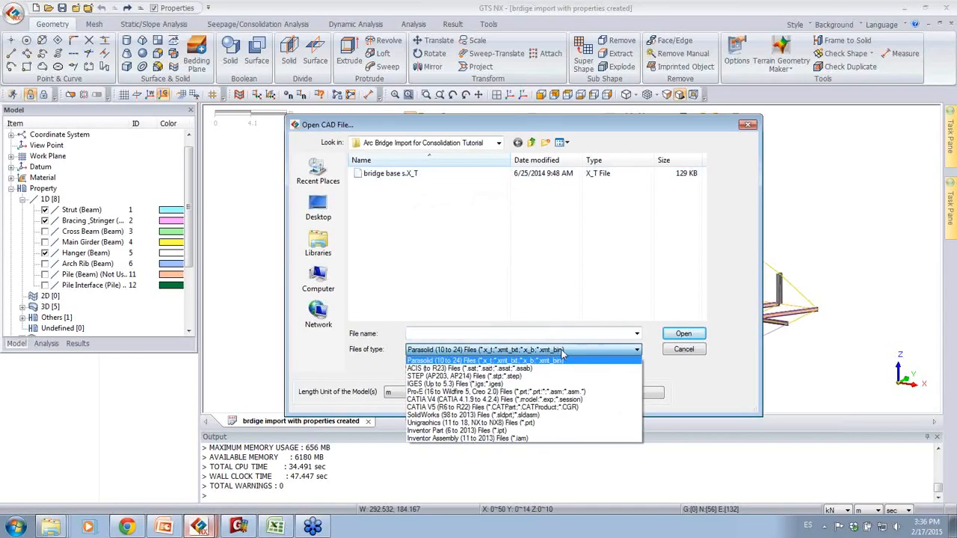
click(420, 180)
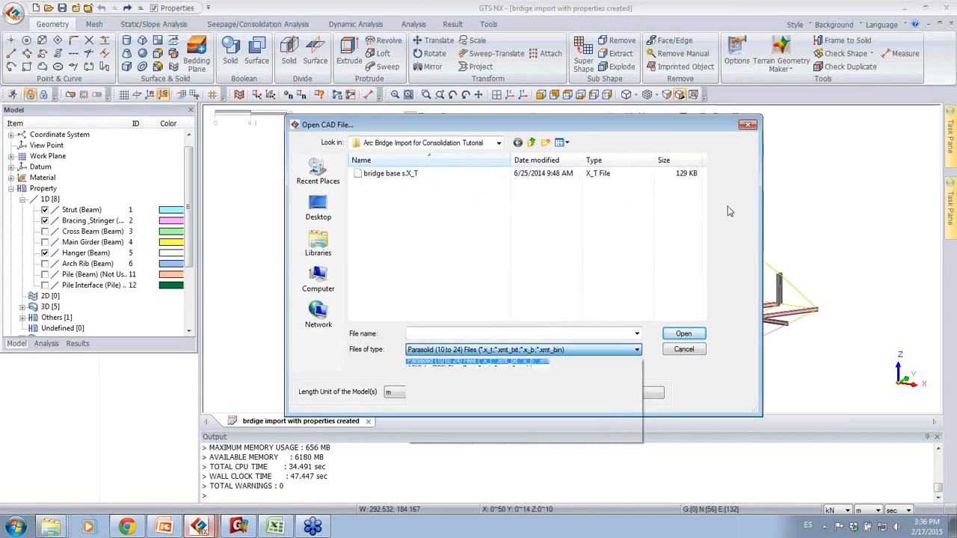
click(526, 175)
click(685, 335)
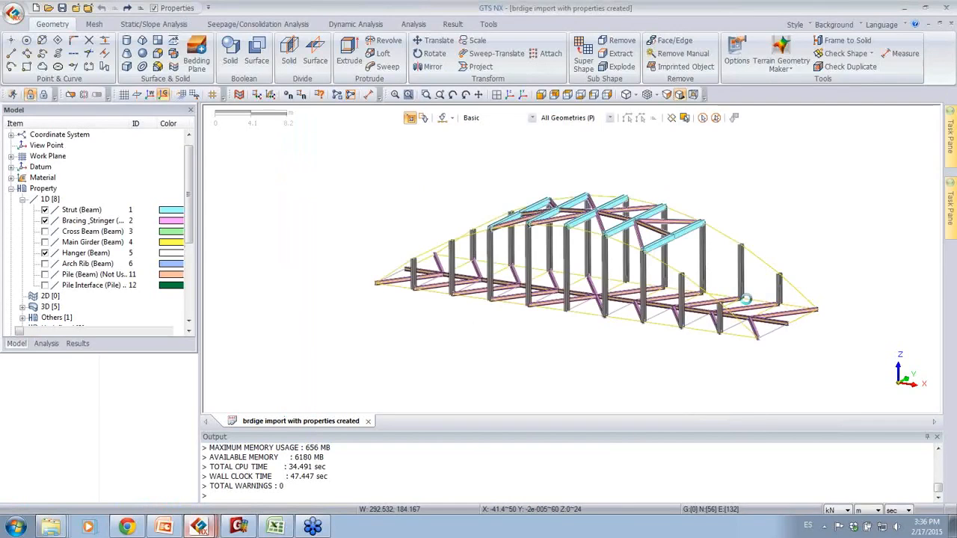
Step: Select the whole imported base for Translate and define a two-point vector from -12.5, 26.5, 24 to the bridge end at 50, 7, 0
middle_drag(595, 264, 651, 226)
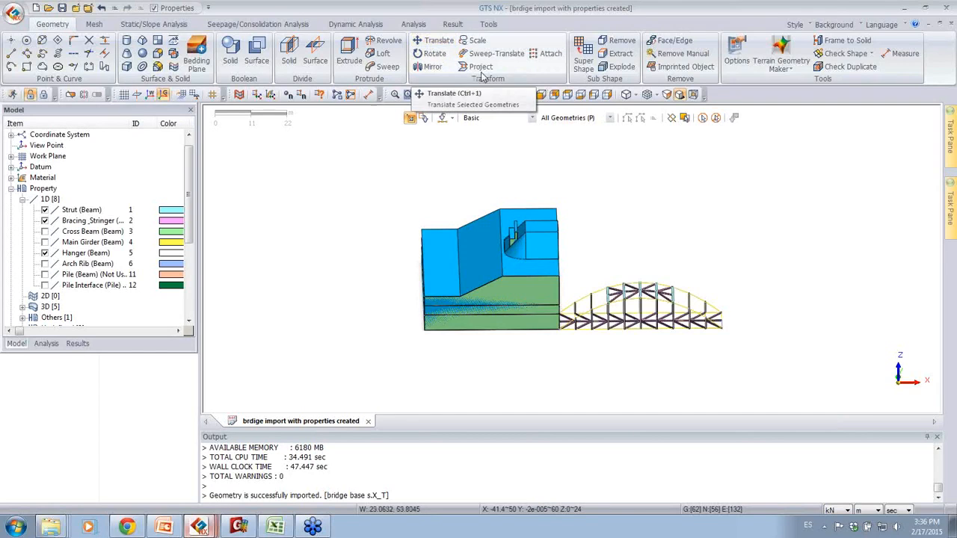
click(431, 45)
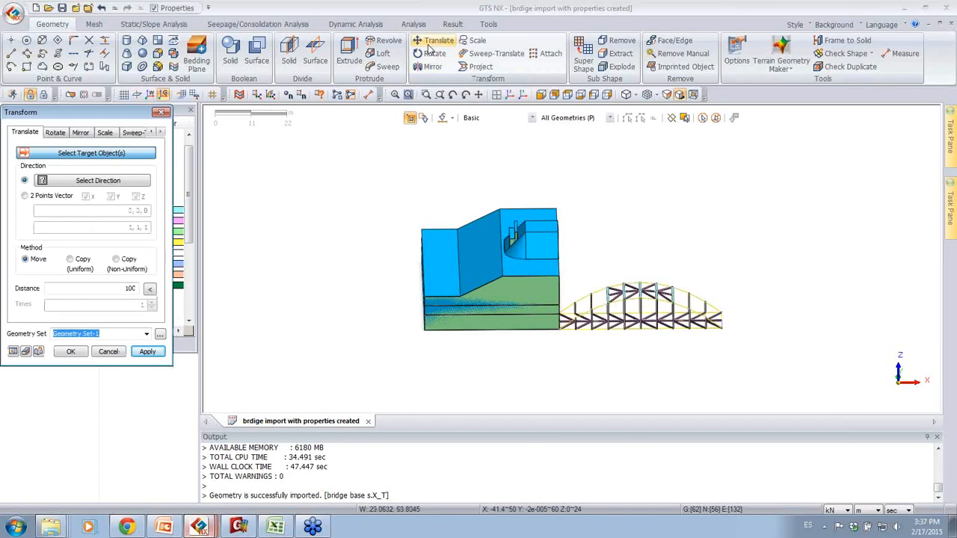
drag(366, 159, 578, 394)
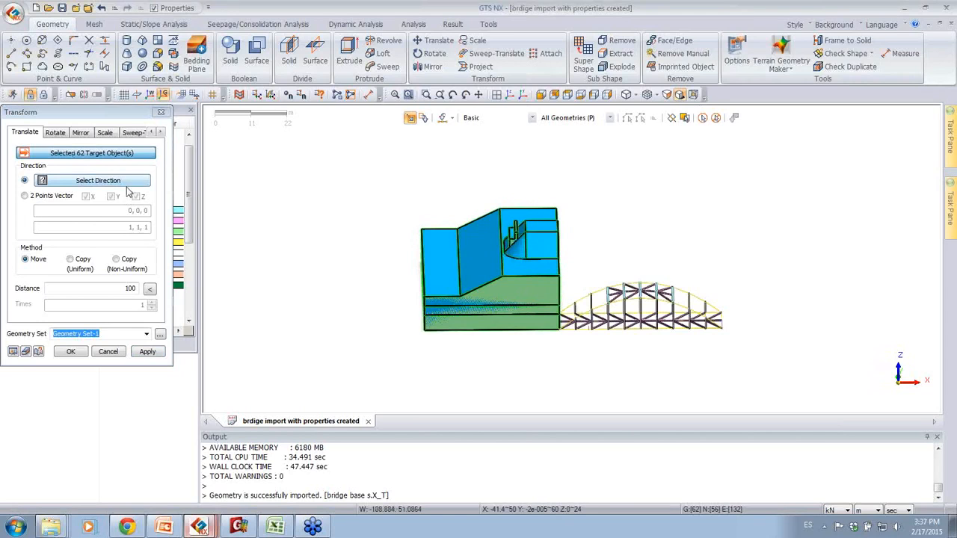
click(54, 195)
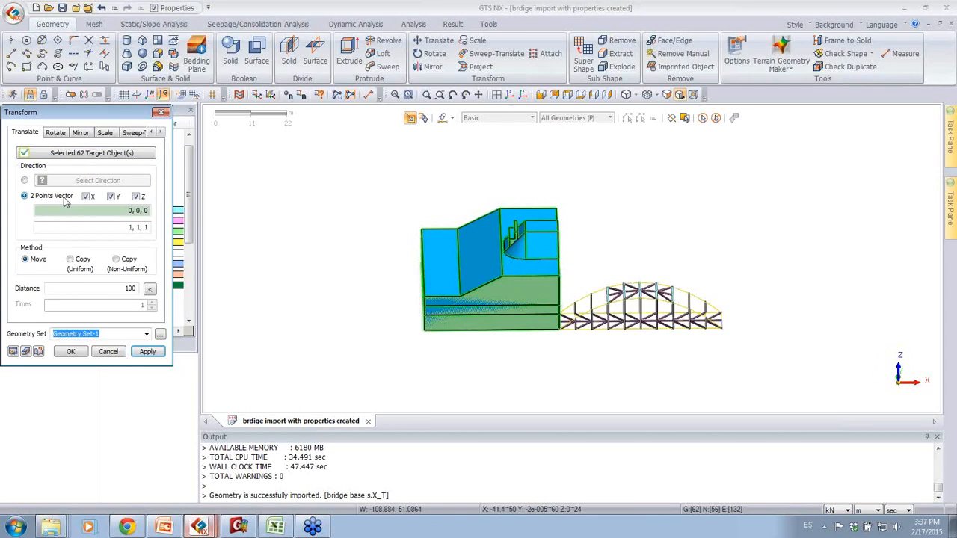
middle_drag(364, 229, 532, 244)
scroll(533, 244, up, 4)
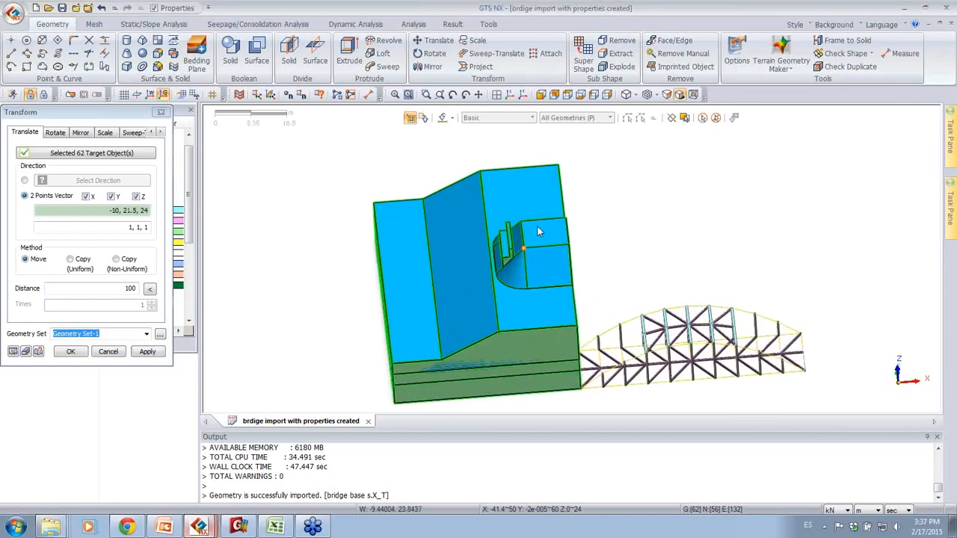
click(506, 232)
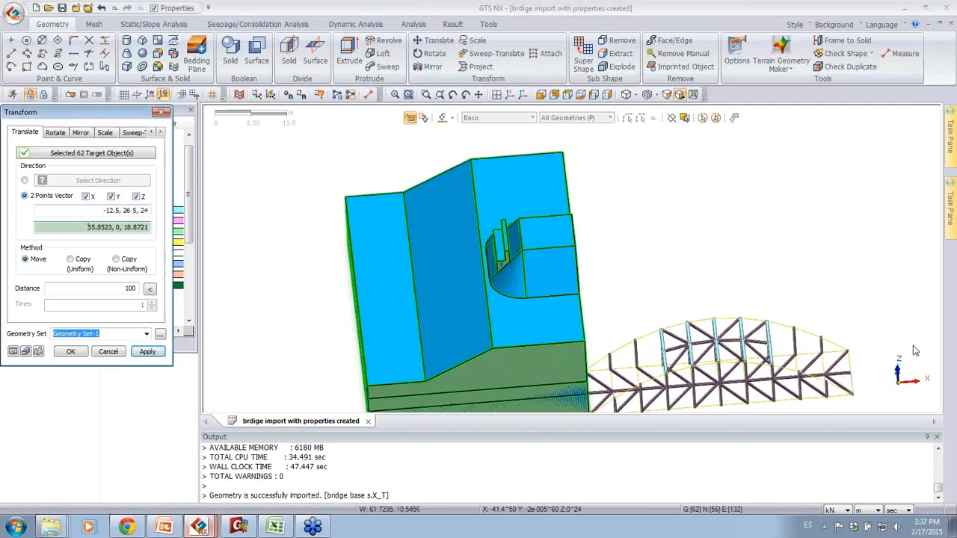
click(859, 380)
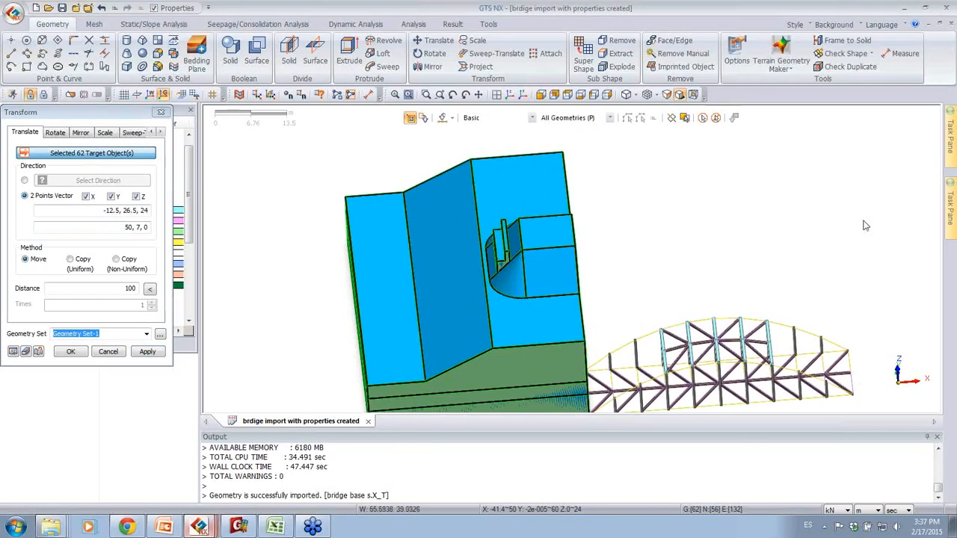
Step: Take the move distance from the two-point vector, preview the translation and apply it to place the base under the bridge end
click(151, 289)
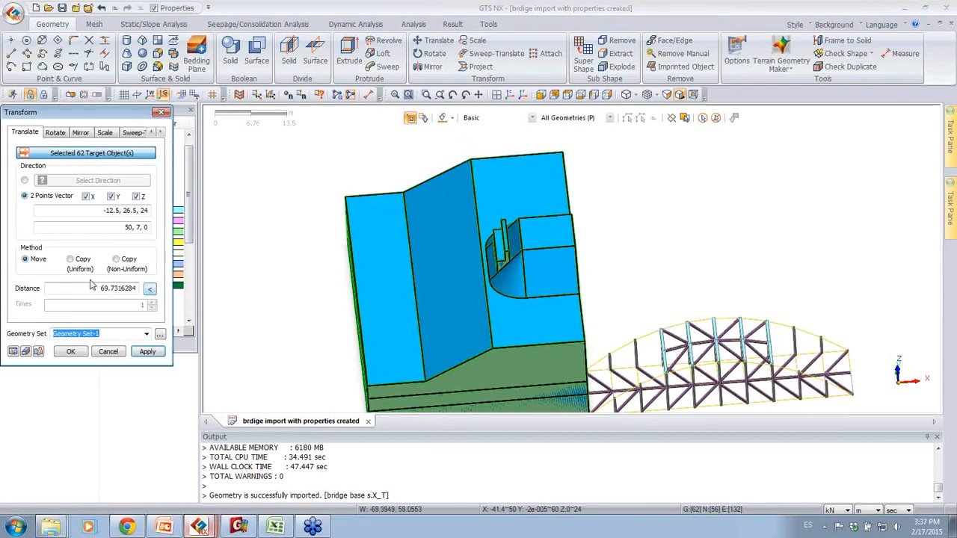
click(13, 351)
mouse_move(634, 301)
middle_down()
mouse_move(715, 268)
mouse_move(688, 297)
mouse_move(581, 295)
mouse_move(670, 317)
mouse_move(723, 307)
mouse_move(745, 281)
mouse_move(643, 307)
middle_up()
click(76, 353)
middle_drag(600, 185, 782, 260)
scroll(800, 239, up, 4)
scroll(816, 226, down, 2)
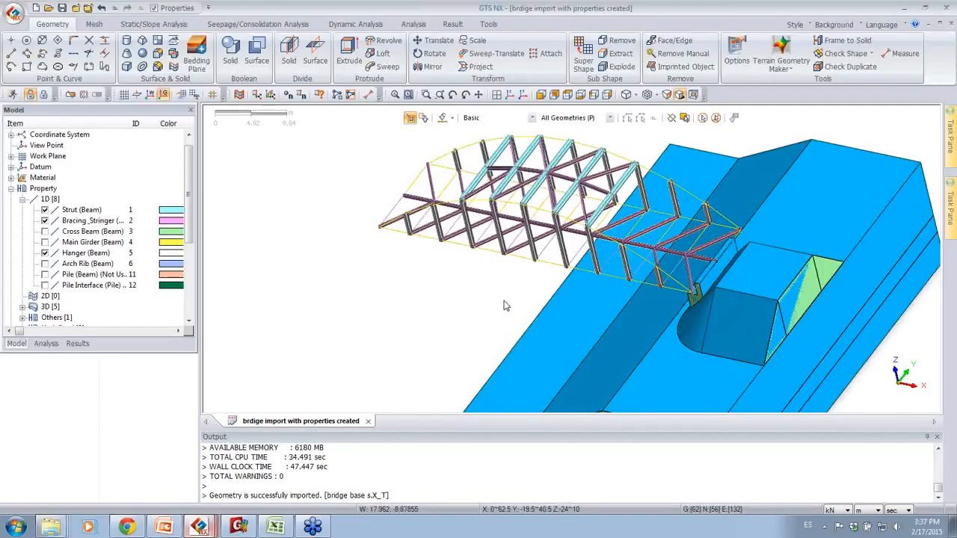
middle_drag(723, 207, 715, 174)
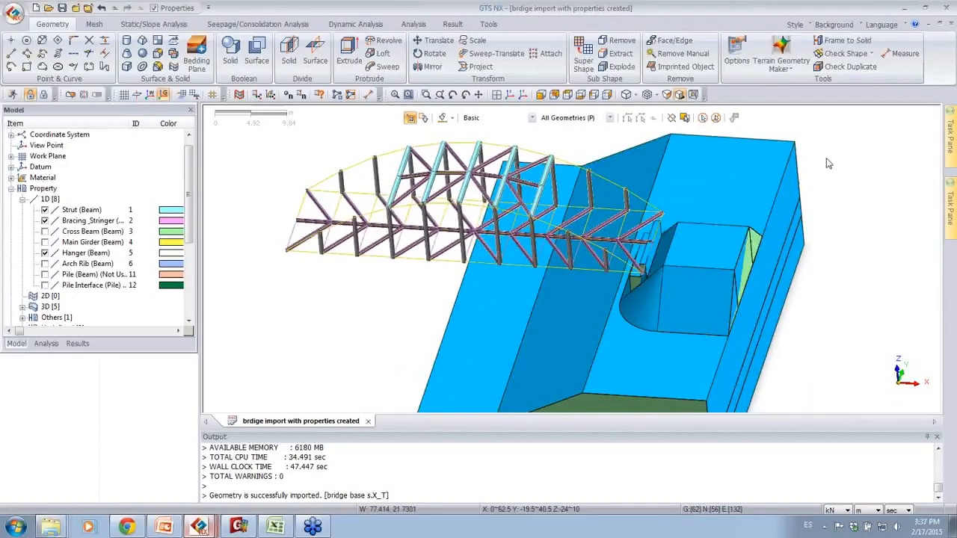
mouse_move(822, 247)
middle_down()
mouse_move(808, 209)
mouse_move(800, 259)
mouse_move(828, 265)
mouse_move(835, 250)
middle_up()
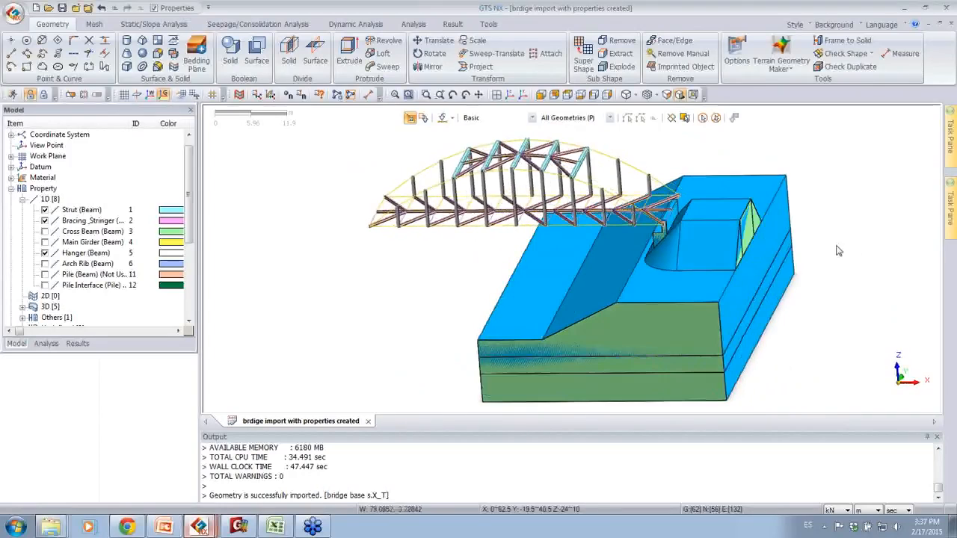
Step: Select all displayed base geometry for Scale and pick the bridge end point 50, 7, 0 as the scale center
click(475, 41)
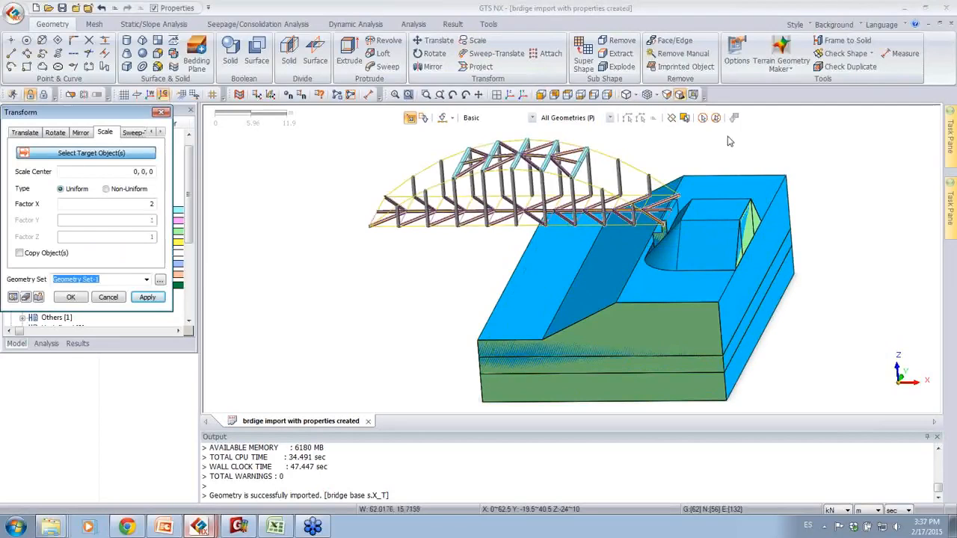
click(714, 120)
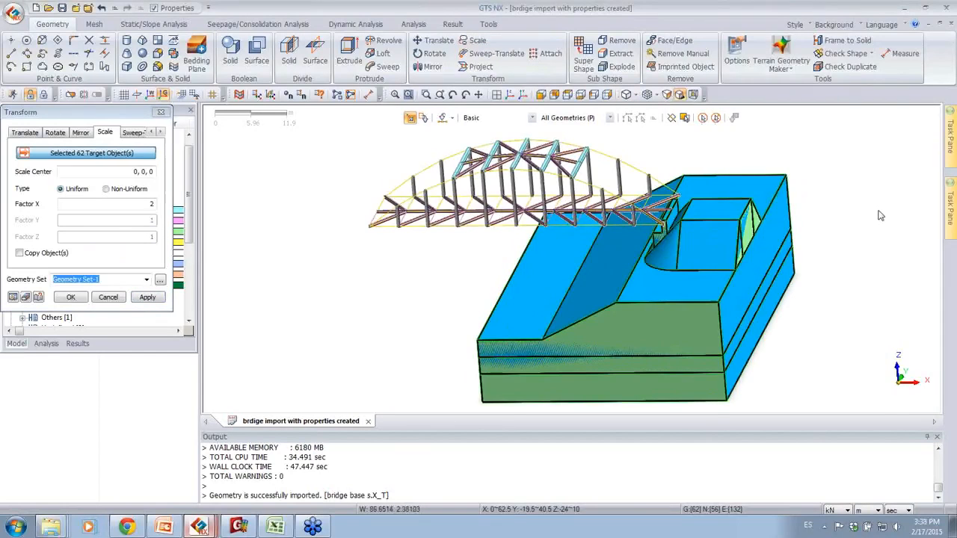
middle_drag(880, 215, 878, 219)
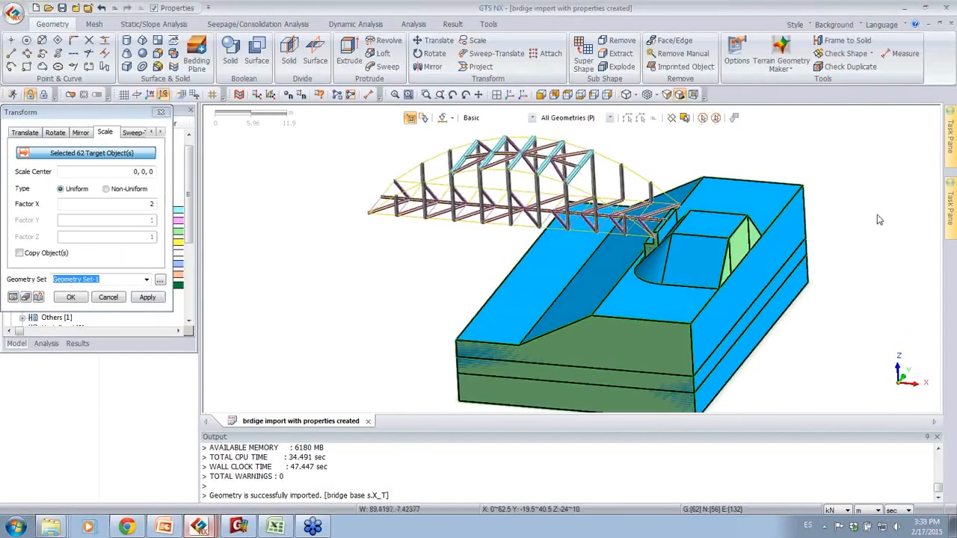
click(95, 171)
middle_drag(740, 224, 685, 270)
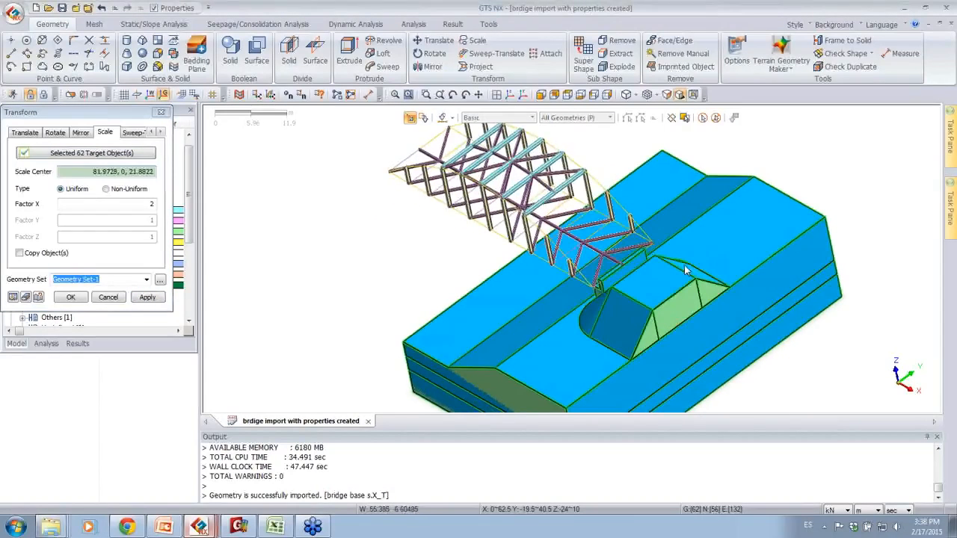
click(624, 272)
middle_drag(760, 218, 794, 211)
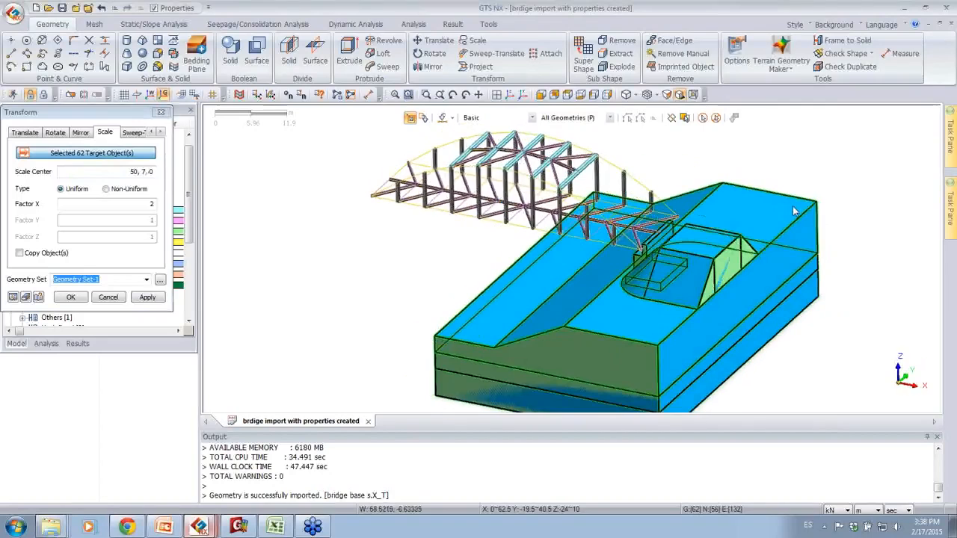
Step: Switch the scaling to Non-Uniform and set Factor X to 1 and Factor Y to 1.5
click(106, 189)
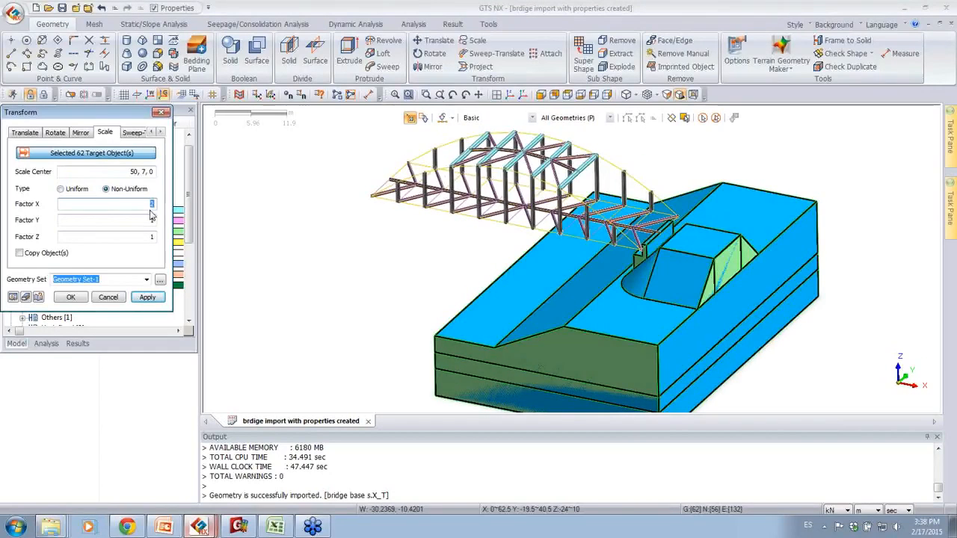
drag(149, 220, 171, 224)
mouse_move(859, 323)
middle_down()
mouse_move(843, 335)
mouse_move(729, 305)
middle_up()
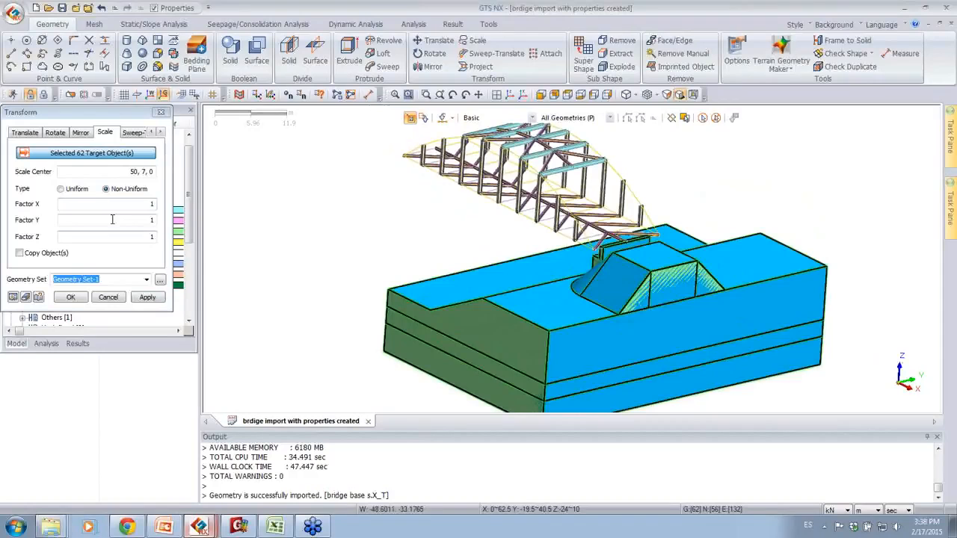
drag(156, 220, 165, 223)
text(1.5)
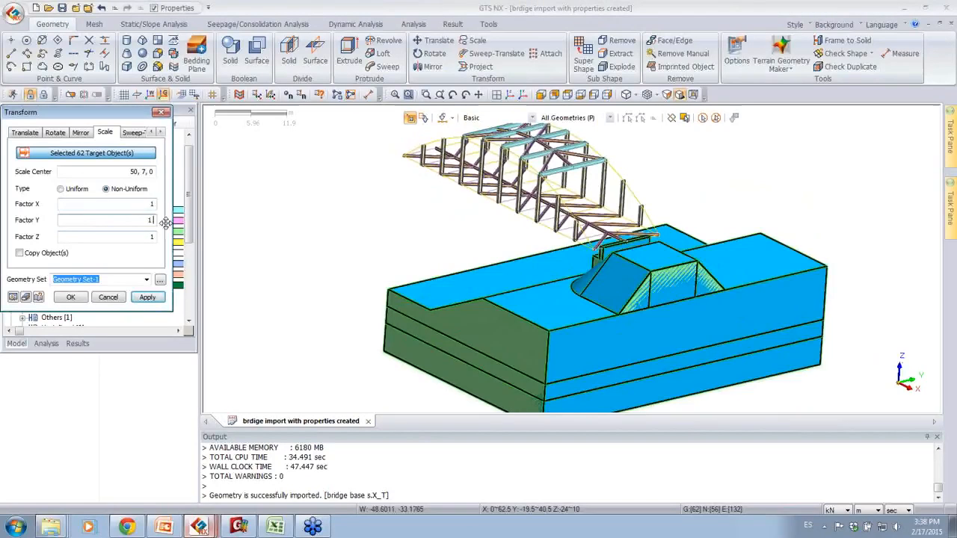
Step: Preview the non-uniform scaling of the base against the bridge width and apply it
click(14, 299)
middle_drag(393, 239, 382, 258)
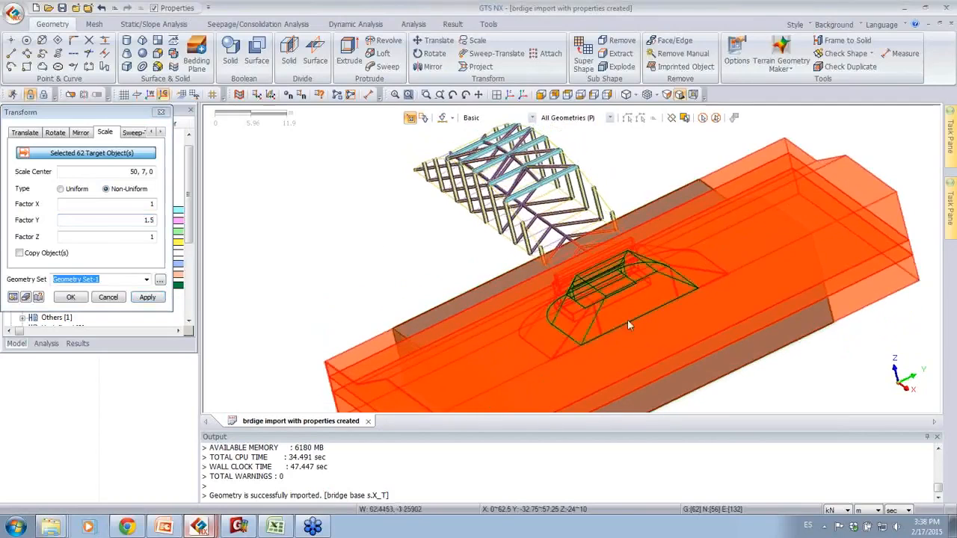
middle_drag(704, 334, 831, 302)
middle_drag(726, 181, 551, 217)
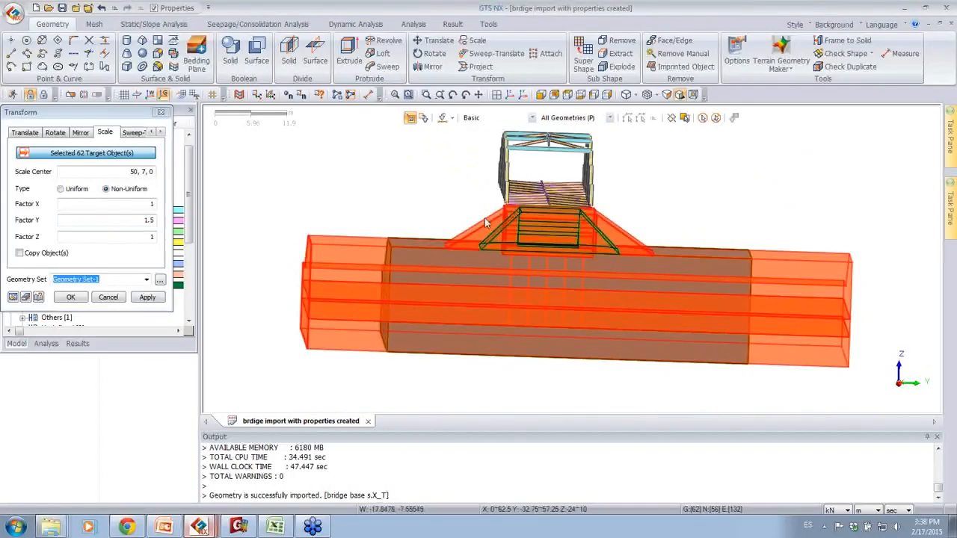
click(84, 296)
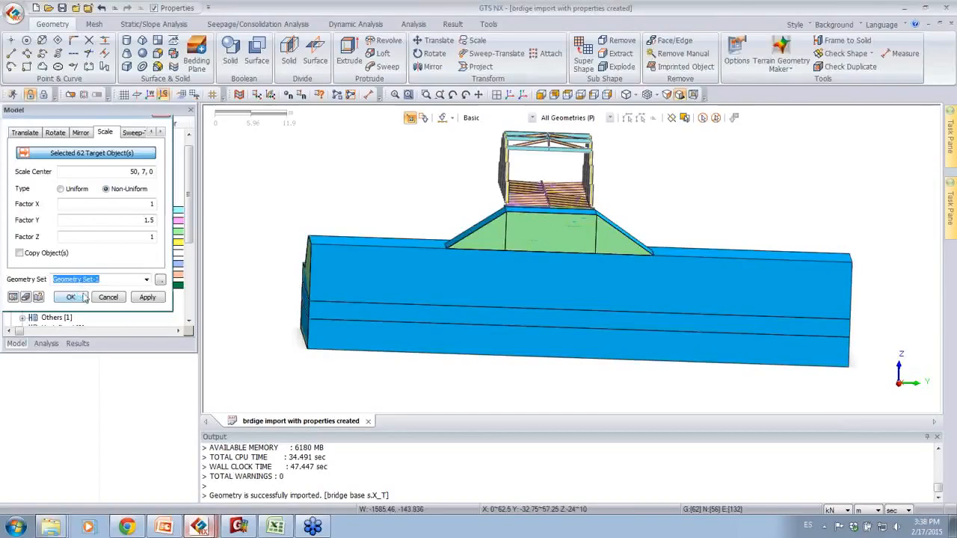
Step: Examine how the scaled base and its abutment fit the end of the bridge from several angles
middle_drag(289, 225, 867, 221)
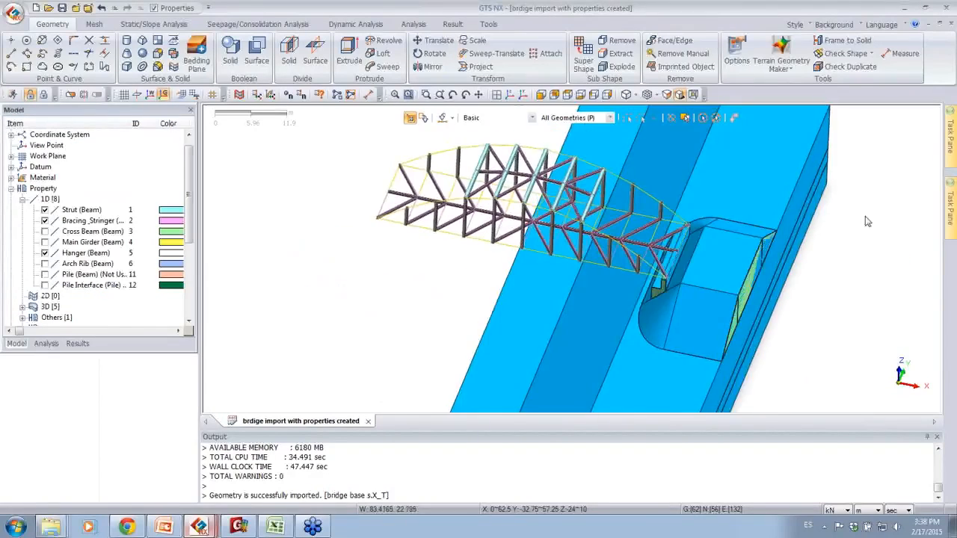
scroll(719, 249, up, 5)
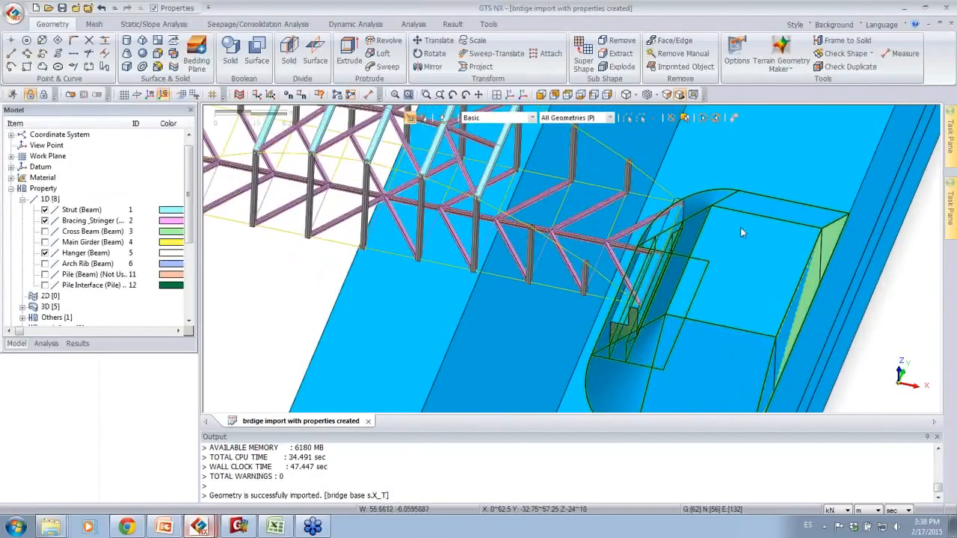
scroll(740, 232, down, 6)
middle_drag(740, 228, 819, 207)
scroll(703, 237, up, 1)
mouse_move(795, 245)
middle_down()
mouse_move(765, 260)
mouse_move(800, 237)
middle_up()
scroll(391, 212, down, 4)
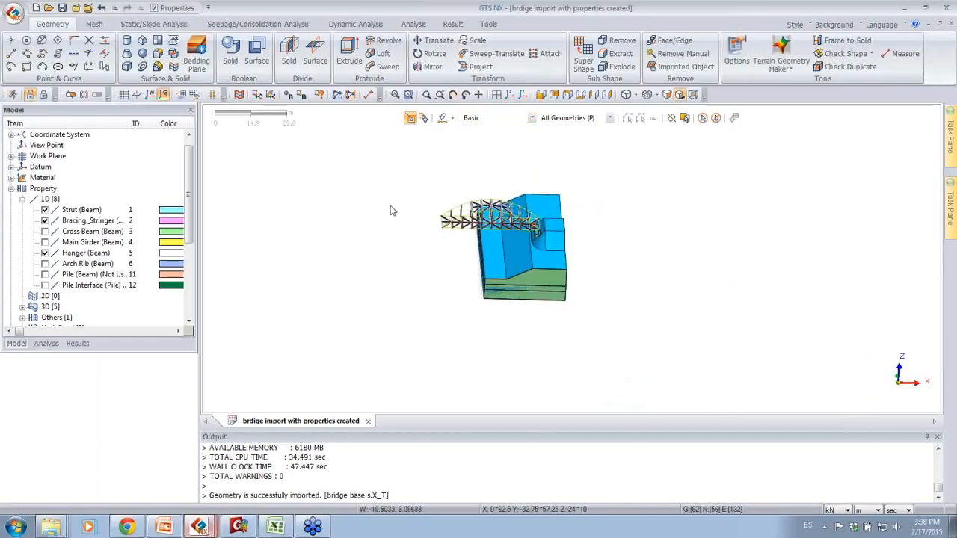
scroll(400, 199, up, 2)
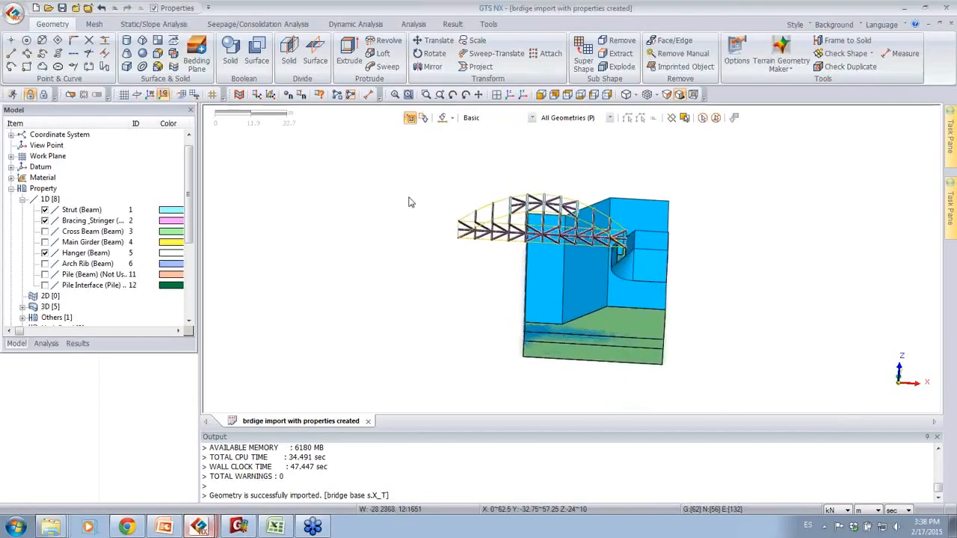
Step: Display the datum X, Y and Z axes together with the XY, YZ and XZ planes
click(11, 156)
click(11, 156)
click(11, 135)
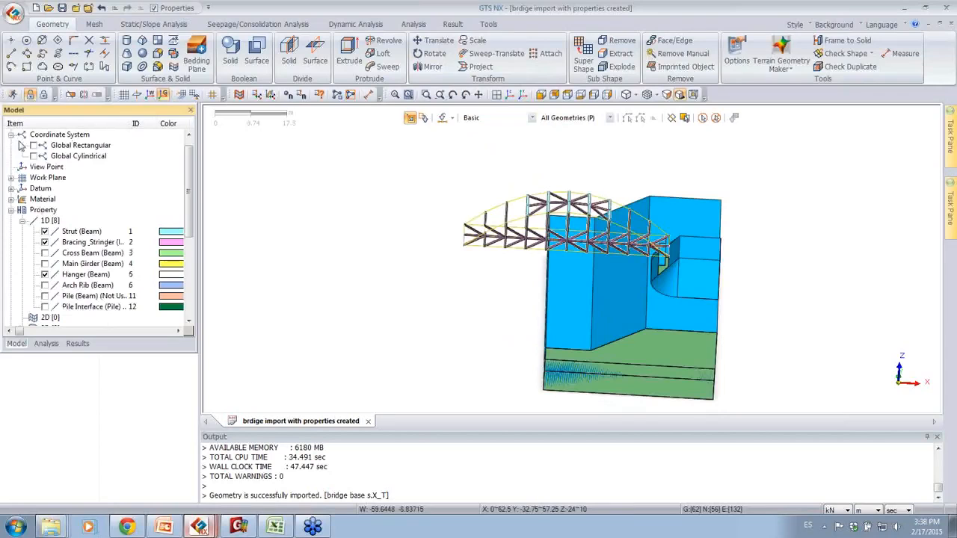
click(11, 135)
click(12, 167)
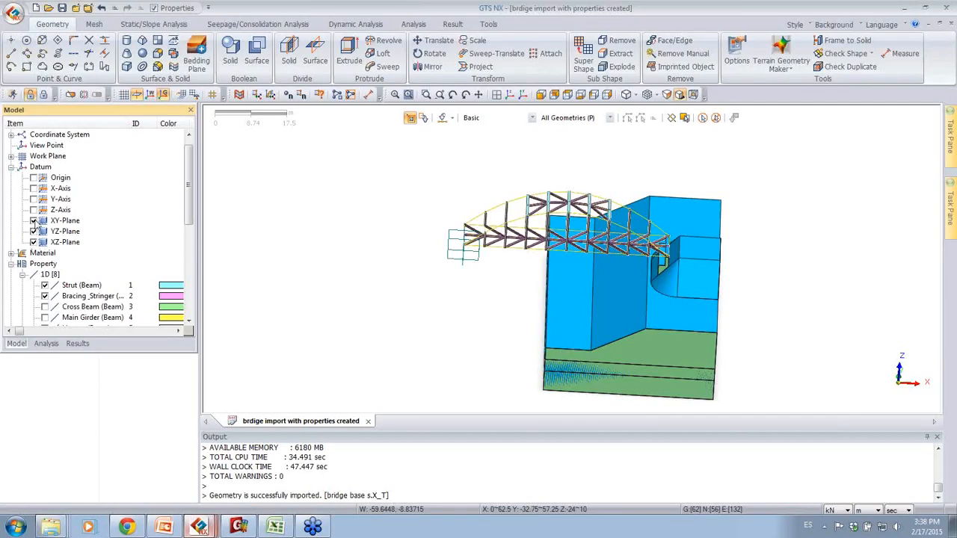
middle_drag(522, 297, 245, 259)
click(33, 210)
click(32, 199)
click(33, 189)
middle_drag(366, 260, 473, 213)
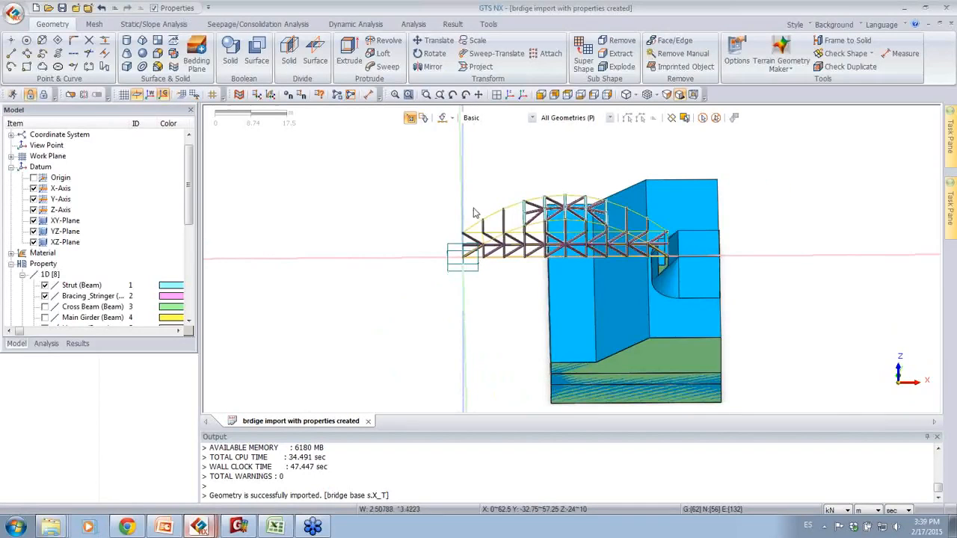
Step: Select the whole base for Mirror and pick the datum plane perpendicular to the bridge's length as the mirror plane
click(431, 67)
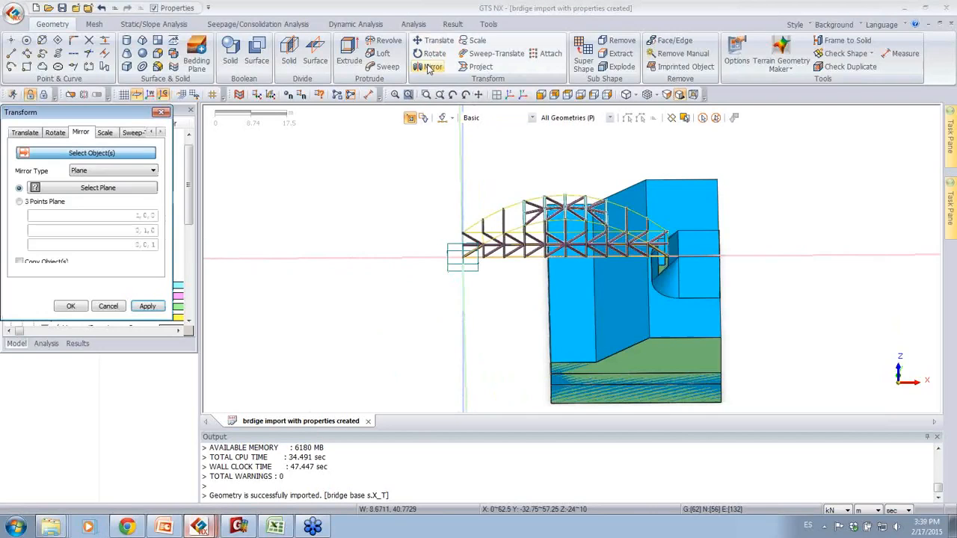
click(703, 118)
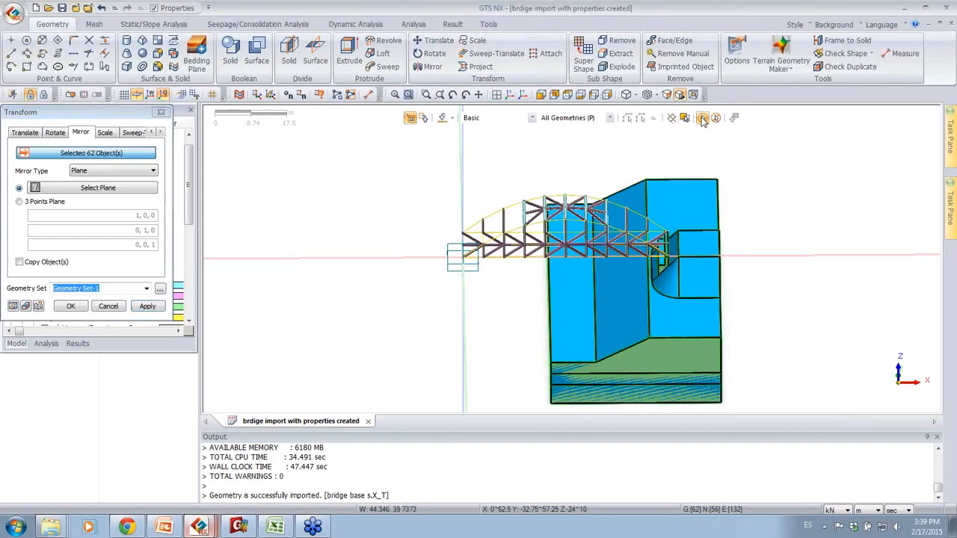
click(98, 191)
middle_drag(512, 280, 536, 288)
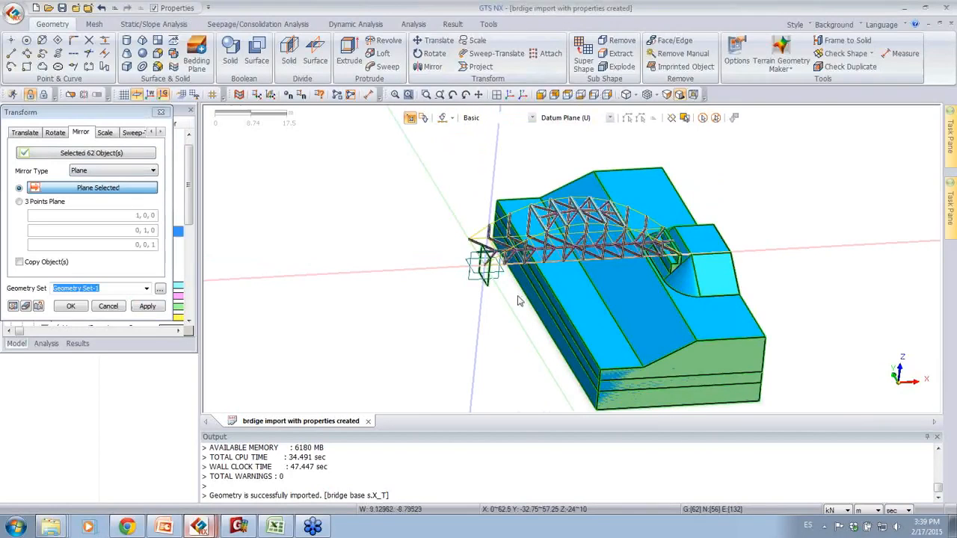
Step: Preview the mirrored base, enable Copy Object(s) and create the mirrored copy in Geometry Set-1
click(12, 306)
middle_drag(355, 278, 324, 258)
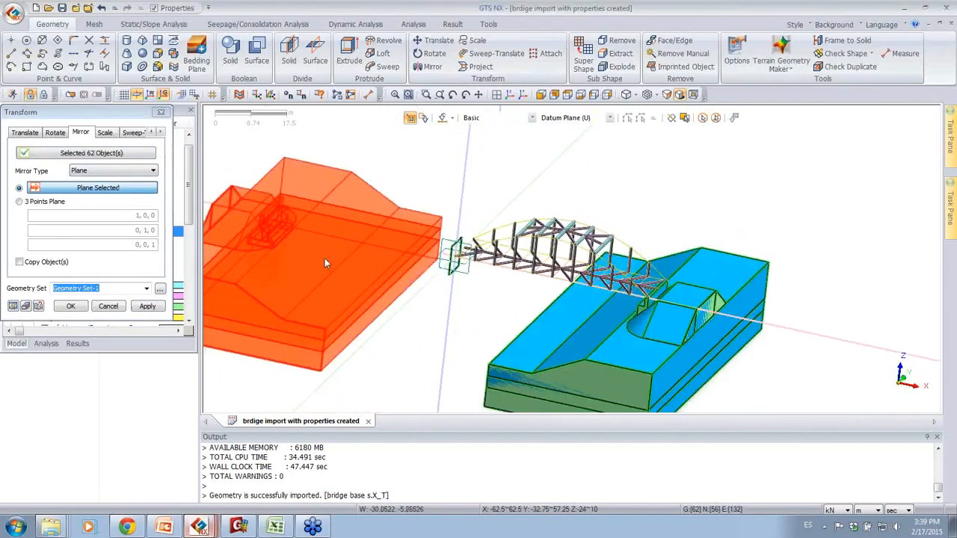
click(21, 263)
click(71, 307)
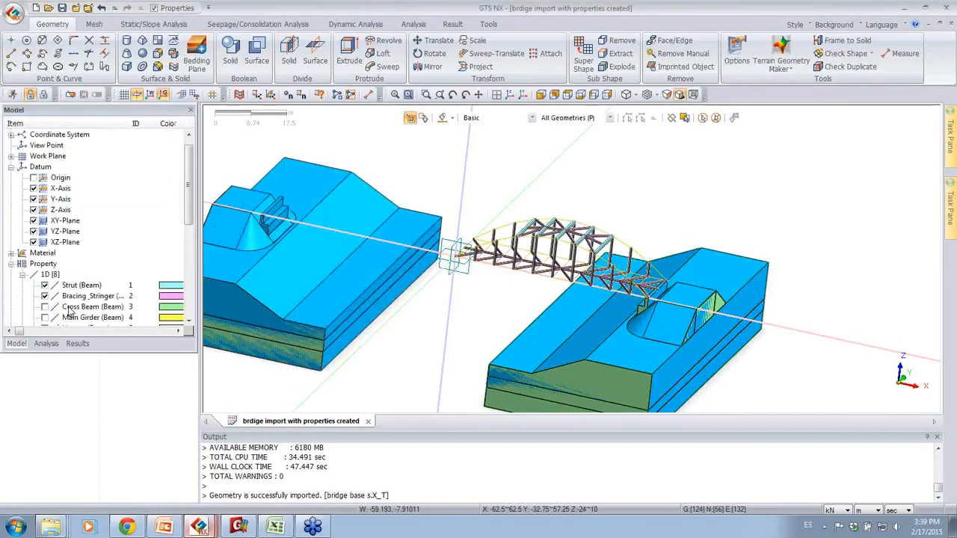
middle_drag(542, 363, 449, 316)
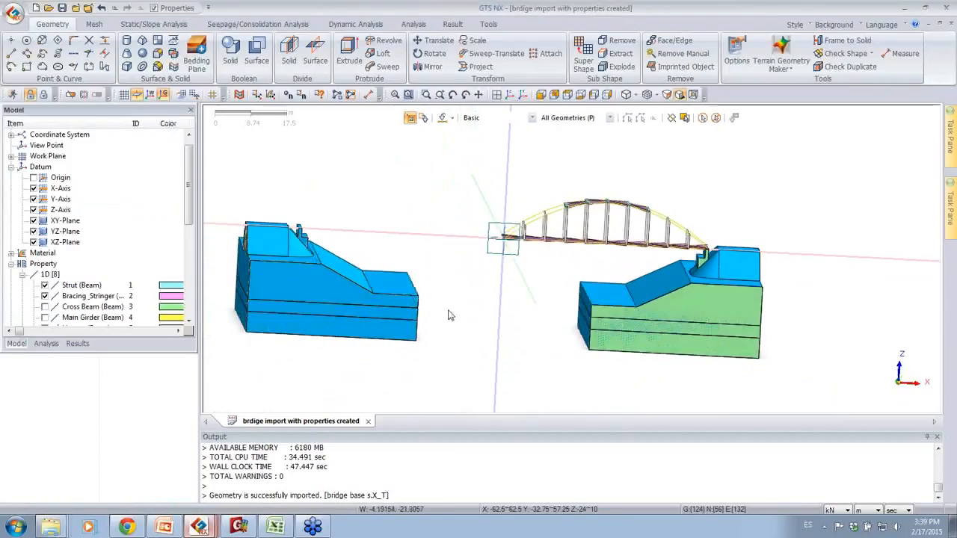
Step: Select the mirrored base for Translate and define a two-point vector from its abutment at -50, 7, 0 to the bridge end at 0, 7, 0
click(437, 41)
drag(215, 177, 442, 394)
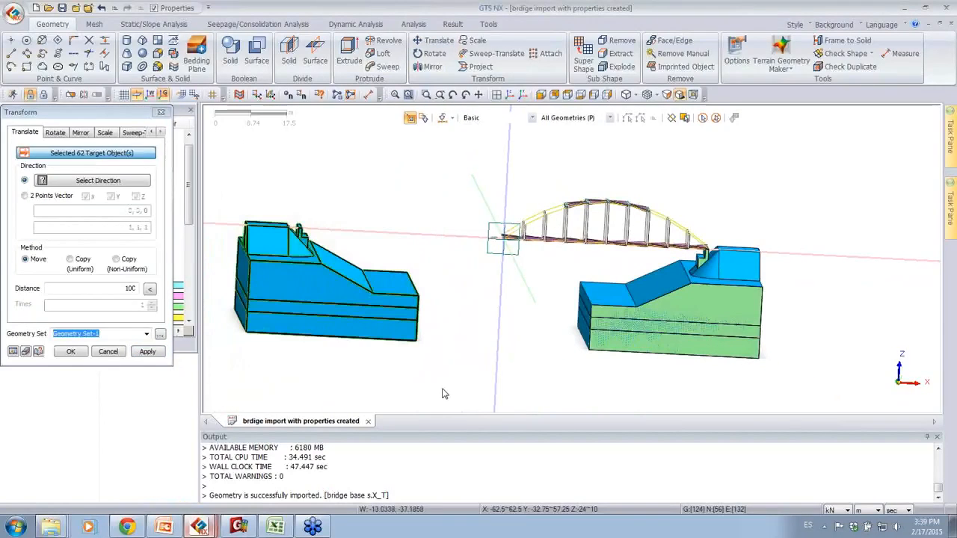
click(49, 193)
middle_drag(404, 224, 332, 190)
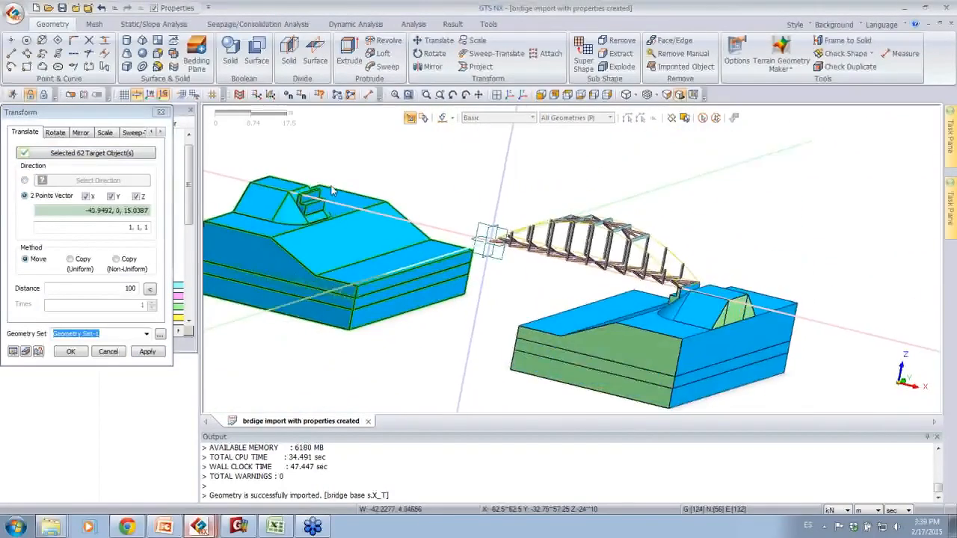
scroll(331, 191, up, 5)
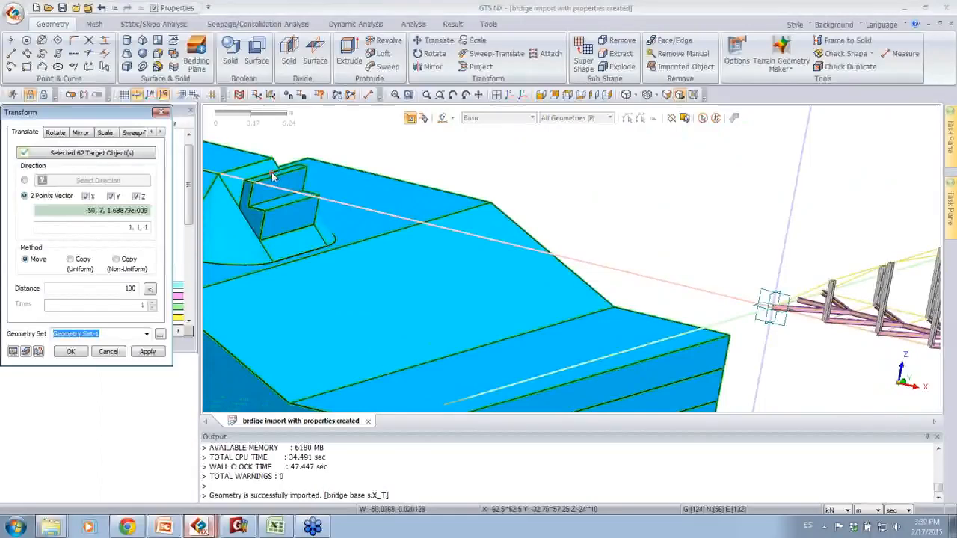
click(274, 177)
middle_drag(273, 176, 782, 326)
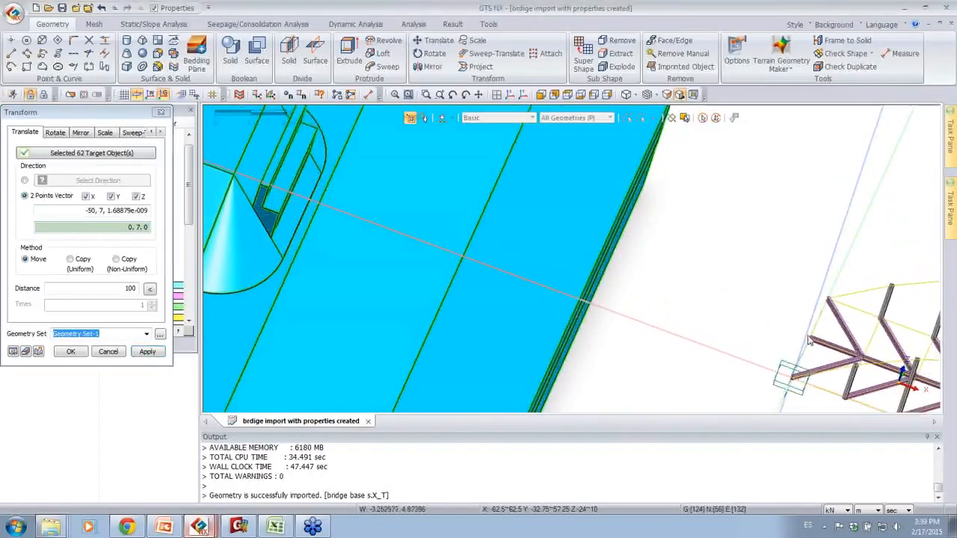
click(809, 341)
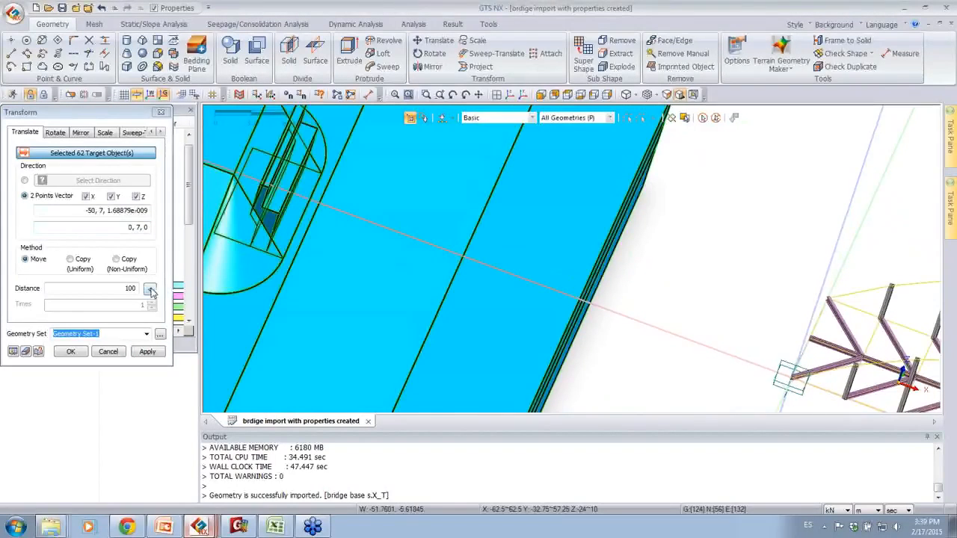
Step: Take the 50 m move distance from the two-point vector, preview the translation and move the mirrored base under the bridge end
click(150, 290)
click(13, 353)
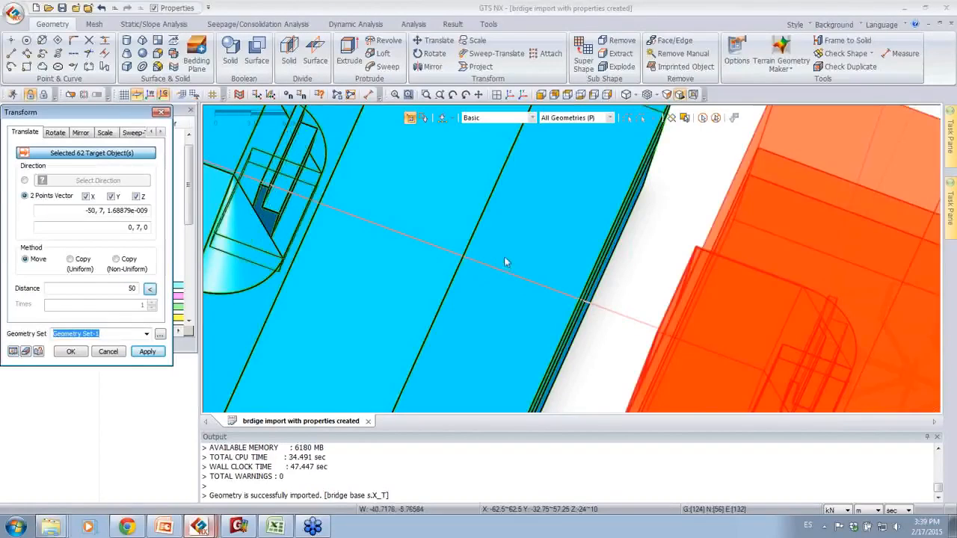
middle_drag(506, 259, 765, 368)
scroll(680, 236, down, 5)
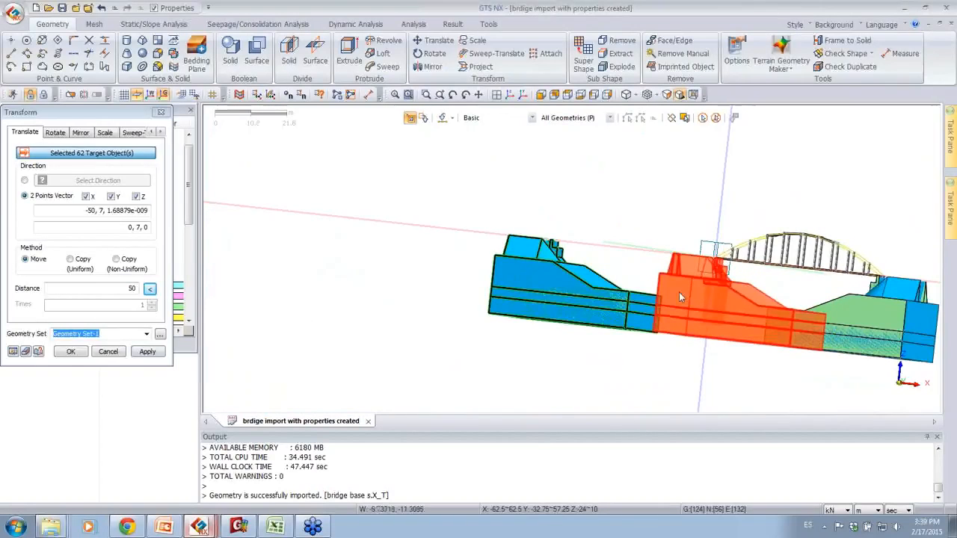
scroll(707, 332, up, 3)
middle_drag(822, 263, 747, 241)
middle_drag(475, 218, 619, 177)
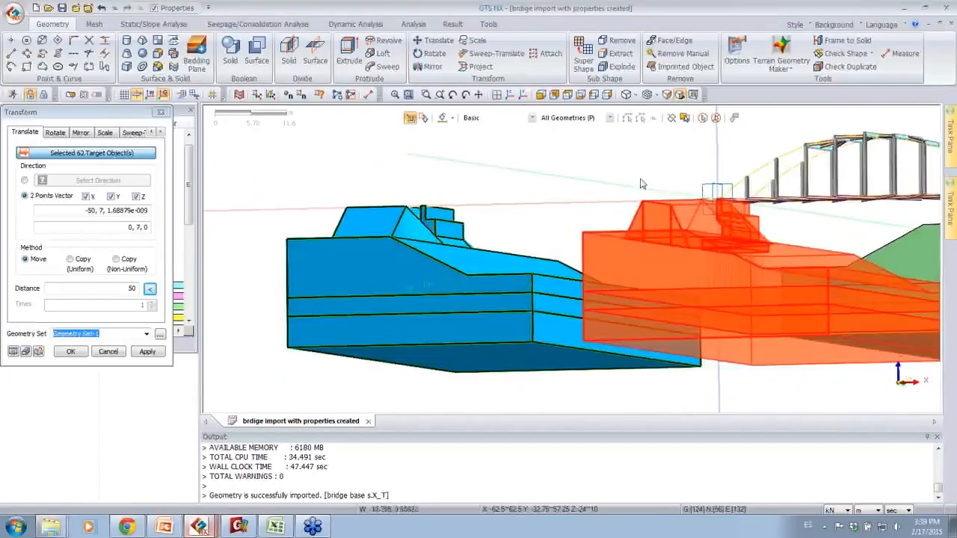
mouse_move(755, 257)
middle_down()
mouse_move(734, 258)
mouse_move(755, 271)
middle_up()
middle_drag(815, 267, 353, 337)
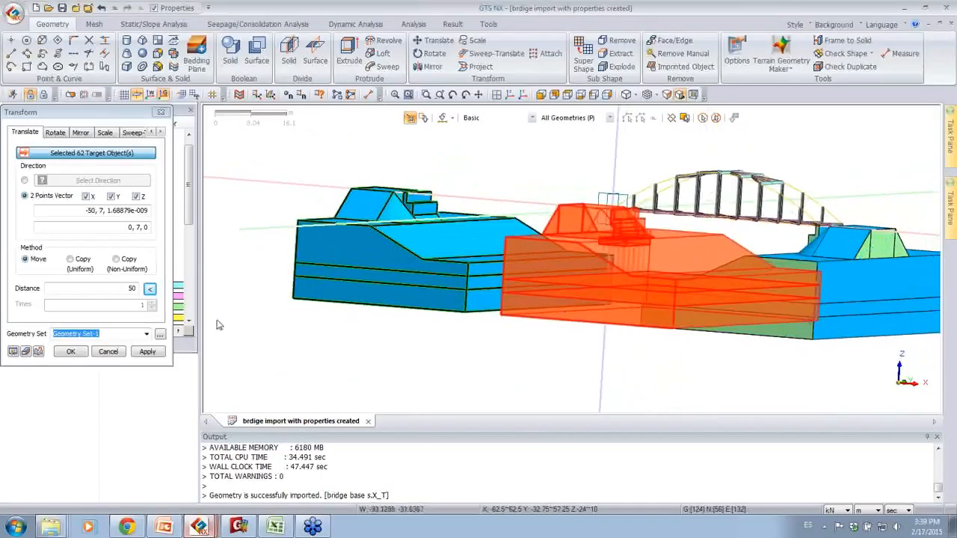
click(81, 355)
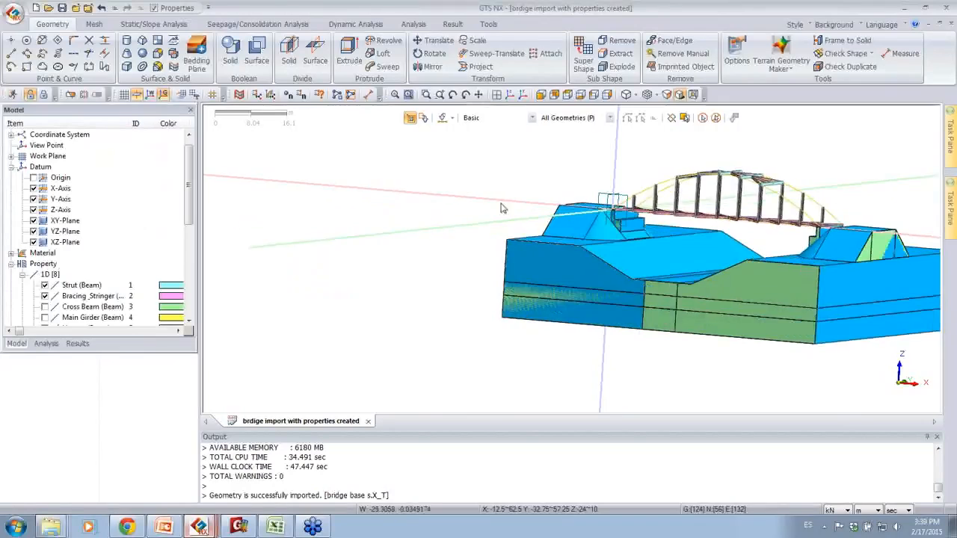
Step: Fuse the upper soil solids of the two base halves with Merge Faces and Delete Tool enabled
middle_drag(502, 207, 598, 233)
middle_drag(821, 174, 799, 188)
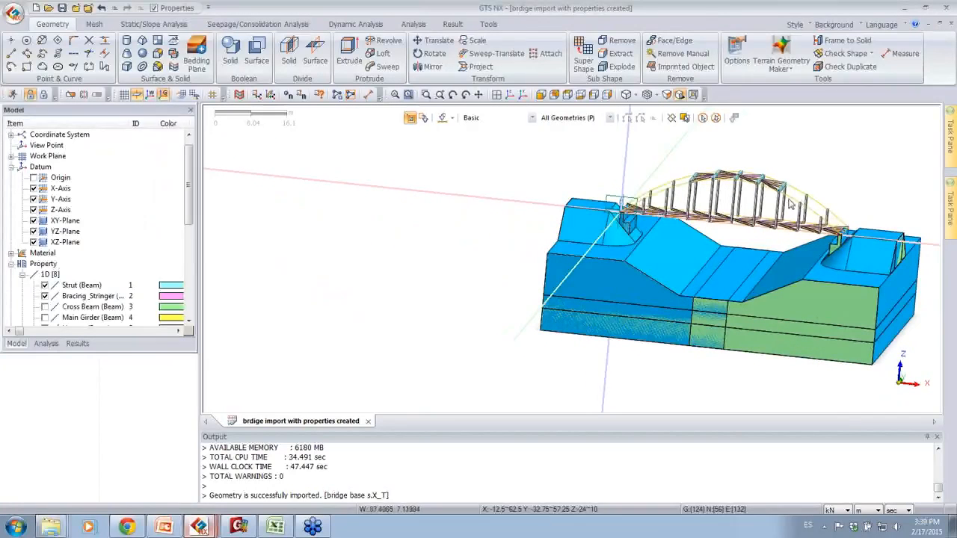
mouse_move(823, 262)
middle_down()
mouse_move(774, 272)
mouse_move(815, 300)
mouse_move(828, 263)
middle_up()
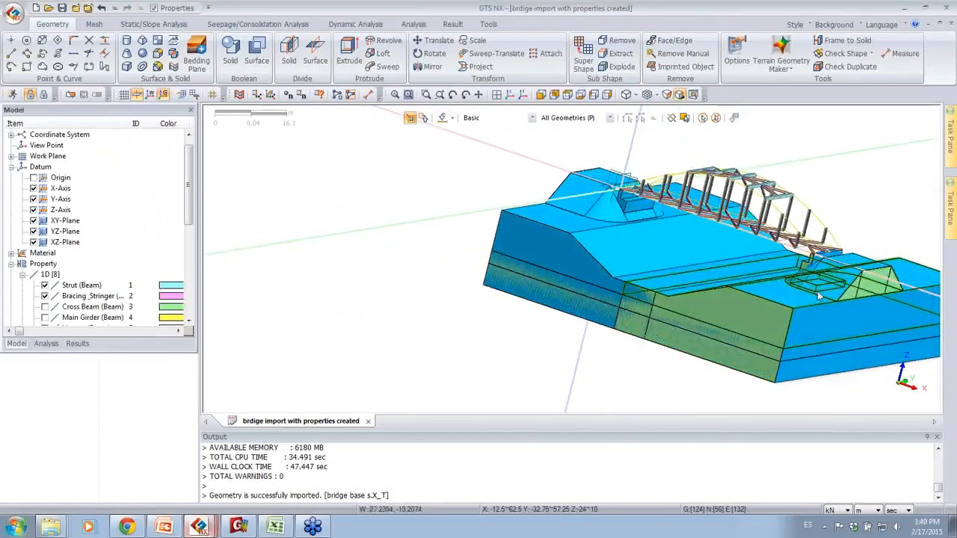
key(super)
click(450, 224)
middle_drag(871, 221, 651, 287)
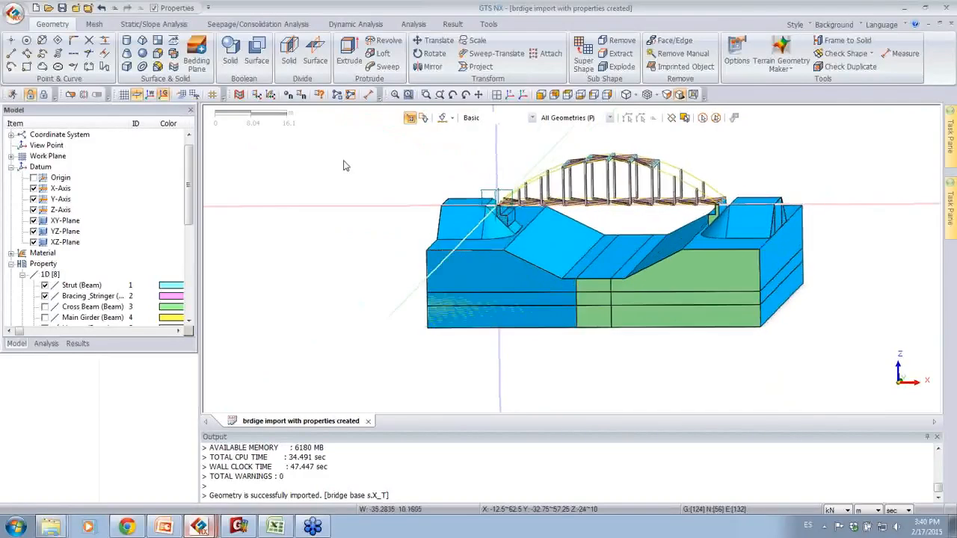
click(230, 60)
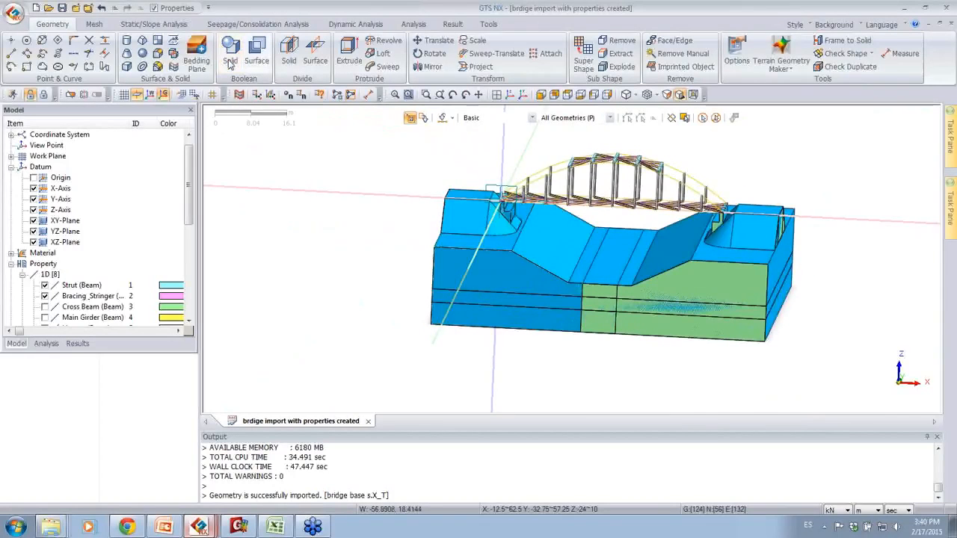
click(254, 97)
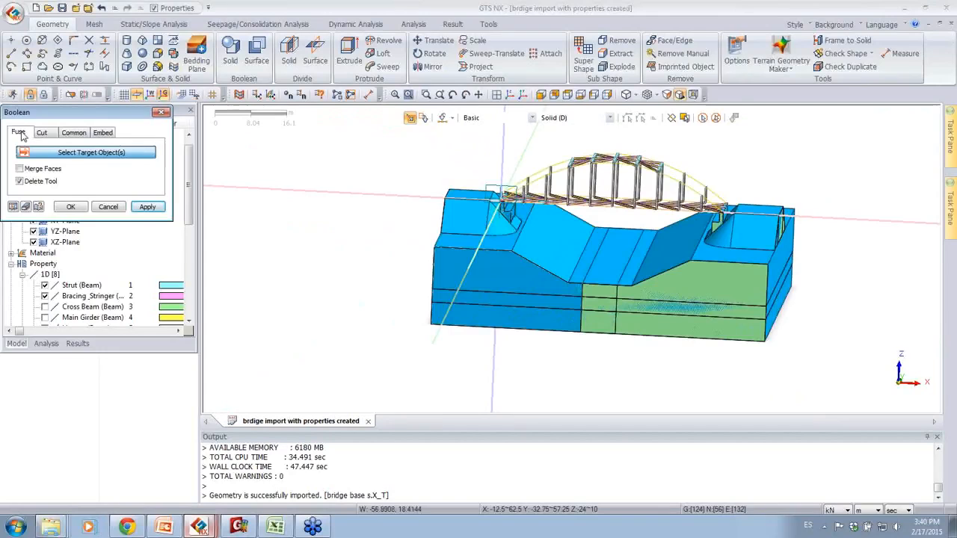
click(474, 274)
click(727, 290)
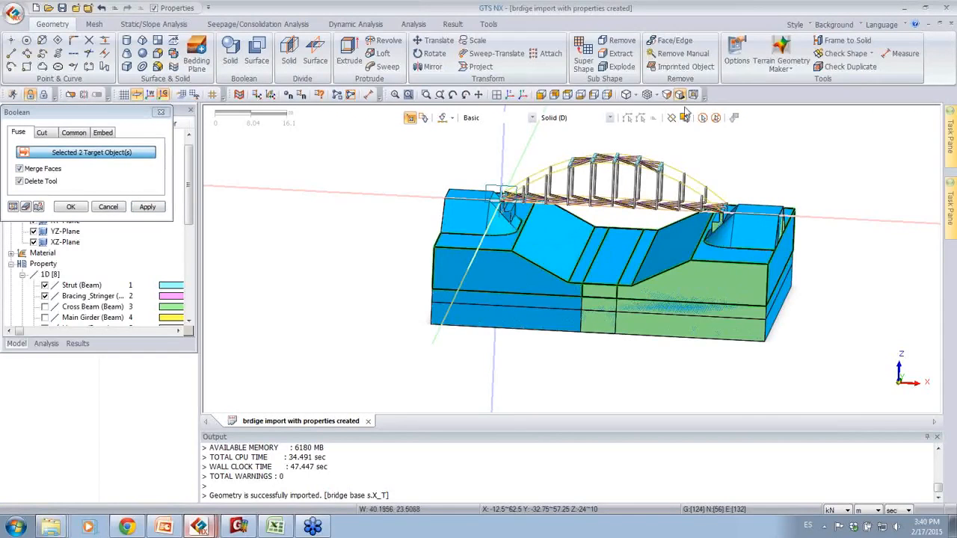
middle_drag(707, 124, 756, 148)
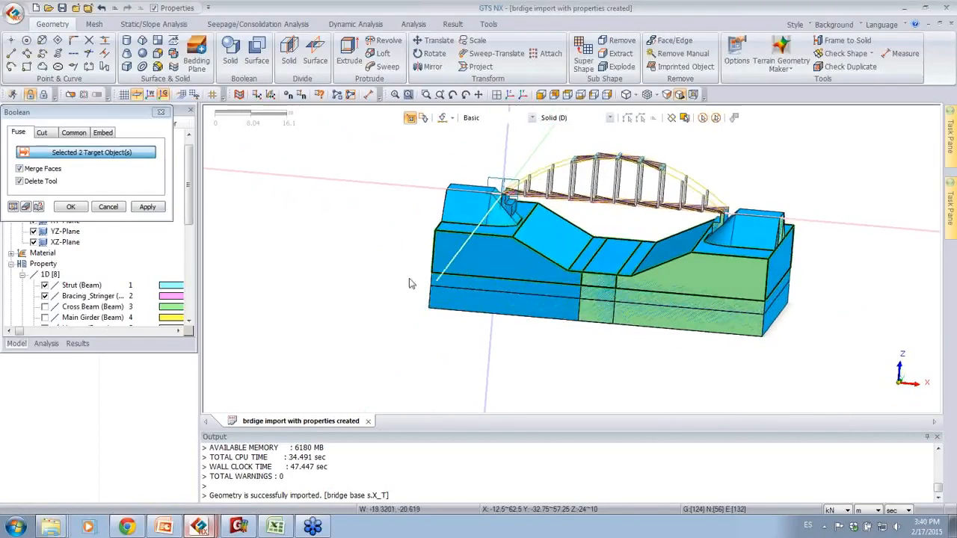
click(148, 207)
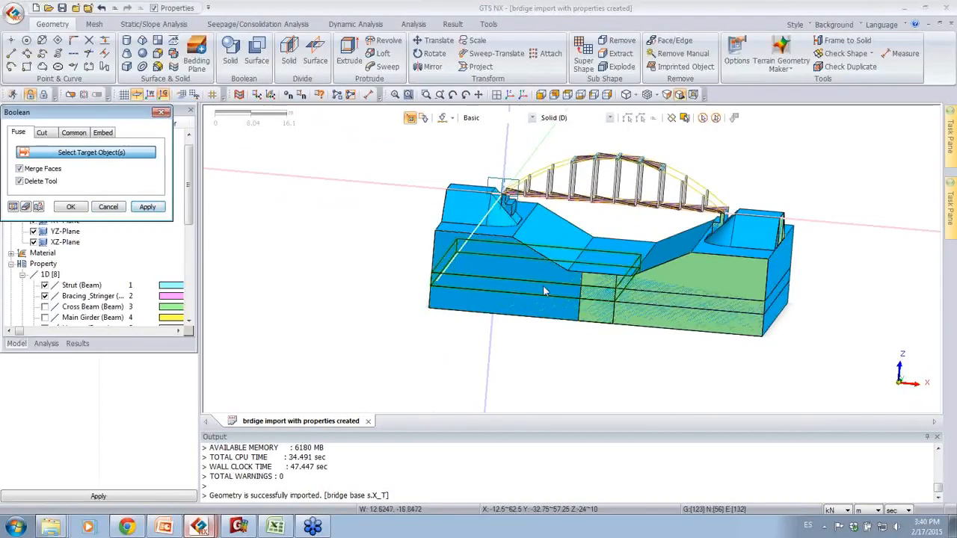
Step: Fuse the middle and the bottom soil solids of the two base halves with Merge Faces and Delete Tool enabled
click(620, 299)
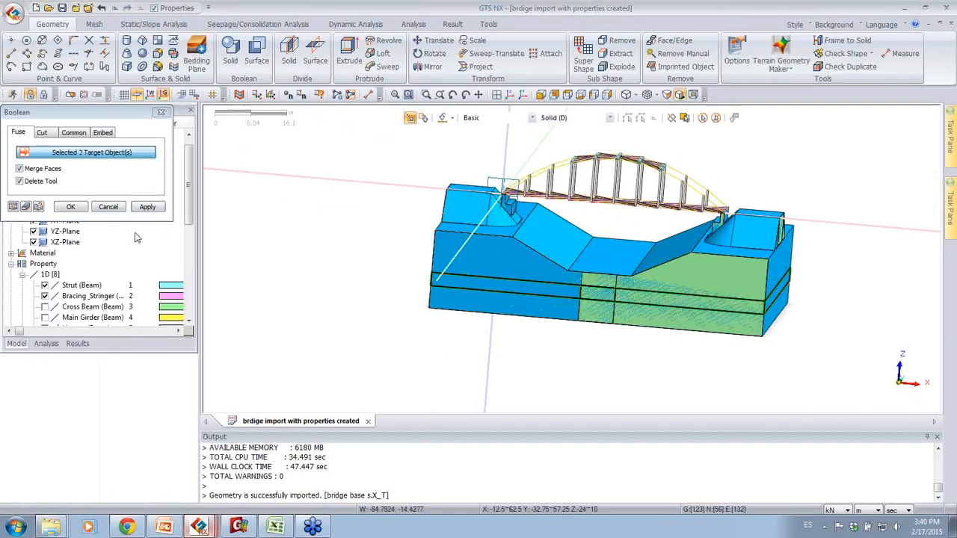
click(149, 208)
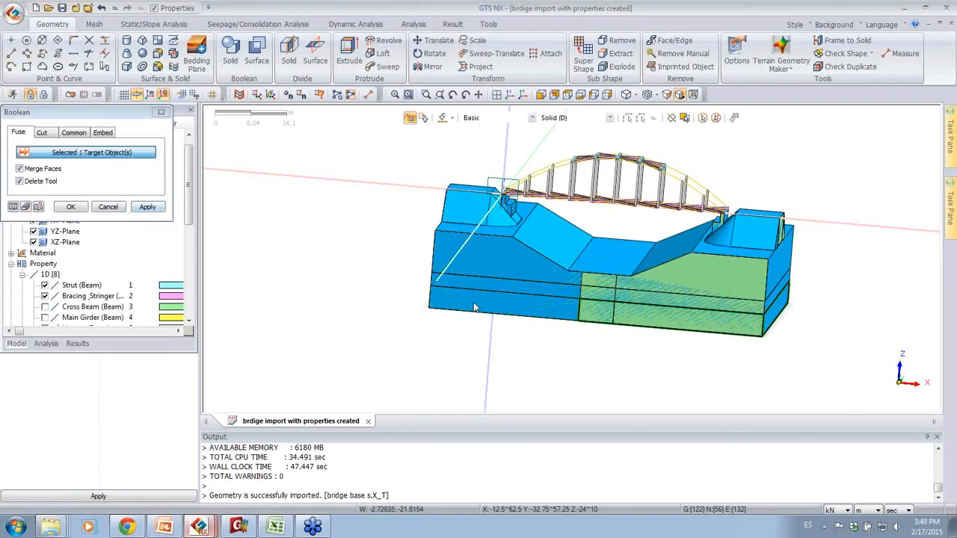
click(72, 207)
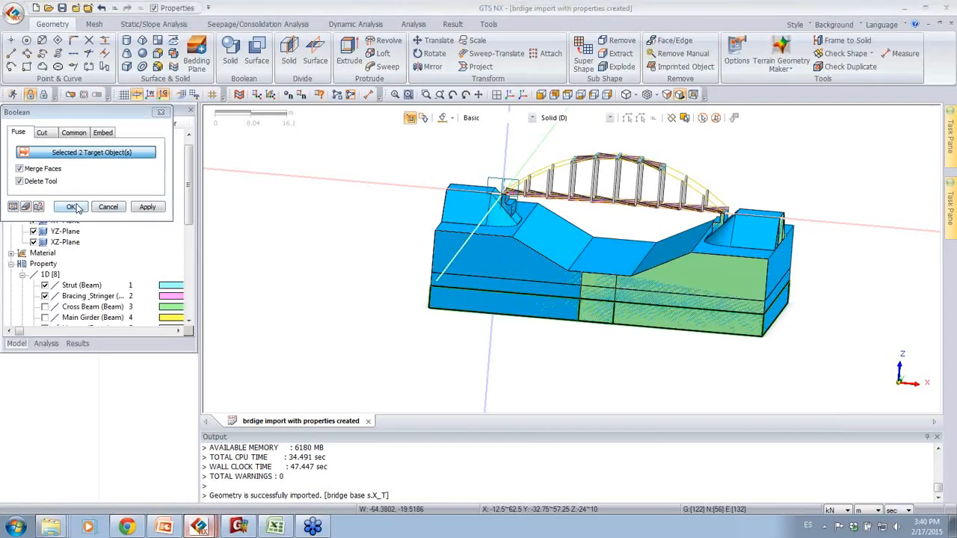
Step: Hide the curves and surfaces of Geometry Set-1 and inspect the remaining fused soil solids from several sides
click(11, 264)
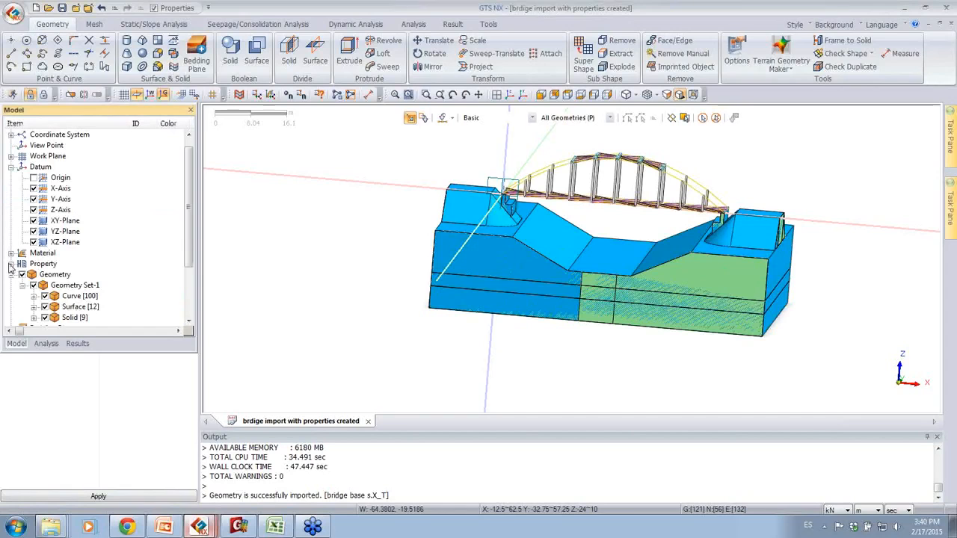
click(44, 307)
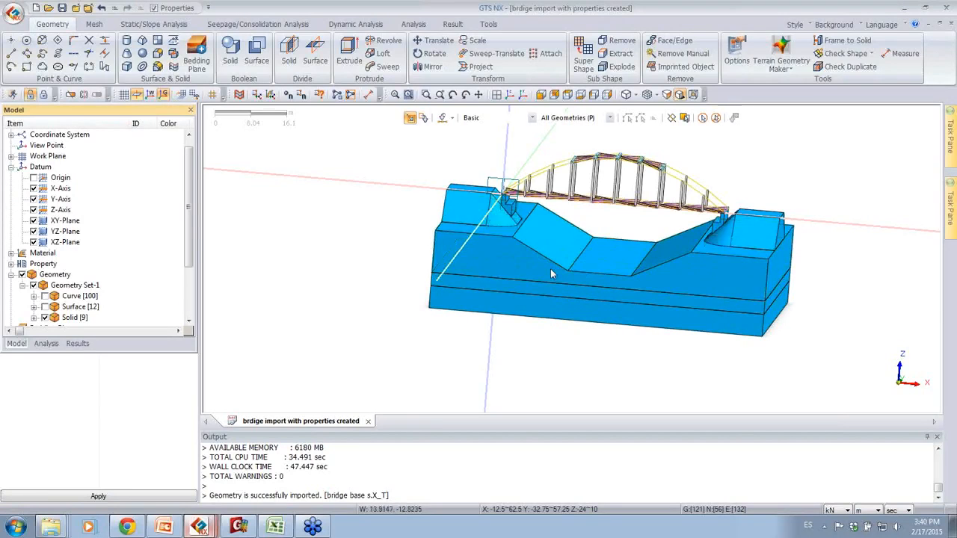
middle_drag(626, 326, 567, 188)
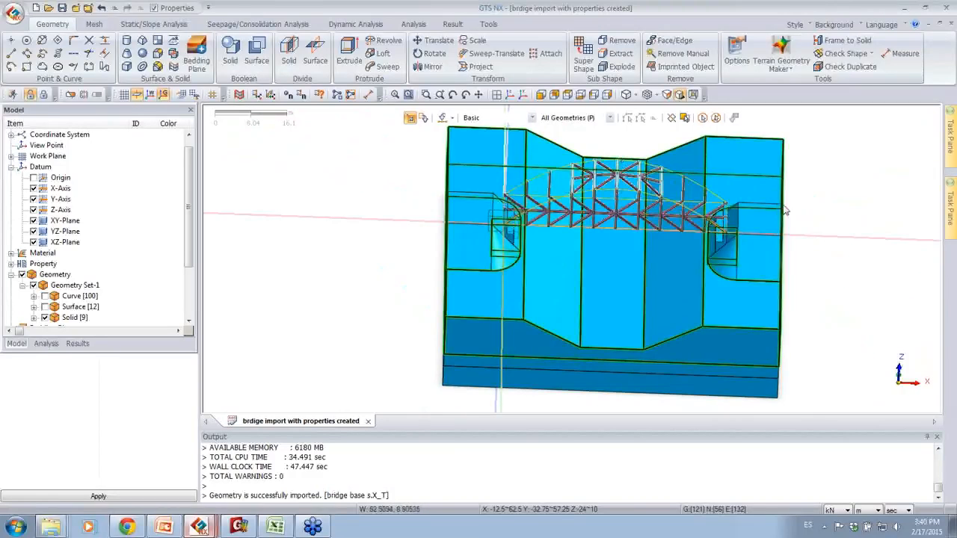
middle_drag(662, 199, 882, 204)
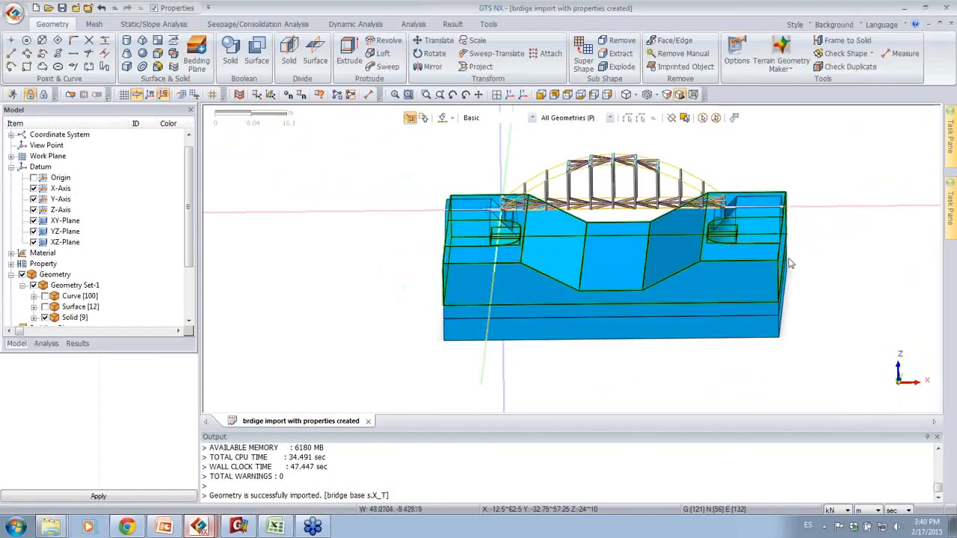
middle_drag(883, 243, 841, 245)
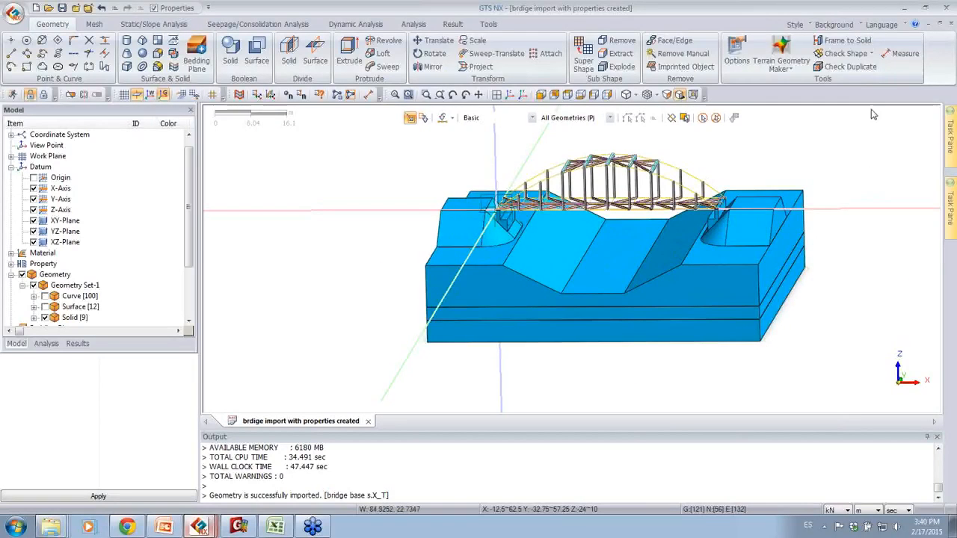
Step: Check the visible shapes for duplicate edges and faces with 0.0001 m tolerance, and examine the shared faces between the soil layers and abutments
click(851, 69)
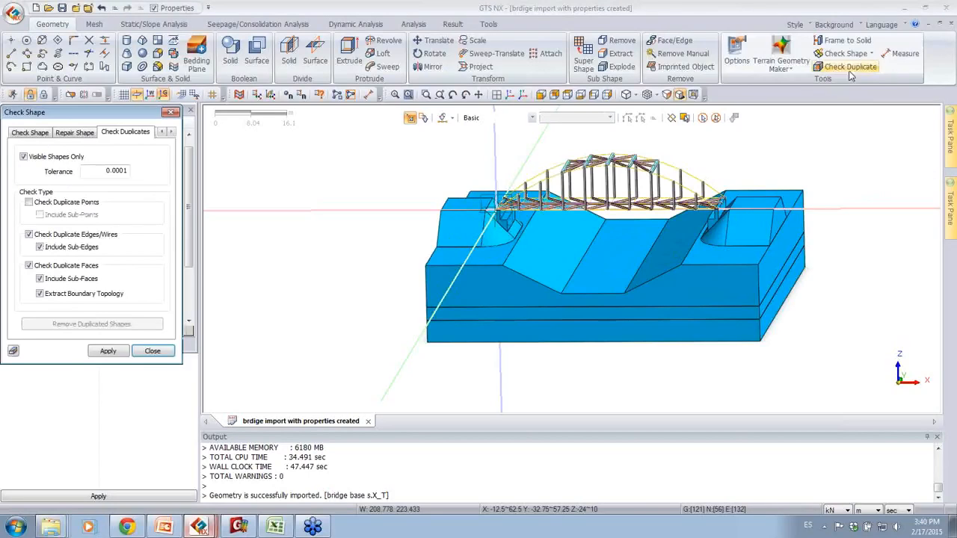
click(107, 352)
middle_drag(342, 248, 319, 237)
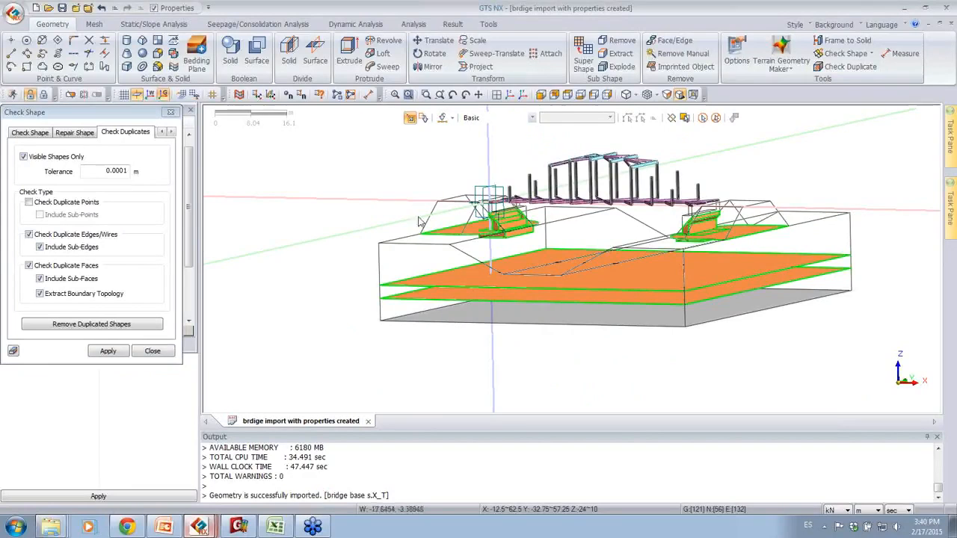
scroll(619, 306, up, 5)
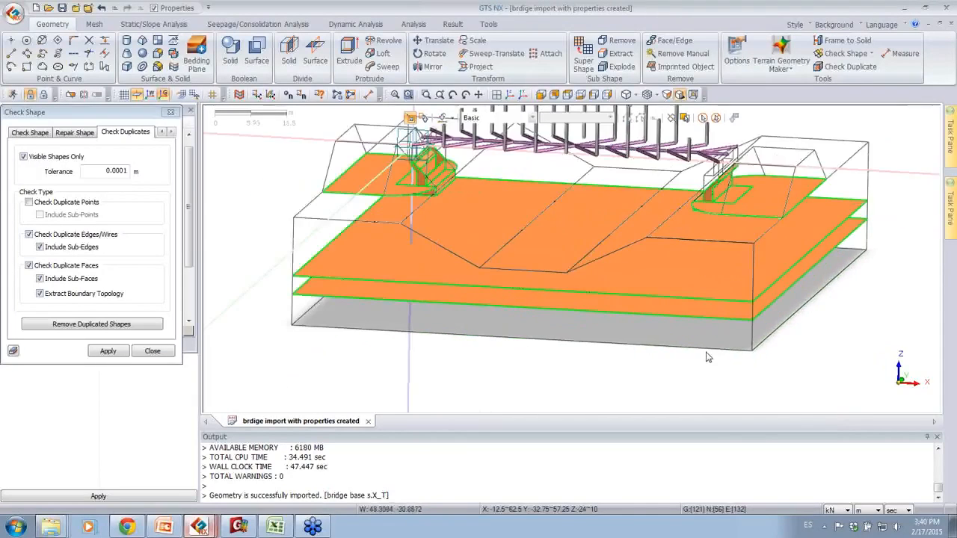
middle_drag(702, 326, 624, 252)
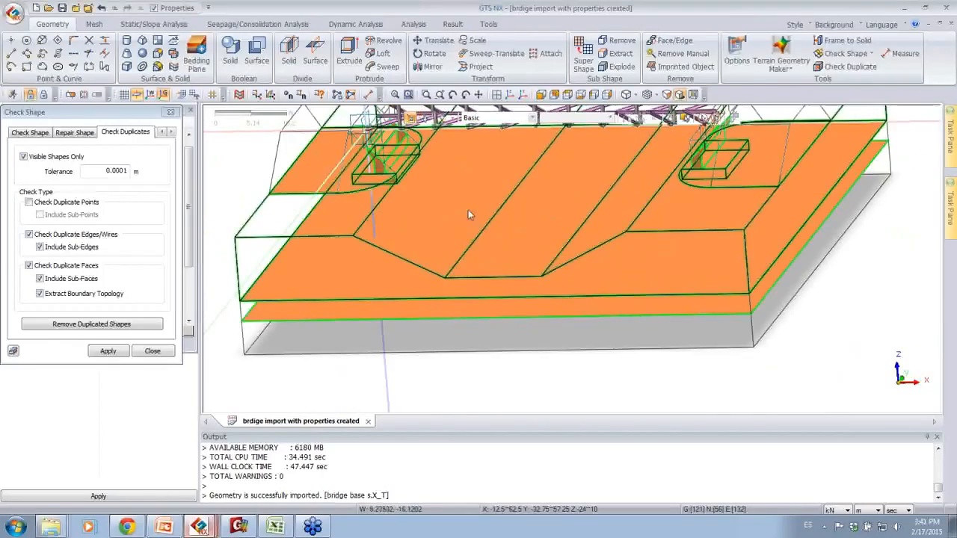
middle_drag(471, 213, 795, 216)
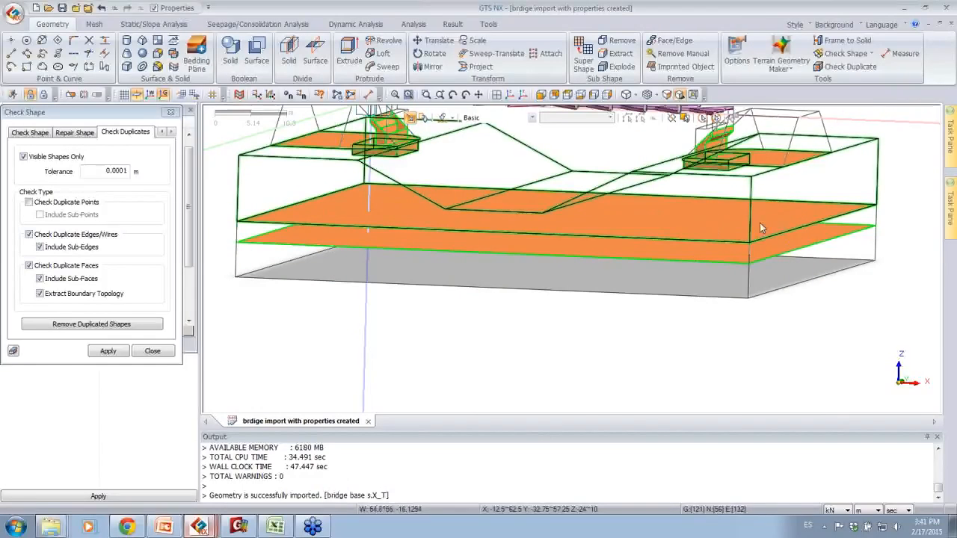
middle_drag(501, 236, 445, 261)
scroll(441, 231, up, 4)
middle_drag(649, 265, 359, 181)
scroll(465, 231, down, 5)
middle_drag(641, 287, 745, 290)
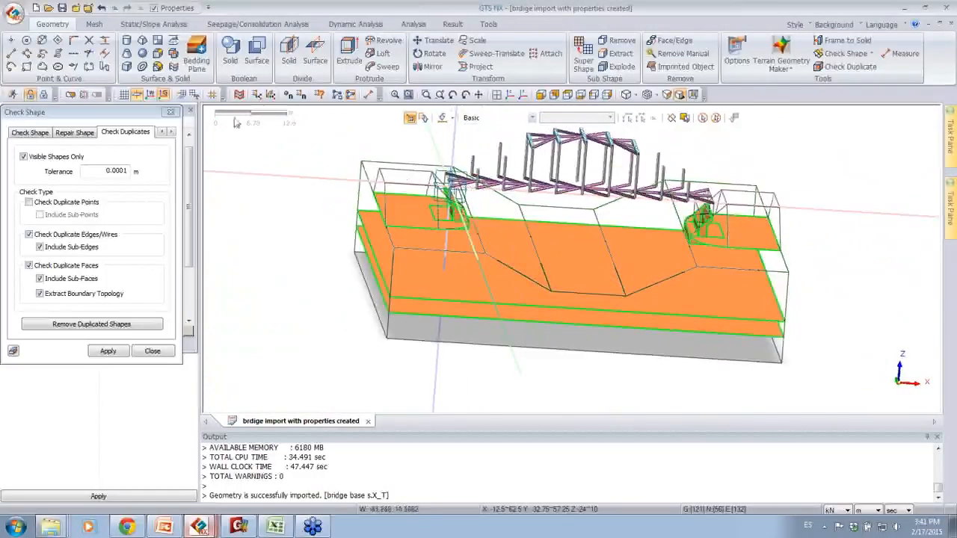
click(171, 112)
click(172, 66)
click(82, 152)
click(75, 172)
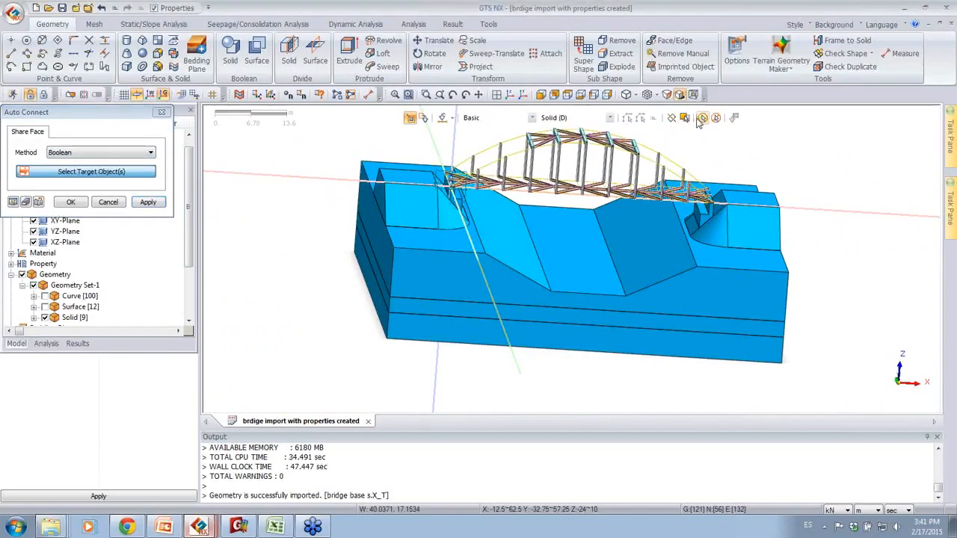
click(701, 119)
click(162, 112)
Step: Hide the embankment solids around both abutments and inspect the exposed abutments and the top soil layer
middle_drag(856, 179, 849, 214)
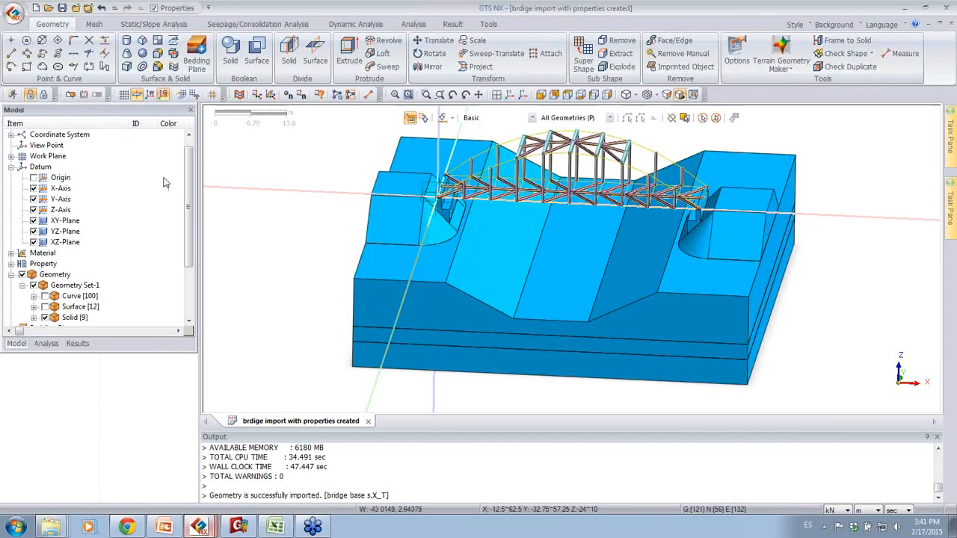
click(12, 167)
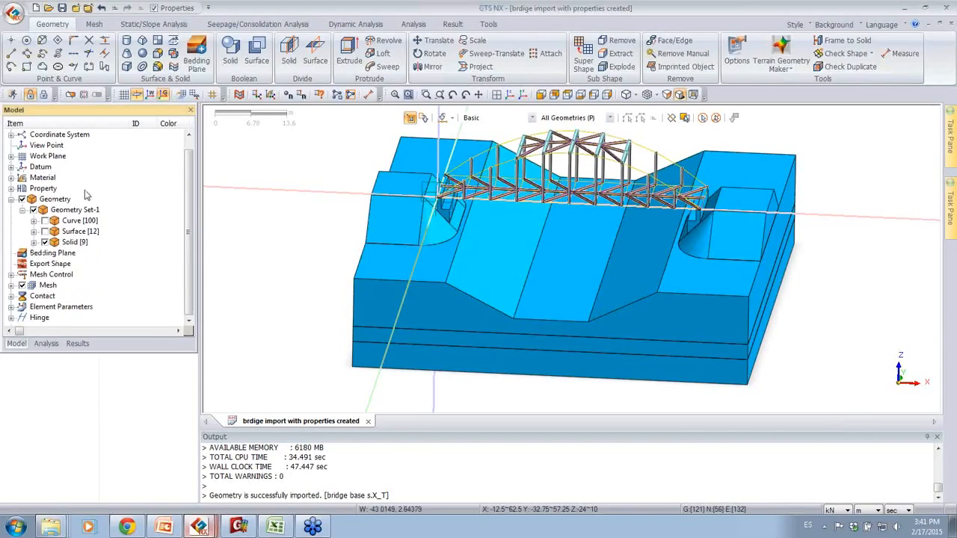
click(34, 242)
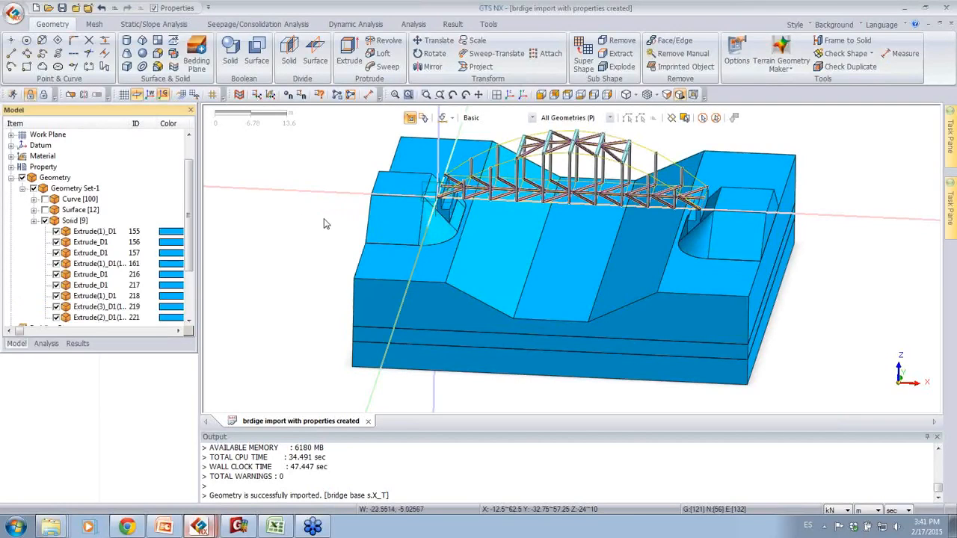
click(374, 223)
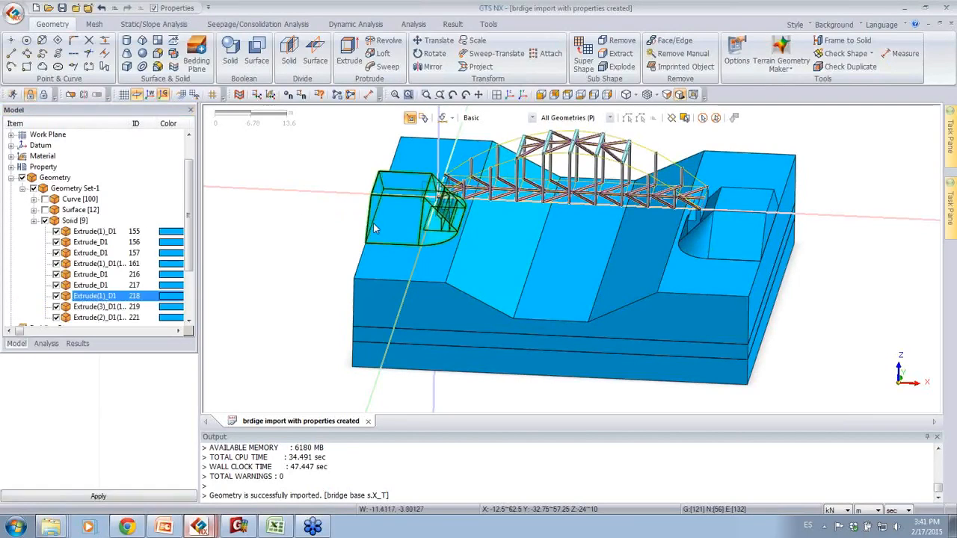
click(56, 297)
click(733, 232)
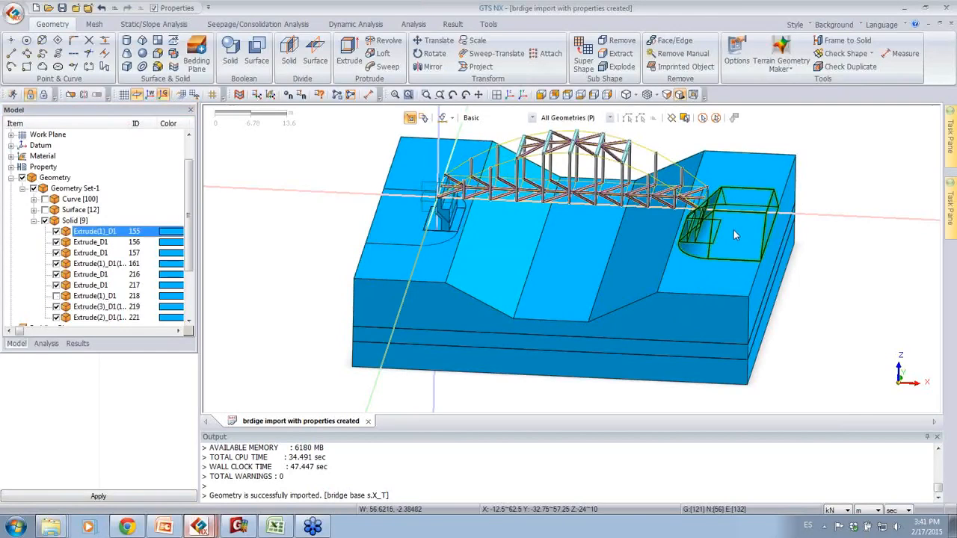
click(56, 232)
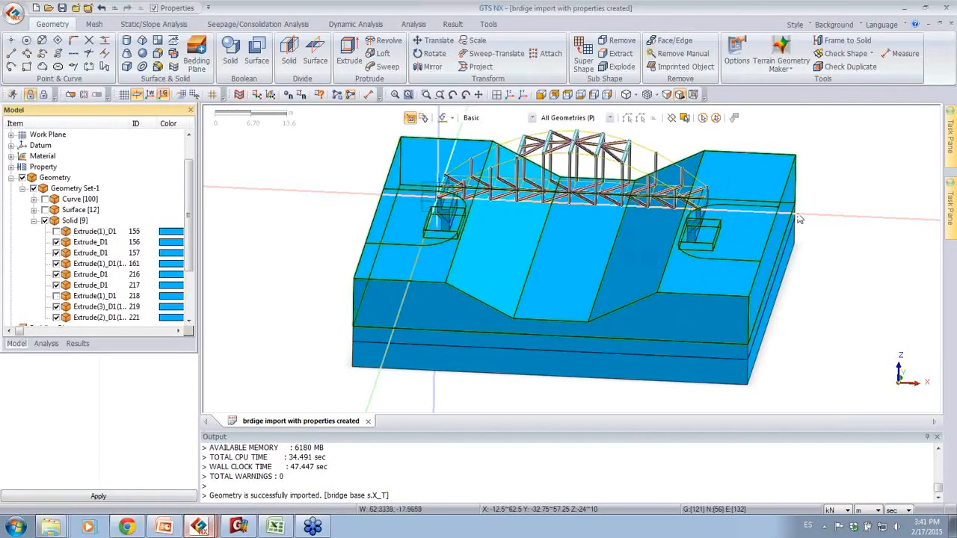
middle_drag(702, 164, 758, 232)
click(733, 262)
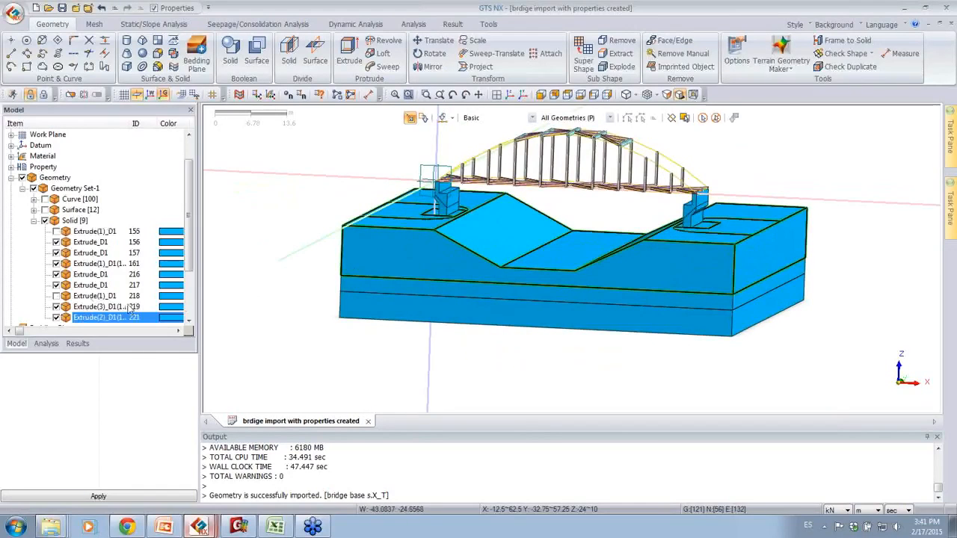
middle_drag(829, 364, 704, 349)
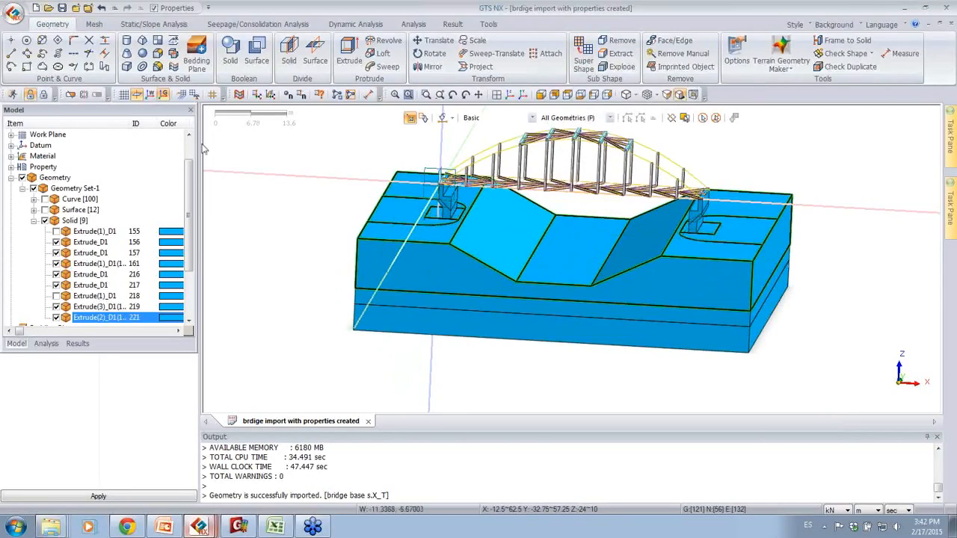
Step: Select the two abutment solids for automatic 3D solid meshing with an element size of 0.5
click(91, 25)
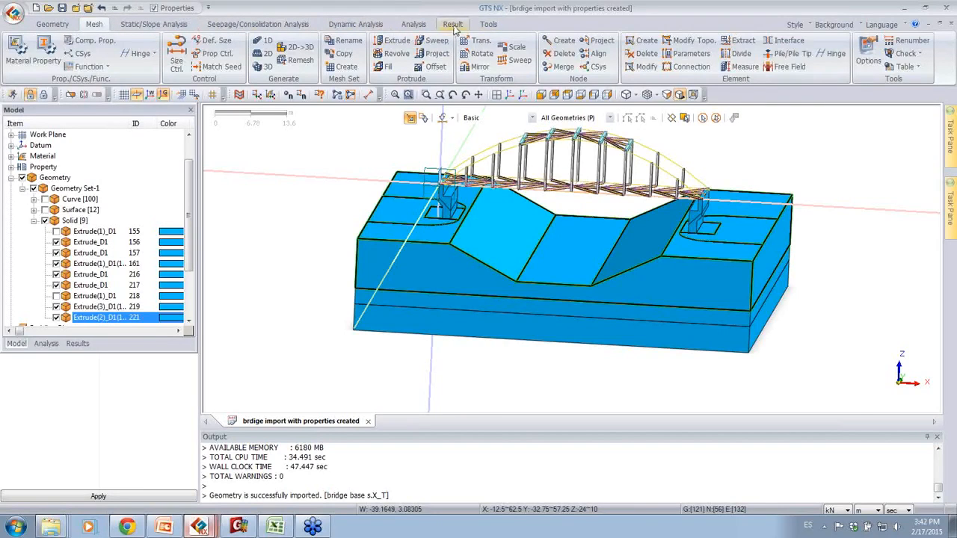
click(716, 121)
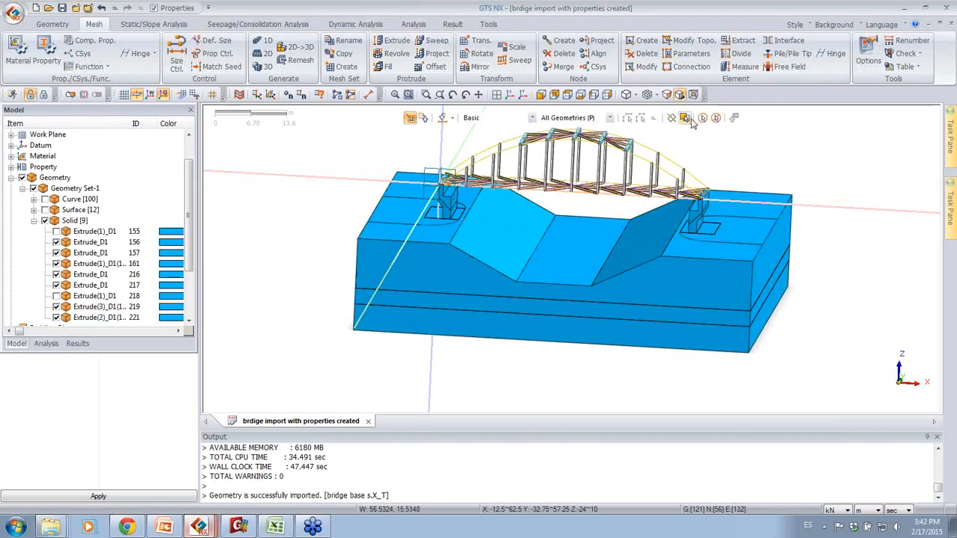
click(260, 67)
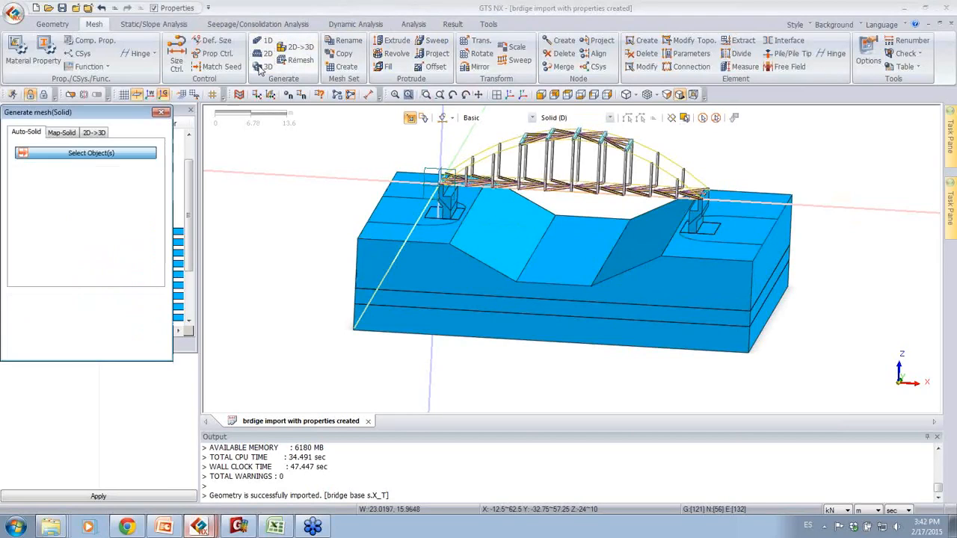
click(449, 210)
click(697, 218)
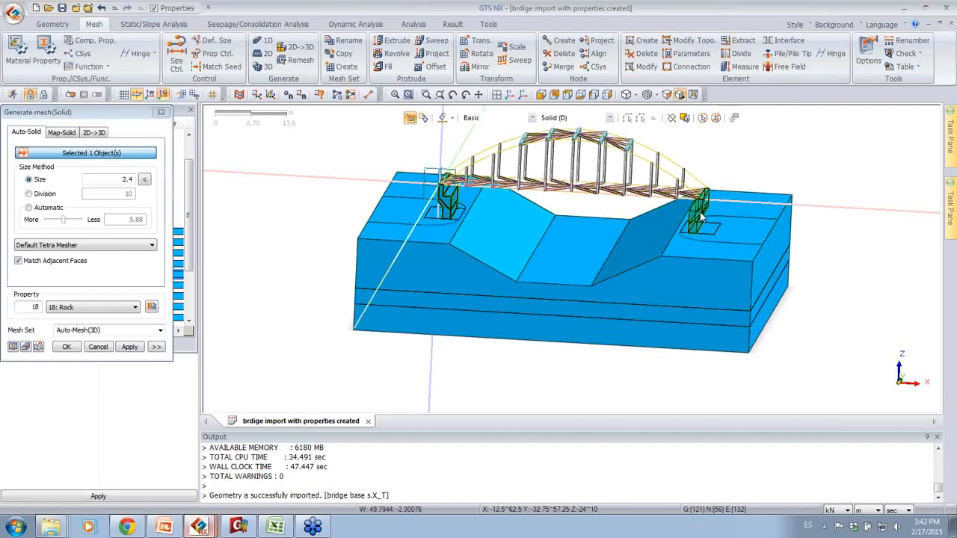
drag(113, 180, 161, 183)
key(BackSpace)
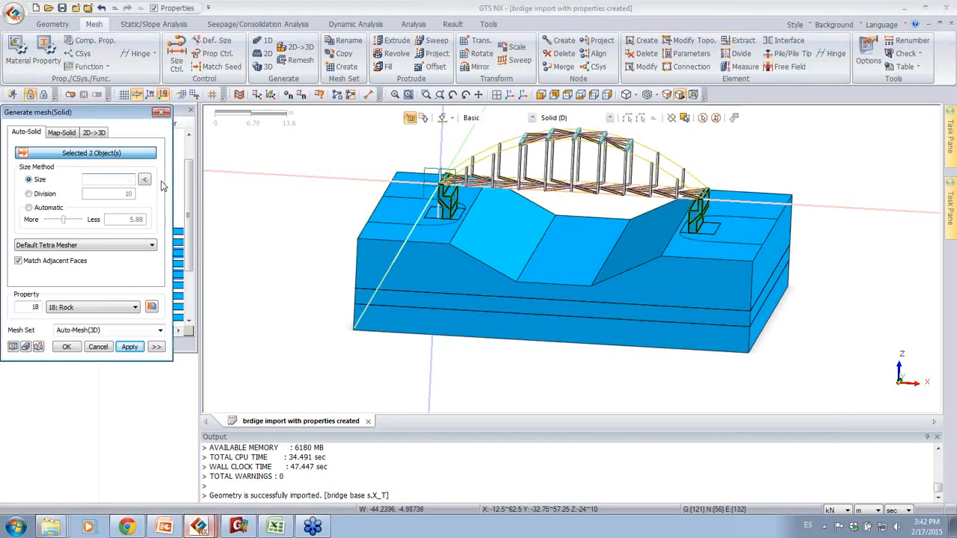
text(5)
Step: Assign property 7: Abutment to the solid mesh and name the mesh set abutment
click(88, 309)
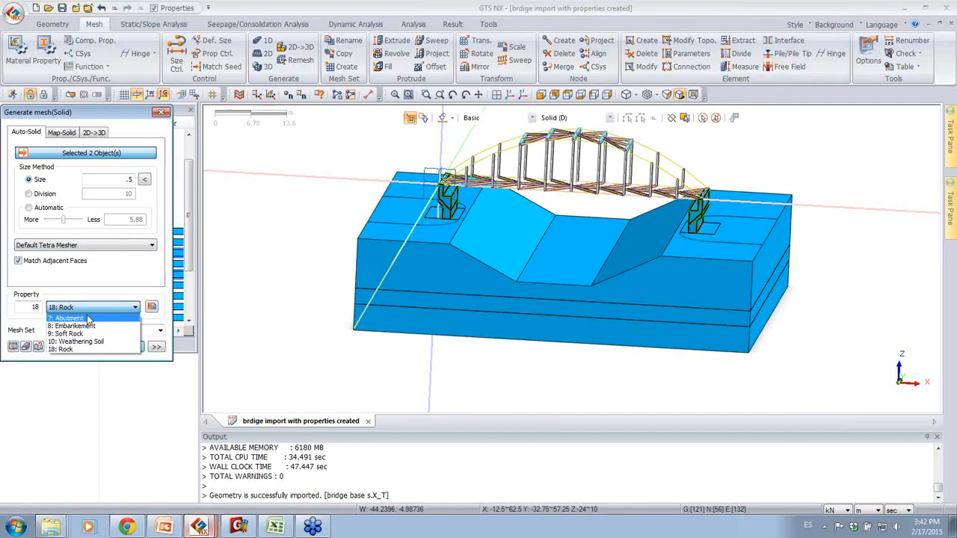
click(88, 319)
click(96, 333)
text(abutment)
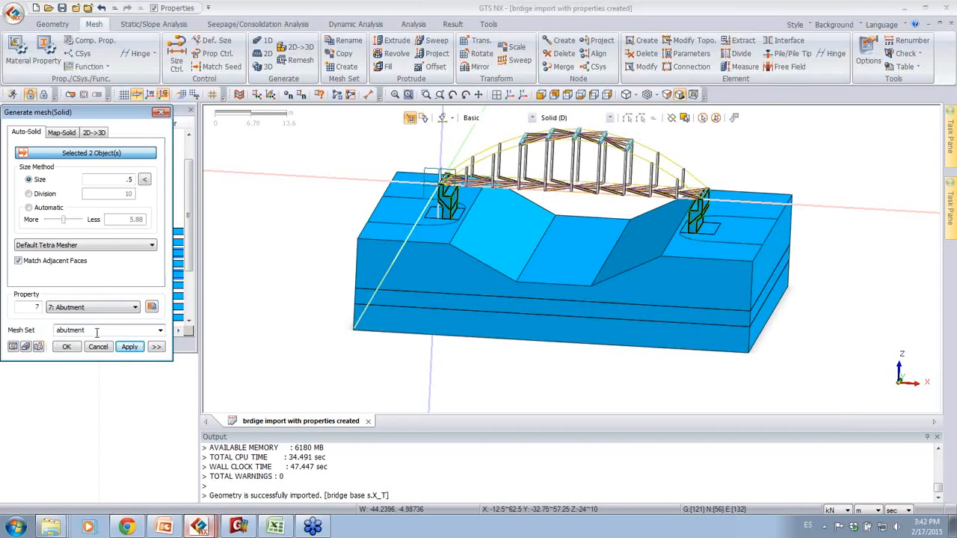
Step: Change the Merge Nodes tolerance in the advanced options of the abutment mesh
click(157, 347)
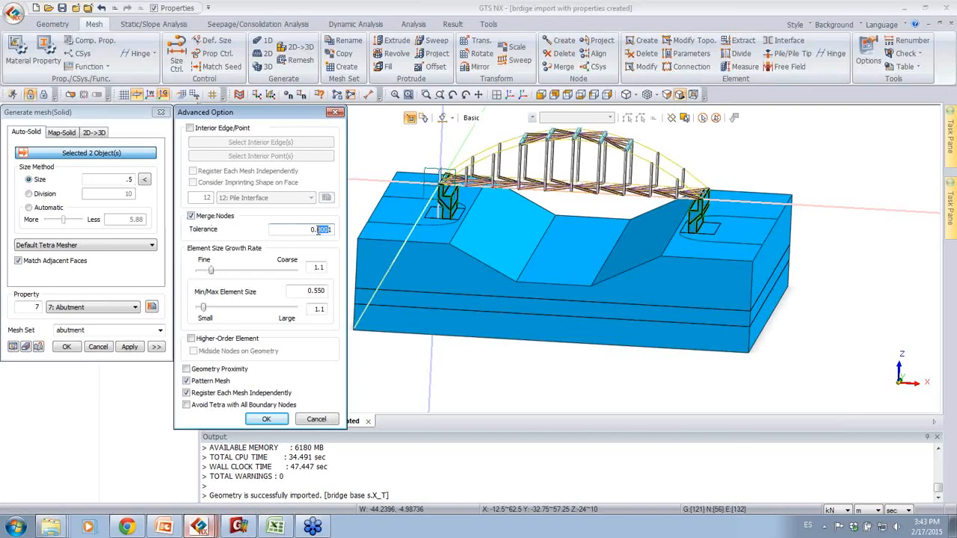
text(1)
click(269, 419)
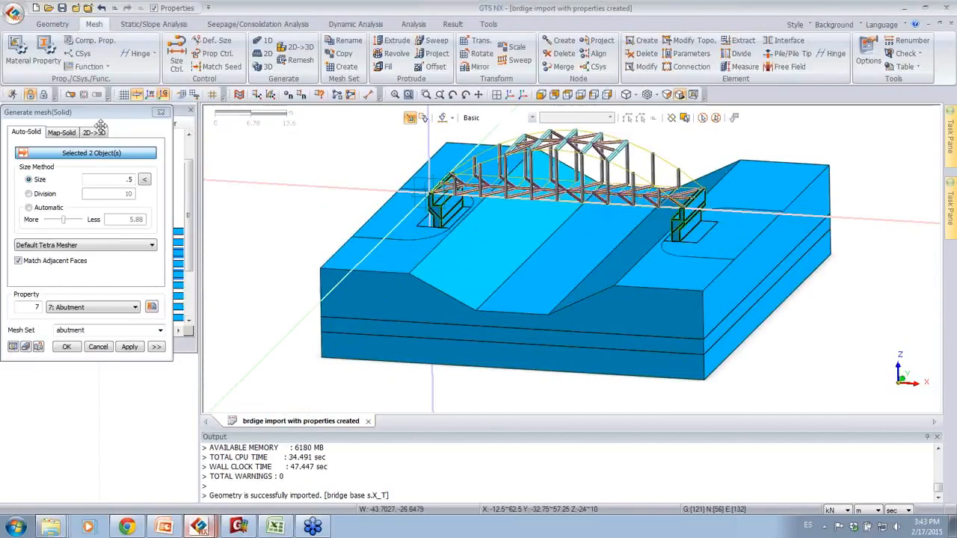
Step: Turn off the display of the Strut, Bracing_Stringer and Hanger beam properties in the model tree
drag(103, 112, 275, 127)
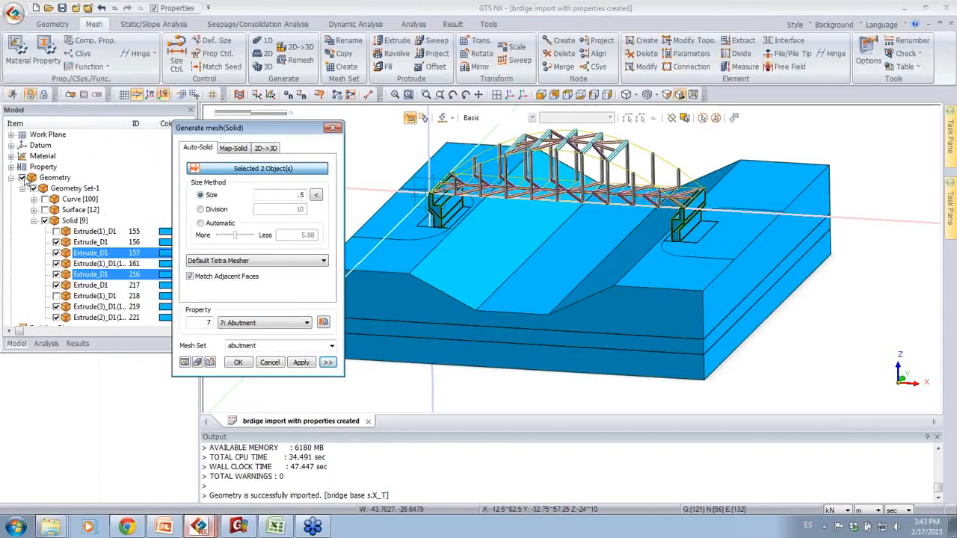
click(12, 167)
click(44, 198)
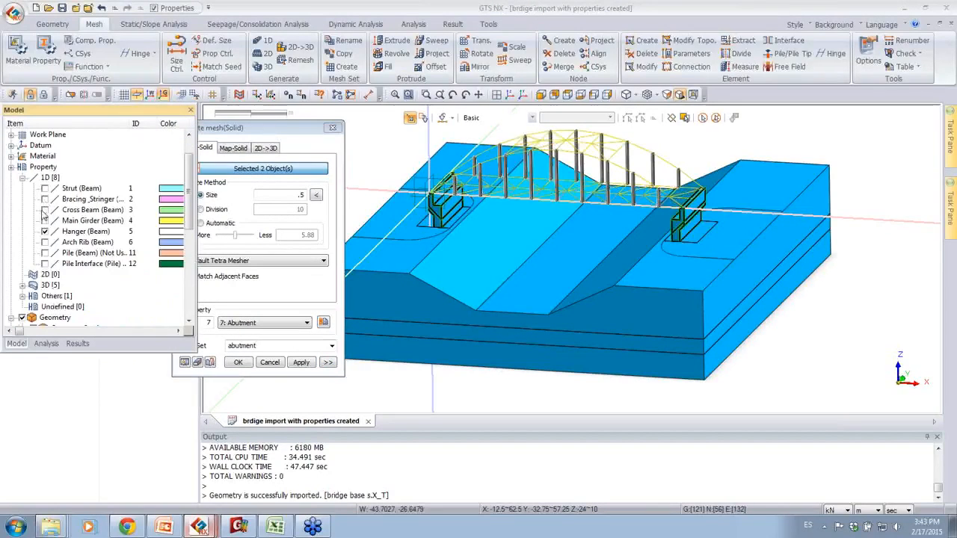
click(44, 231)
click(12, 167)
click(22, 178)
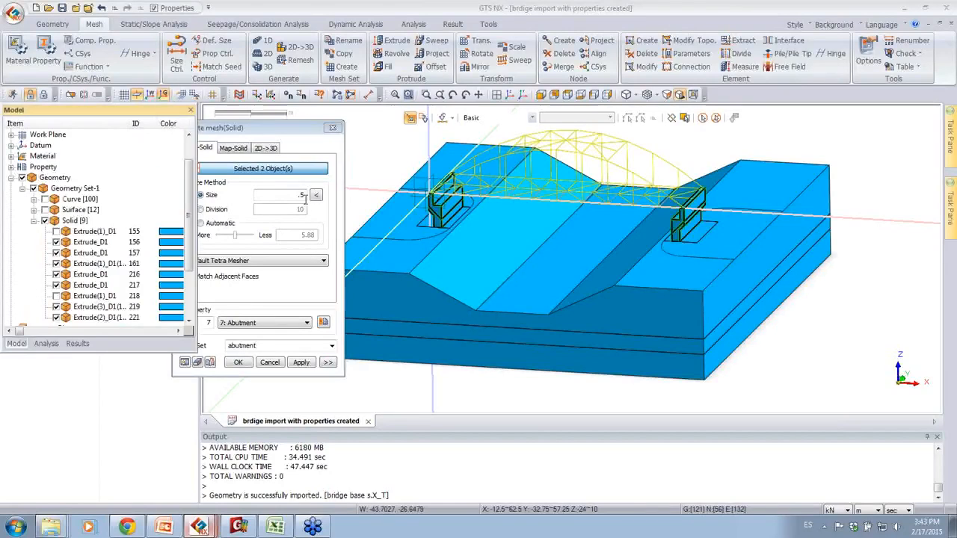
Step: Examine where the bridge deck meets the two selected abutment solids before generating their mesh
drag(189, 353, 122, 354)
click(117, 362)
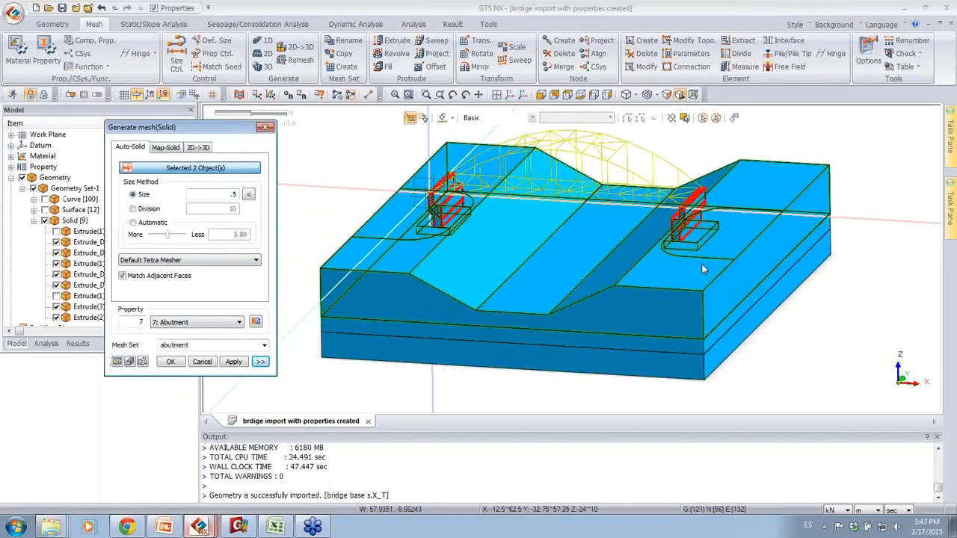
middle_drag(703, 263, 697, 270)
scroll(697, 274, up, 10)
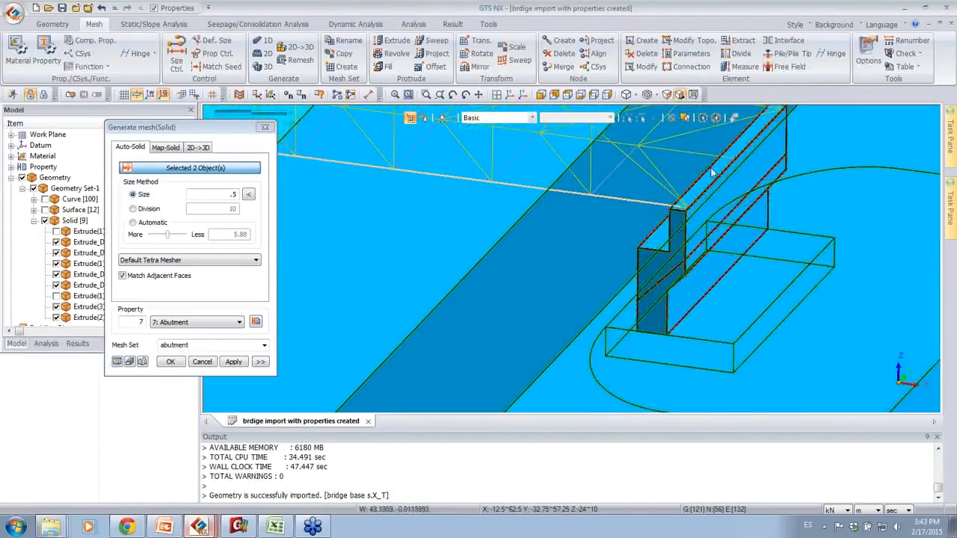
scroll(739, 146, up, 3)
middle_drag(697, 251, 652, 272)
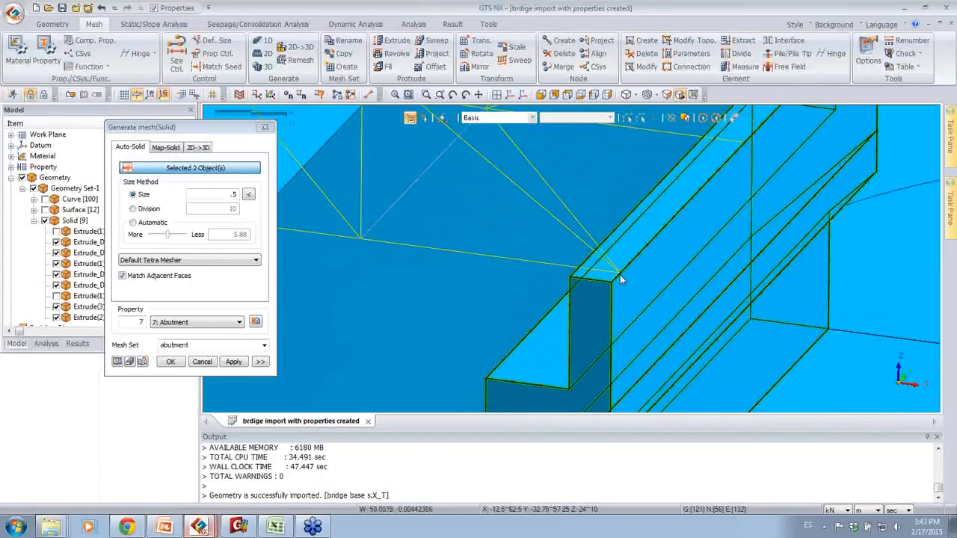
middle_drag(737, 240, 786, 183)
scroll(741, 246, down, 10)
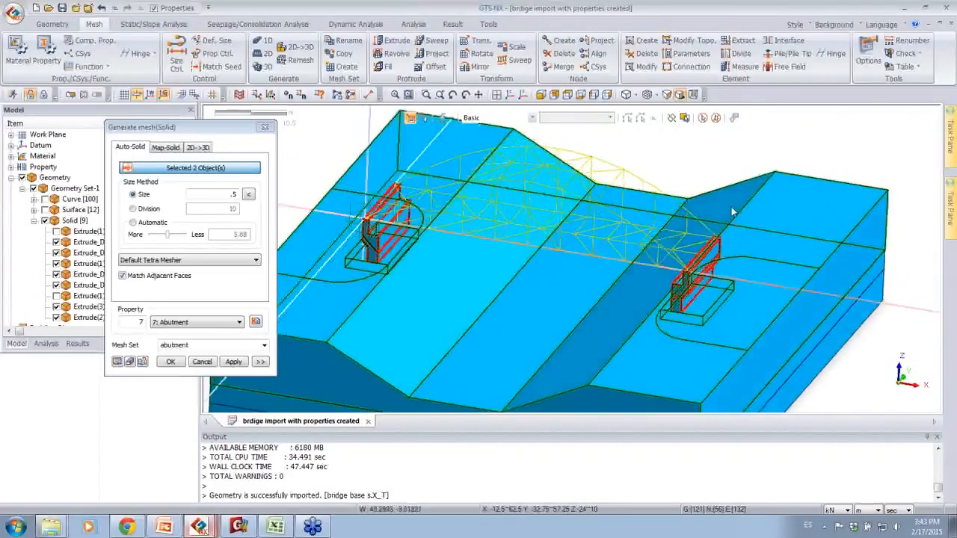
middle_drag(732, 212, 630, 186)
scroll(656, 201, down, 1)
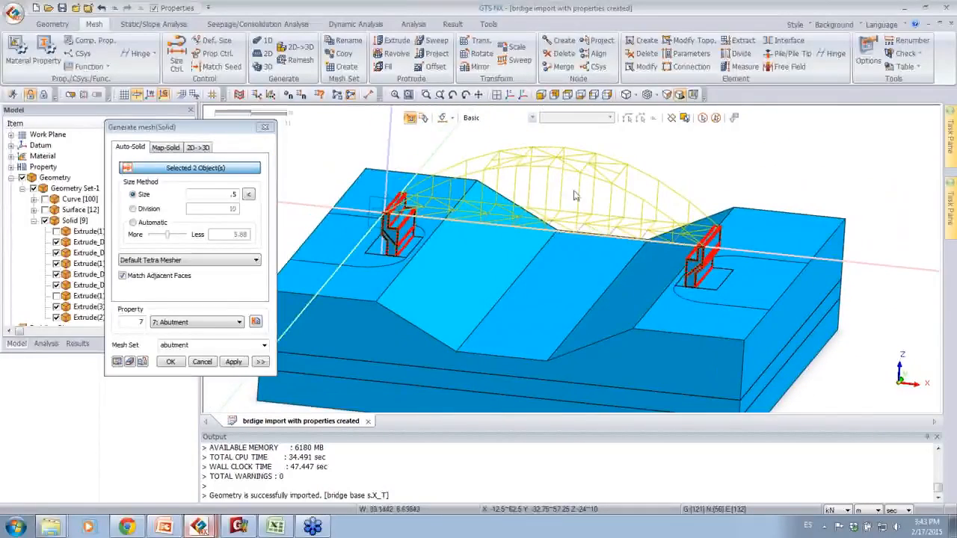
Step: Generate the solid mesh of the two selected abutments with element size 0.5 and property 7: Abutment
click(412, 228)
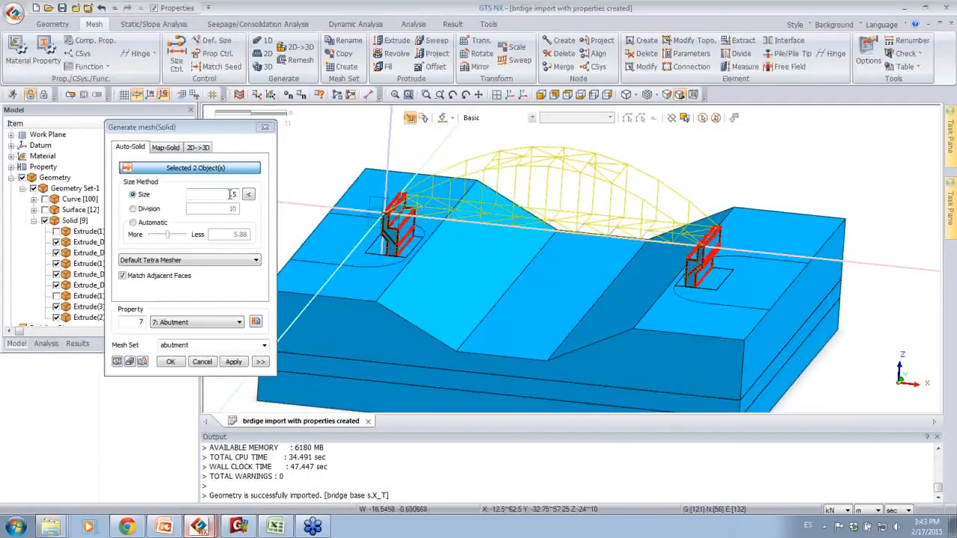
middle_drag(563, 264, 743, 263)
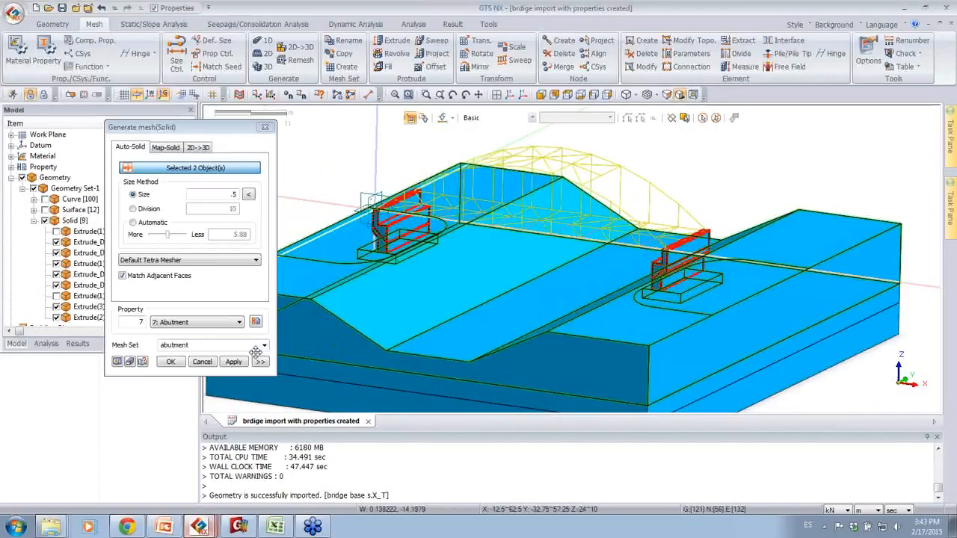
click(234, 362)
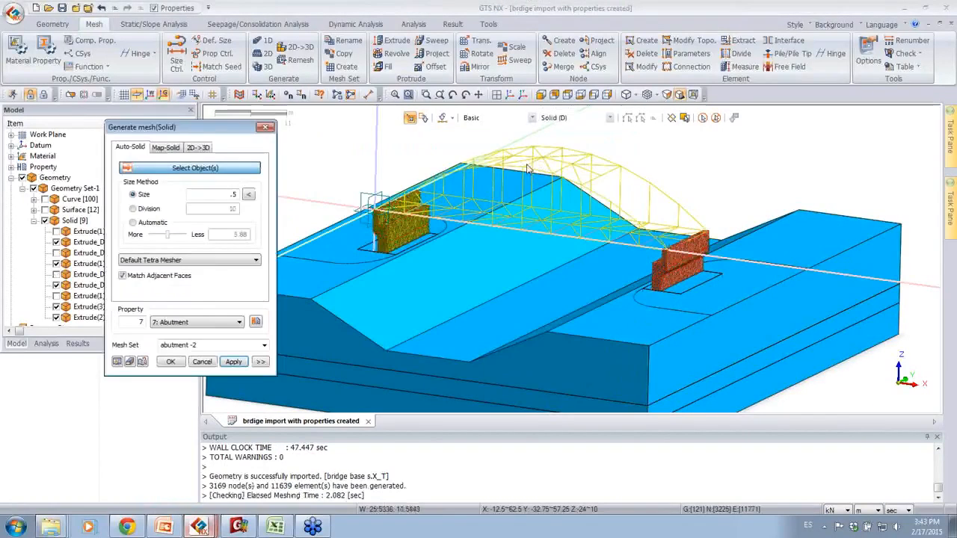
Step: Inspect the meshed abutment where the bridge beams connect, showing node numbers temporarily to check for shared nodes
scroll(656, 312, up, 6)
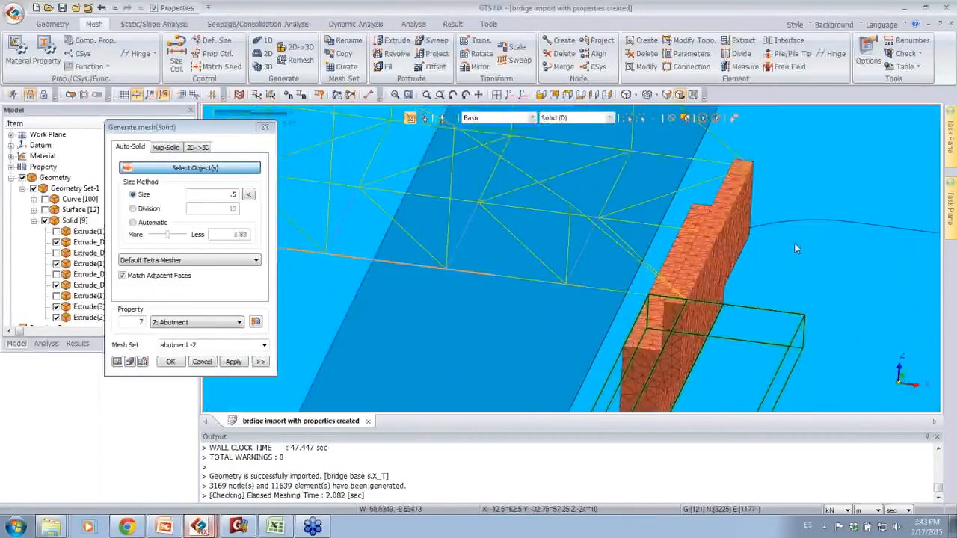
scroll(794, 241, up, 4)
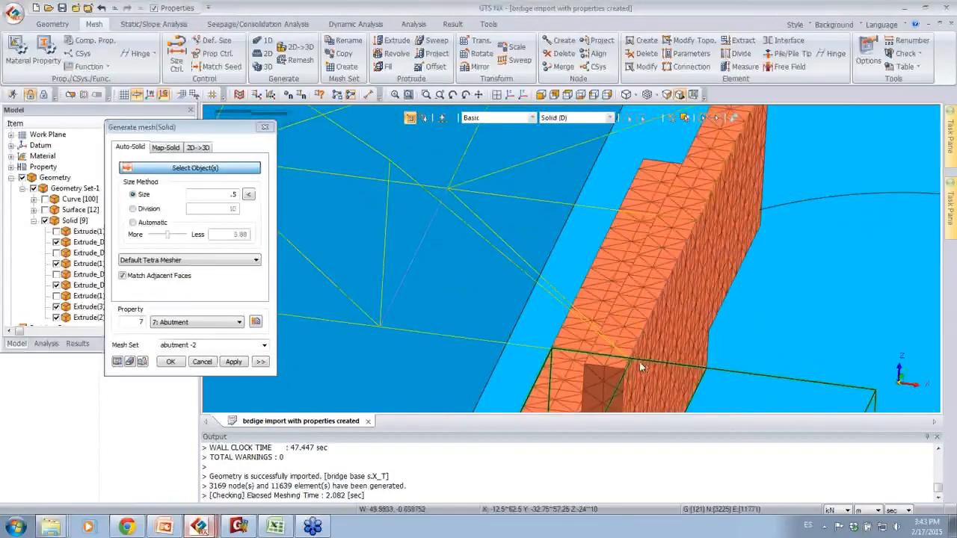
middle_drag(638, 364, 630, 367)
middle_drag(794, 314, 794, 203)
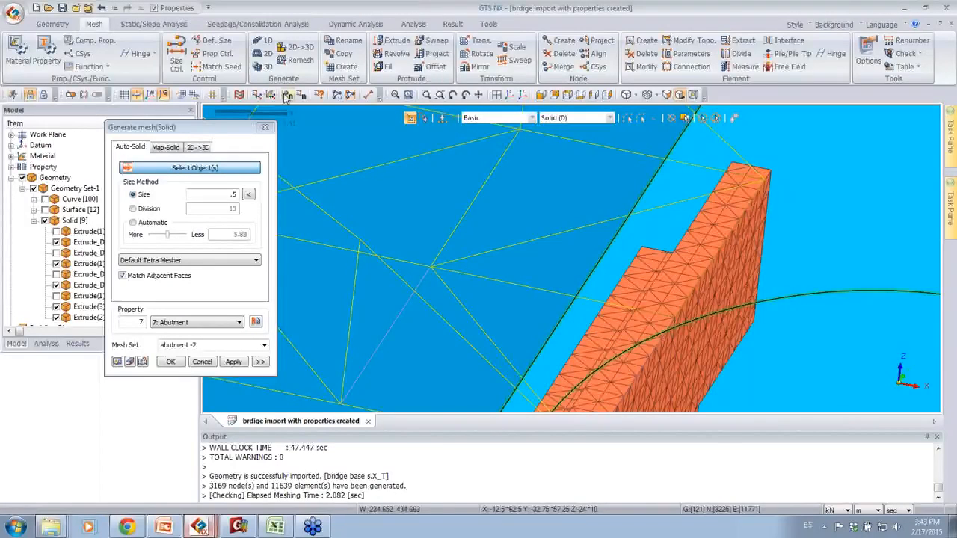
click(288, 96)
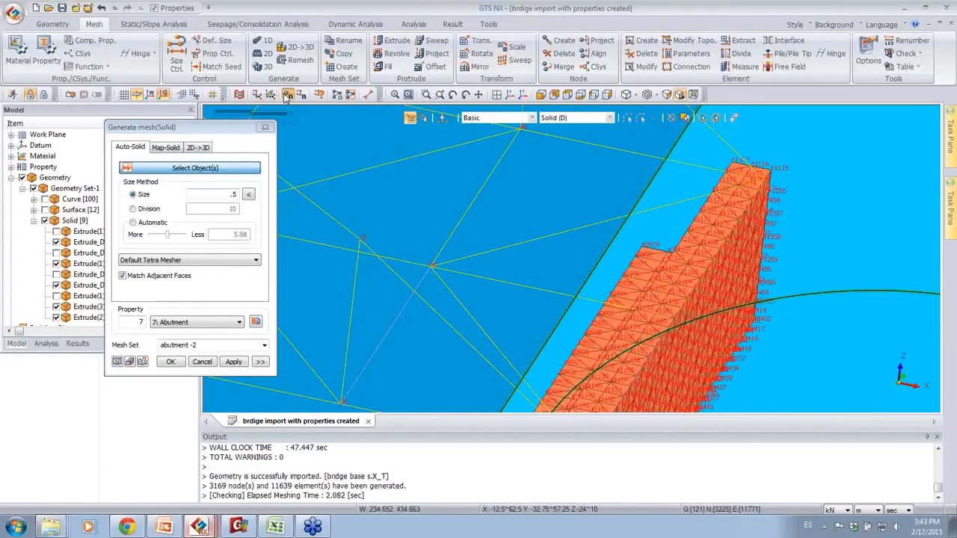
scroll(783, 155, up, 5)
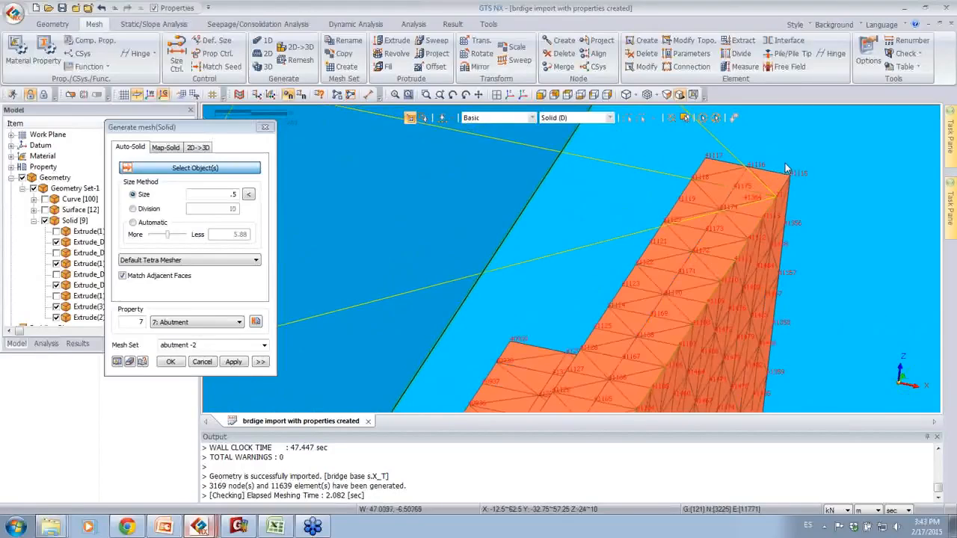
scroll(804, 183, up, 2)
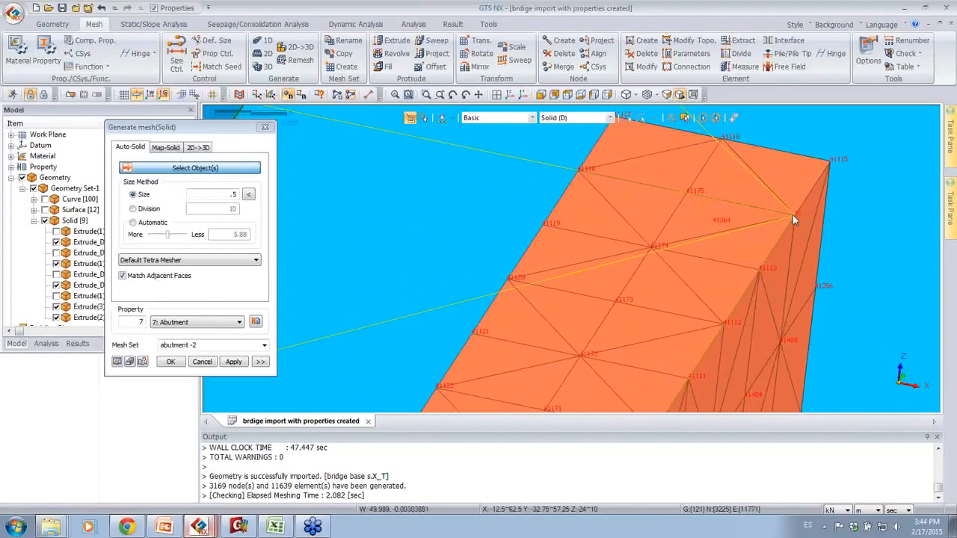
scroll(794, 213, down, 6)
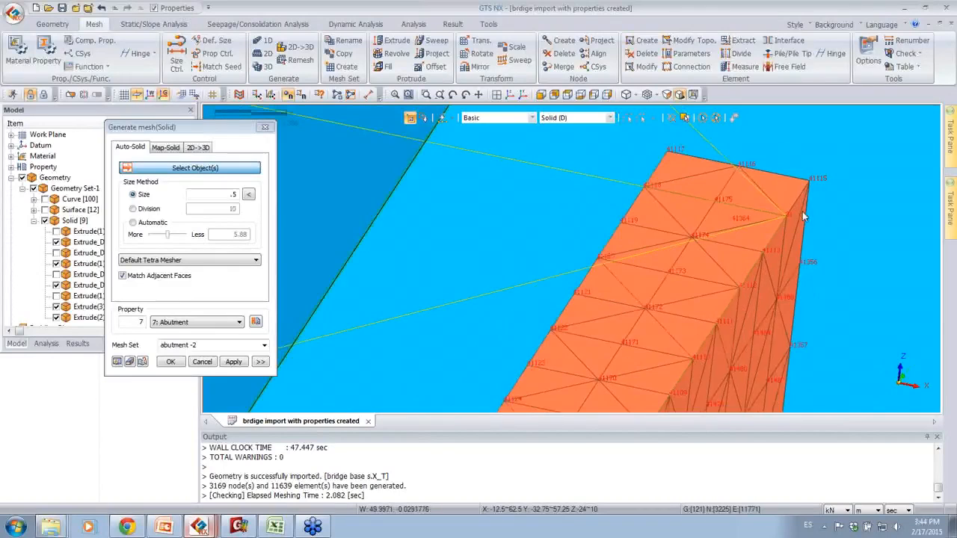
middle_drag(716, 244, 743, 207)
click(288, 94)
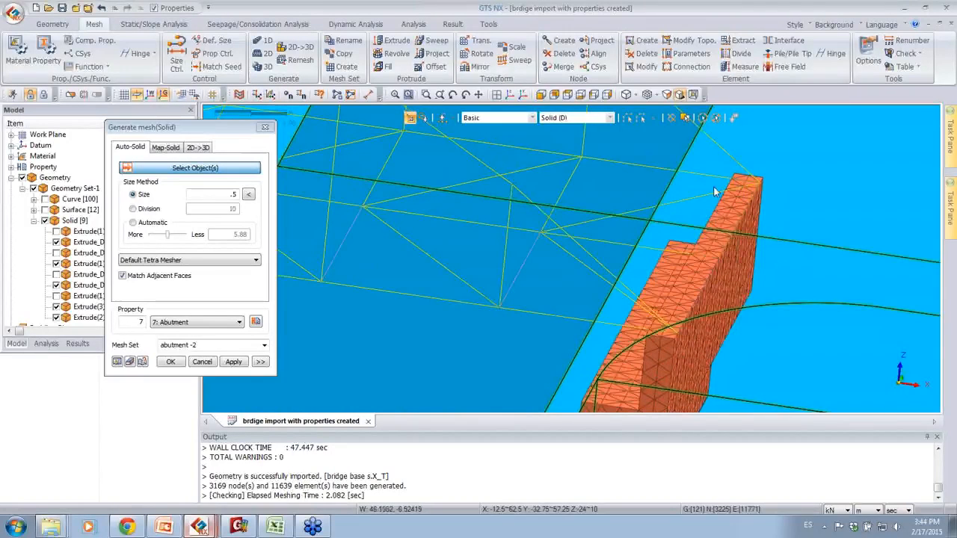
Step: Select the two box-shaped raft solids beneath the abutments for automatic solid meshing
middle_drag(777, 219, 833, 166)
scroll(777, 209, down, 4)
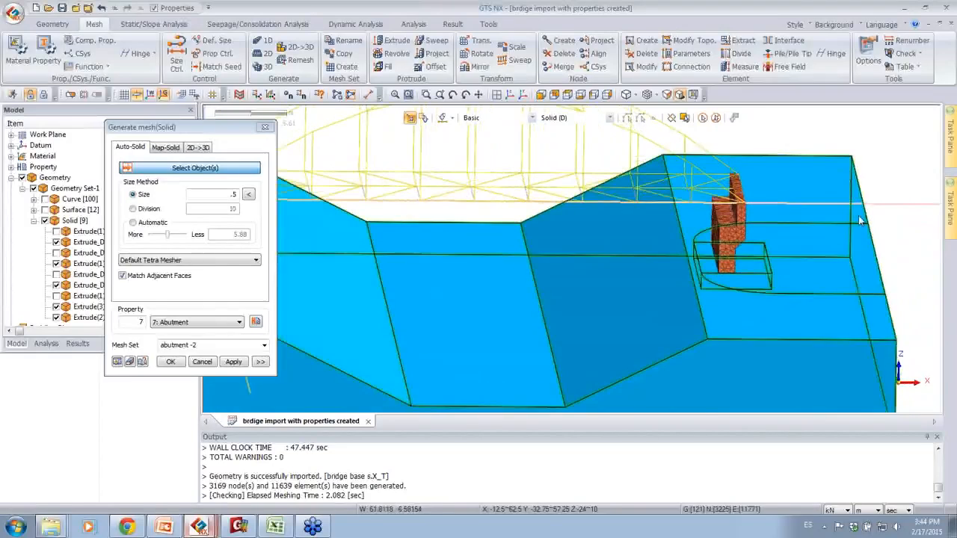
click(741, 270)
drag(231, 129, 115, 126)
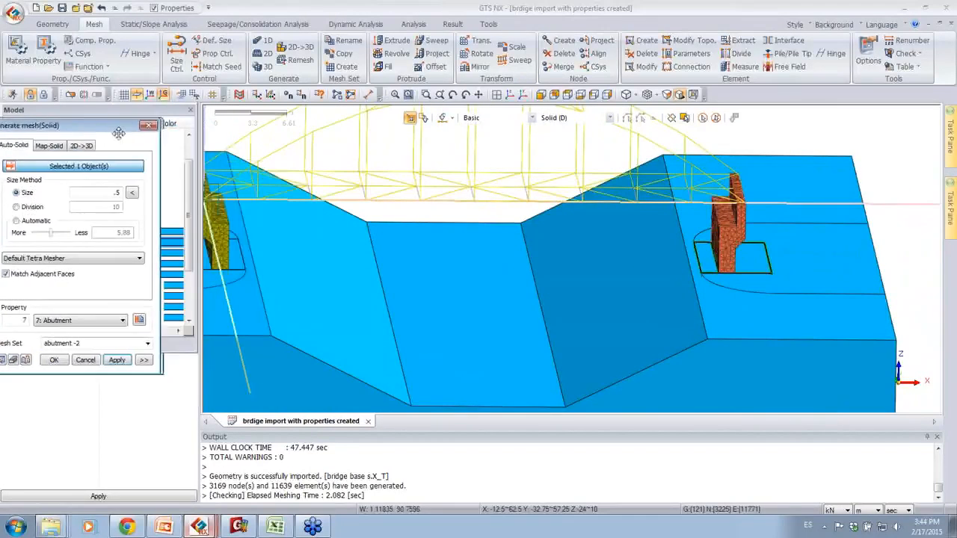
middle_drag(446, 273, 271, 258)
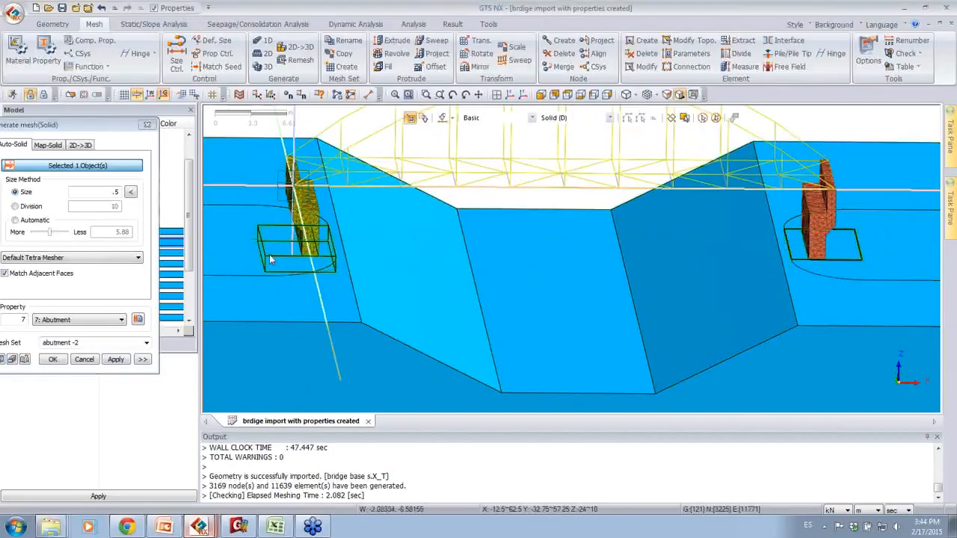
click(323, 272)
Step: Name the mesh set abutment -raft, set the element size to 1 and generate the raft mesh
drag(124, 121, 175, 127)
click(135, 345)
drag(135, 344, 128, 345)
text(raft)
drag(159, 196, 181, 197)
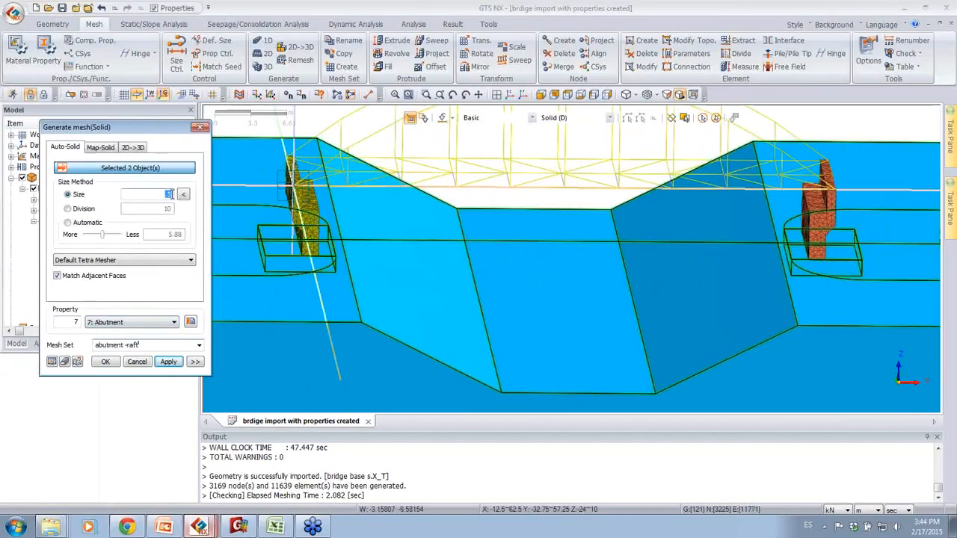
text(1)
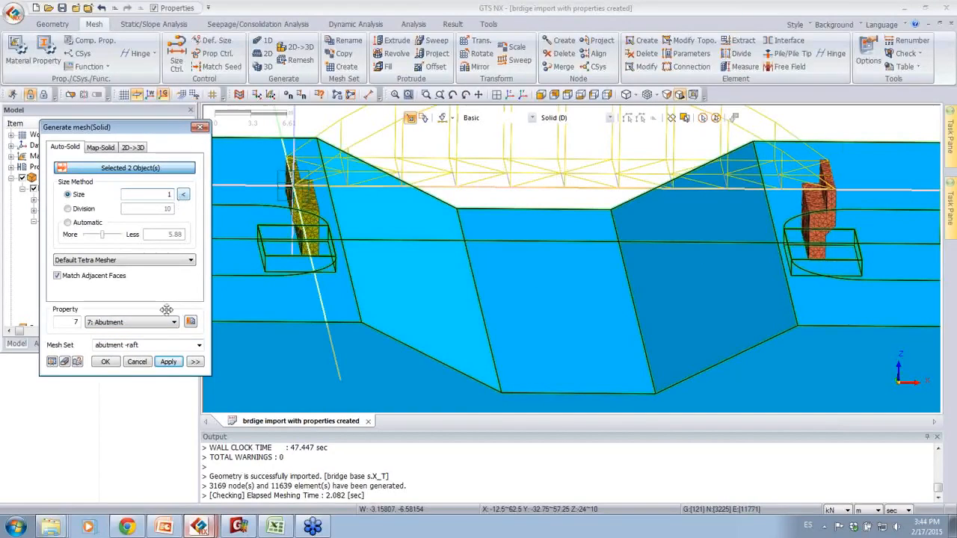
click(168, 361)
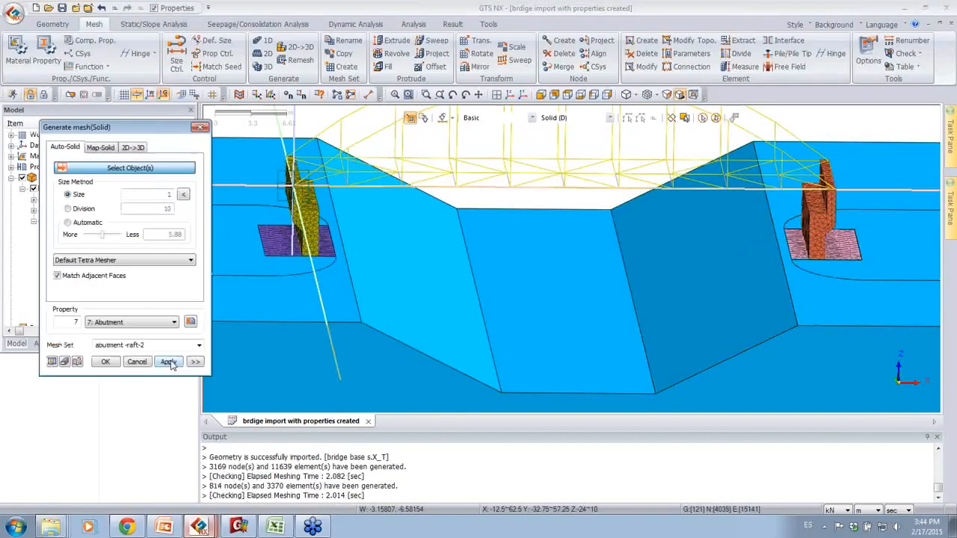
Step: Examine the mesh connection between the abutment wall and the raft beneath it
middle_drag(325, 294, 382, 259)
scroll(302, 336, up, 3)
scroll(329, 344, up, 4)
scroll(457, 242, up, 4)
middle_drag(457, 242, 388, 352)
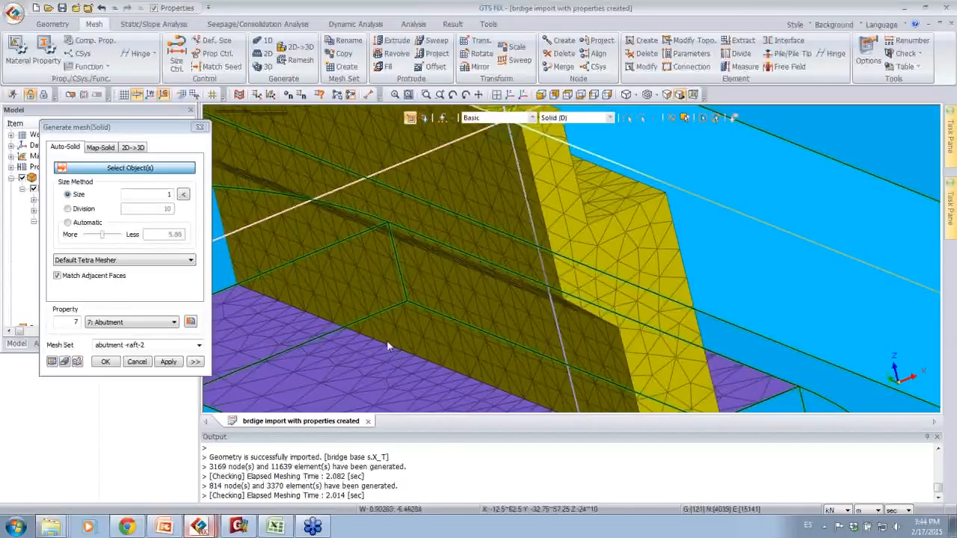
scroll(422, 335, down, 4)
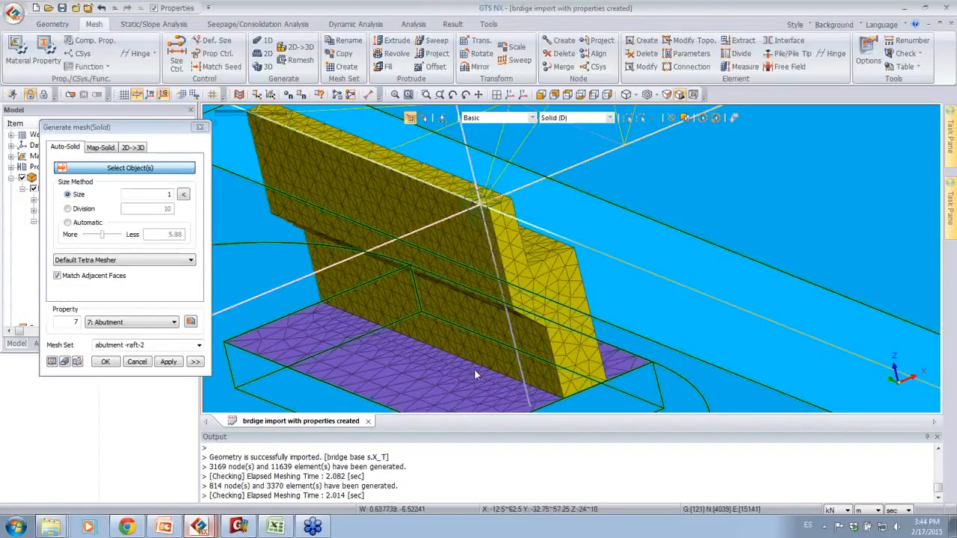
scroll(392, 379, down, 3)
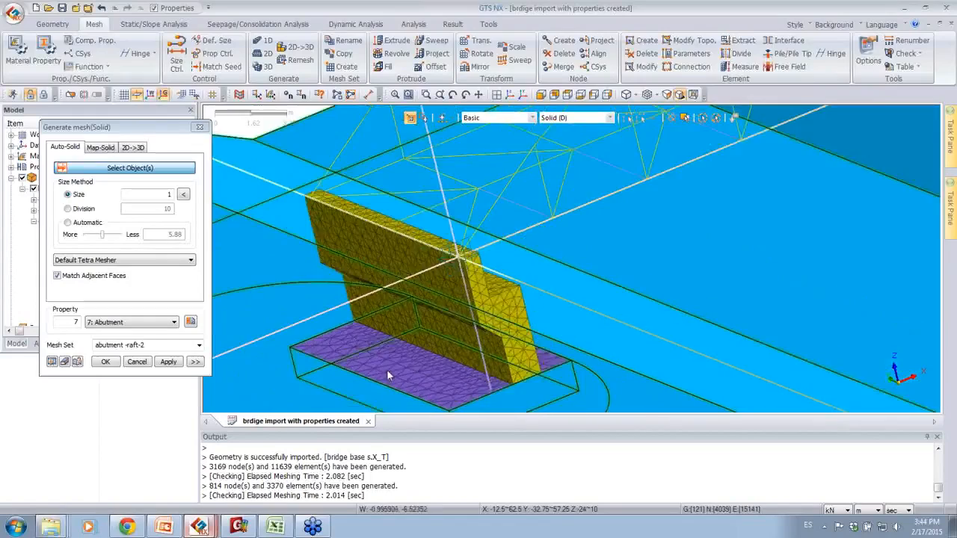
middle_drag(579, 320, 710, 320)
scroll(711, 320, down, 3)
Step: Show the two embankment solids Extrude(1)_D1 with IDs 155 and 218 in the model tree
drag(178, 128, 319, 122)
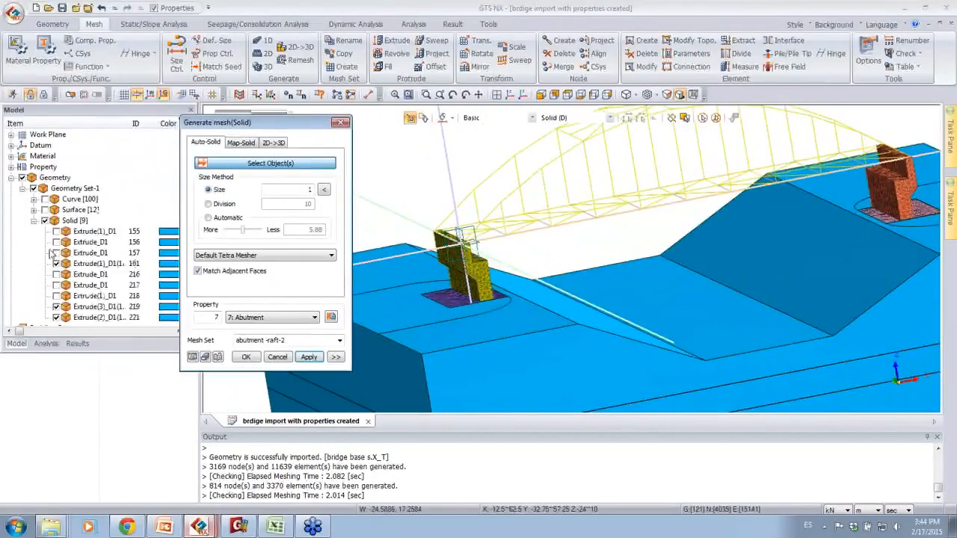
click(57, 243)
click(57, 243)
click(57, 232)
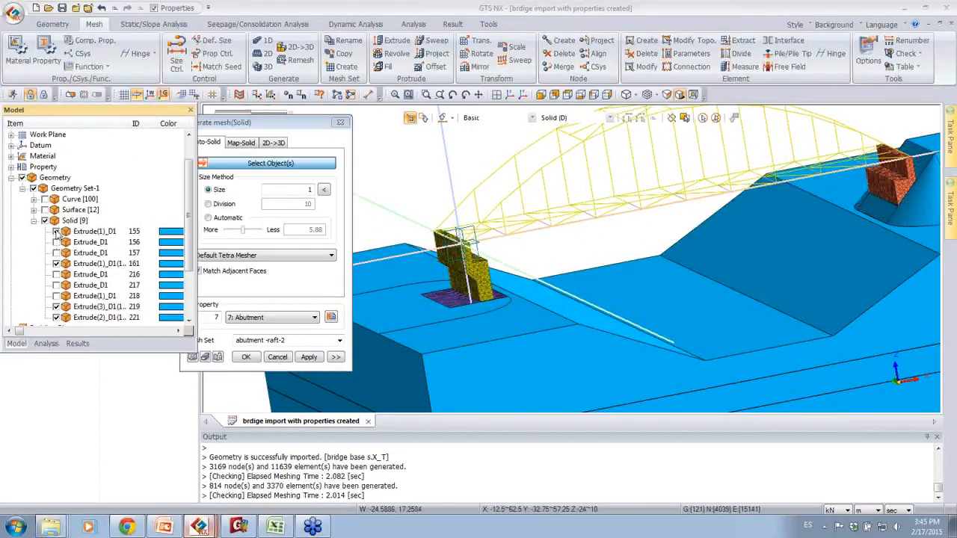
click(57, 296)
Step: Select both embankment solids behind the abutments for automatic solid meshing
middle_drag(598, 329, 568, 322)
scroll(636, 277, down, 2)
click(457, 262)
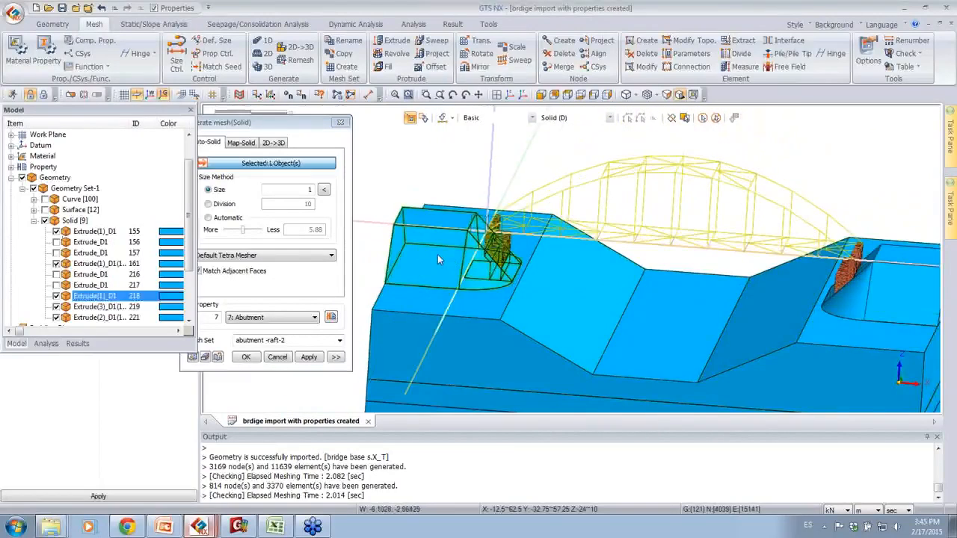
click(921, 301)
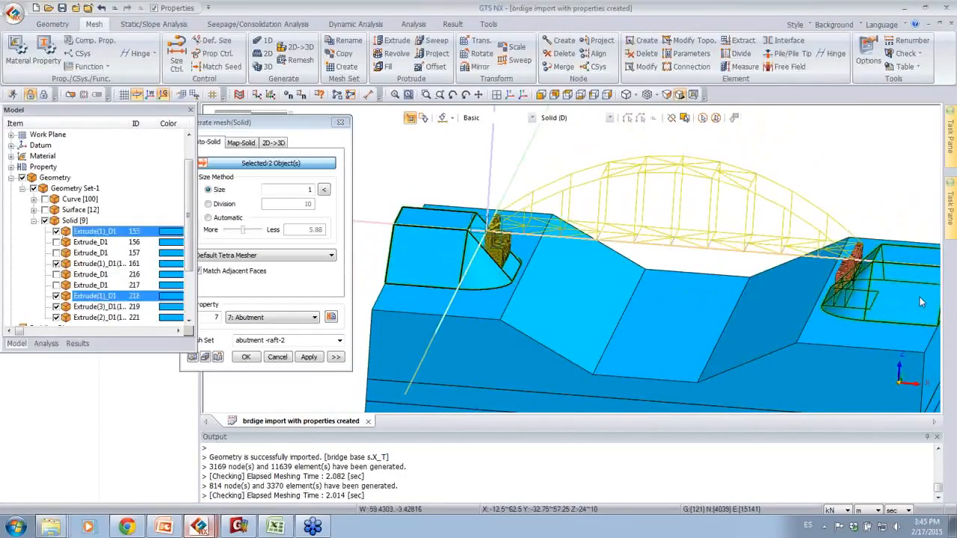
Step: Generate the embankment mesh with property 8: Embankment, mesh set name embankment and element size 1.5
click(274, 318)
click(269, 338)
click(297, 341)
text(embankment)
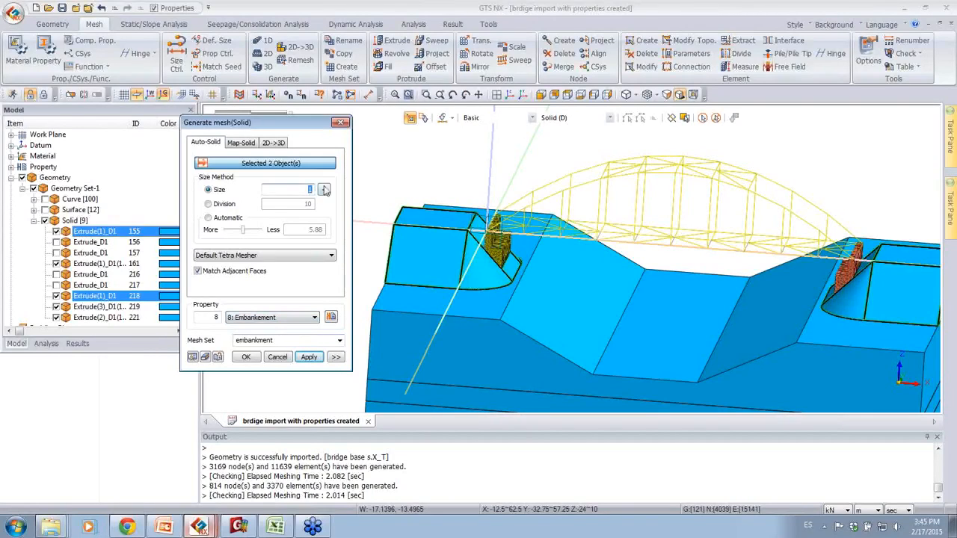
click(309, 357)
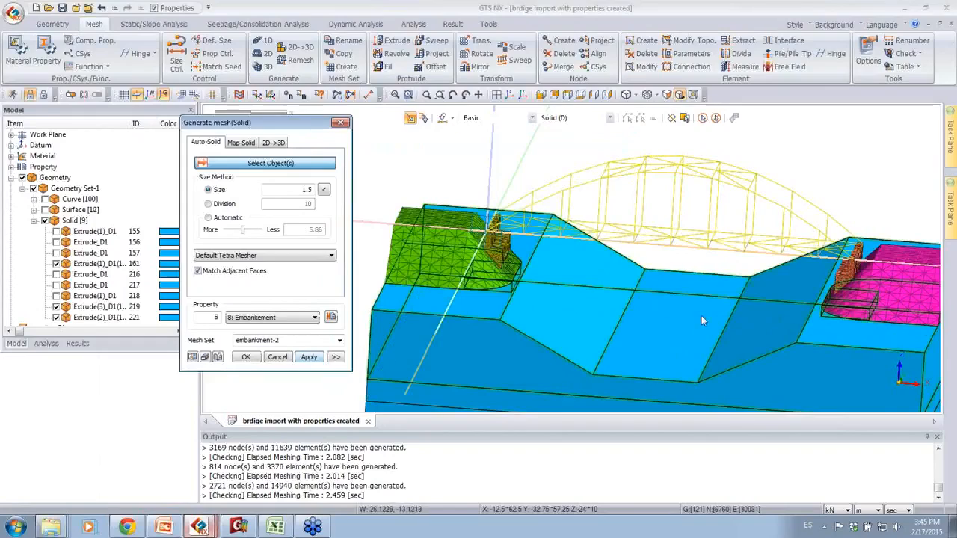
Step: Select the upper soil layer solid Extrude(2)_D1 with ID 221 for automatic solid meshing
middle_drag(708, 310, 539, 298)
scroll(485, 277, up, 8)
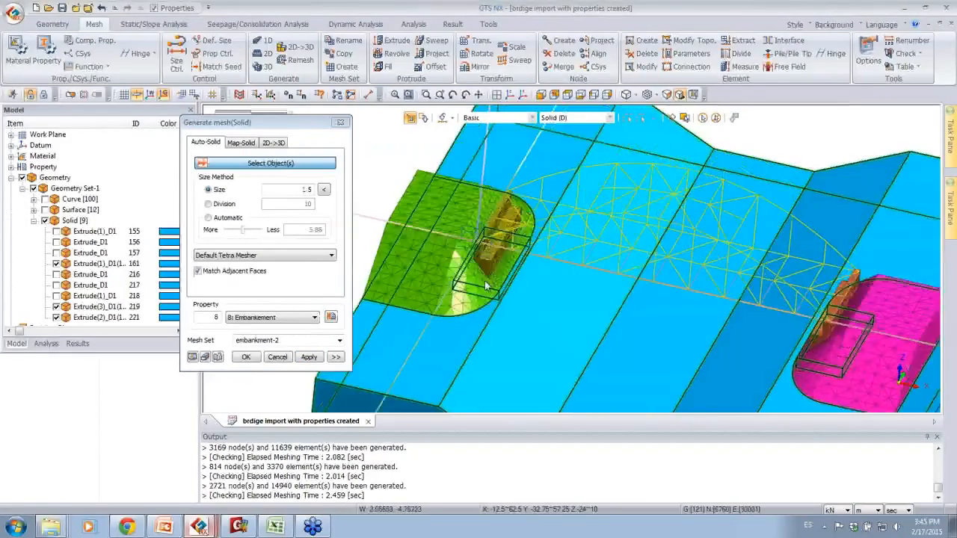
scroll(497, 213, down, 6)
middle_drag(697, 311, 675, 299)
click(502, 337)
middle_drag(359, 141, 382, 142)
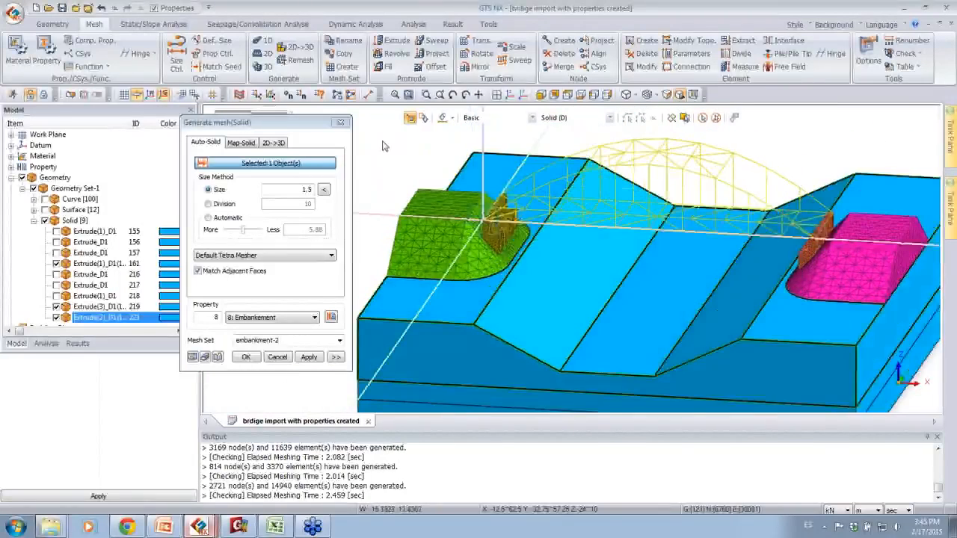
Step: Generate the upper soil layer's solid mesh with property 10: Weathering Soil, mesh set name soil and element size 2
click(268, 320)
click(262, 346)
text(soil)
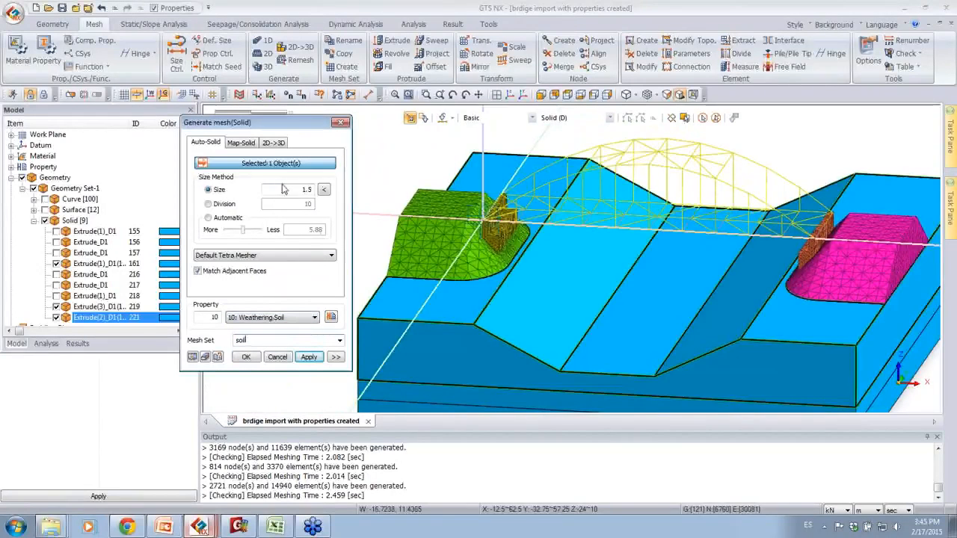
double_click(315, 190)
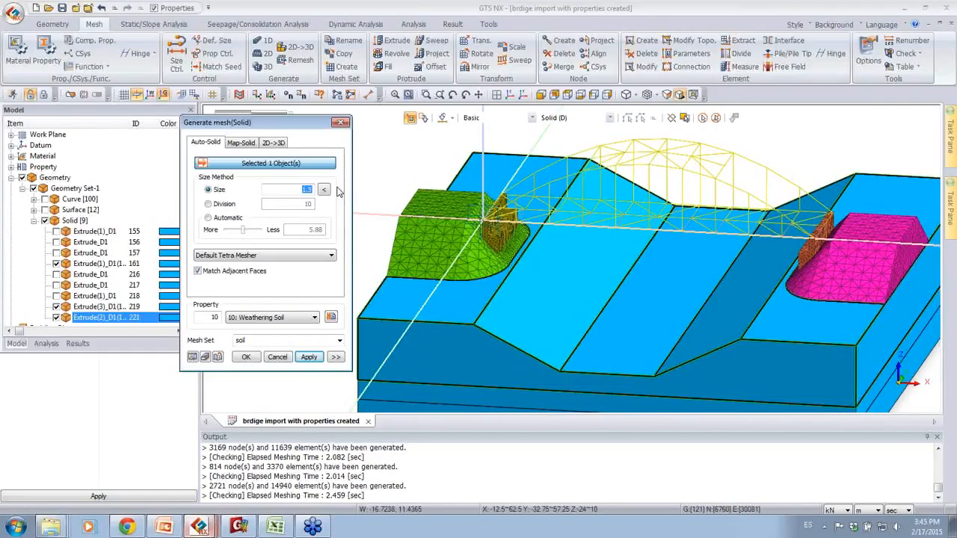
click(309, 357)
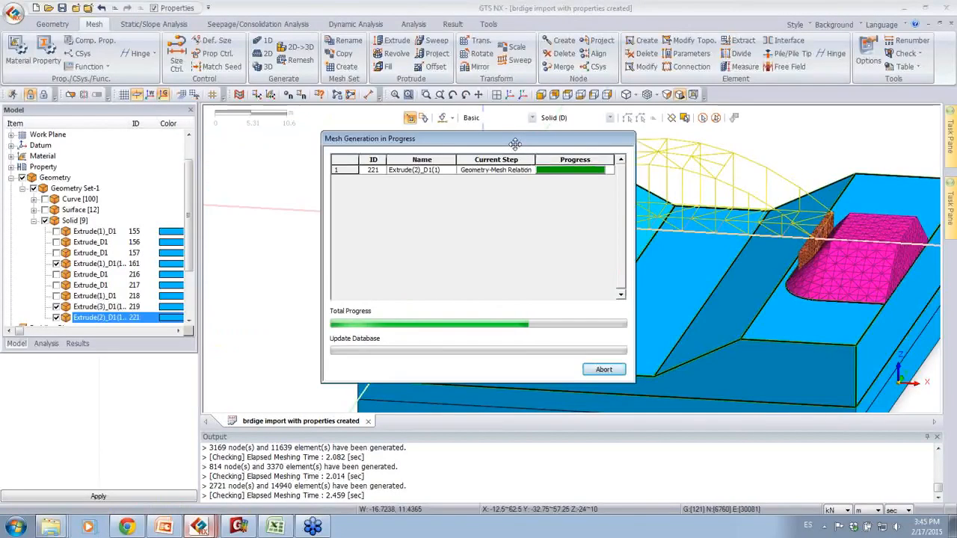
Step: Mesh the middle layer solid Extrude(3)_D1 (ID 219) with property 9: Soft Rock, mesh set name soft rock and element size 2
click(439, 396)
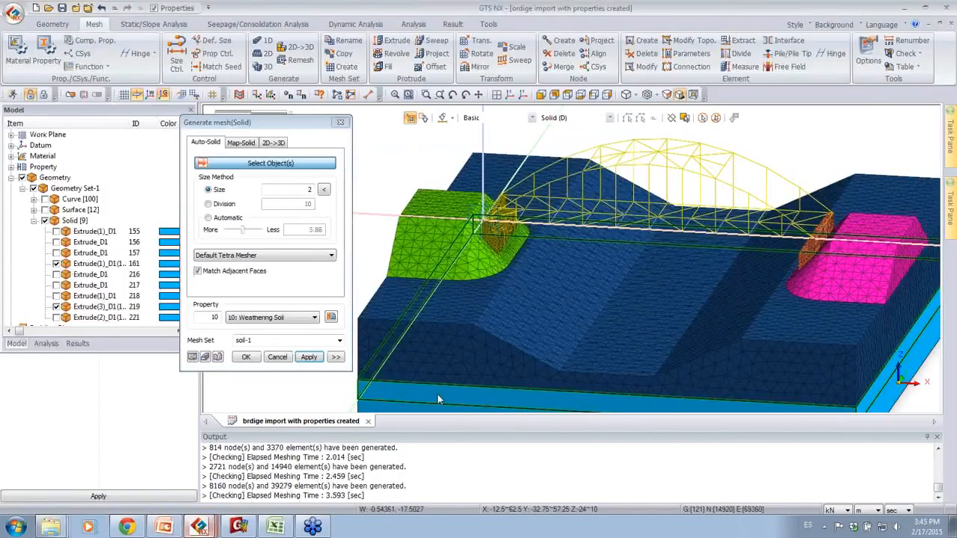
click(287, 320)
click(254, 344)
click(275, 340)
text(soft rock)
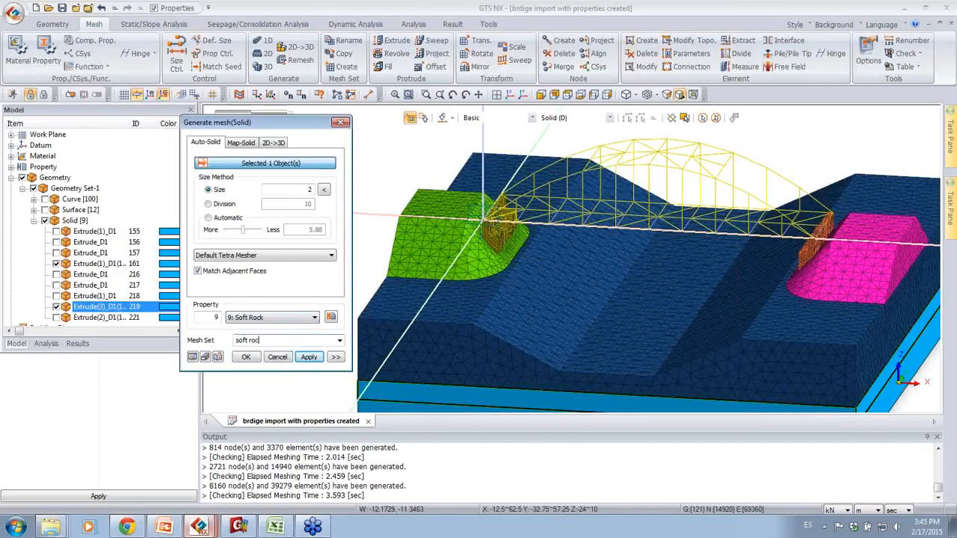
click(308, 358)
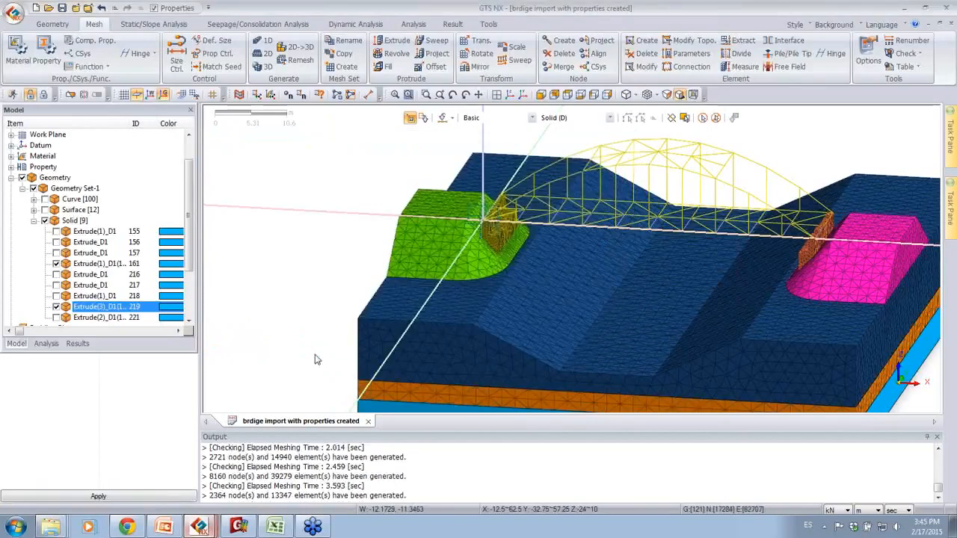
Step: Mesh the bottom layer solid, ID 161, with property 18: Rock, mesh set name rock and element size 3
click(380, 413)
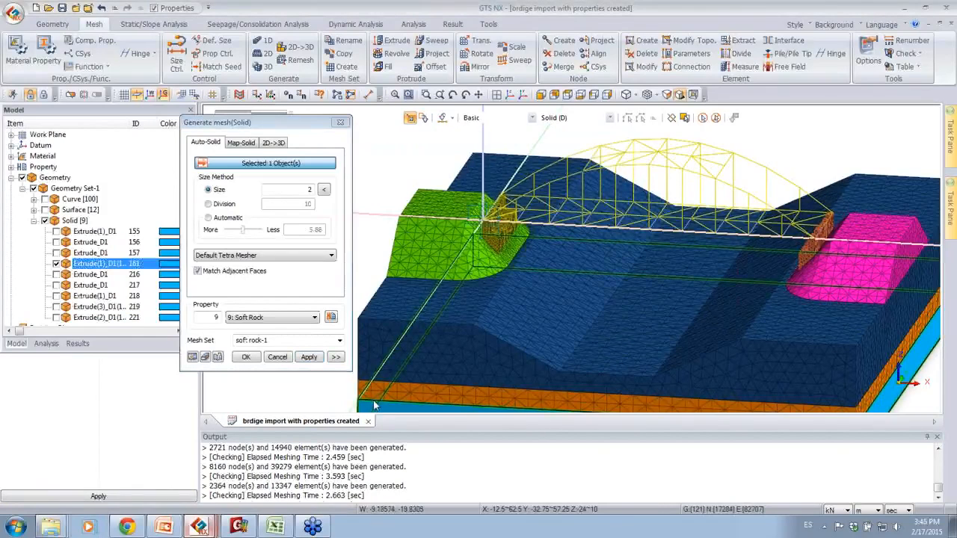
click(278, 317)
click(254, 360)
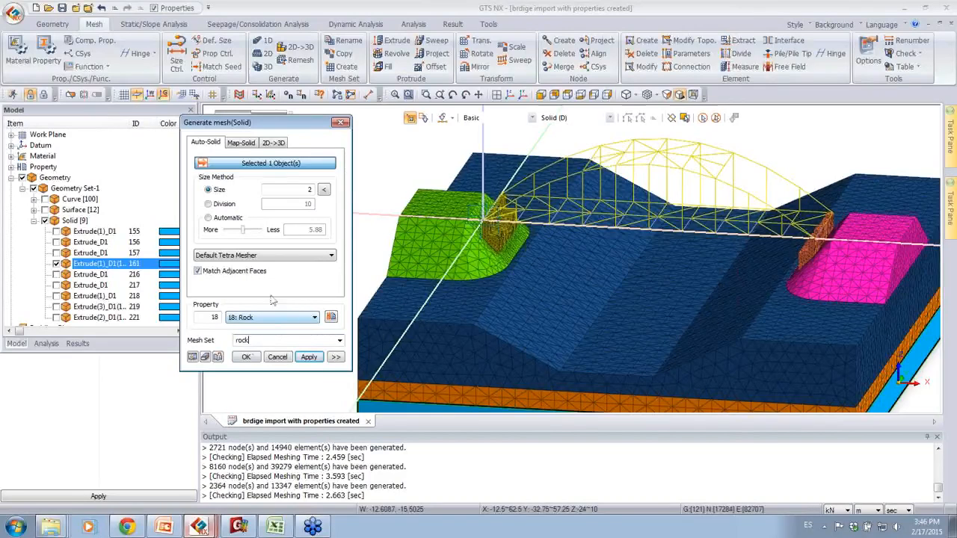
click(246, 358)
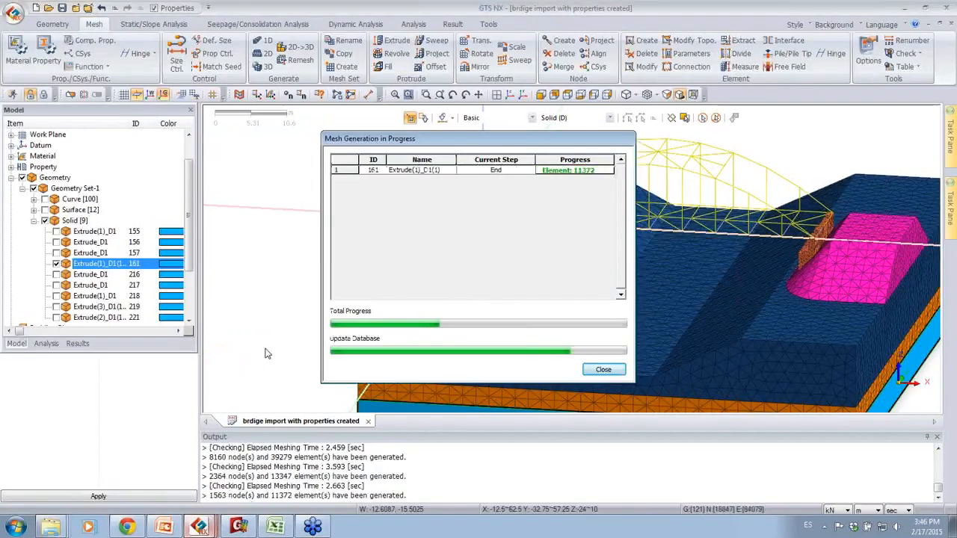
Step: Hide all generated meshes in the model tree and display all curves of Geometry Set-1
middle_drag(597, 285, 540, 233)
scroll(540, 233, down, 2)
middle_drag(578, 289, 544, 257)
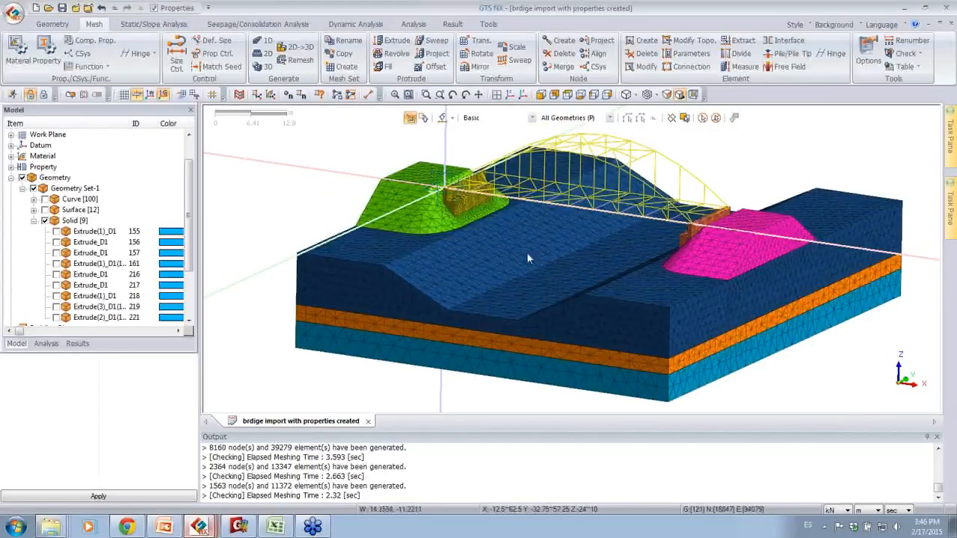
click(33, 220)
click(23, 286)
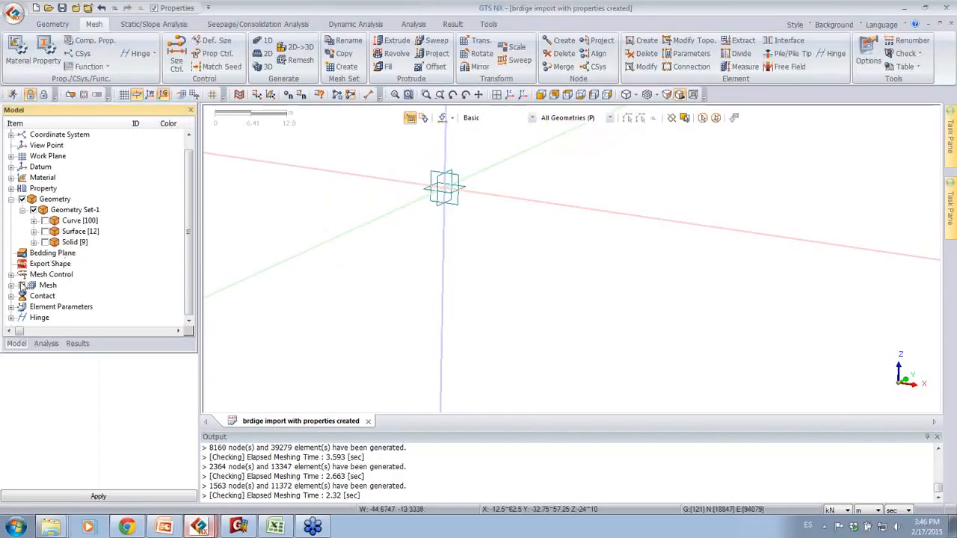
click(23, 199)
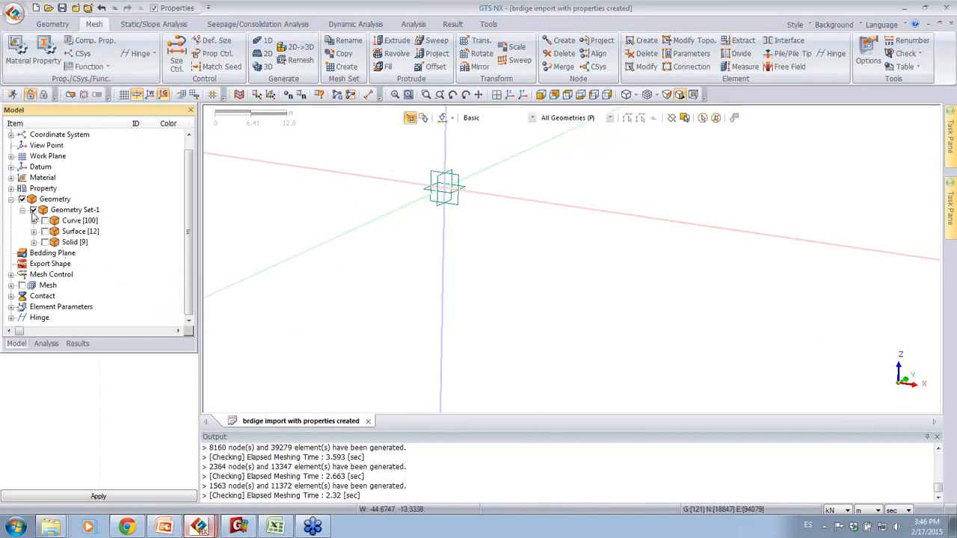
click(33, 221)
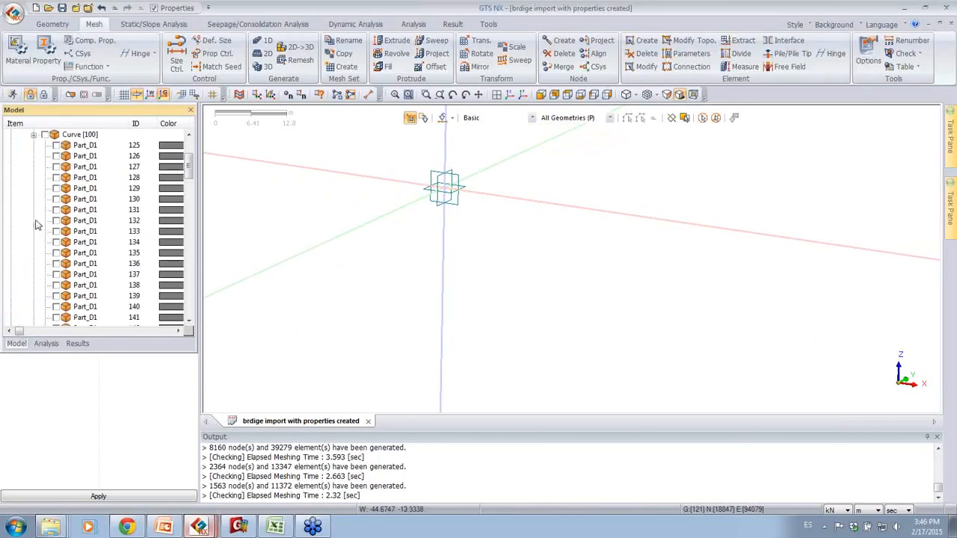
click(45, 135)
middle_drag(632, 305, 529, 301)
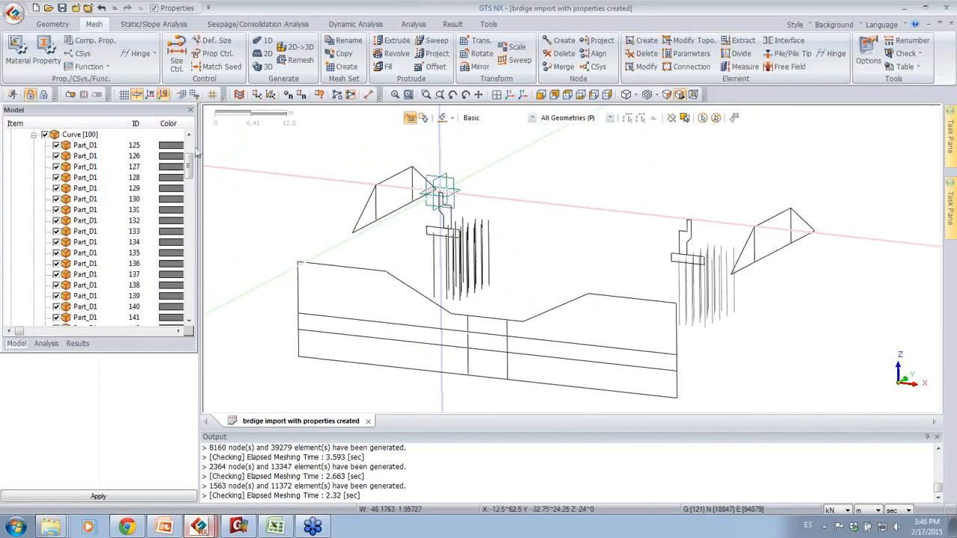
Step: Hide all the Line_D1 curves up to ID 227 so that only the Part_D1 pile curves are displayed
click(94, 146)
click(87, 168)
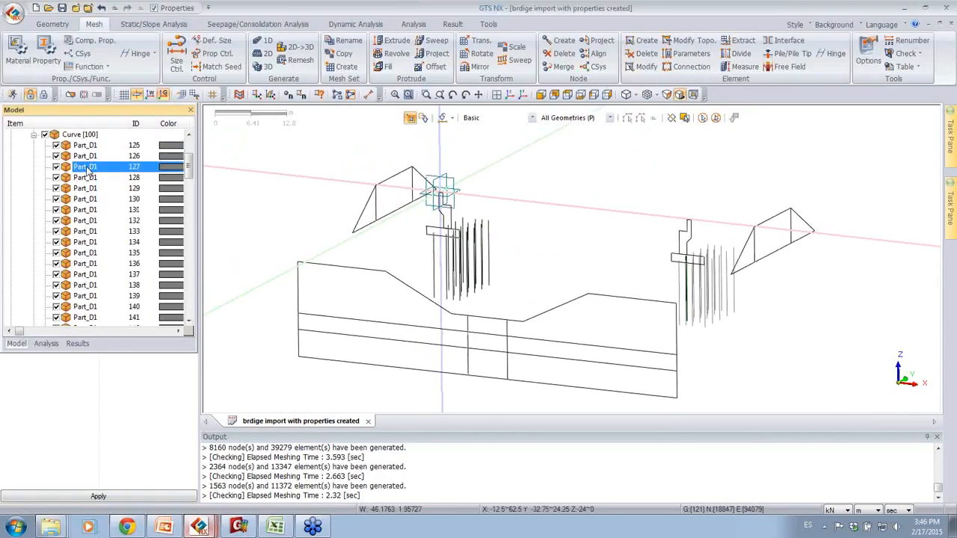
scroll(83, 170, down, 5)
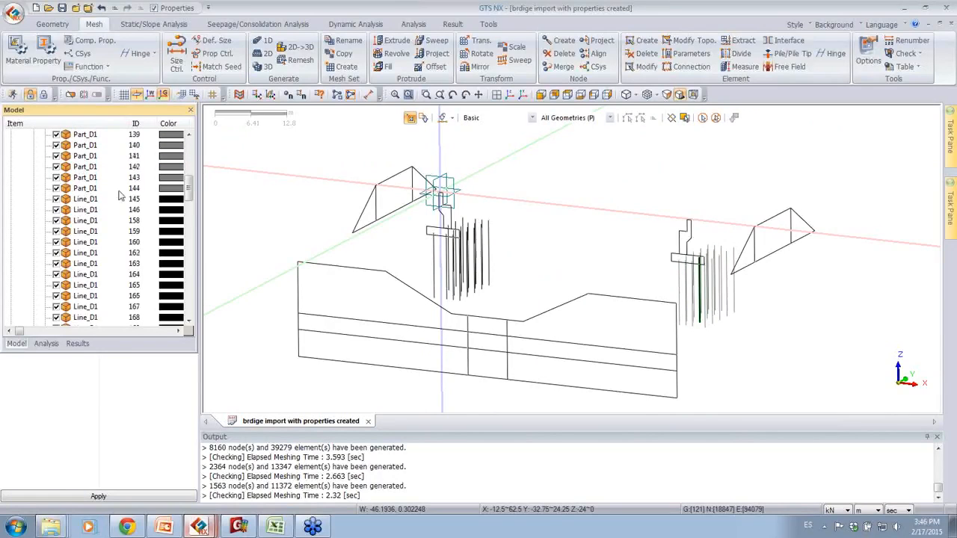
click(91, 208)
scroll(87, 217, down, 8)
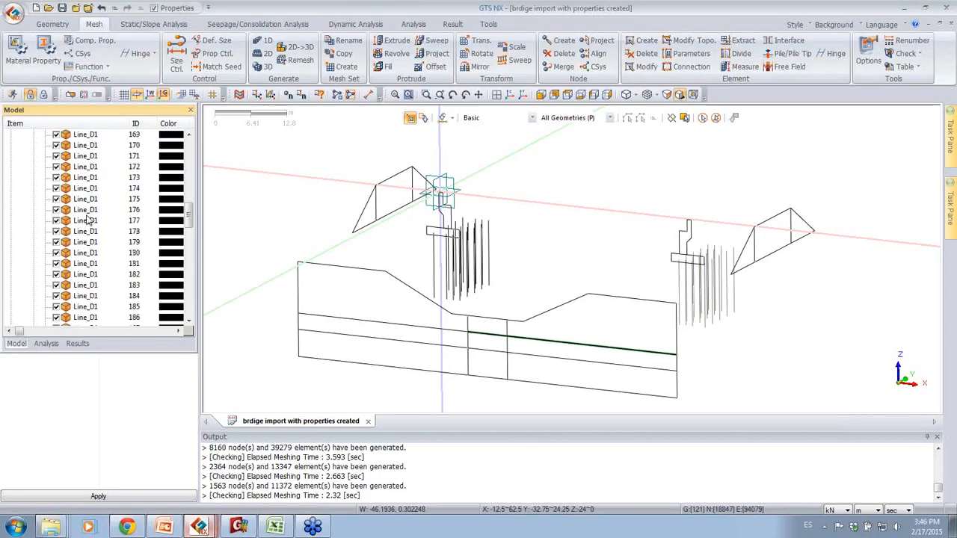
scroll(88, 213, down, 8)
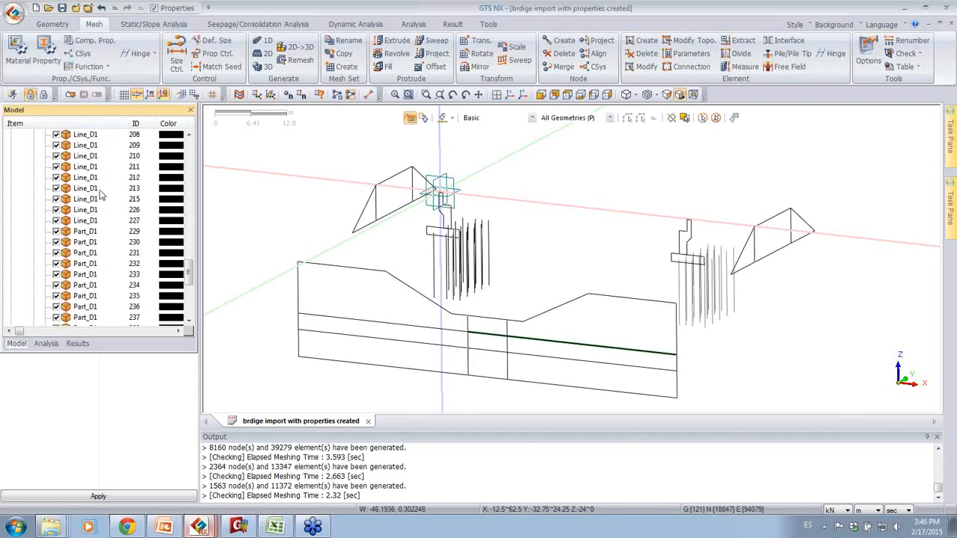
shift+click(101, 220)
click(56, 221)
middle_drag(572, 313, 591, 280)
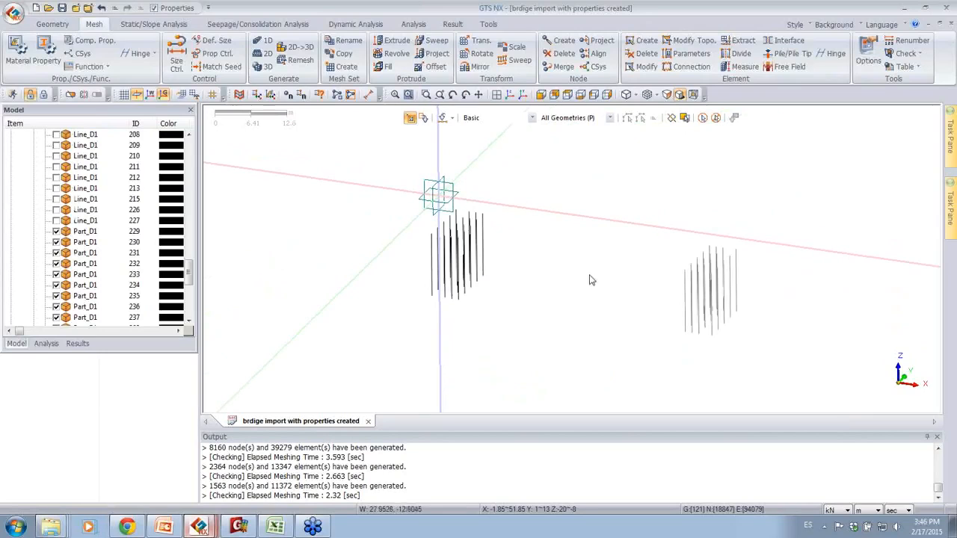
Step: Generate a 1D mesh on all displayed pile edges with 10 divisions, property 11: Pile and mesh set name piles
click(260, 44)
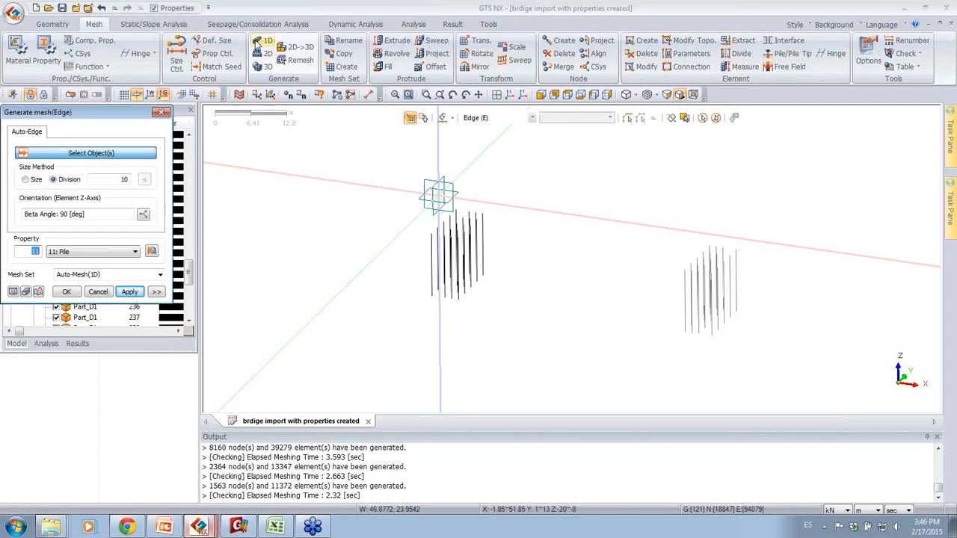
click(702, 118)
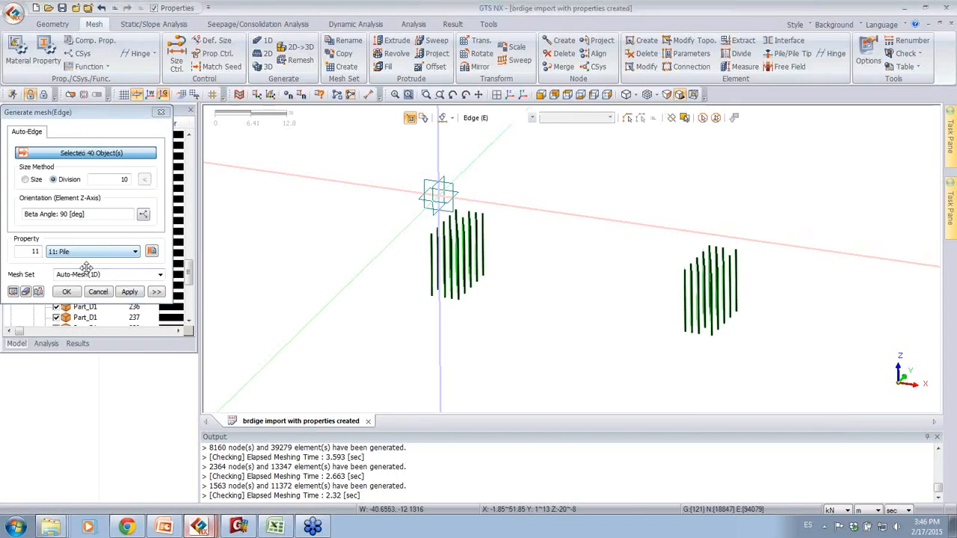
click(89, 275)
text(p)
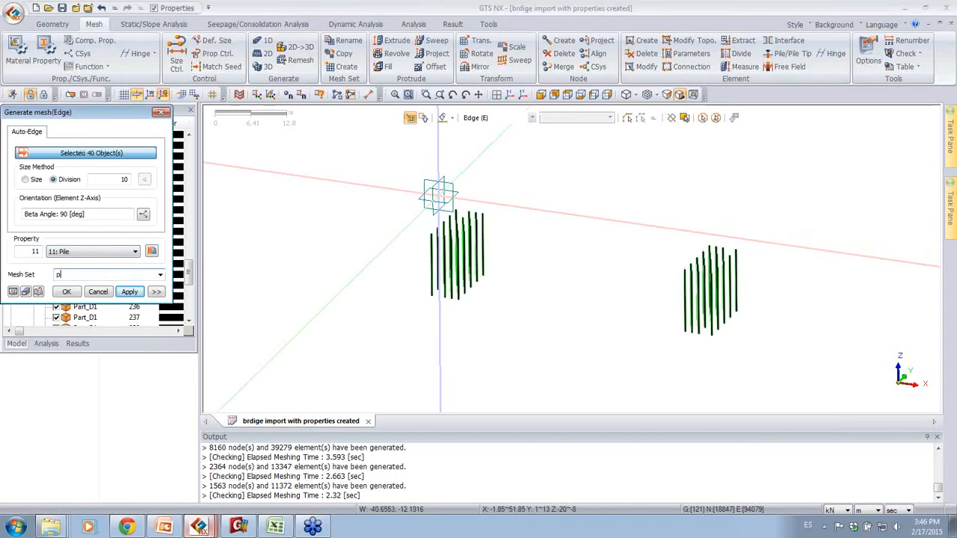
text(iles)
click(67, 292)
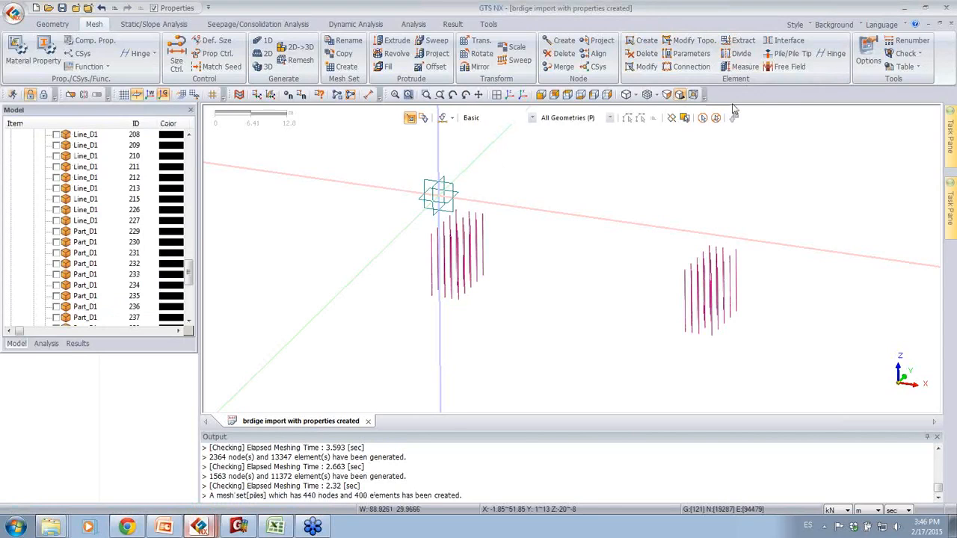
Step: Start the Pile/Pile Tip Element command and select all displayed pile elements for the pile interface
click(778, 55)
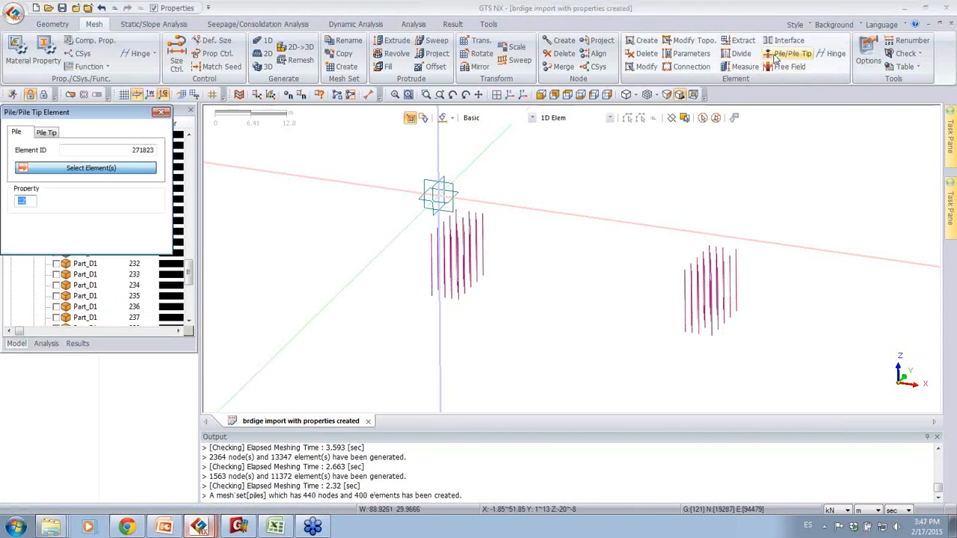
drag(102, 113, 287, 140)
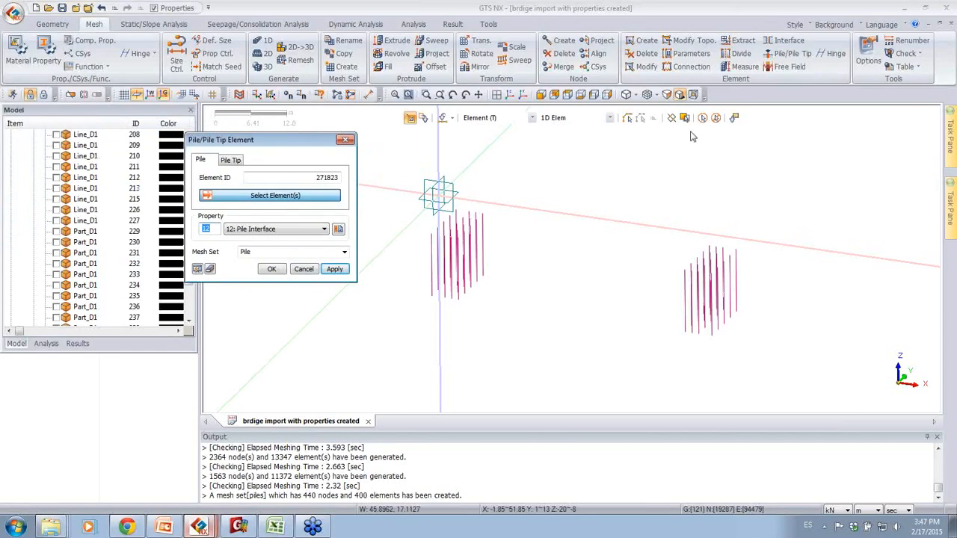
click(703, 118)
Step: Examine the Pile Interface property and the ultimate shear force and stiffness moduli of its material 14: Pile
click(338, 228)
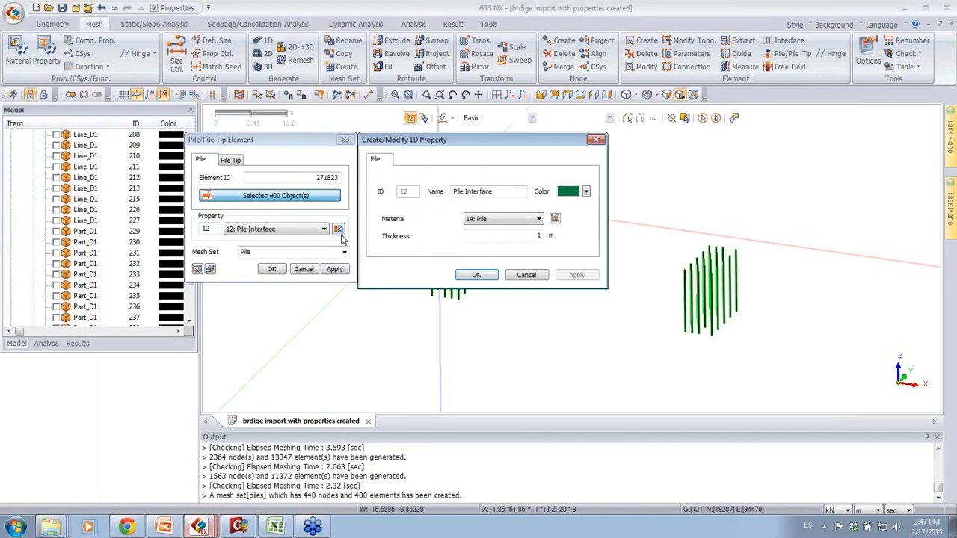
click(555, 218)
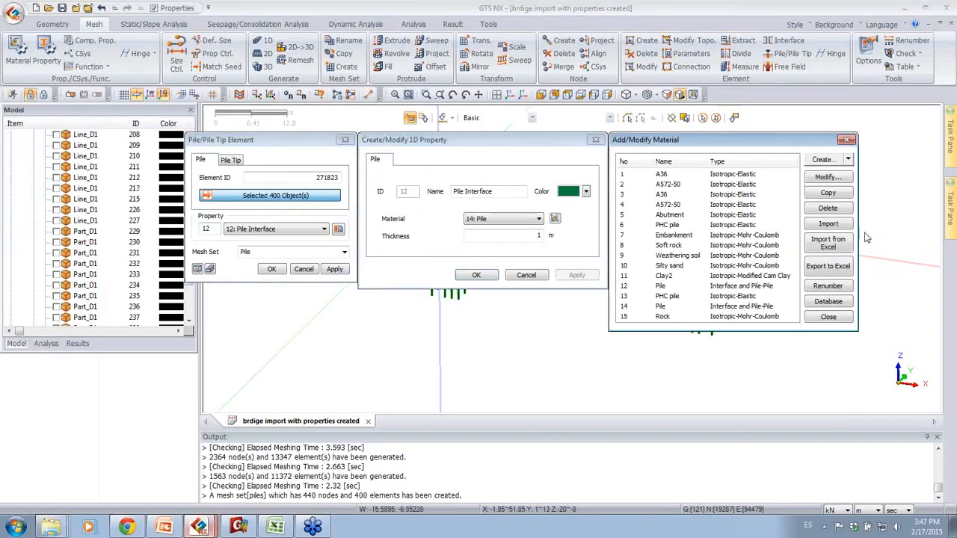
click(680, 308)
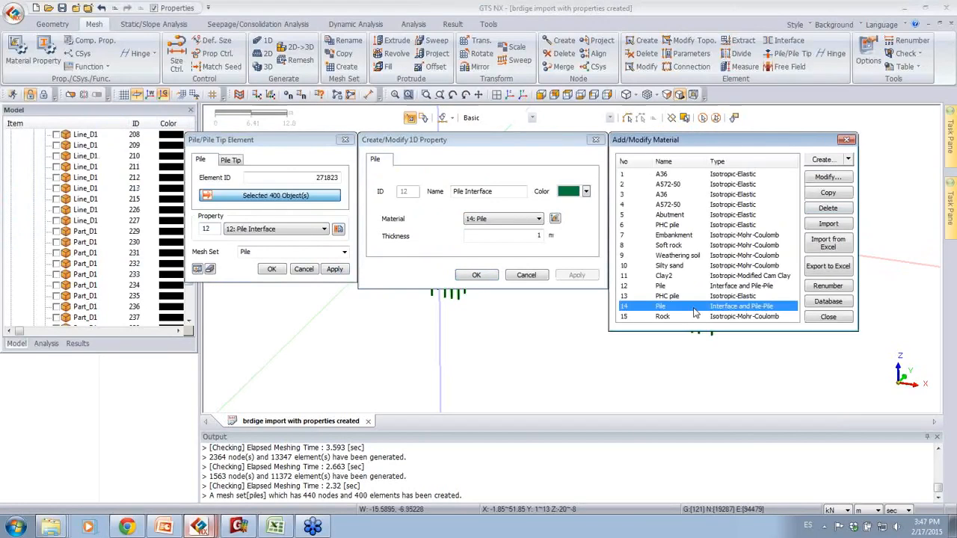
click(838, 177)
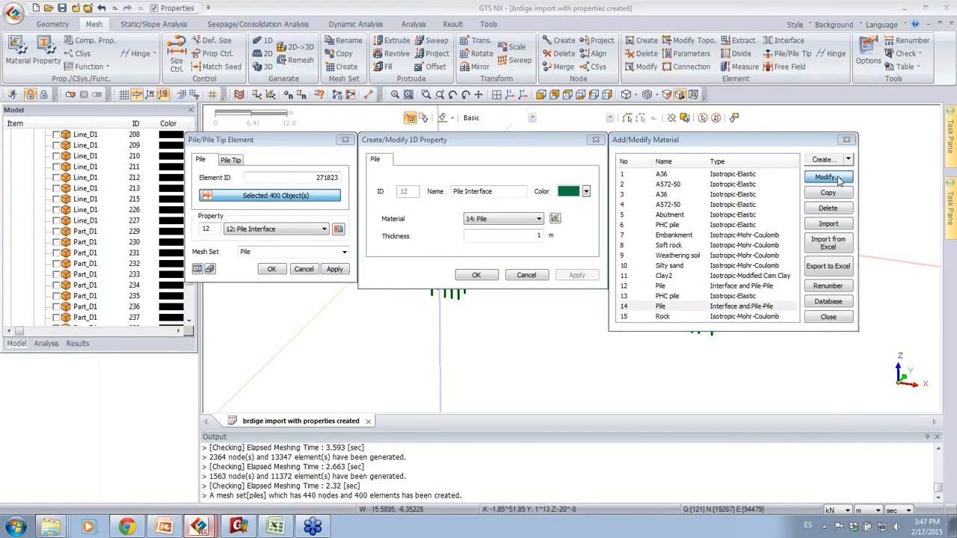
drag(885, 140, 586, 38)
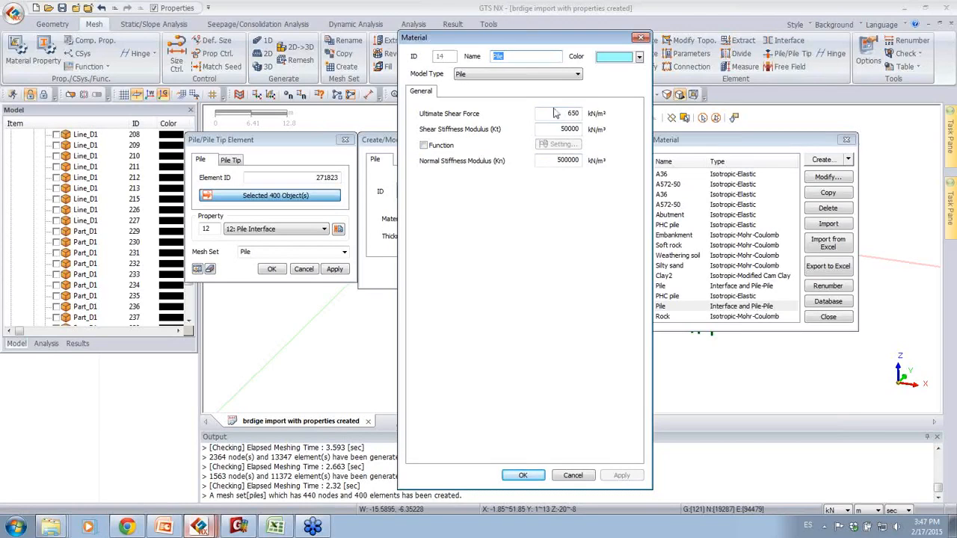
click(641, 37)
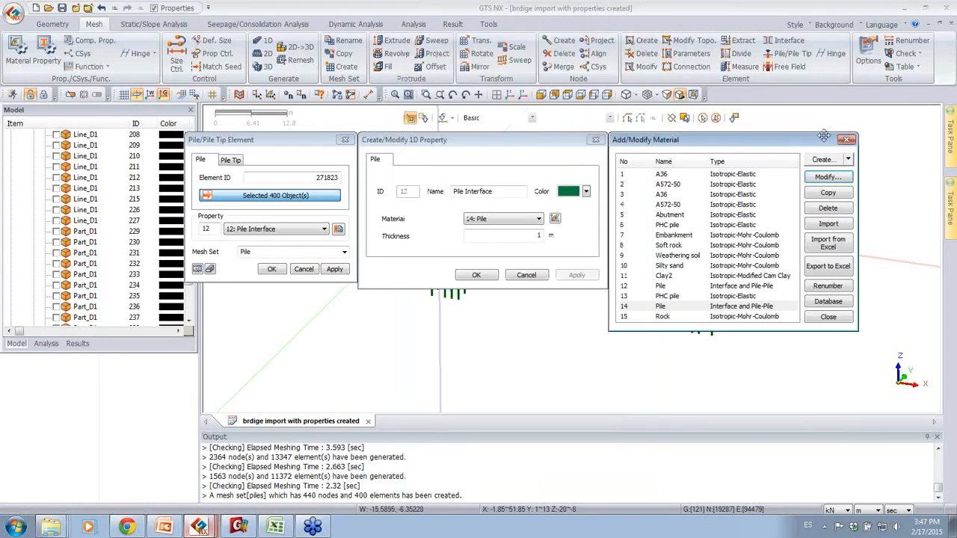
click(847, 140)
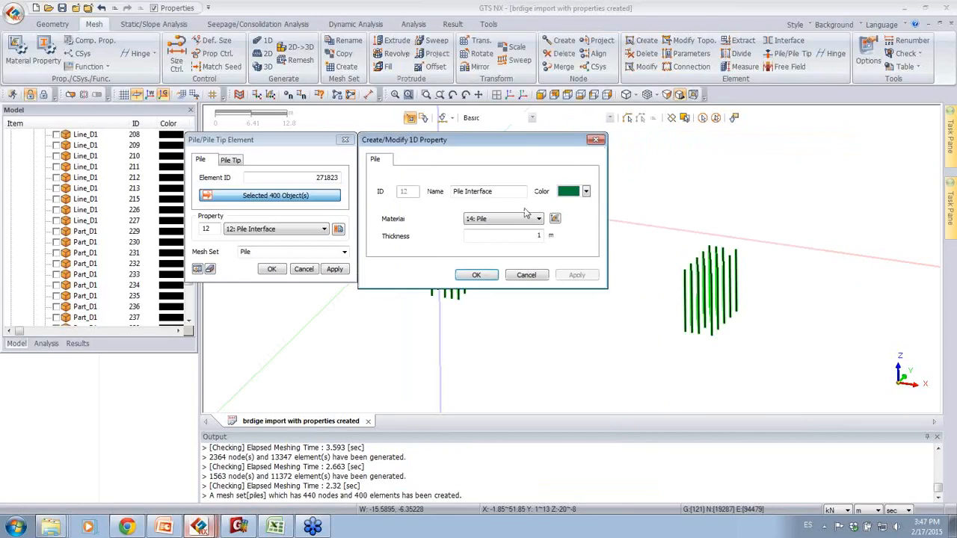
click(478, 276)
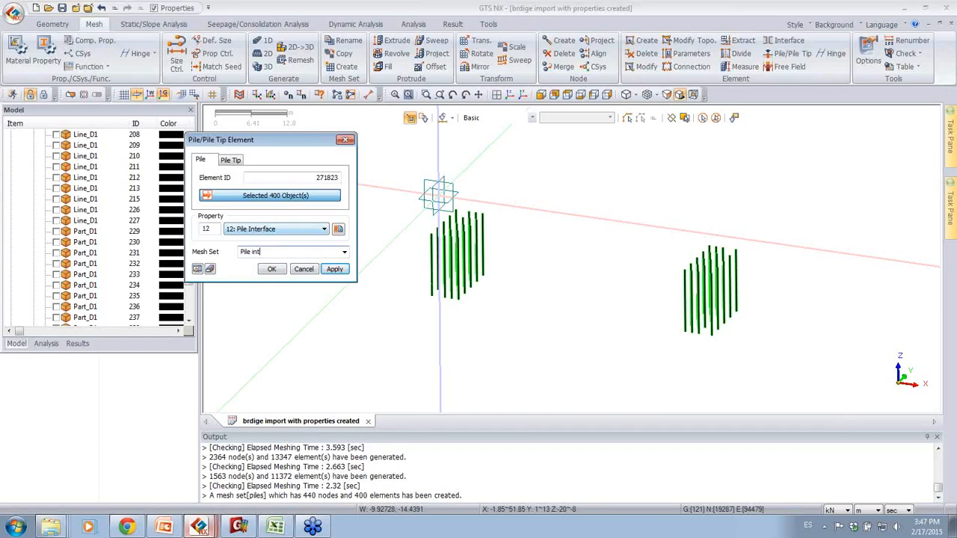
Step: Create the pile interface elements with property 12: Pile Interface in mesh set Pile interface, and open the Pile Tip settings
click(335, 271)
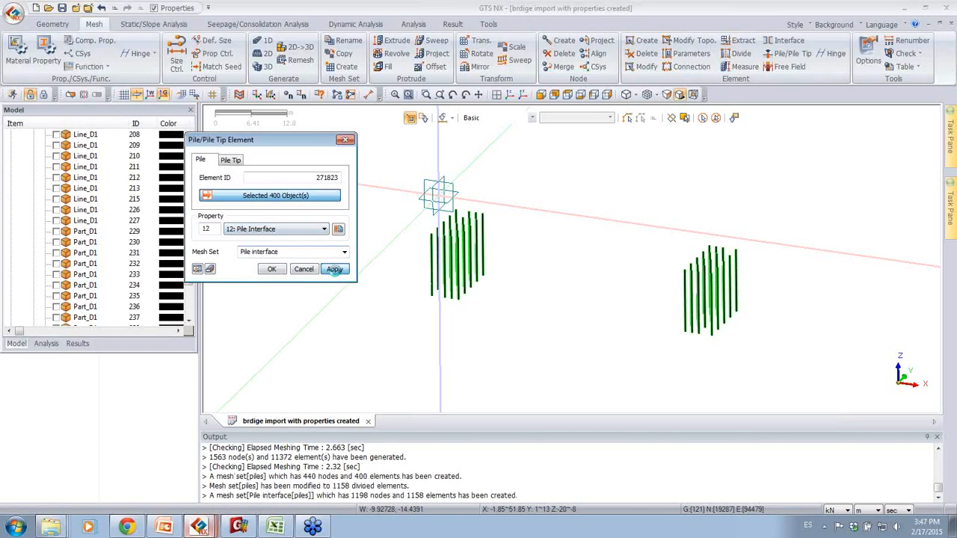
click(231, 160)
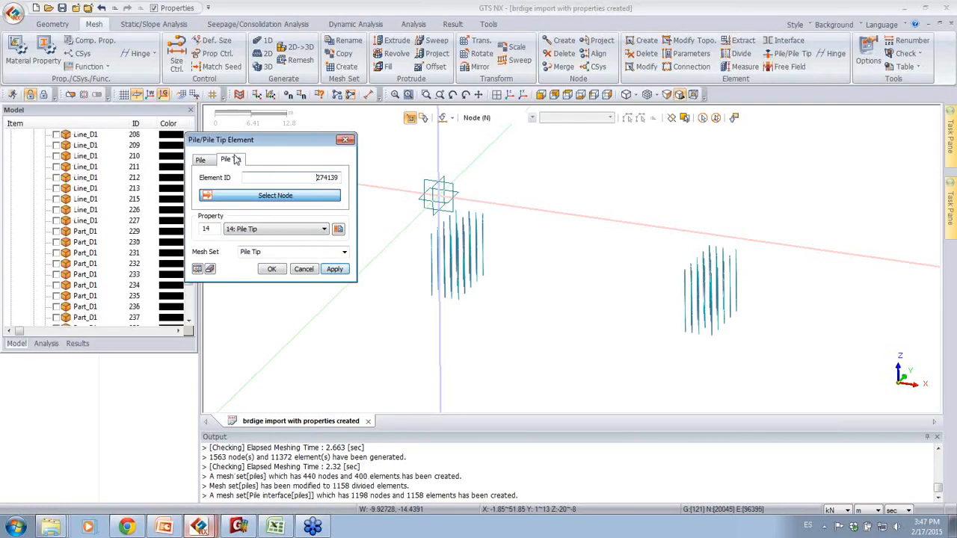
Step: Check the Pile Tip property and create pile tip elements on all pile bottom nodes with property 14: Pile Tip in mesh set Pile Tip
click(338, 230)
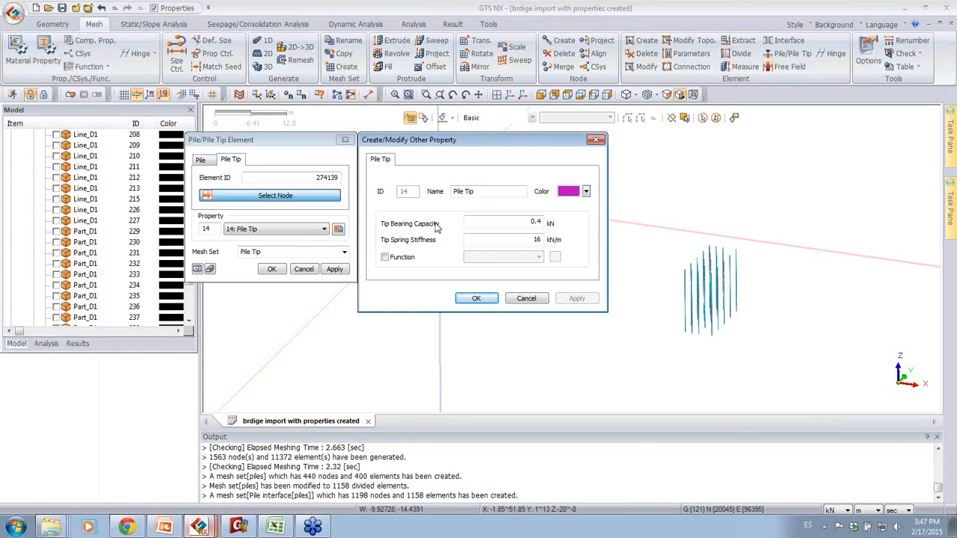
click(595, 140)
click(554, 94)
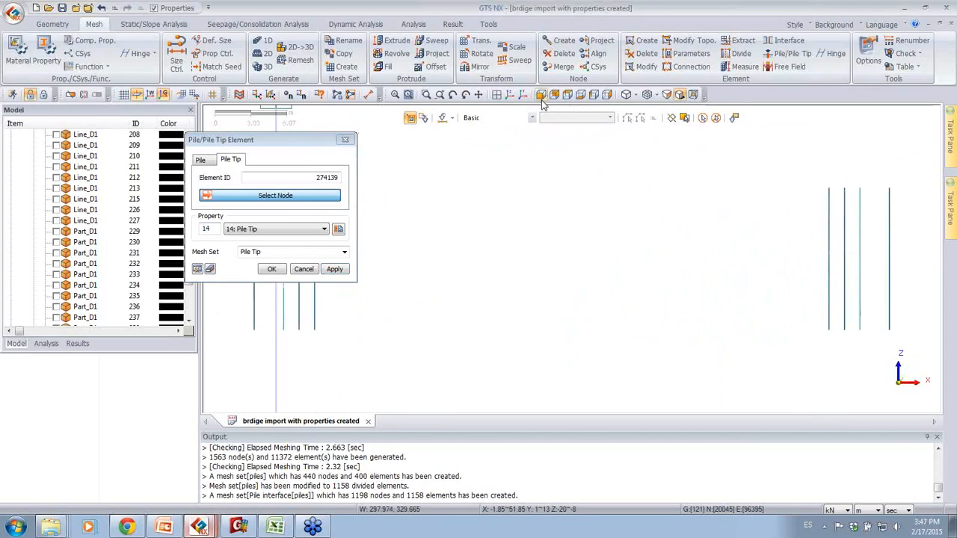
drag(321, 144, 146, 133)
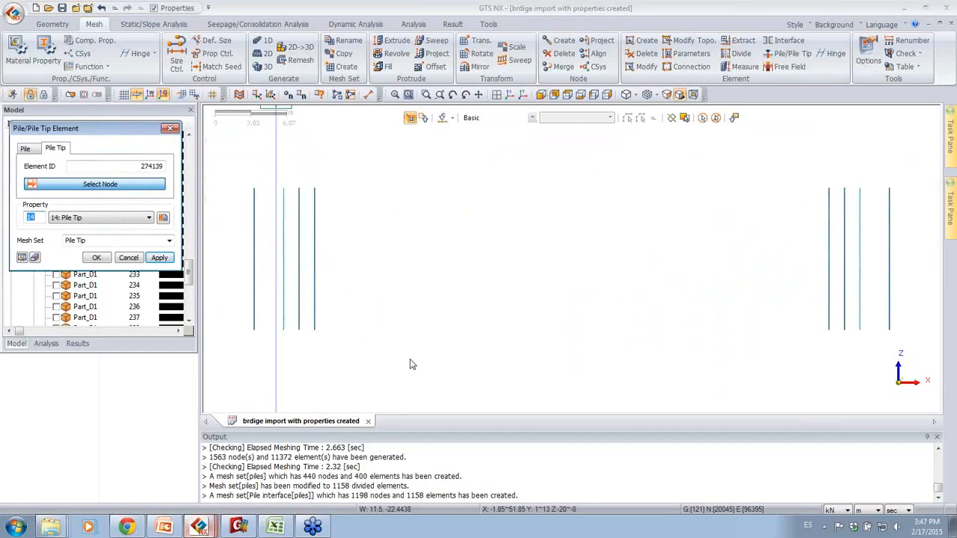
drag(402, 362, 228, 335)
drag(303, 354, 234, 340)
drag(360, 365, 239, 333)
drag(924, 346, 783, 335)
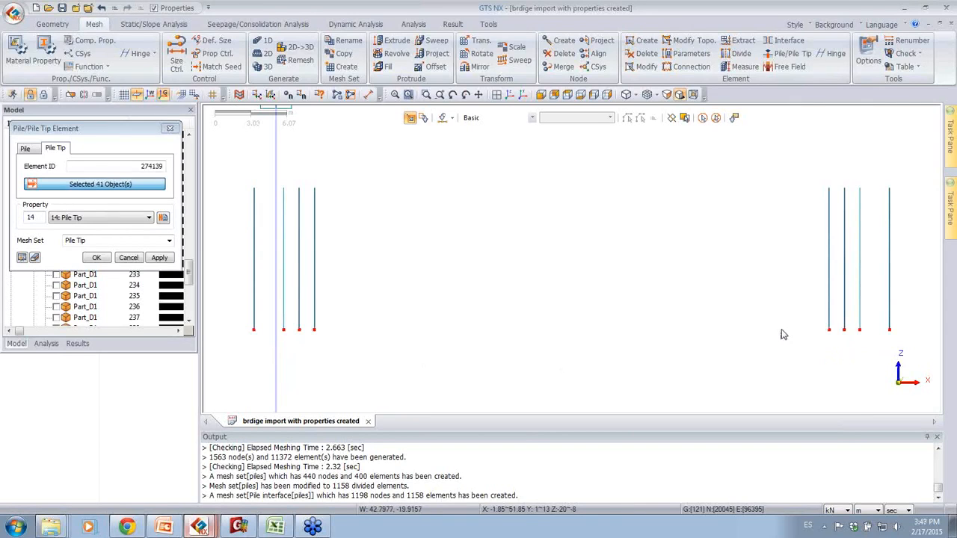
click(103, 260)
Step: Constrain the Rz rotation of all displayed pile nodes in a boundary set named rz
middle_drag(515, 221, 530, 303)
middle_drag(464, 246, 557, 243)
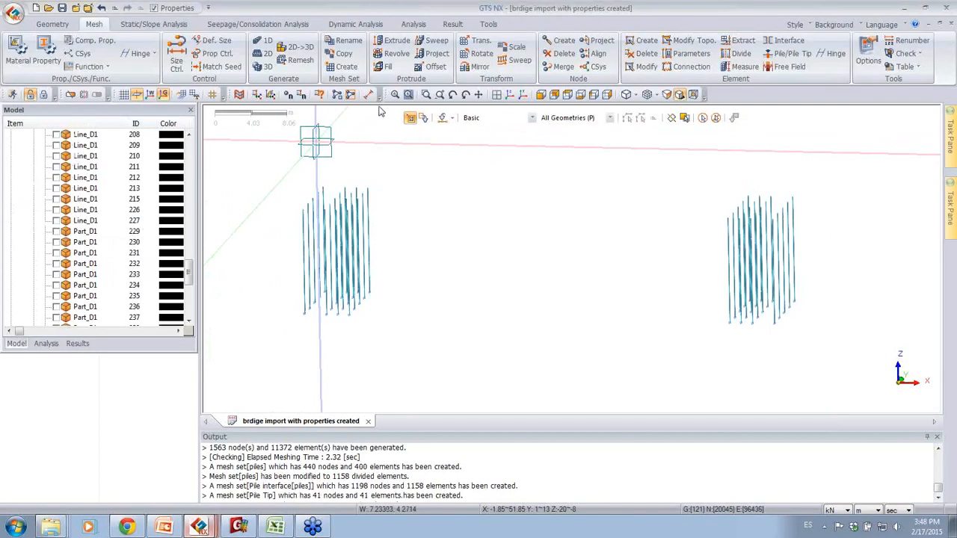
click(157, 26)
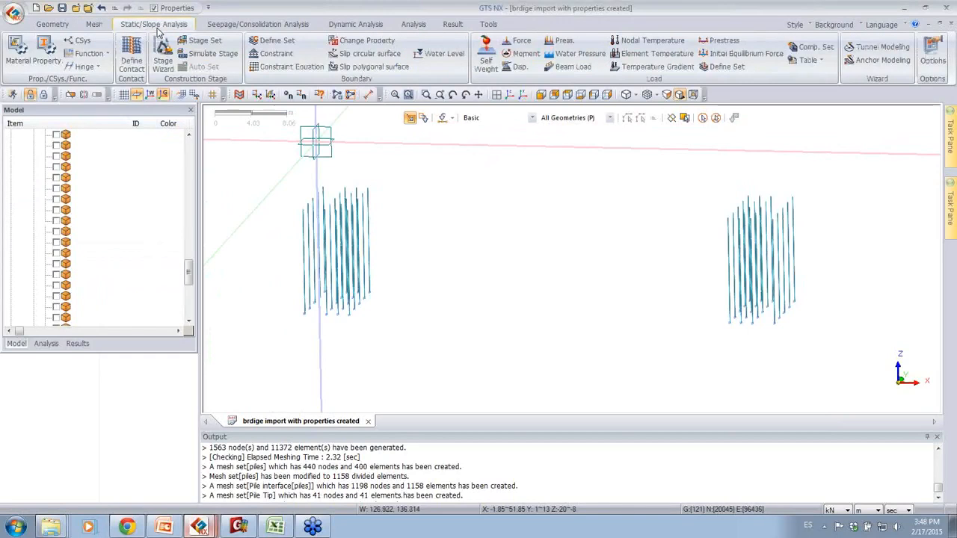
click(277, 55)
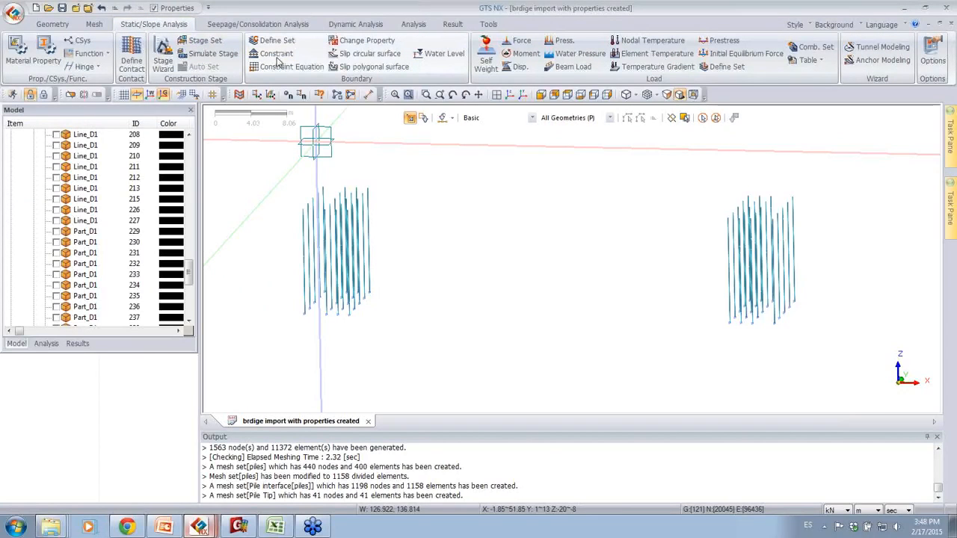
click(51, 133)
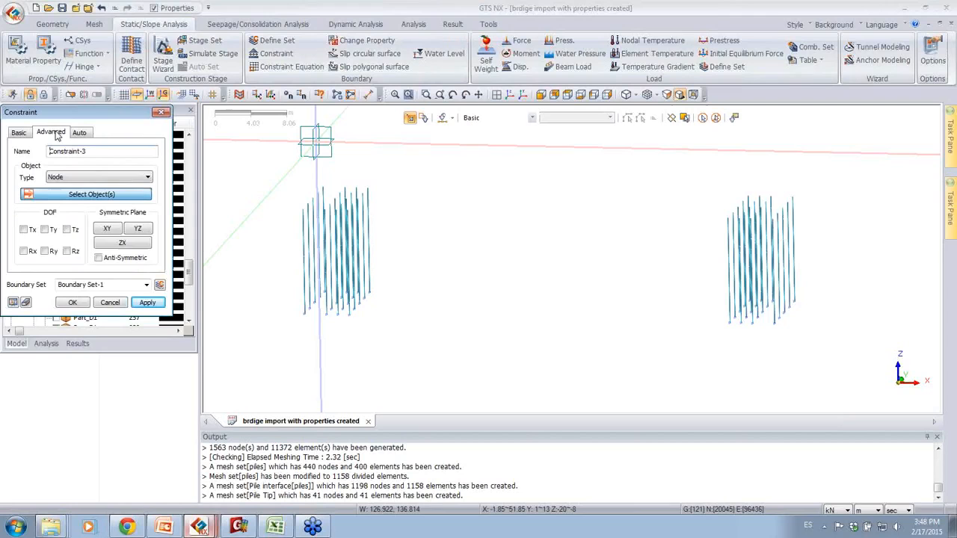
click(66, 251)
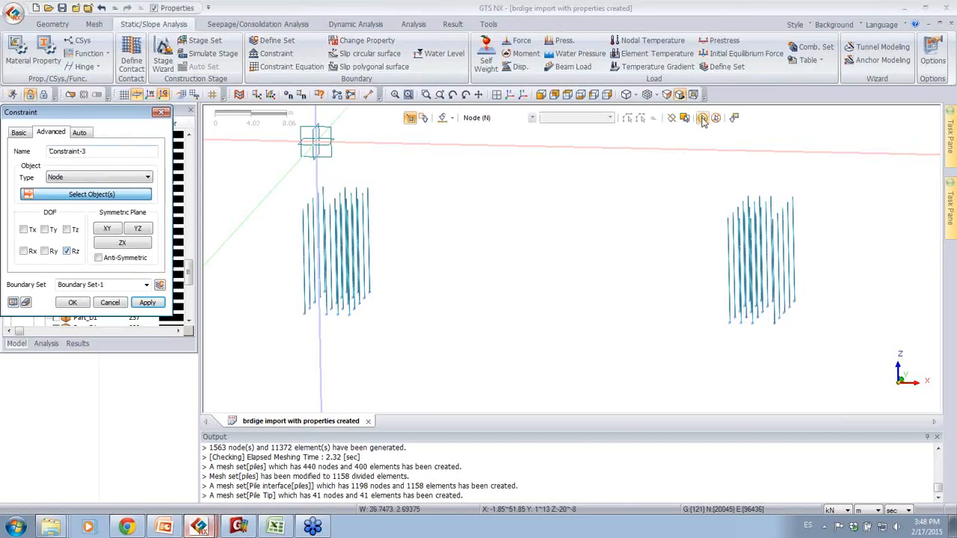
click(703, 118)
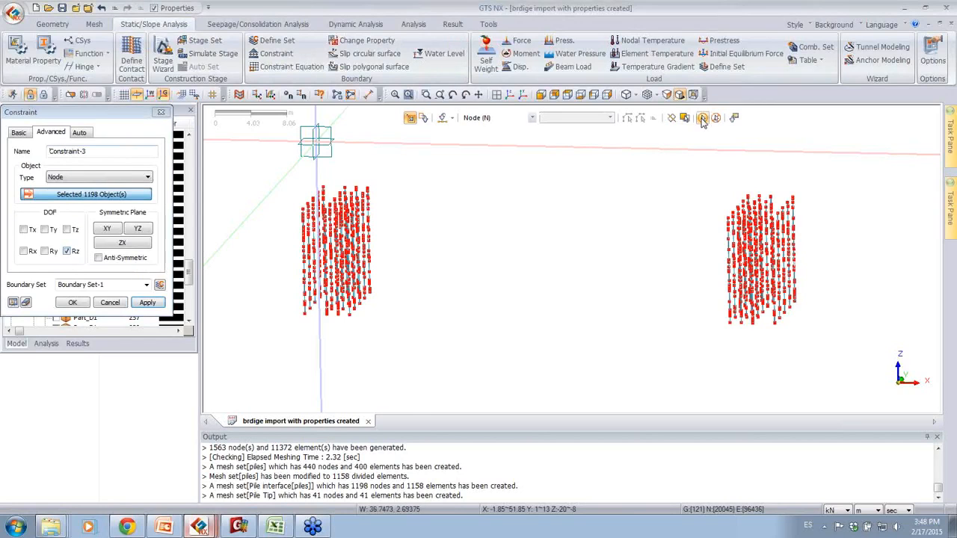
click(86, 285)
text(rz)
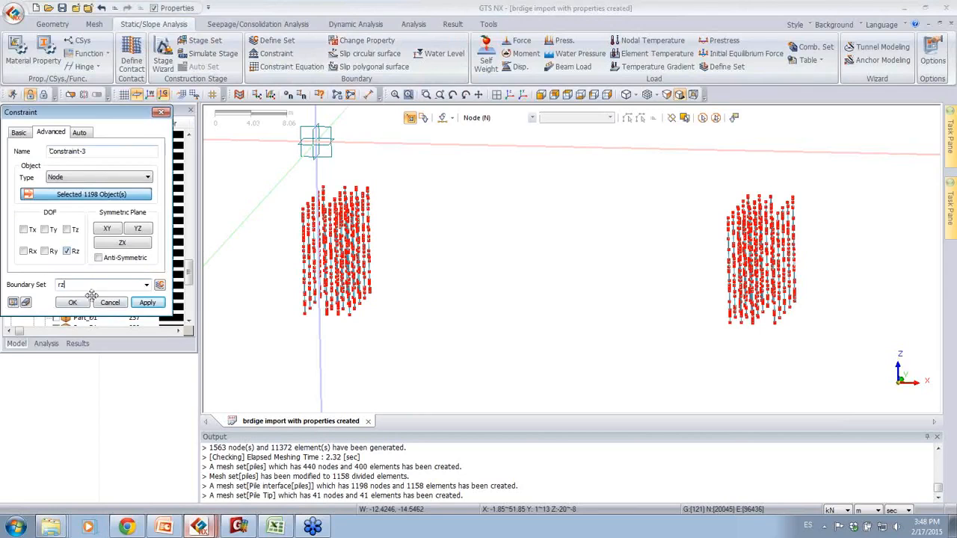
click(72, 302)
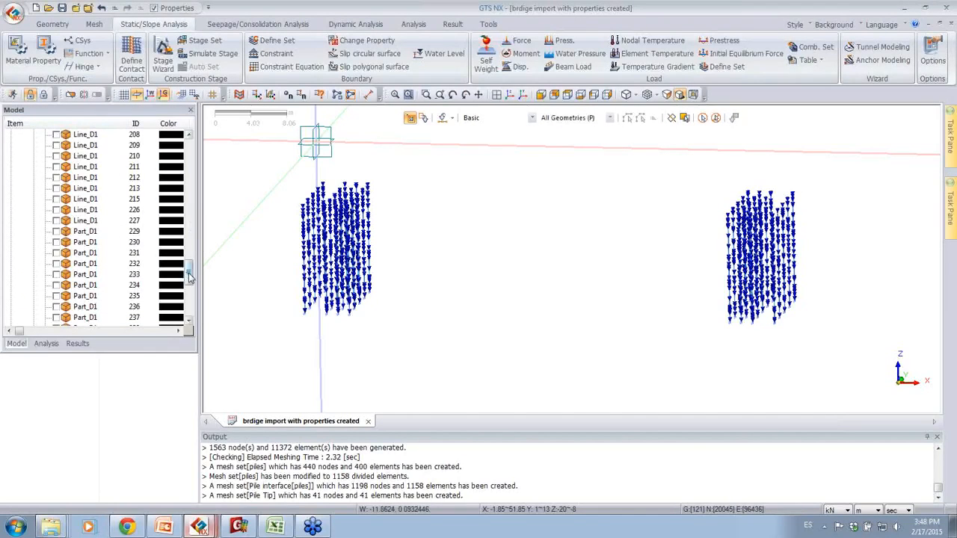
Step: Display all mesh sets and view the complete bridge, embankment and soil layer model
drag(188, 277, 187, 299)
click(23, 307)
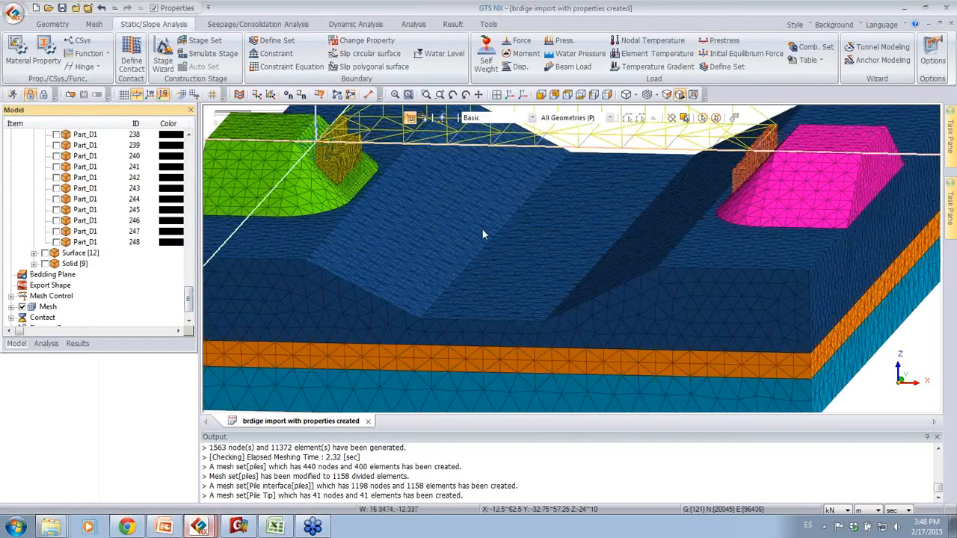
scroll(470, 198, down, 5)
middle_drag(475, 202, 480, 277)
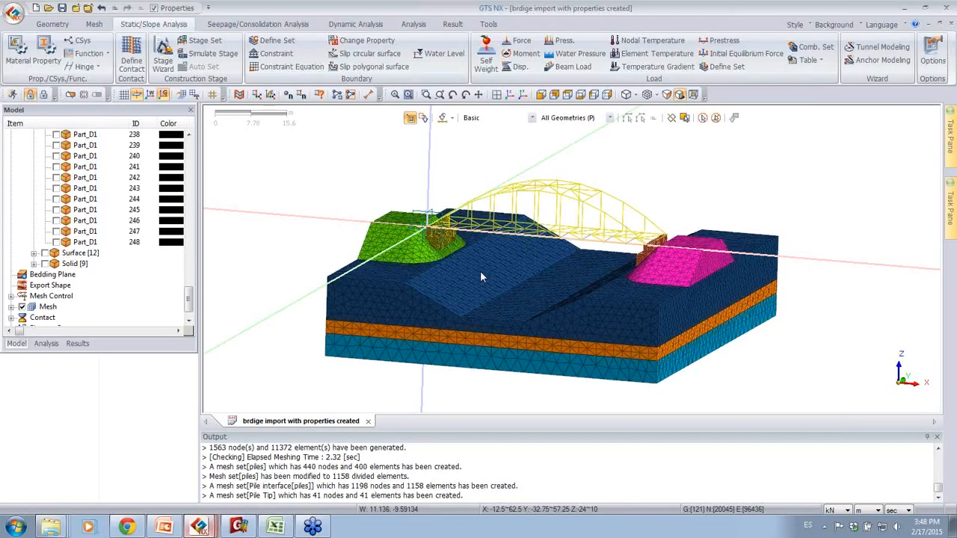
middle_drag(634, 196, 626, 237)
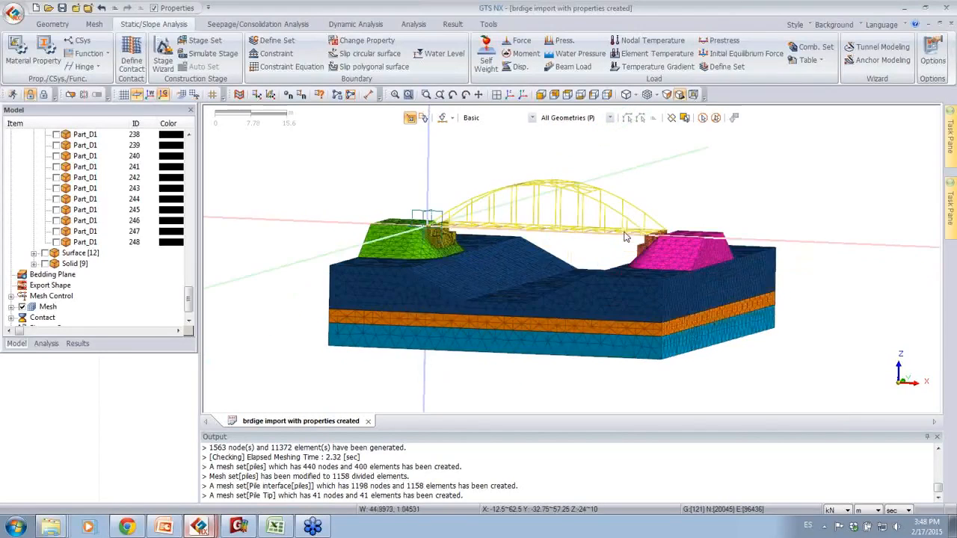
middle_drag(543, 261, 542, 269)
scroll(542, 269, up, 1)
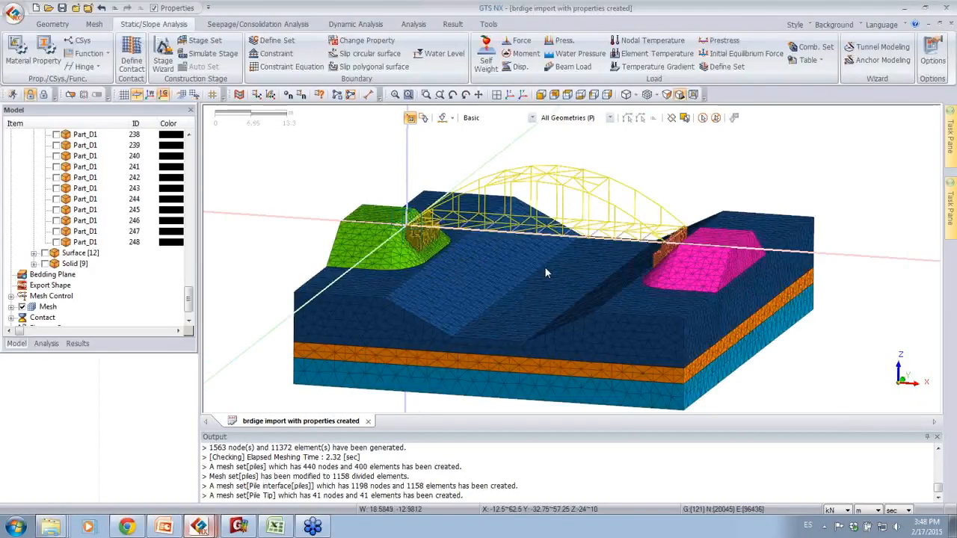
middle_drag(549, 265, 523, 291)
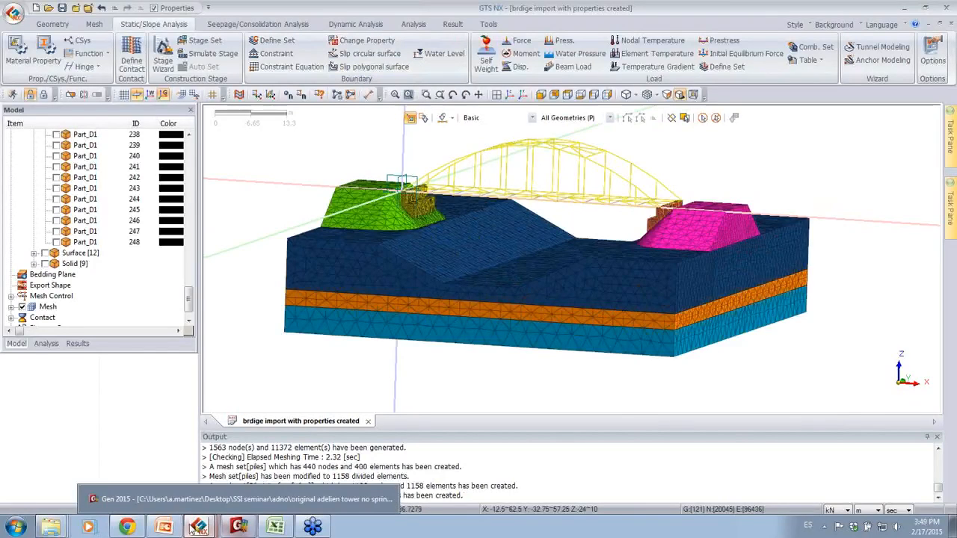
Step: Switch to the SSI PowerPoint presentation and review slides 26 to 29, from 3D modeling to the modulus of subgrade reaction
click(238, 526)
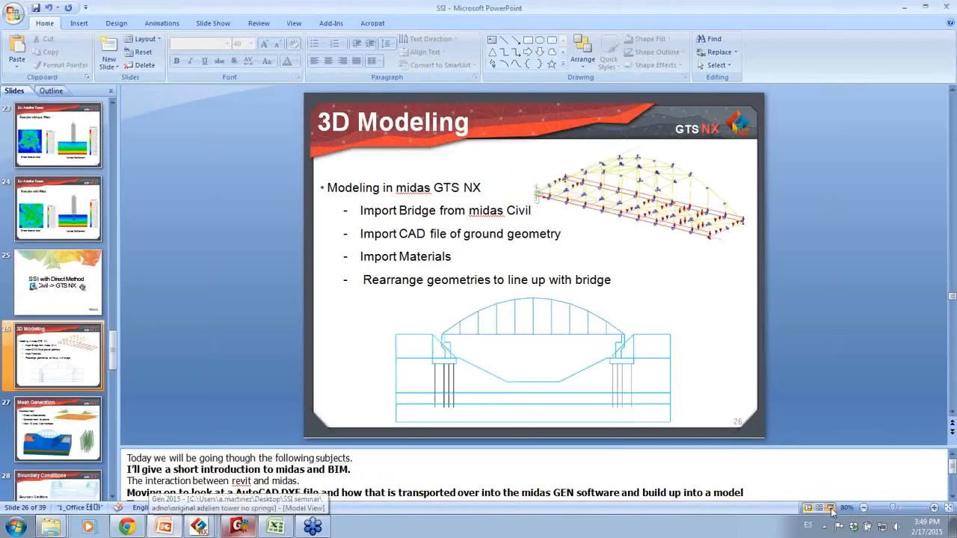
click(830, 508)
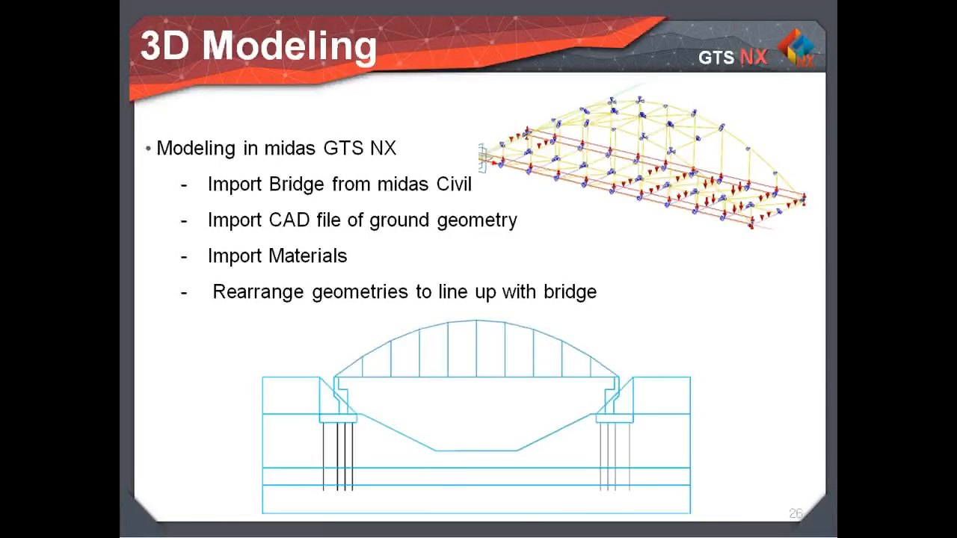
key(Right)
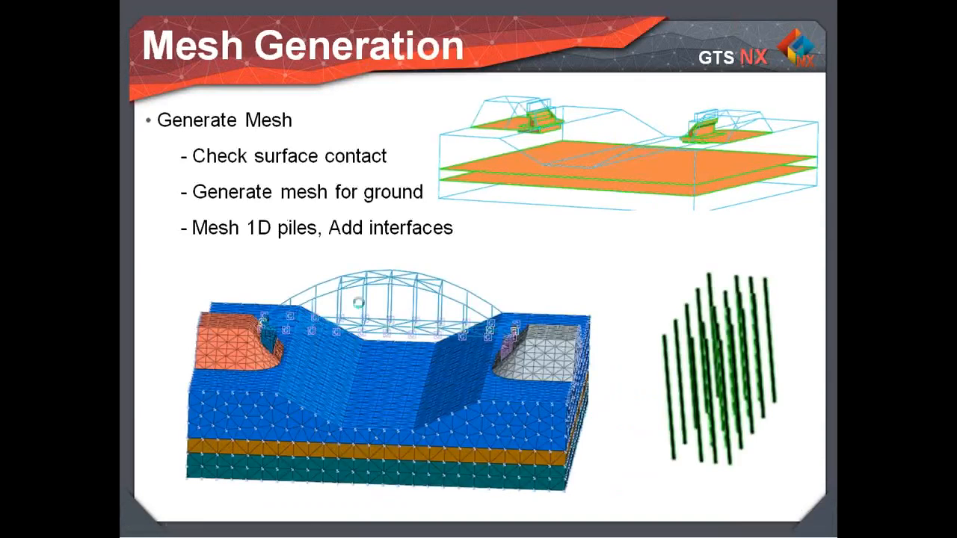
key(Right)
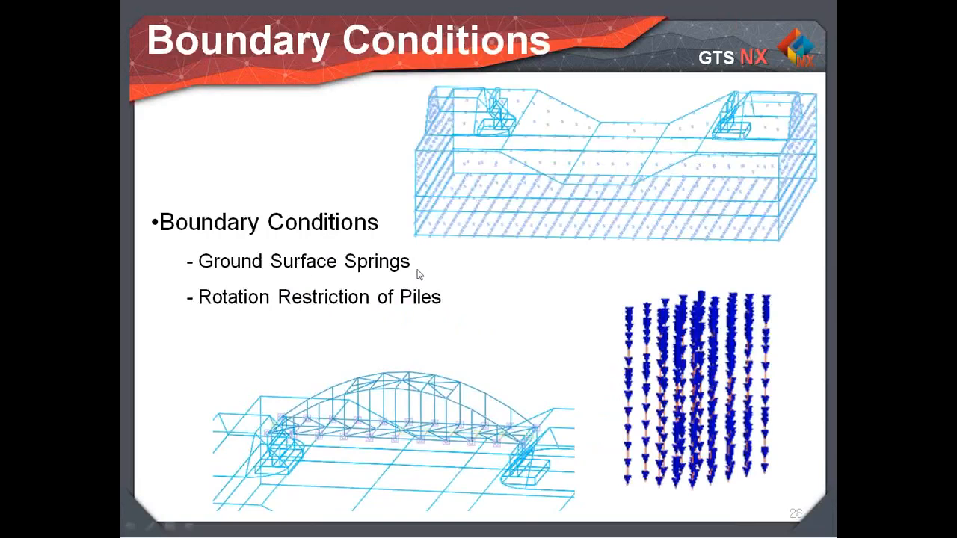
key(Right)
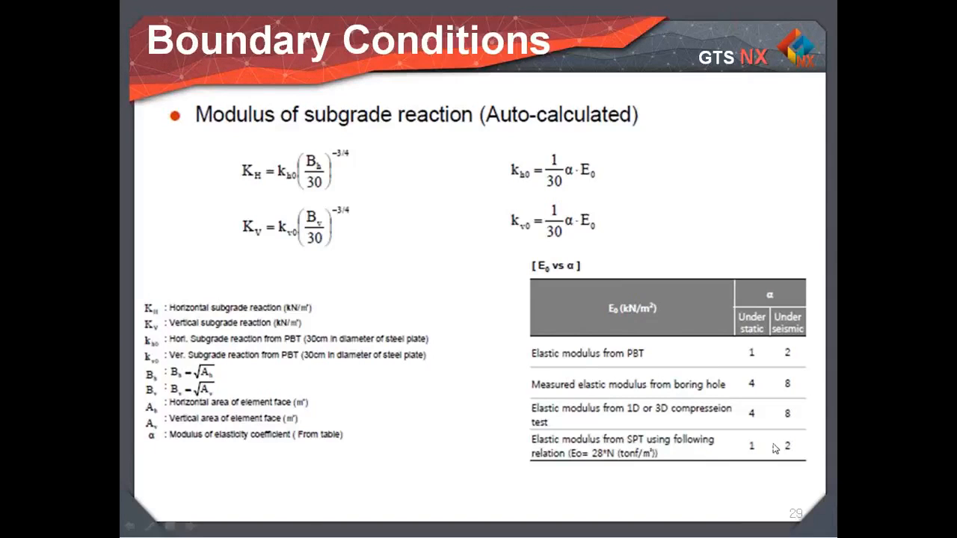
key(Escape)
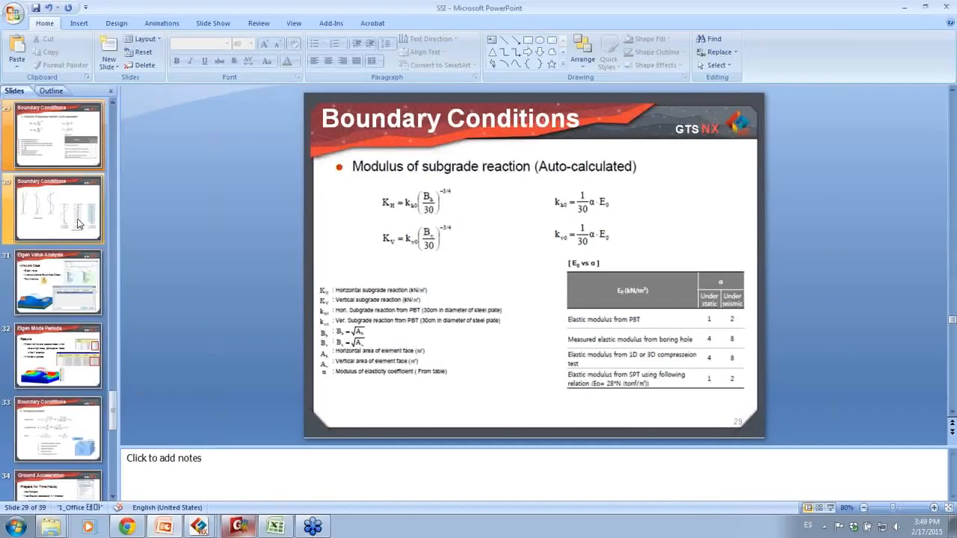
Step: Switch back to the GTS NX project "brdige import with properties created"
mouse_move(201, 529)
click(203, 499)
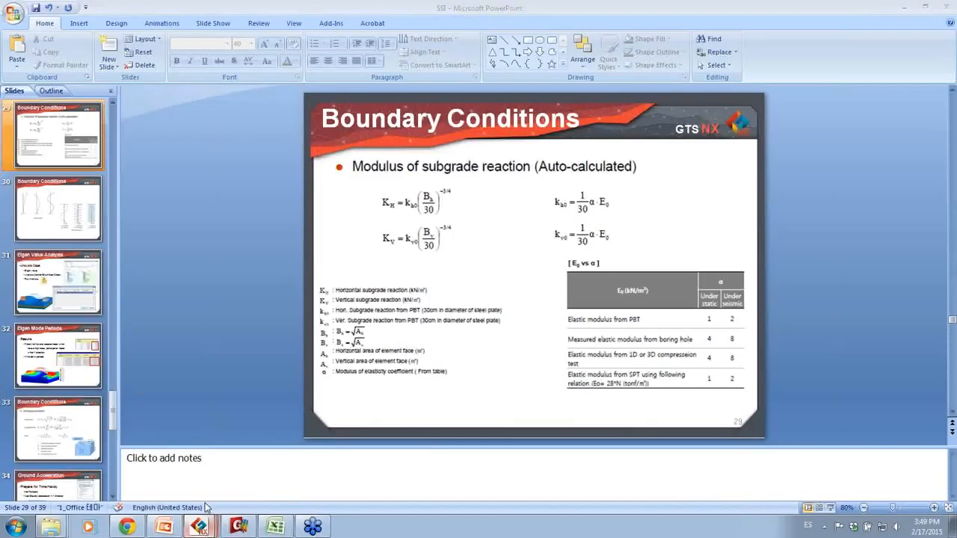
click(208, 528)
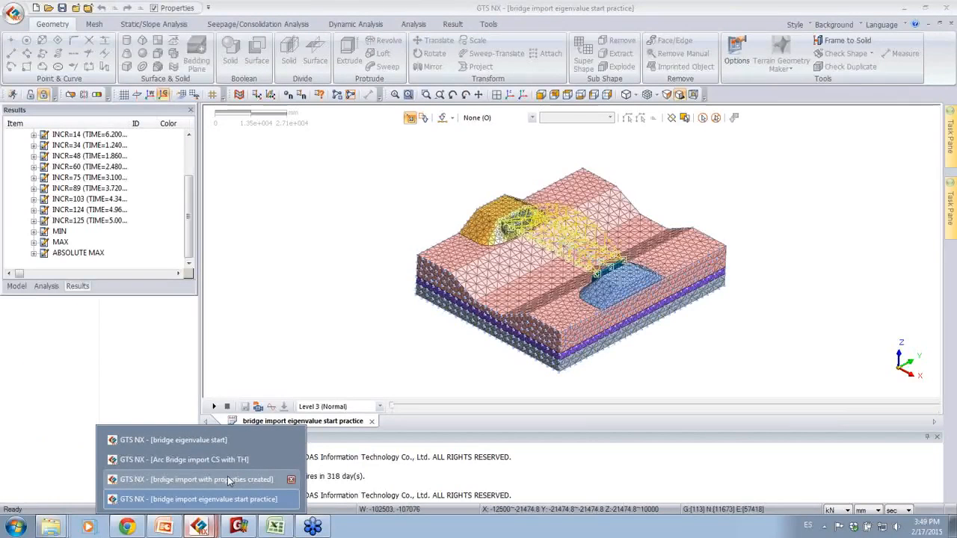
click(196, 480)
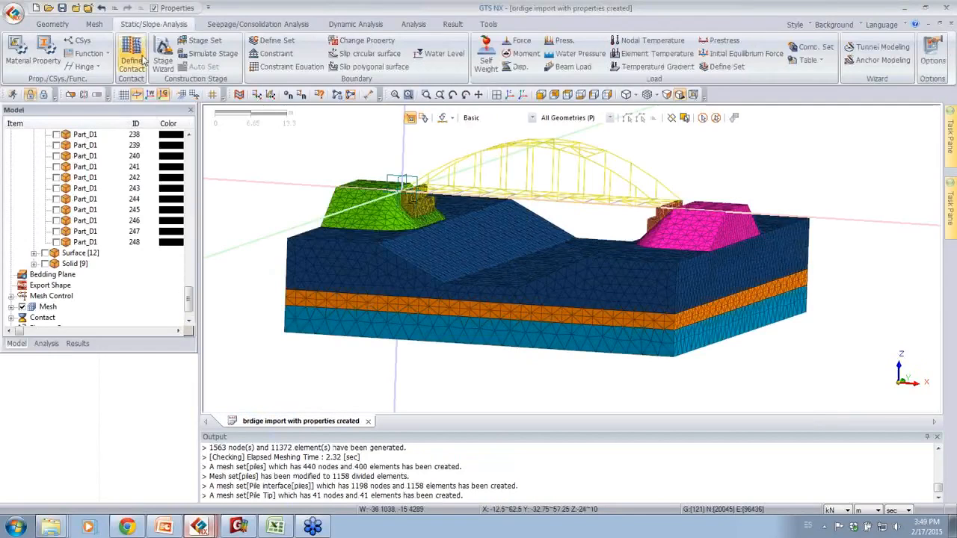
Step: Set up a Ground Surface Spring element with modulus of elasticity coefficient 2 and the fixed bottom condition in boundary set "fixed bottom"
click(95, 24)
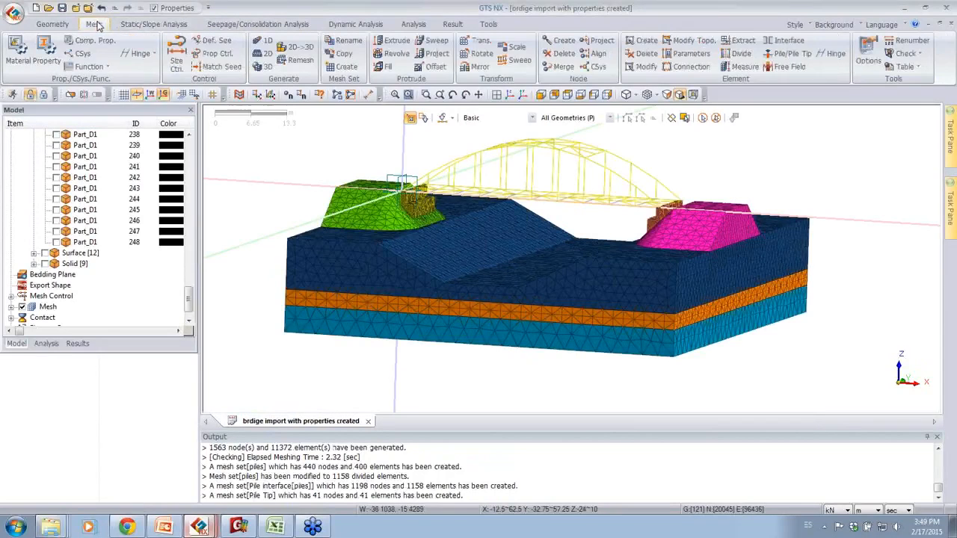
click(647, 41)
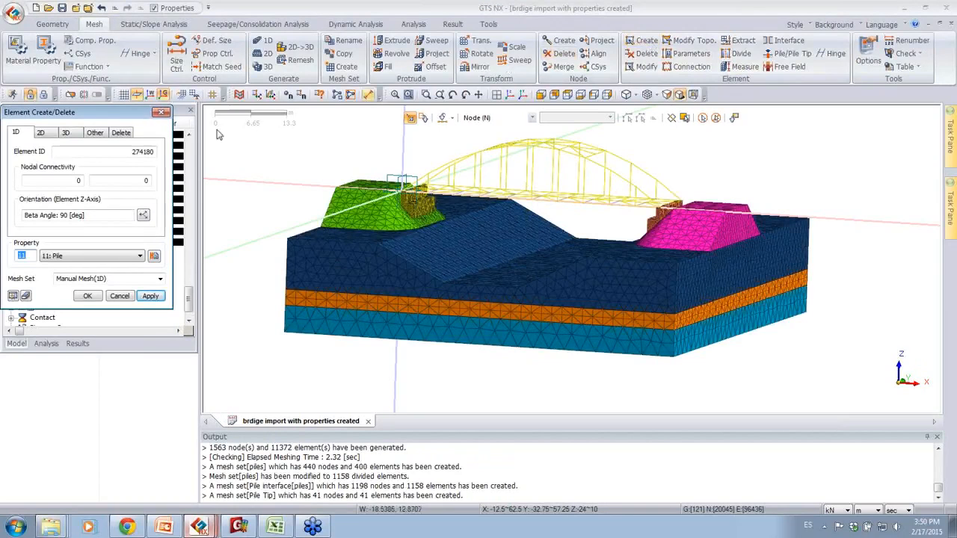
click(95, 133)
click(67, 153)
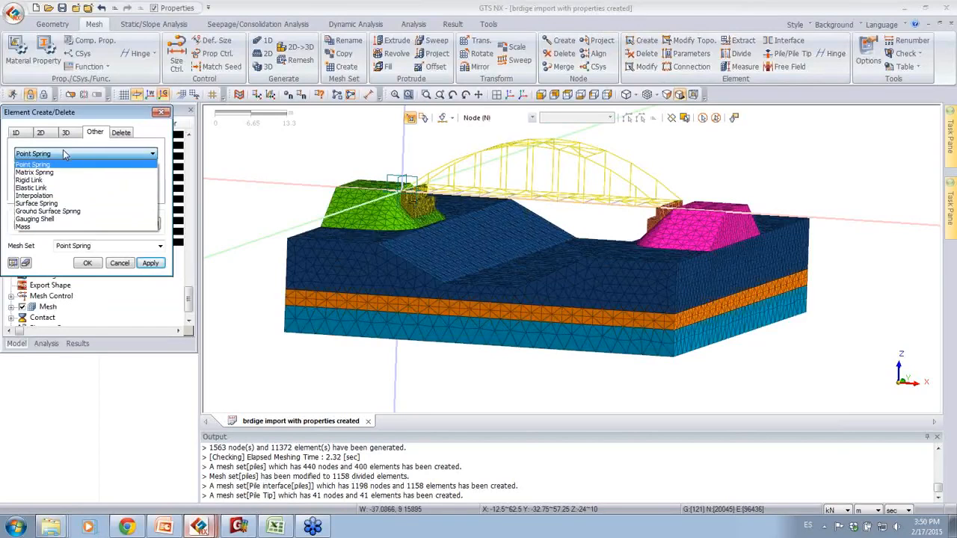
click(55, 211)
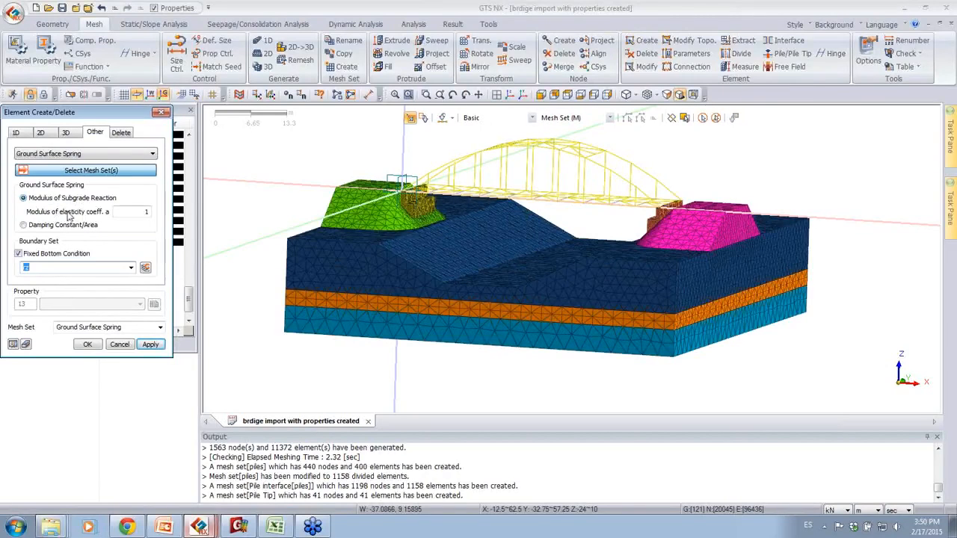
double_click(128, 212)
text(2)
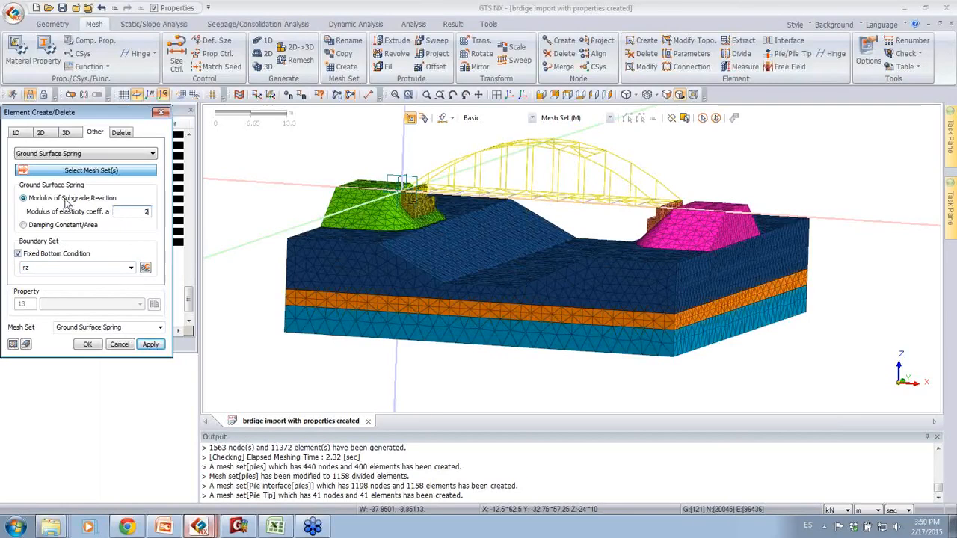
double_click(49, 266)
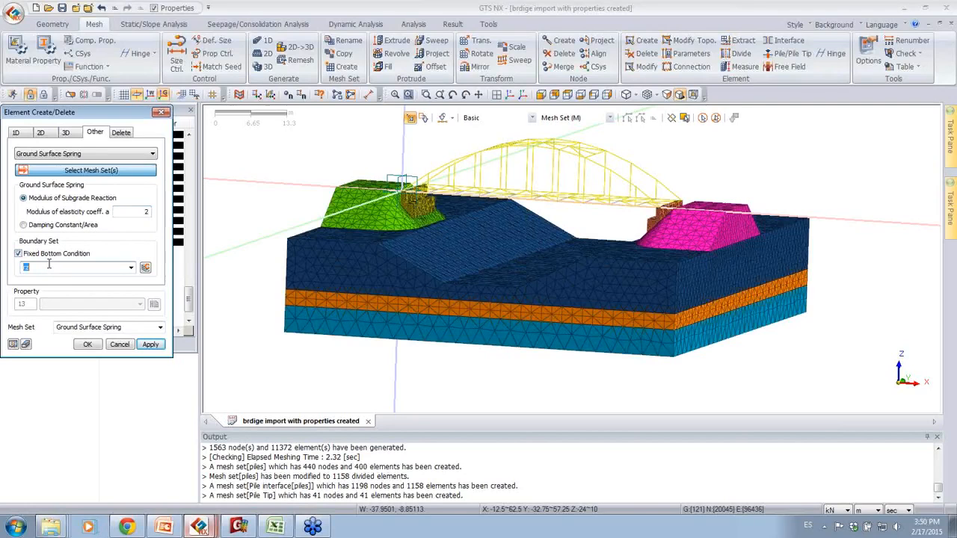
text(fixed bottom)
Step: Create the ground surface springs on the nine mesh sets of the soil layers, embankments and abutments, and inspect the boundary
drag(286, 161, 459, 253)
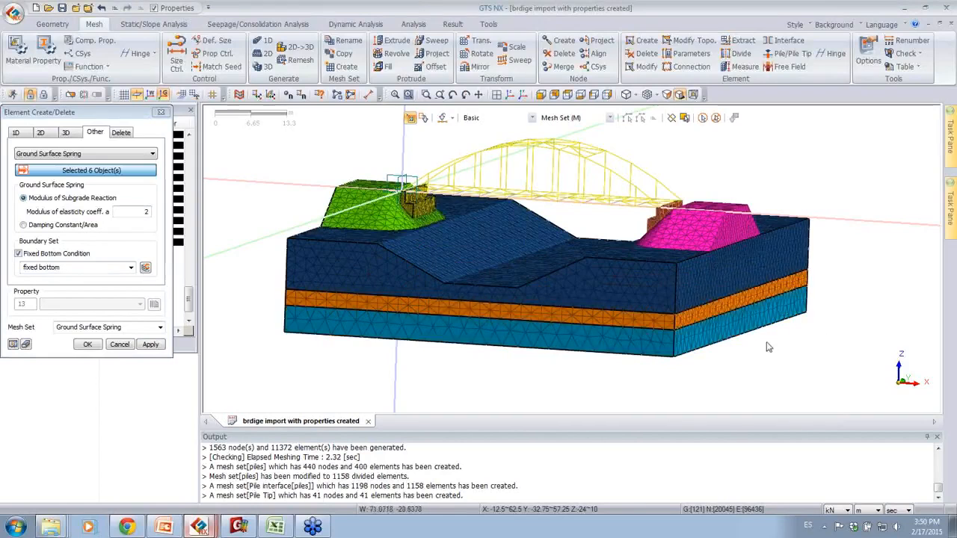
drag(841, 330, 622, 179)
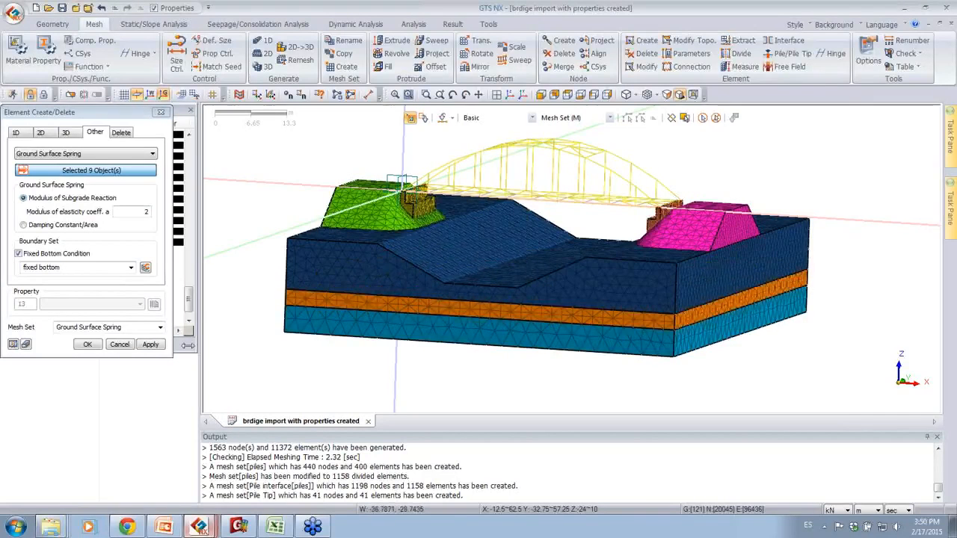
middle_drag(372, 406, 419, 396)
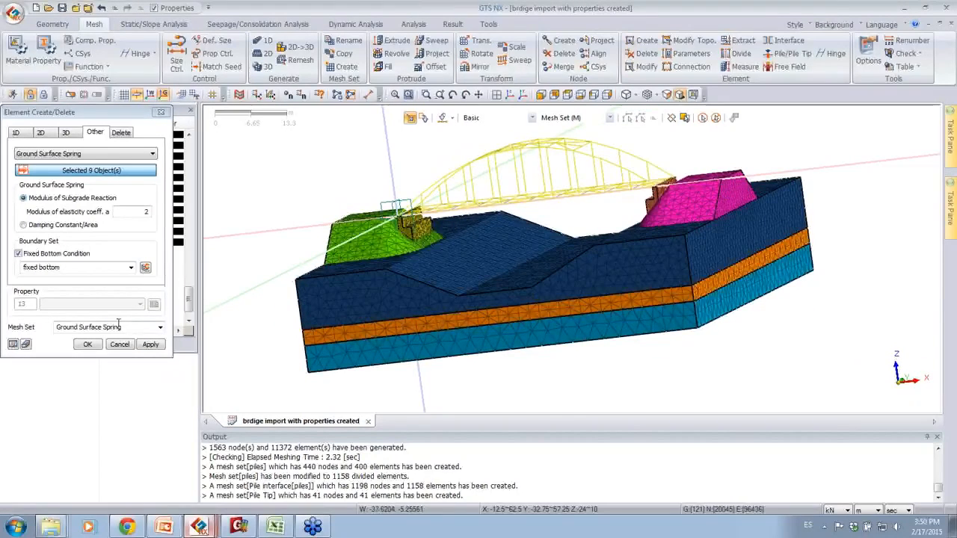
click(88, 346)
click(95, 341)
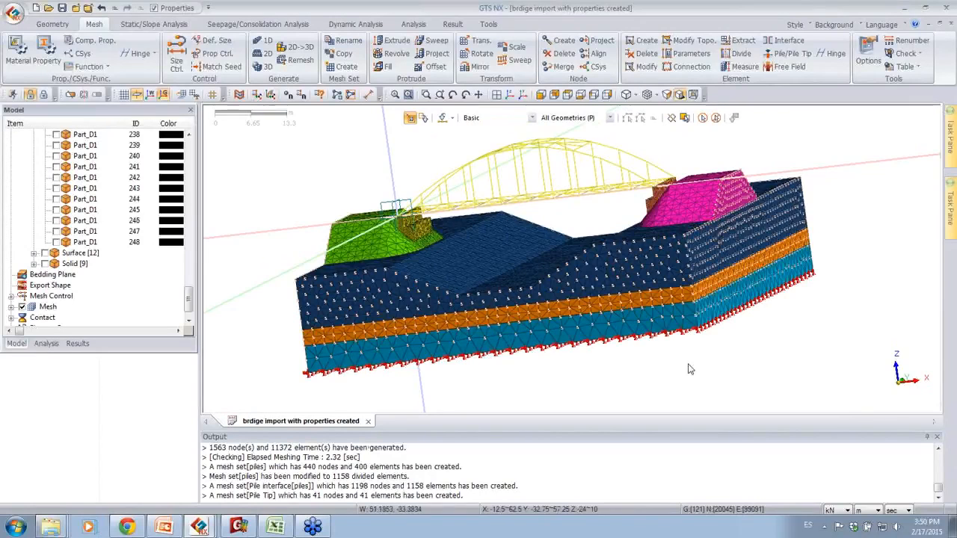
scroll(693, 352, up, 5)
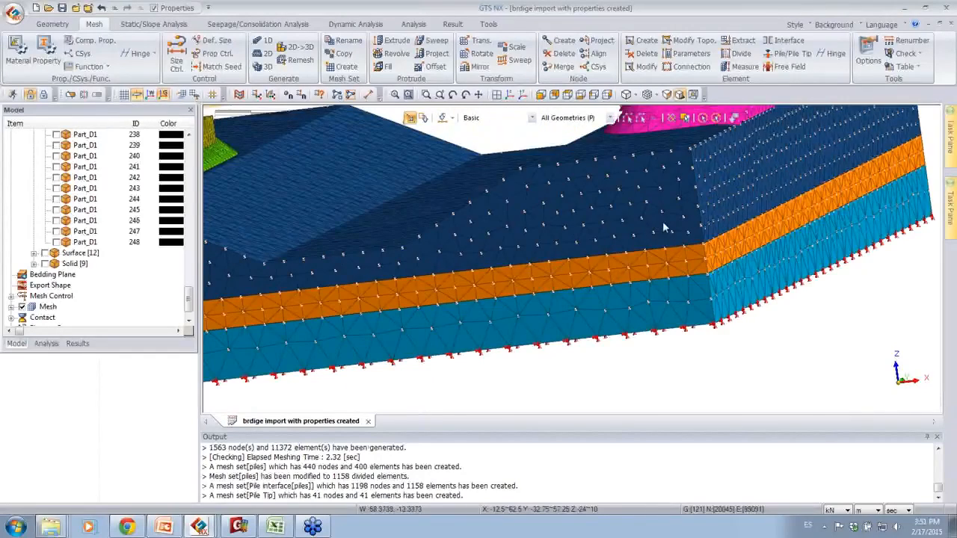
scroll(631, 231, up, 2)
scroll(631, 232, down, 5)
Step: Check the boundary condition and static load sets of the analysis model
click(46, 343)
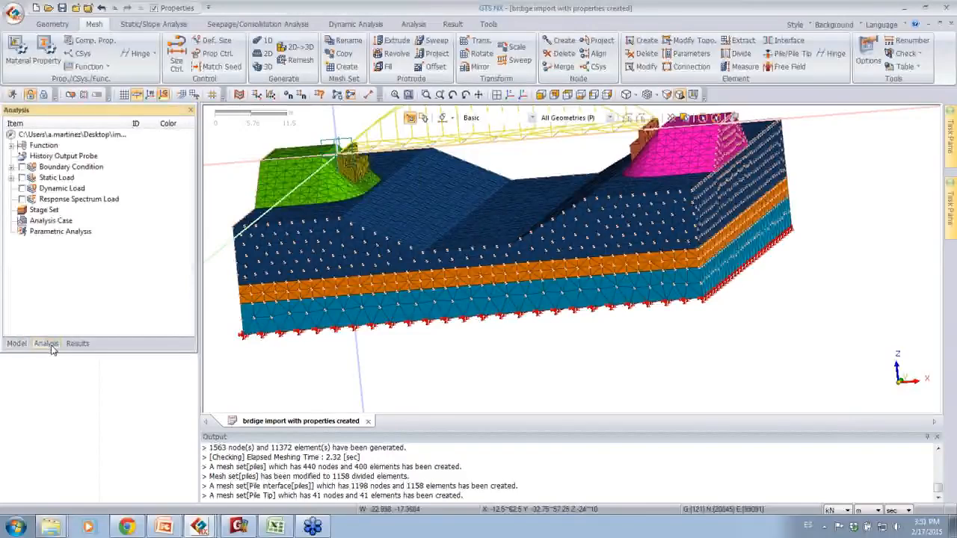
click(11, 168)
click(11, 167)
click(12, 178)
click(11, 178)
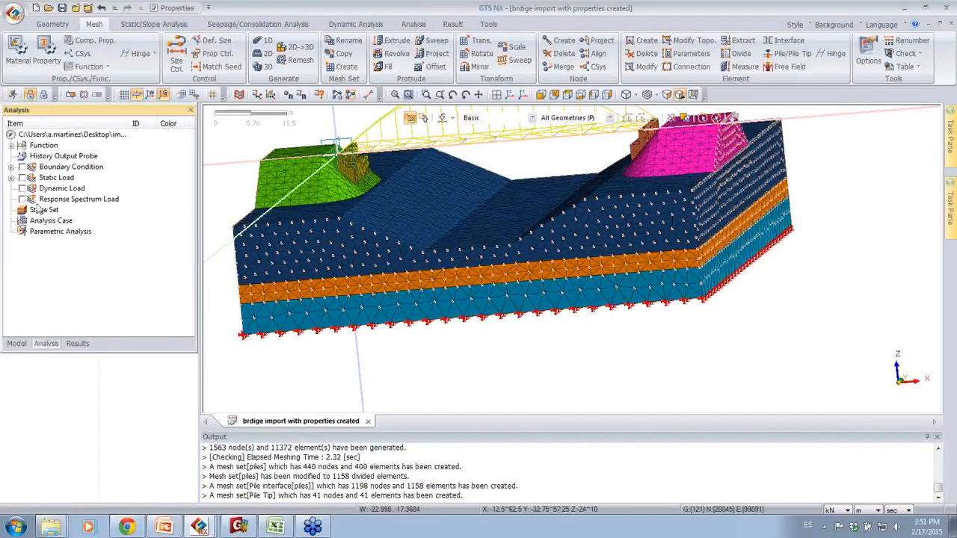
Step: Add an analysis case titled "eigenvalue" with solution type Eigenvalue and activate the boundary sets "fixed bottom" and "rz"
click(42, 222)
right_click(36, 222)
click(48, 226)
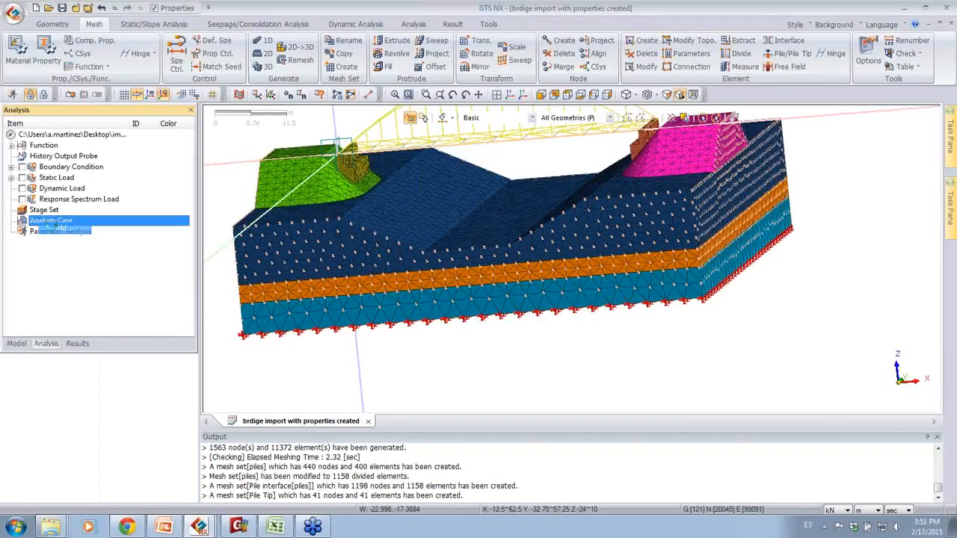
click(472, 134)
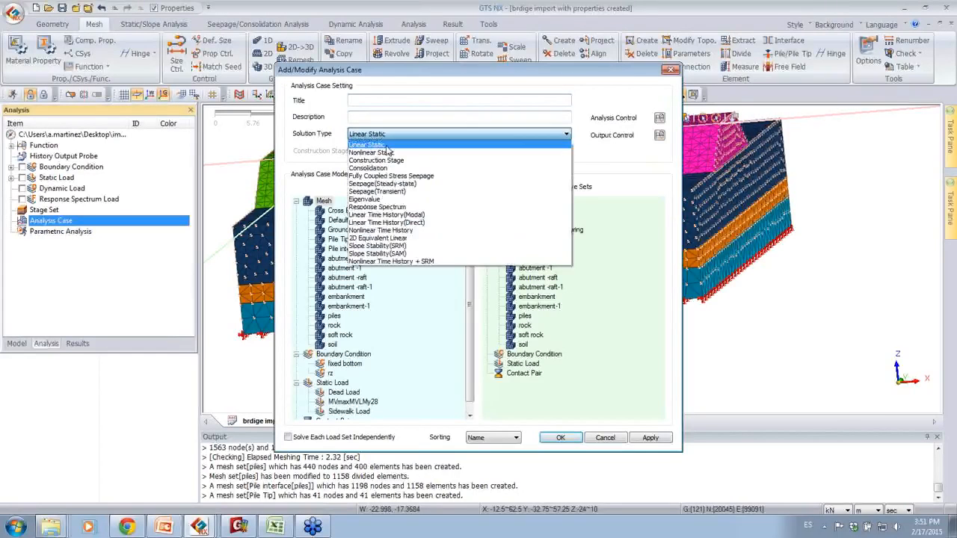
click(377, 198)
click(394, 102)
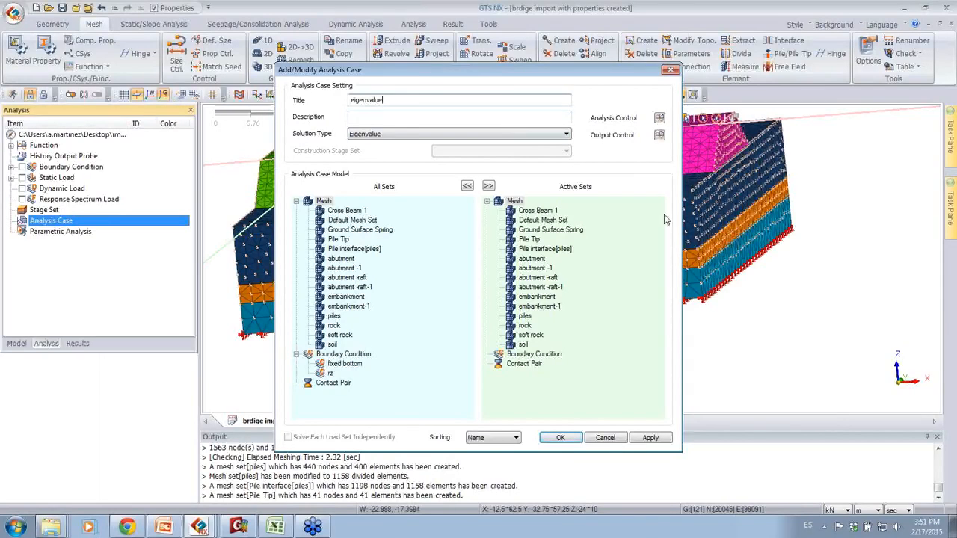
drag(351, 363, 542, 398)
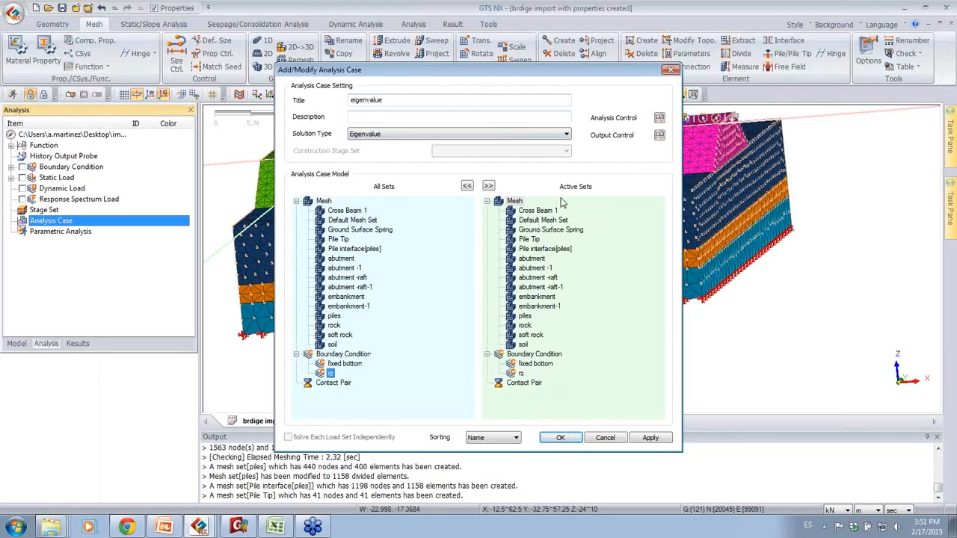
Step: Configure the number of modes and the Sturm sequence check in the analysis control, and save the eigenvalue case
click(658, 120)
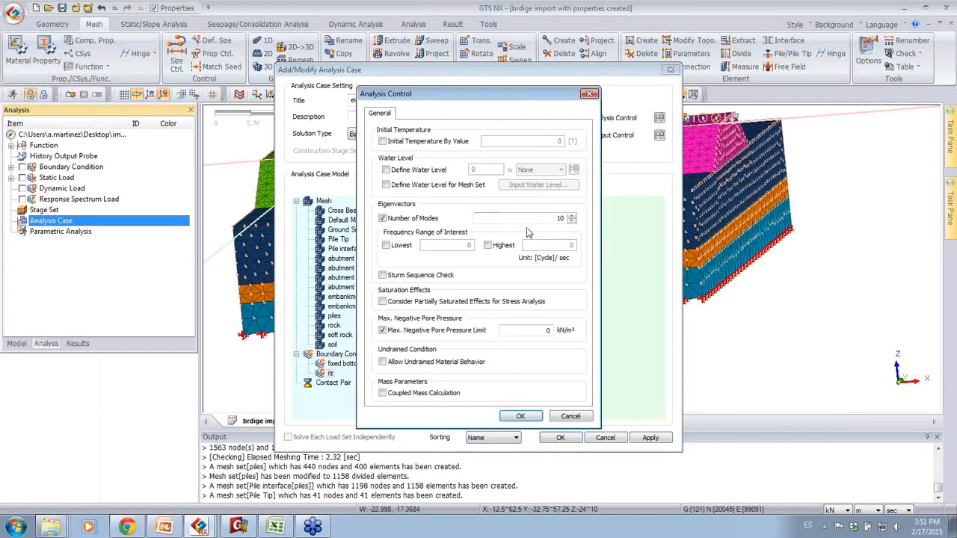
drag(552, 219, 583, 213)
click(437, 276)
click(520, 417)
click(564, 443)
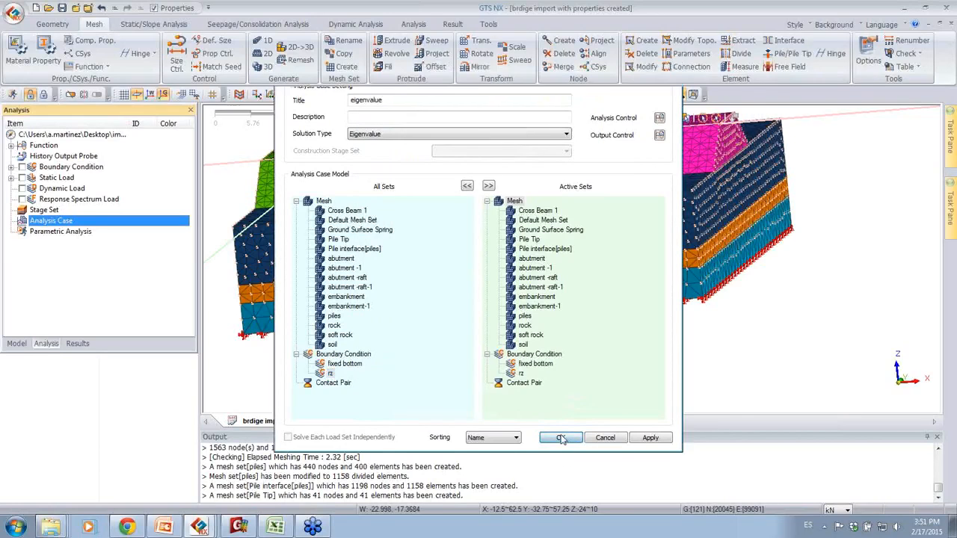
Step: Run the solver on the "eigenvalue" analysis case
click(12, 93)
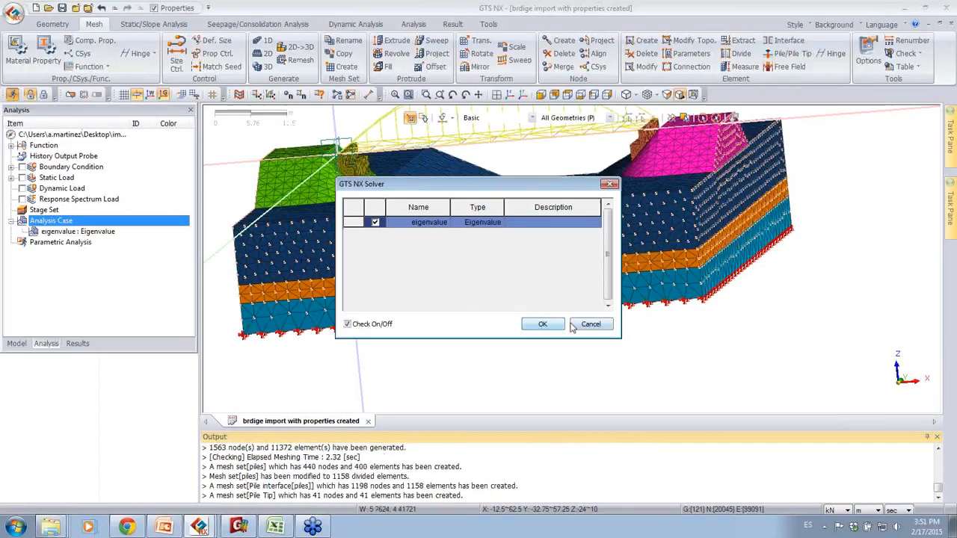
click(542, 327)
Step: Switch to the GTS NX project "bridge eigenvalue start" and open its eigenvalue analysis result table
click(200, 528)
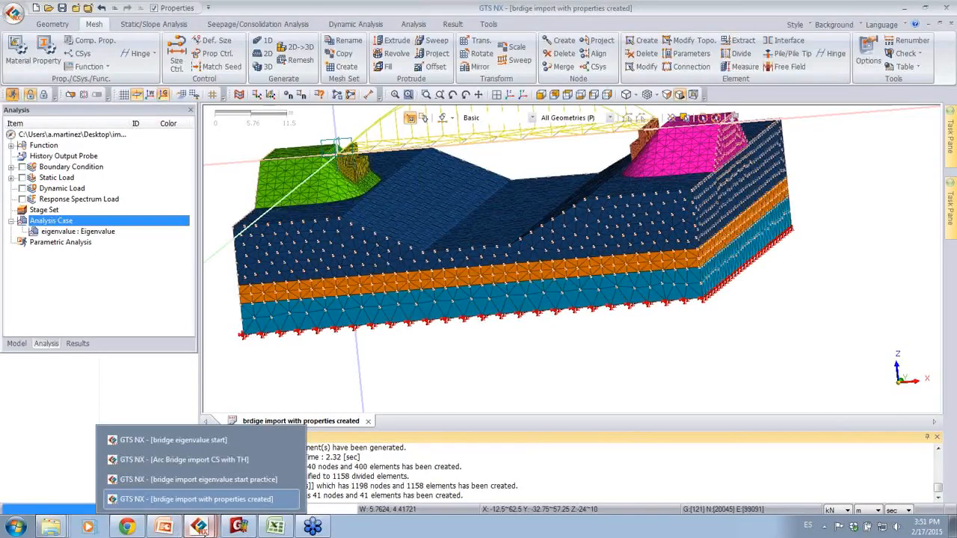
click(174, 441)
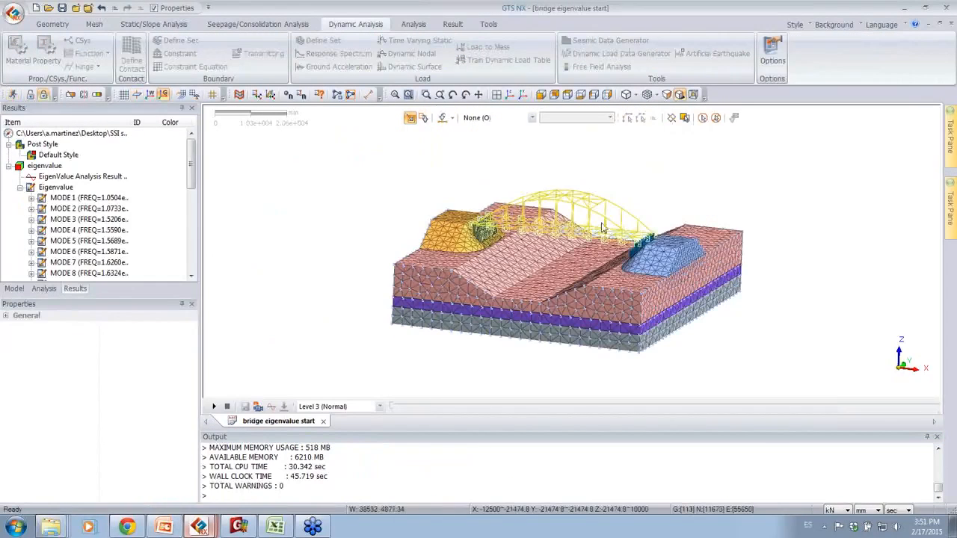
middle_drag(575, 274, 617, 296)
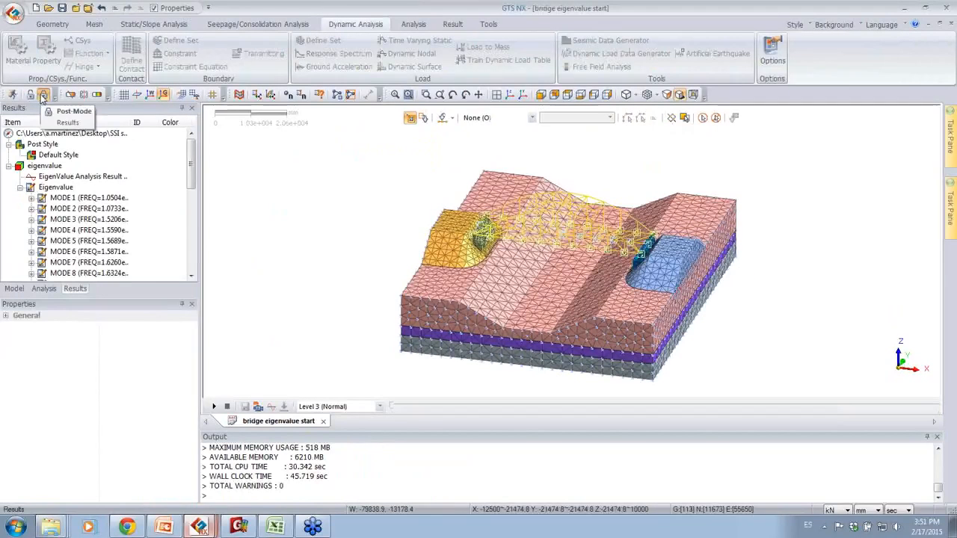
drag(188, 168, 187, 146)
click(86, 176)
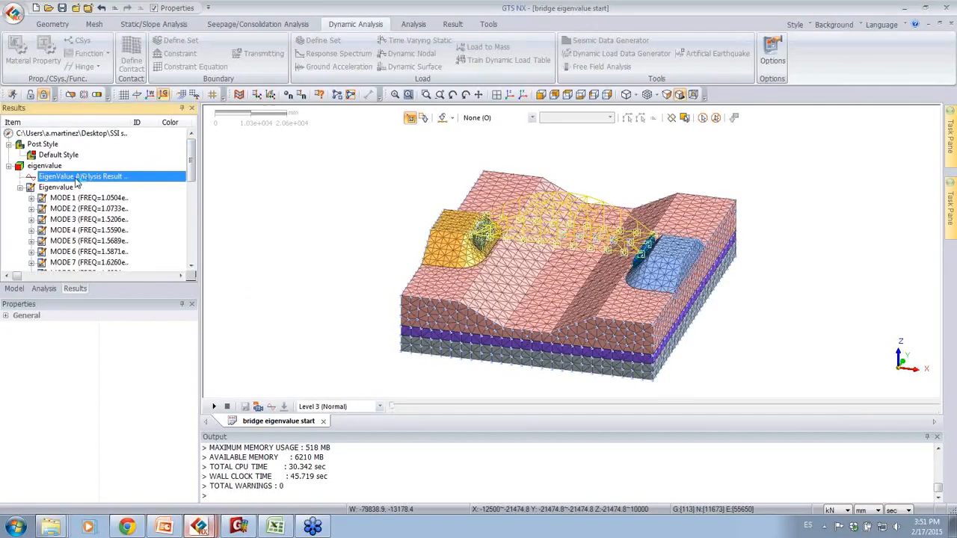
double_click(76, 177)
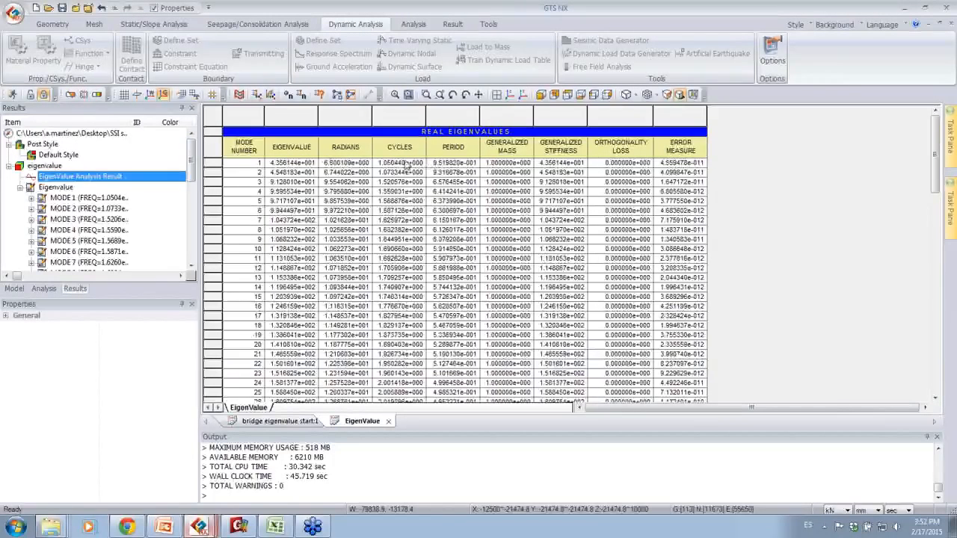
Step: Examine the percentage modal effective mass, the modal mass totals and the real eigenvalues of the modes
scroll(256, 162, down, 10)
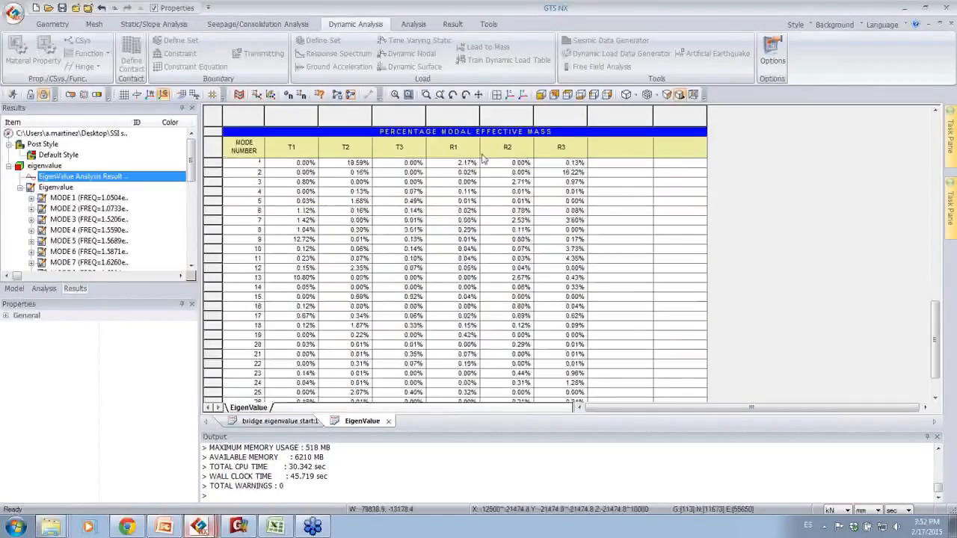
scroll(460, 171, up, 4)
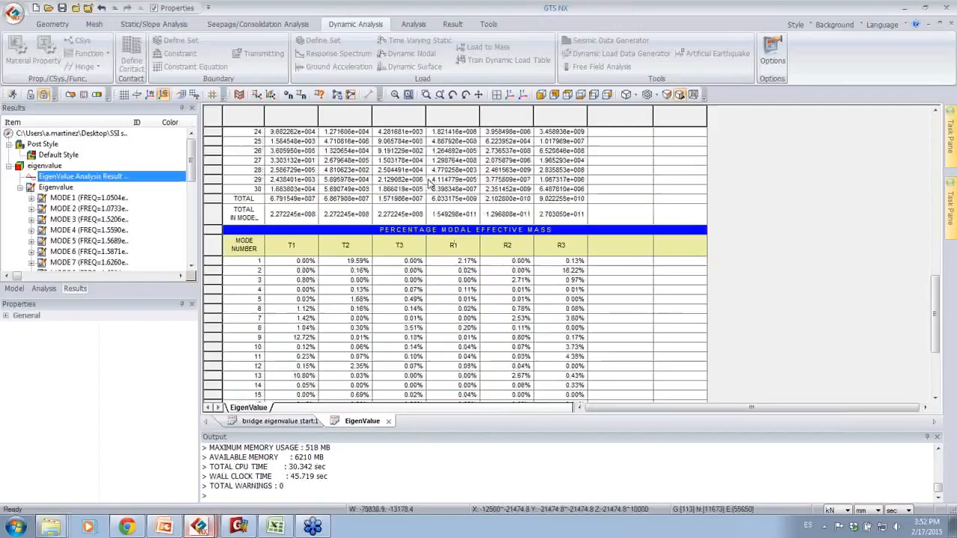
scroll(416, 187, up, 2)
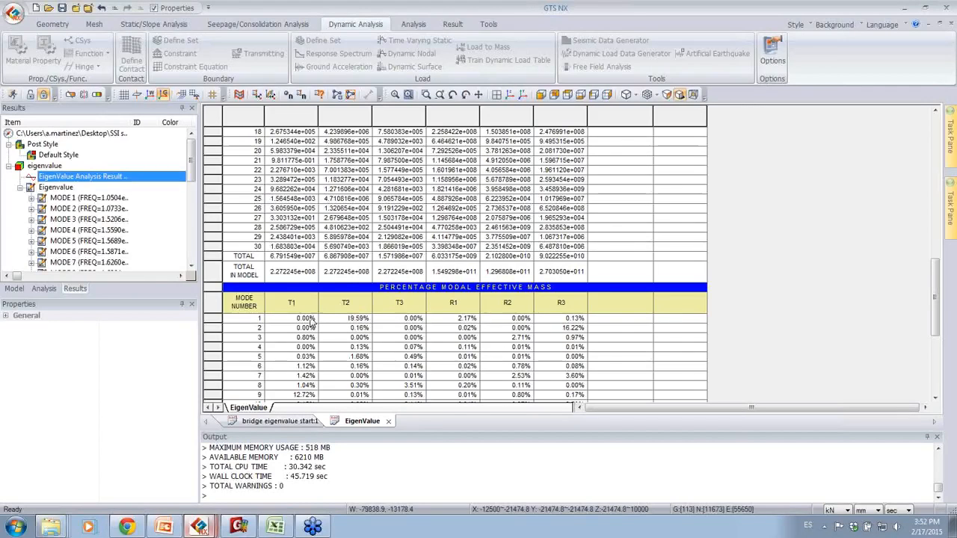
scroll(341, 327, up, 1)
scroll(341, 326, up, 13)
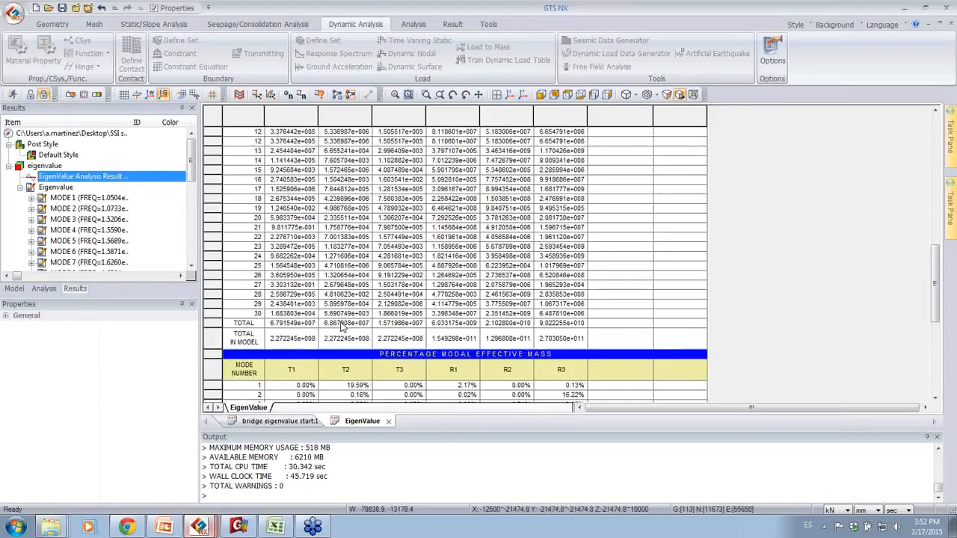
scroll(341, 326, up, 4)
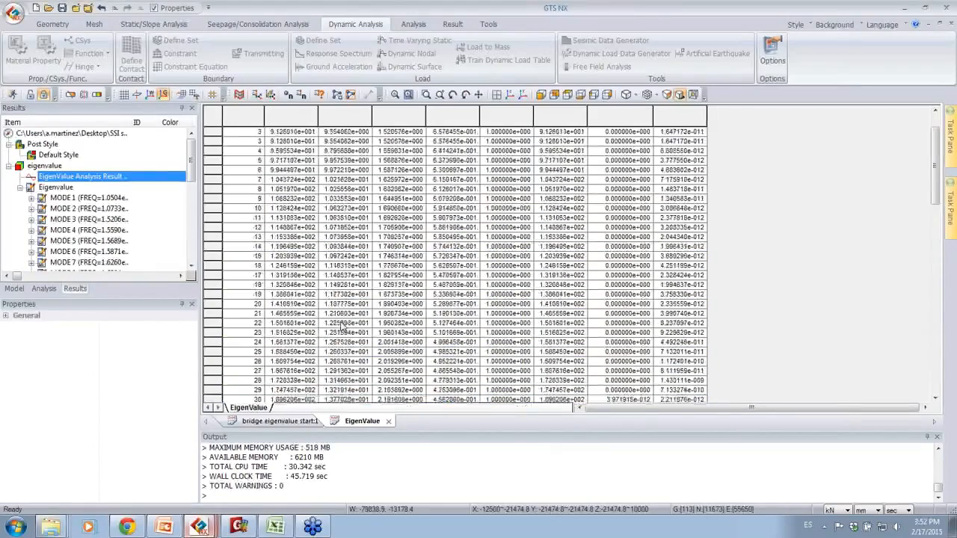
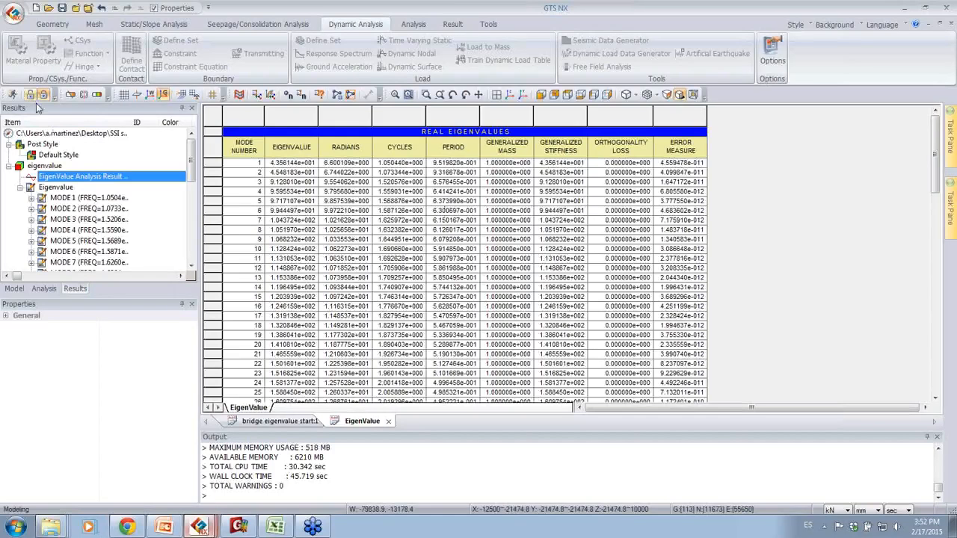
Step: Capture a screenshot of the cycles, period and generalized mass columns for the first ten modes, and minimize the capture editor
key(Print)
drag(366, 130, 532, 255)
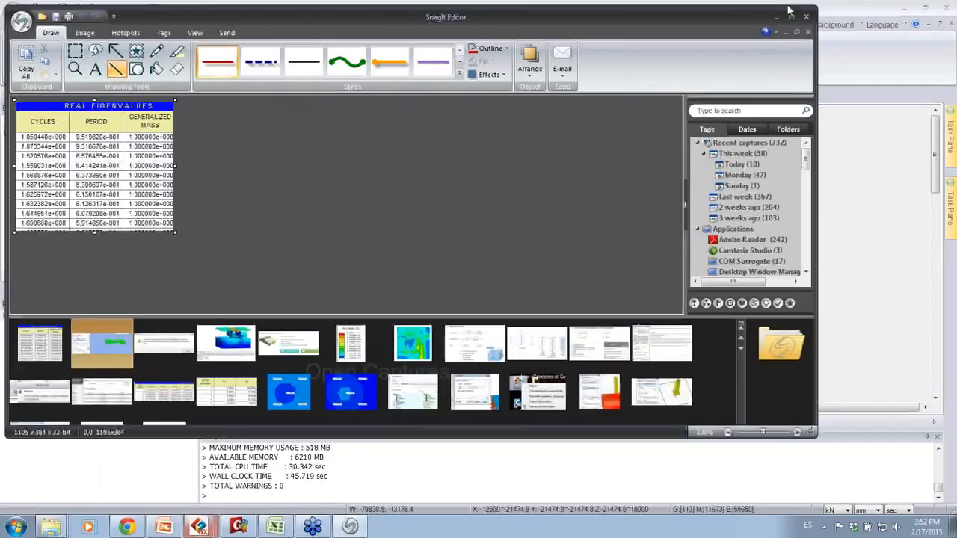
click(776, 17)
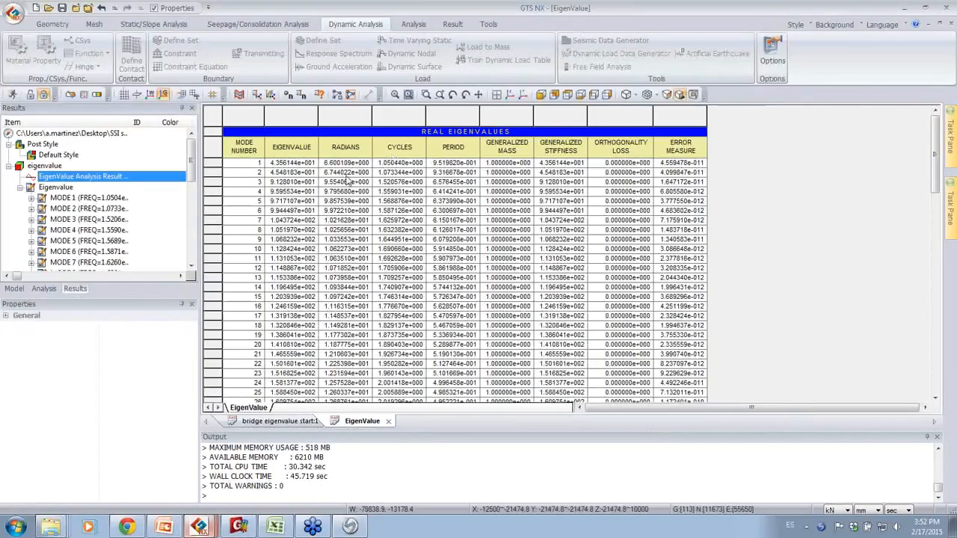
Step: Return from the eigenvalue results to the editable bridge and soil model
click(30, 94)
middle_drag(566, 221, 570, 192)
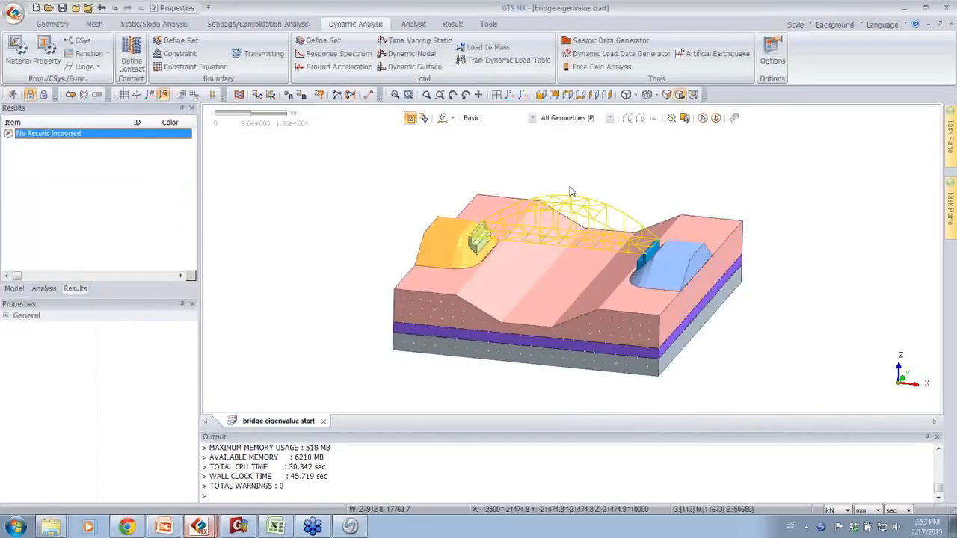
scroll(567, 289, up, 2)
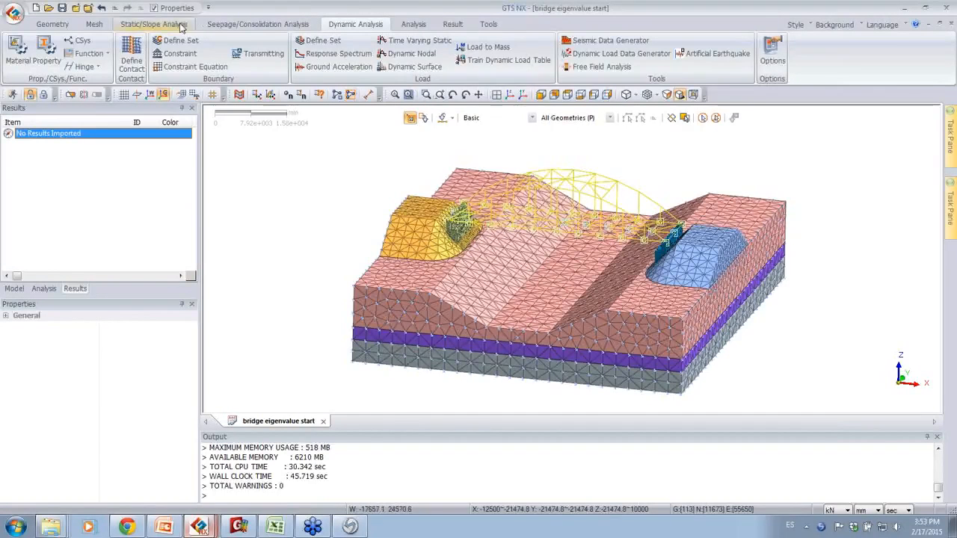
Step: Set up ground surface spring elements with the Damping Constant/Area option and without the fixed bottom condition
click(99, 24)
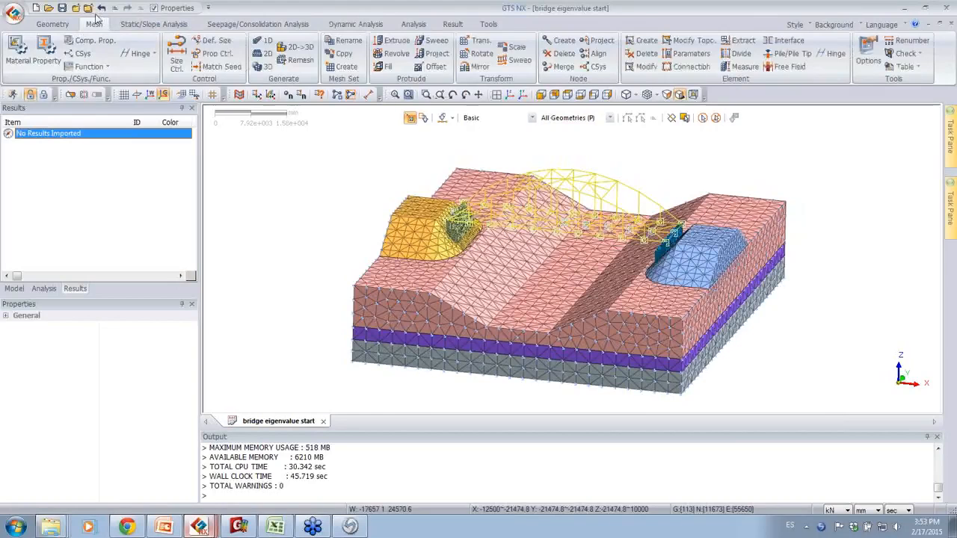
click(648, 42)
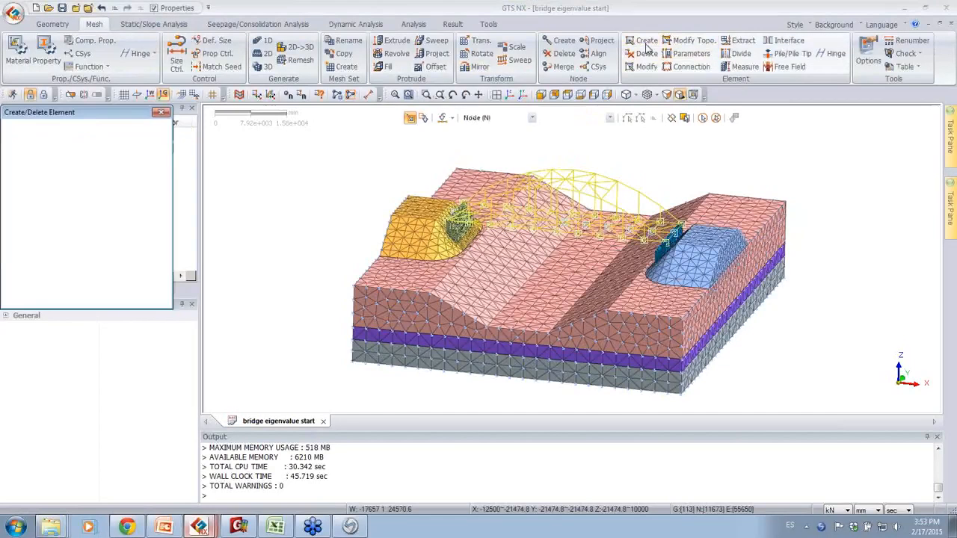
click(65, 134)
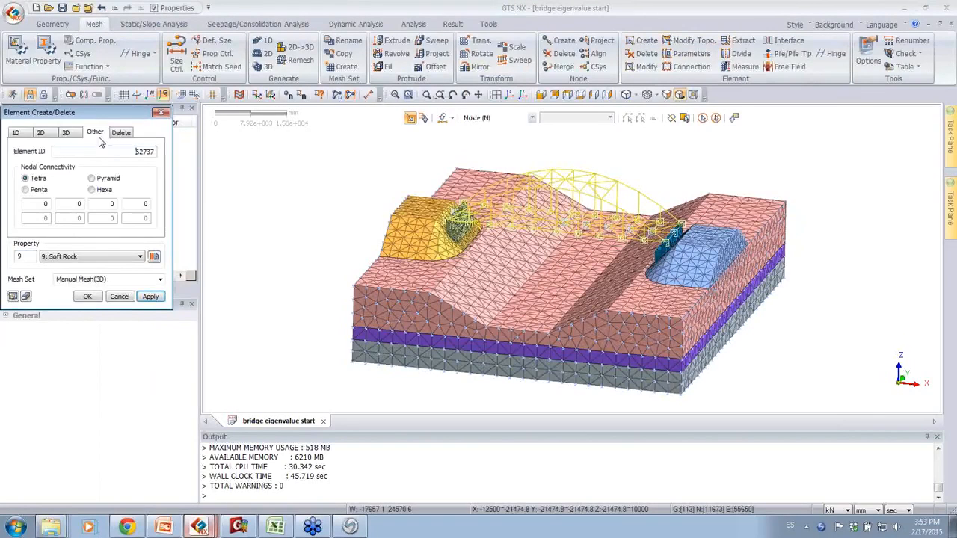
click(96, 134)
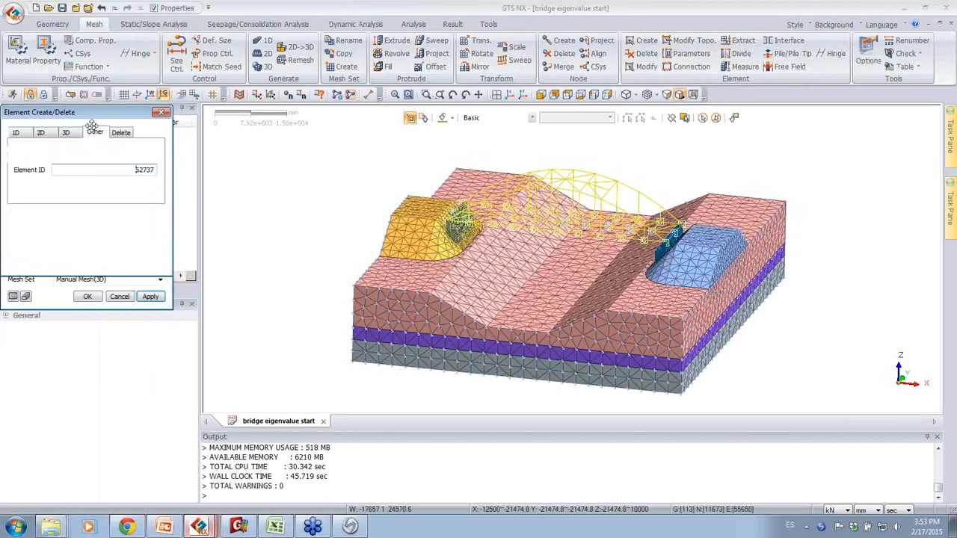
click(85, 154)
click(47, 217)
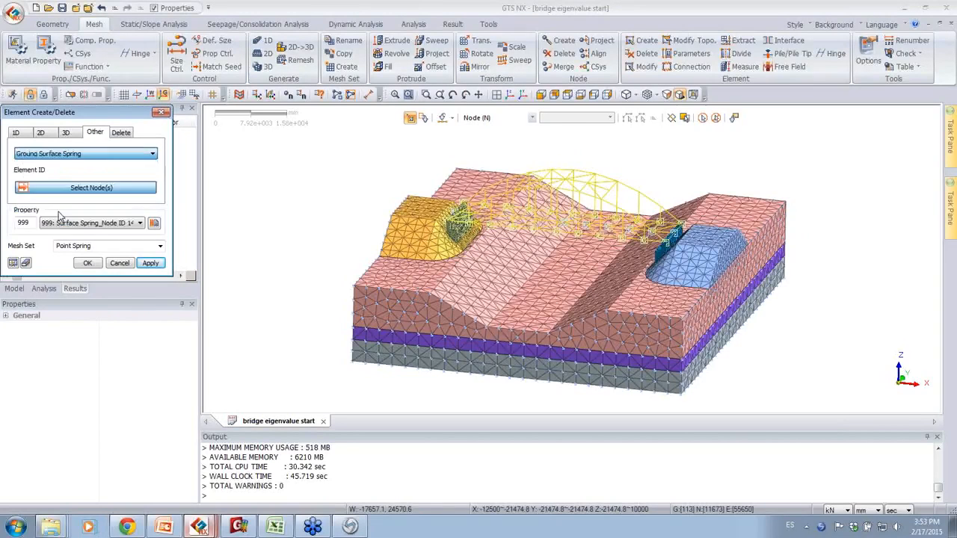
click(50, 227)
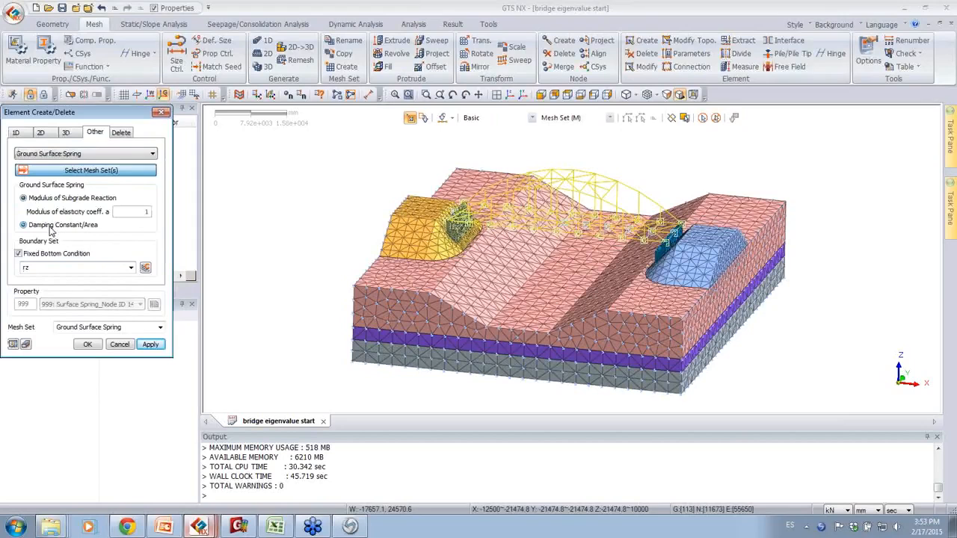
click(18, 254)
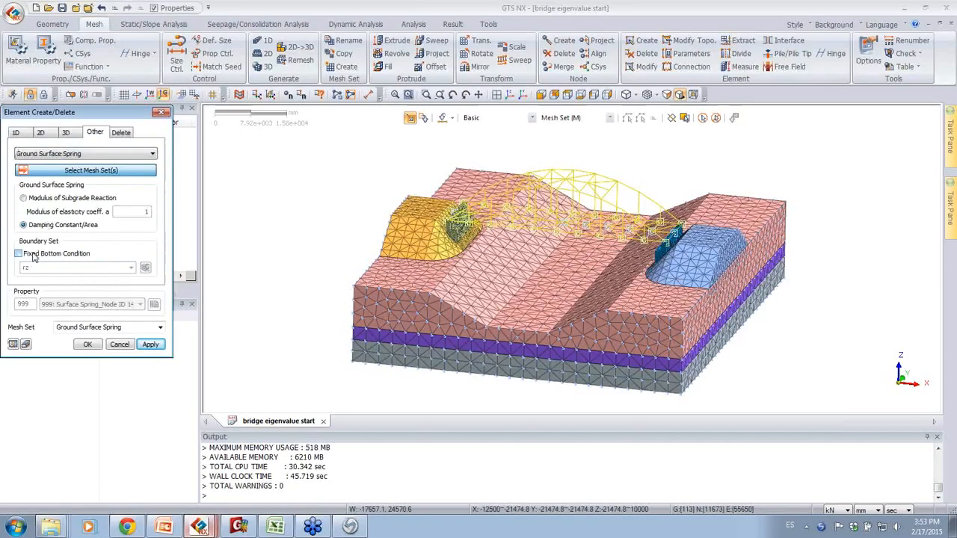
Step: Create the damping elements on the soil and embankment mesh sets in a new mesh set named "dampers"
click(111, 328)
text(dampers)
drag(322, 167, 499, 305)
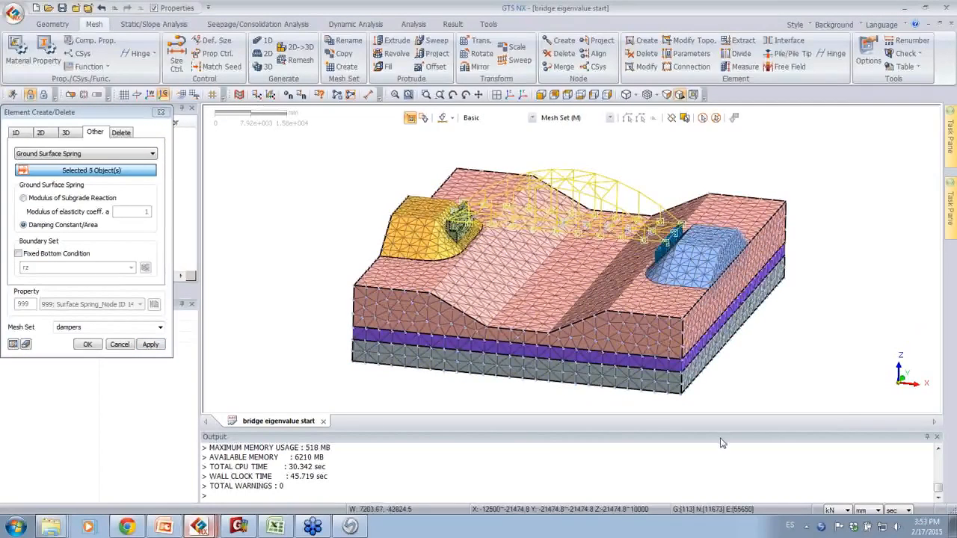
click(662, 369)
drag(846, 391, 600, 165)
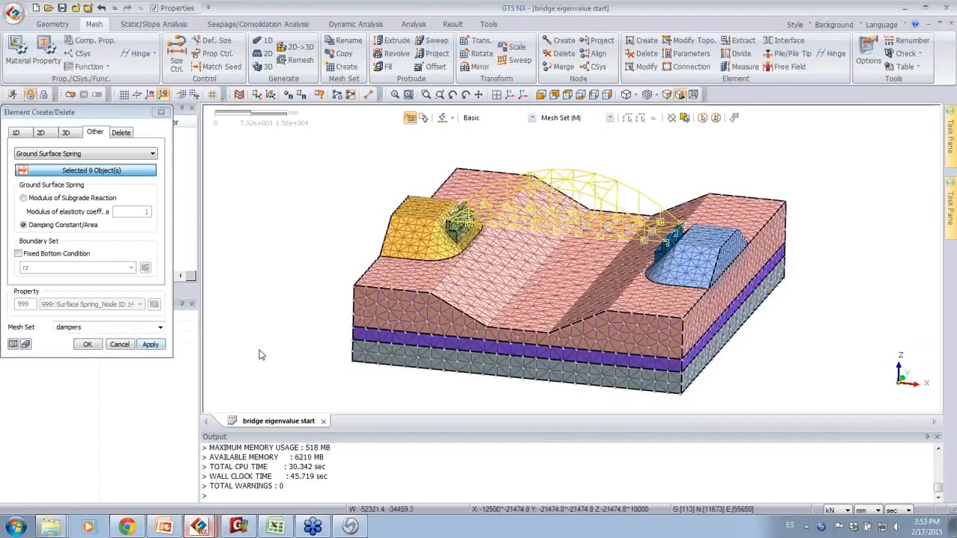
click(87, 345)
Step: Switch to the PowerPoint presentation and review the slides from slide 29's boundary conditions to the ground acceleration setup
click(161, 528)
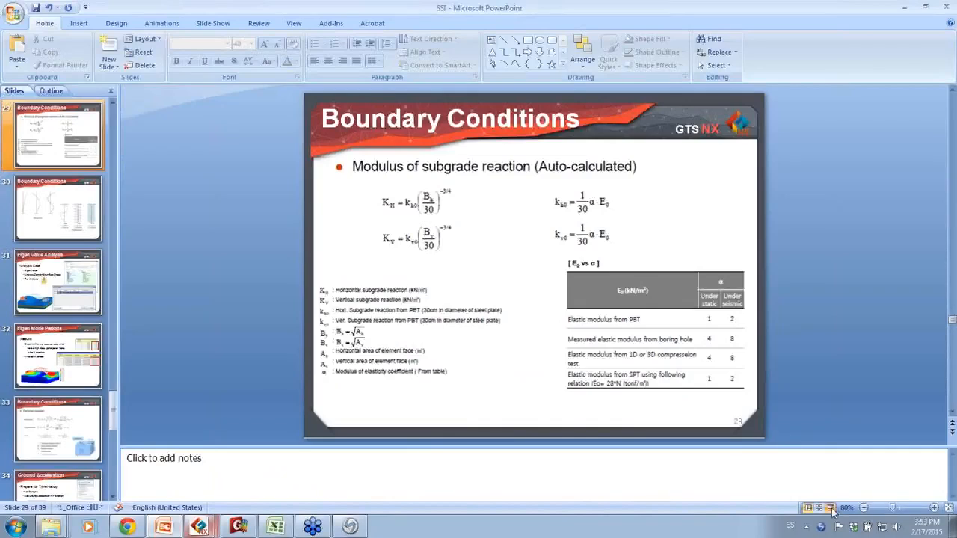
click(830, 509)
click(670, 383)
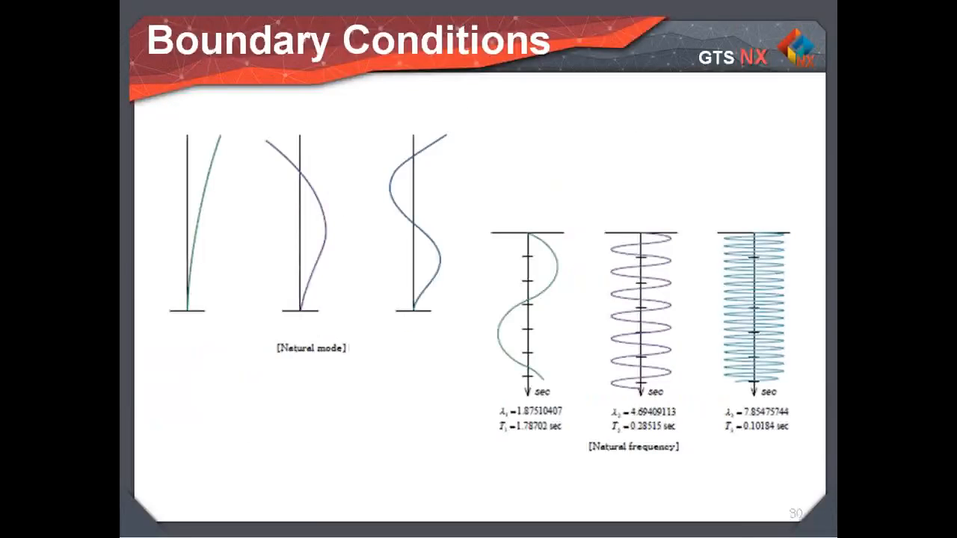
click(513, 287)
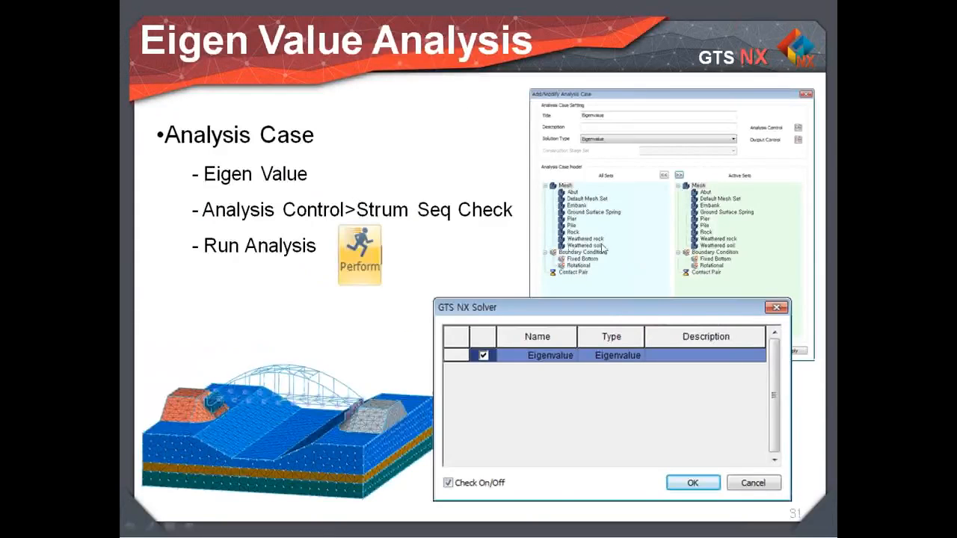
click(455, 234)
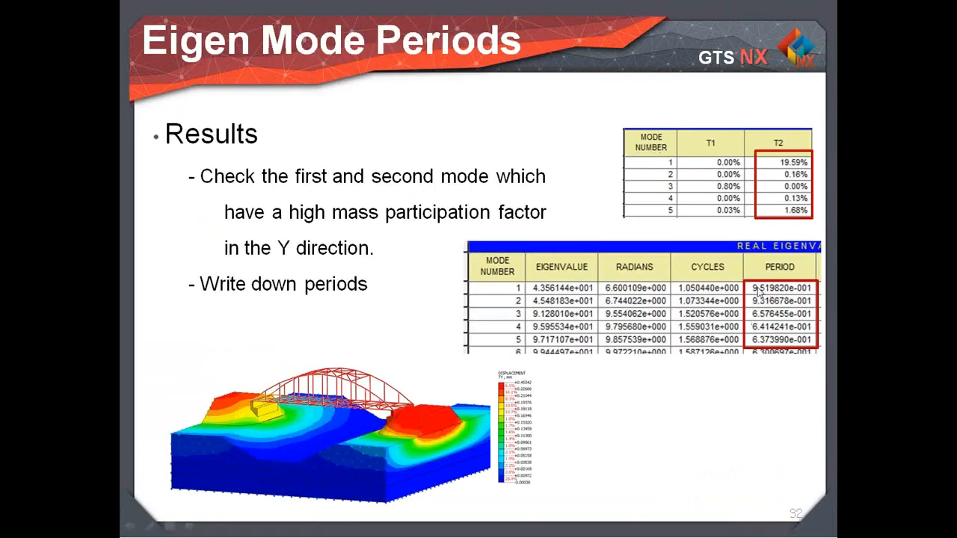
click(798, 293)
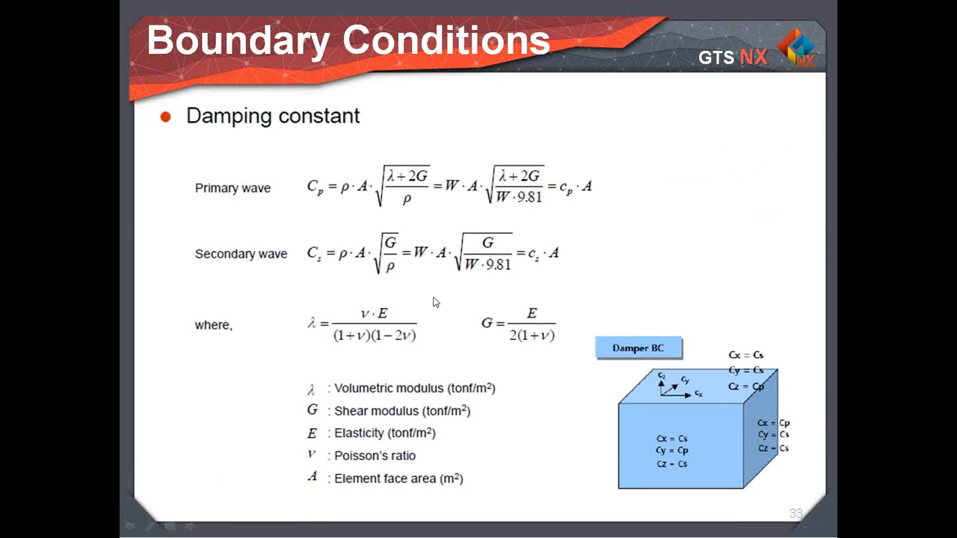
click(613, 370)
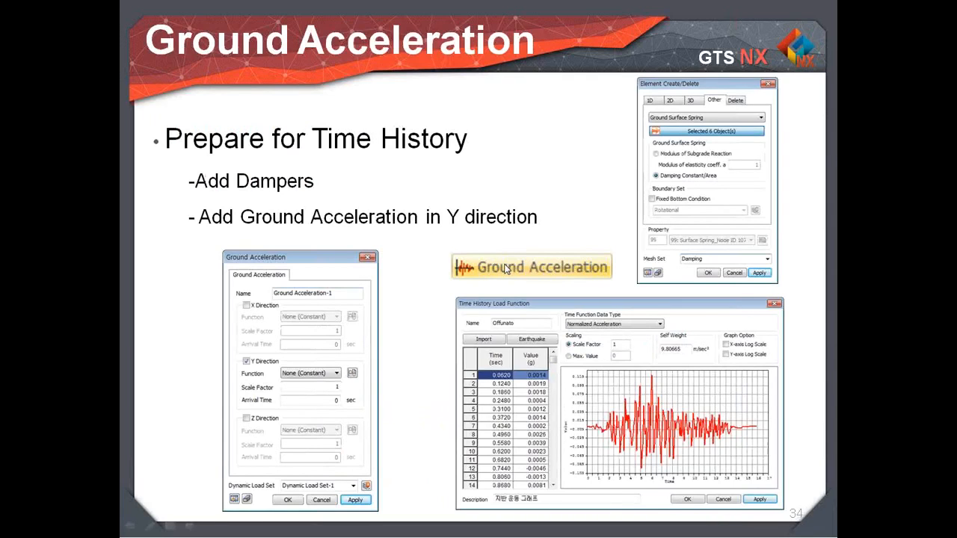
key(Escape)
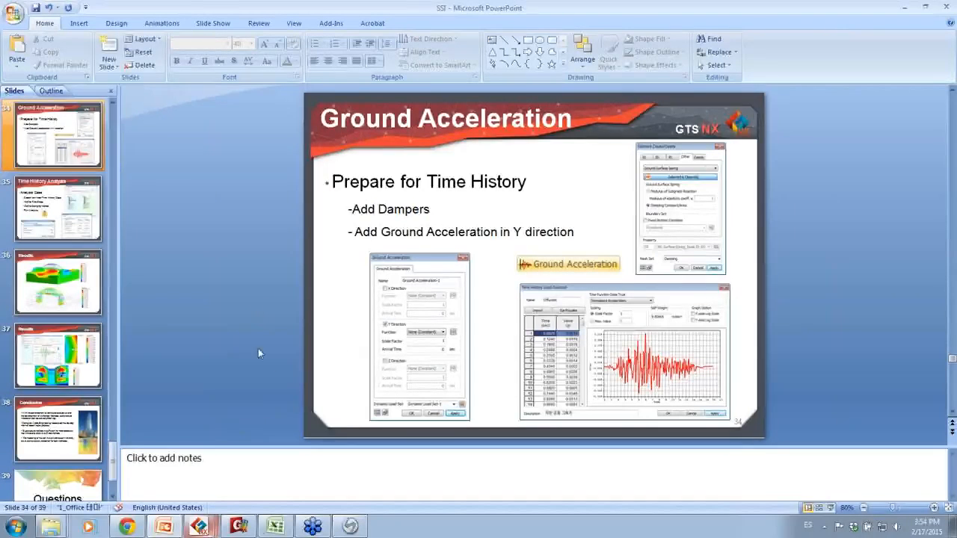
Step: Switch to the GTS NX project "brdige import with properties created" and inspect its mesh and analysis wall clock time
mouse_move(199, 526)
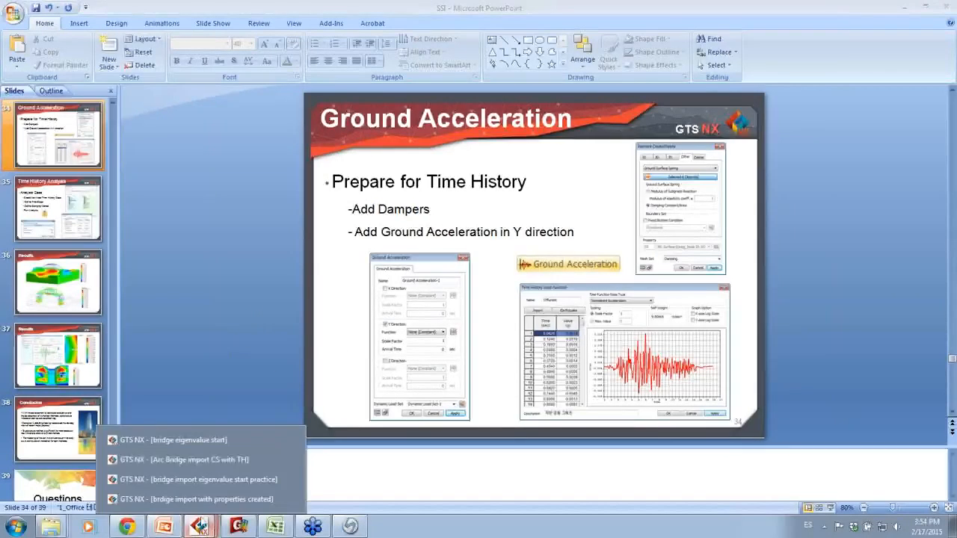
click(209, 499)
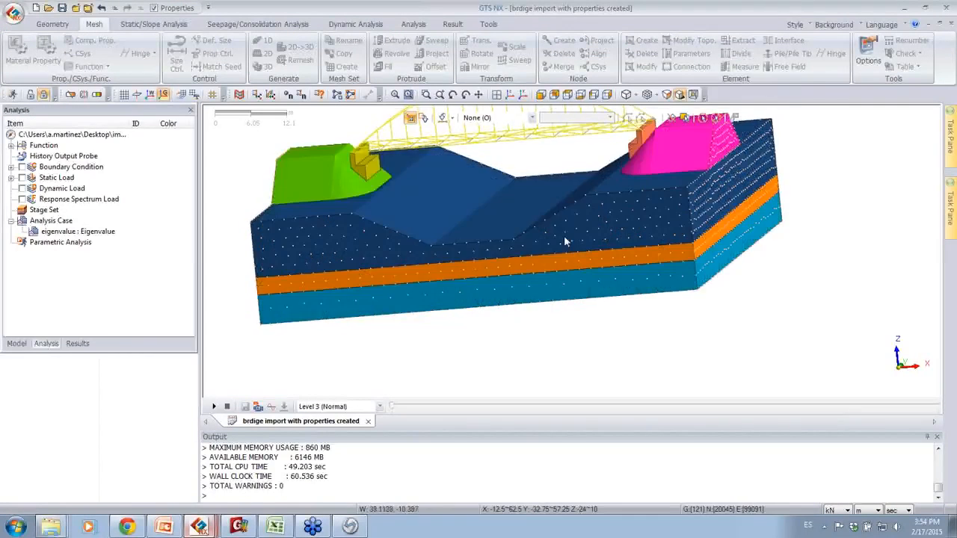
middle_drag(575, 290, 448, 191)
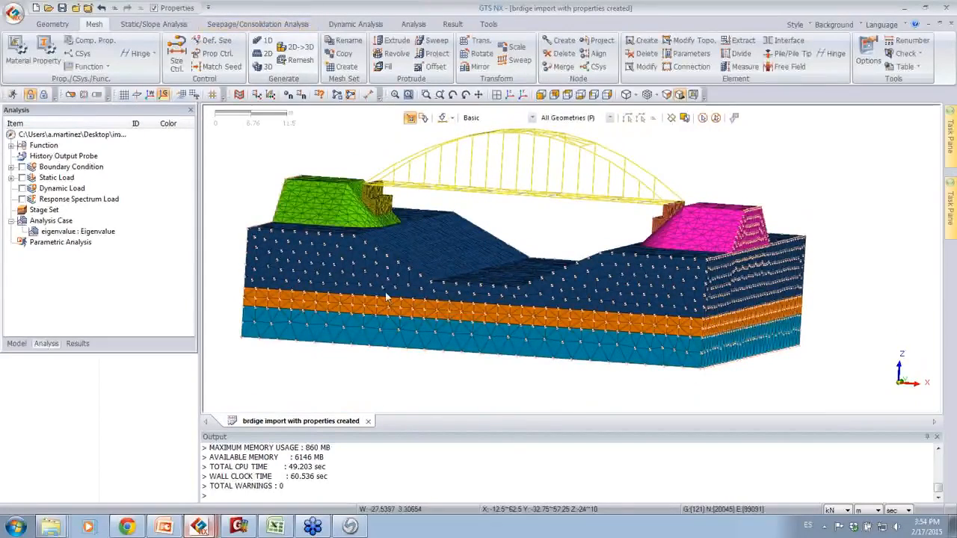
click(301, 478)
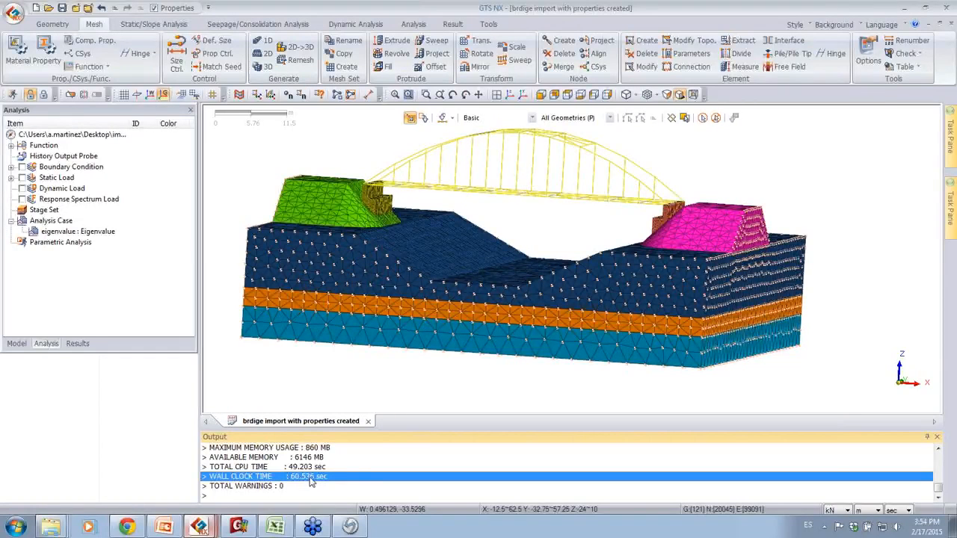
middle_drag(524, 248, 584, 268)
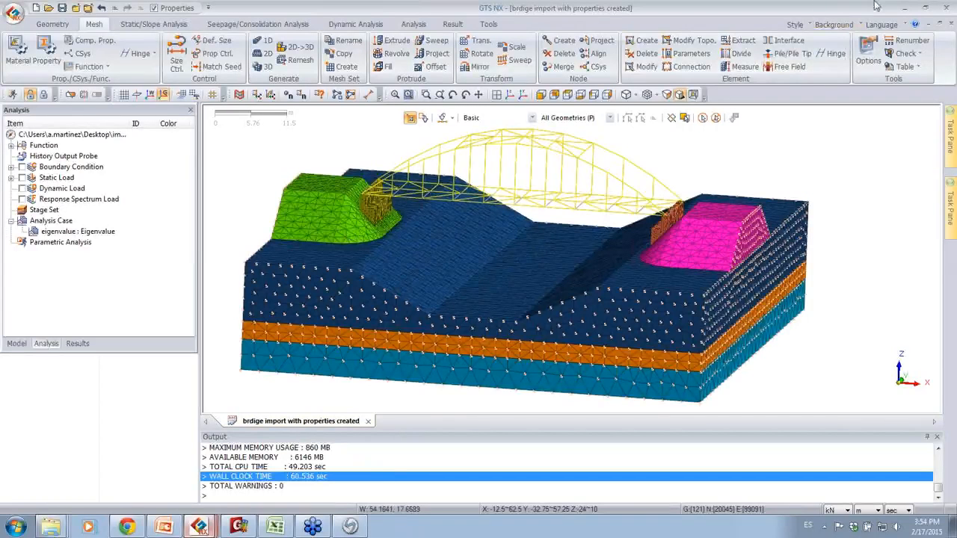
Step: Switch to the GTS NX project "bridge eigenvalue start" and highlight the "dampers" mesh set in the model
click(200, 527)
click(202, 441)
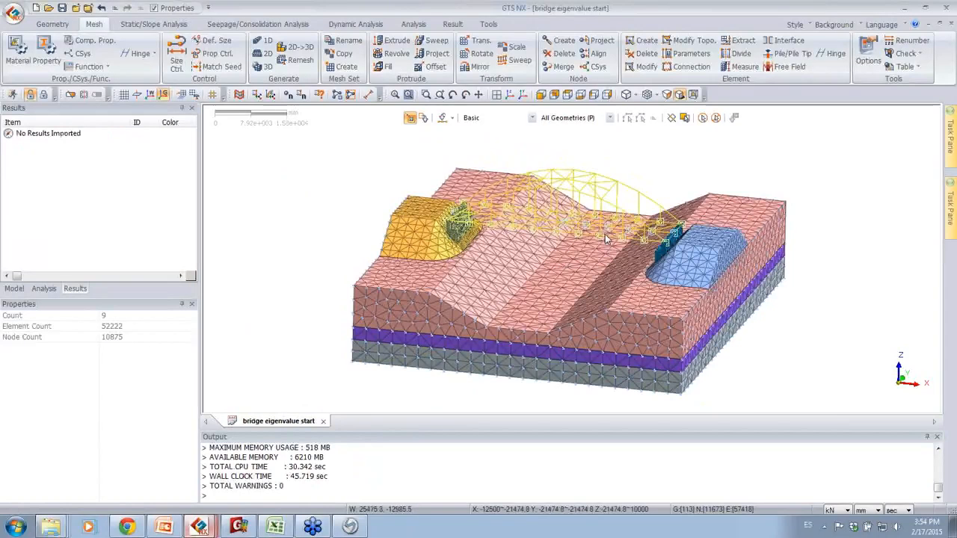
click(13, 288)
click(69, 233)
click(66, 241)
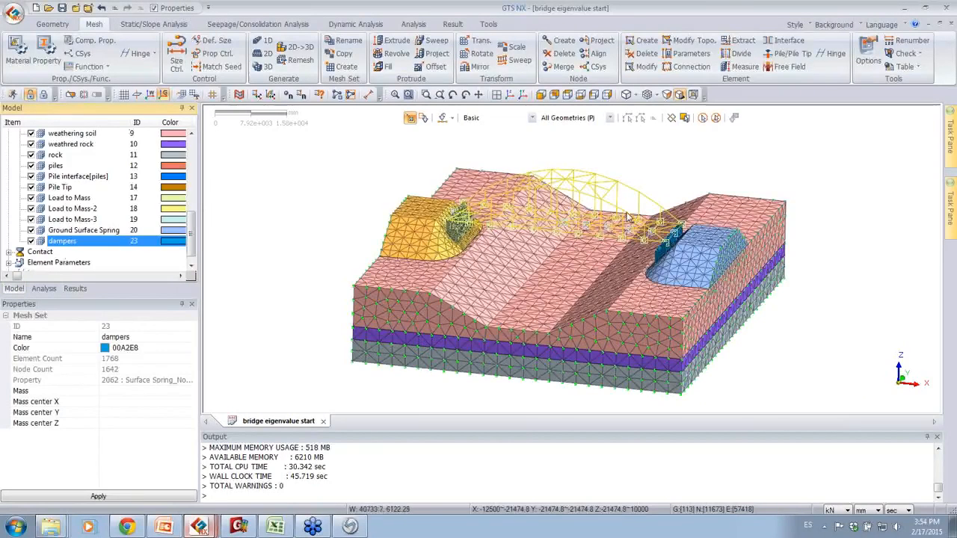
Step: Start a ground acceleration load in Dynamic Load Set-1 with the Y direction enabled
click(353, 24)
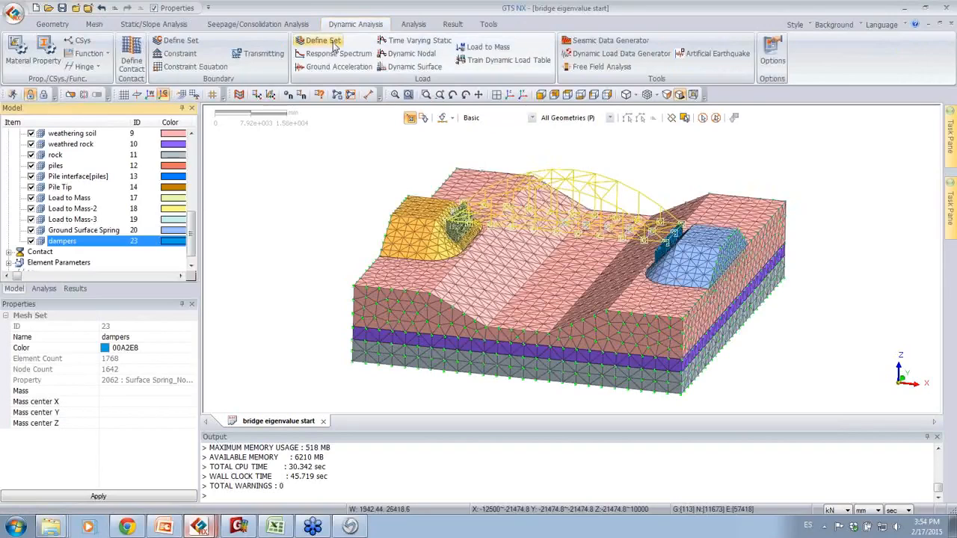
click(330, 67)
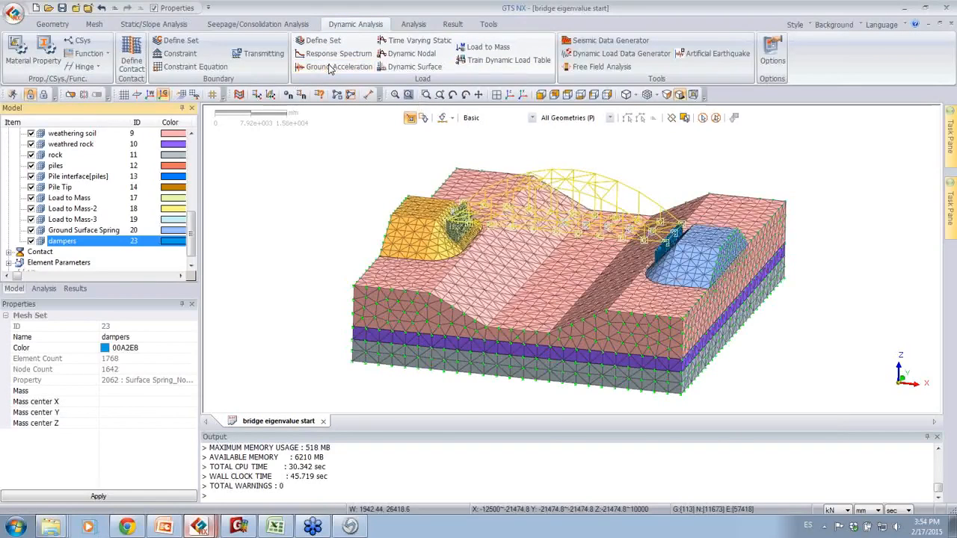
drag(445, 144, 207, 124)
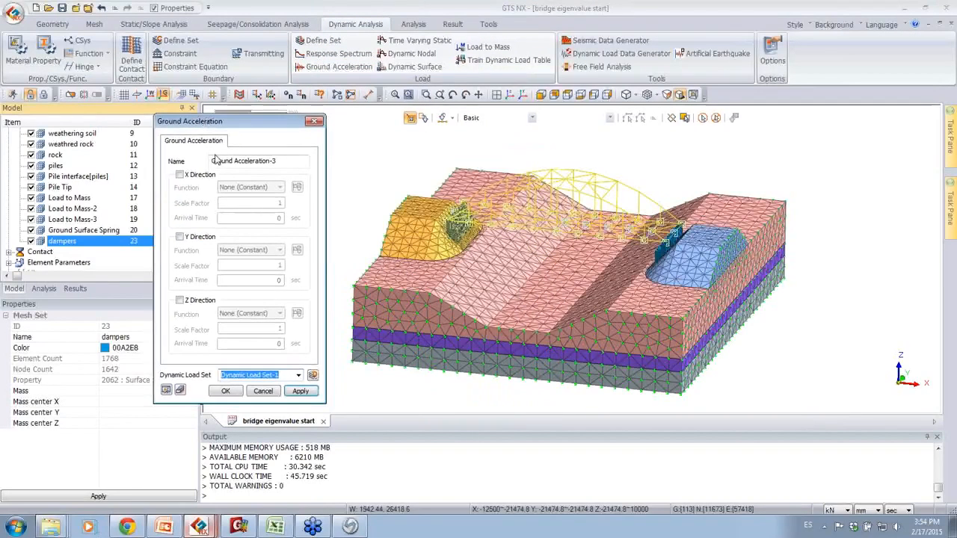
click(198, 237)
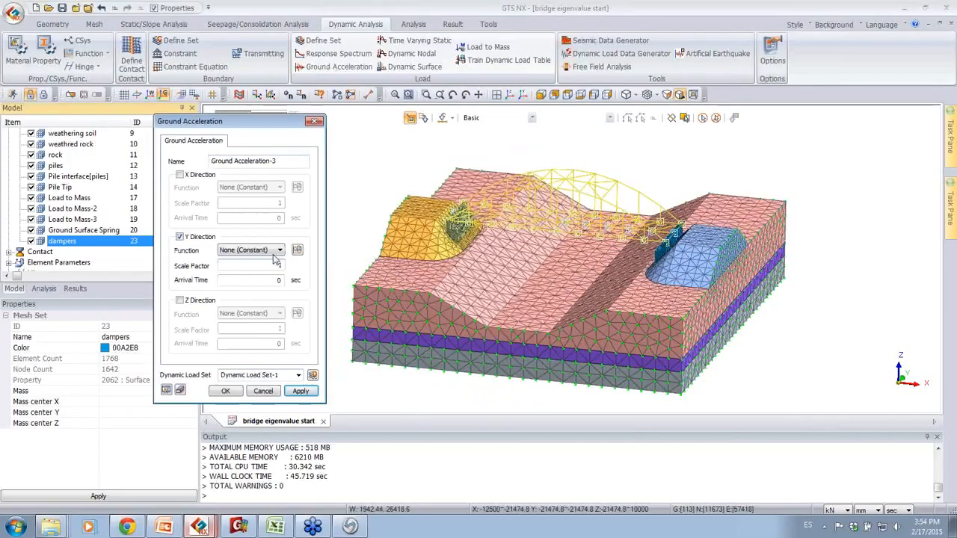
click(198, 175)
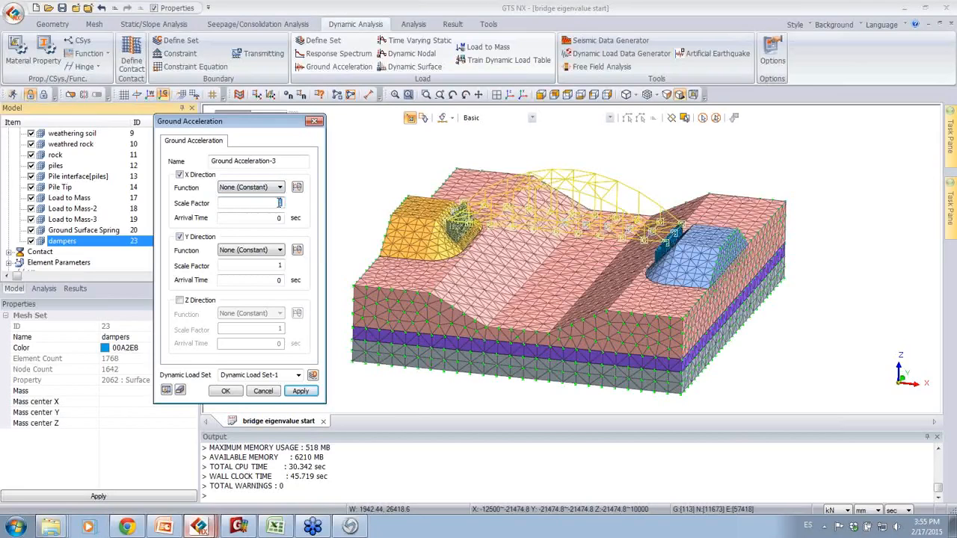
double_click(280, 267)
click(283, 186)
click(287, 166)
click(194, 177)
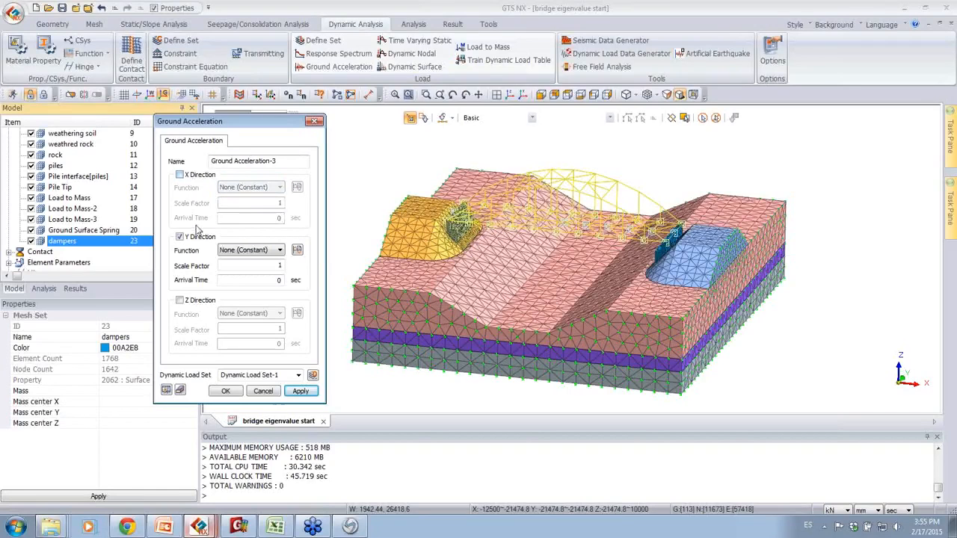
Step: Preview the built-in 1940, El Centro Site, 270 Deg earthquake record in a new time function, and discard it
click(297, 250)
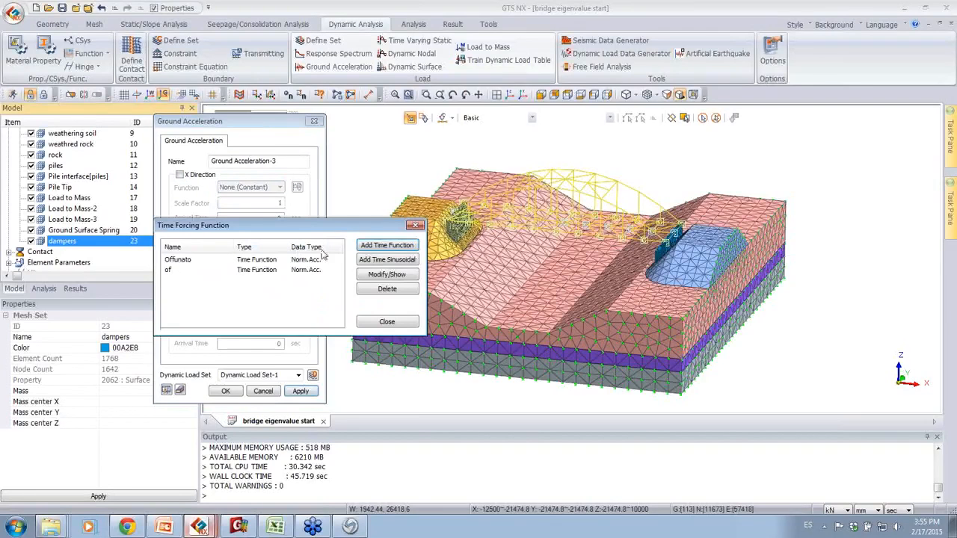
click(388, 246)
drag(482, 340, 326, 131)
click(370, 181)
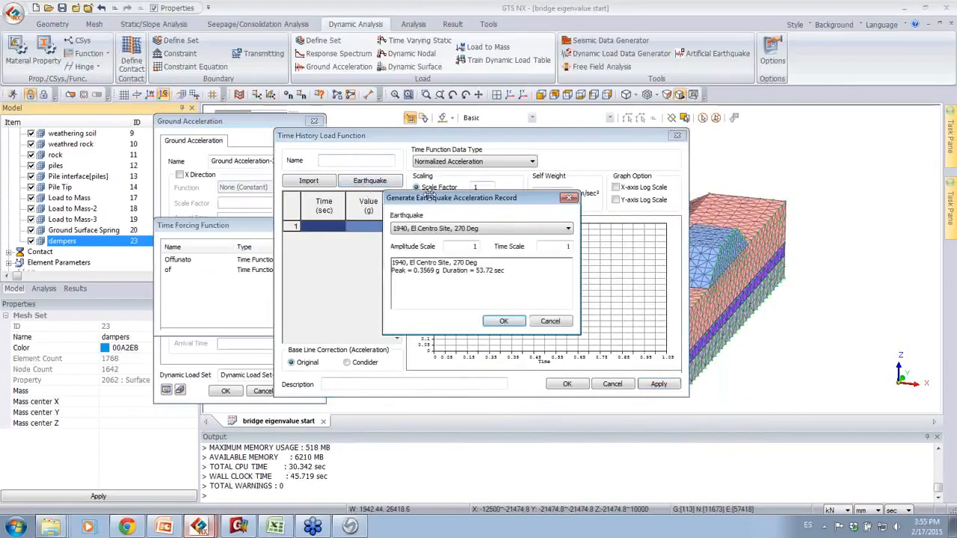
click(453, 229)
click(447, 240)
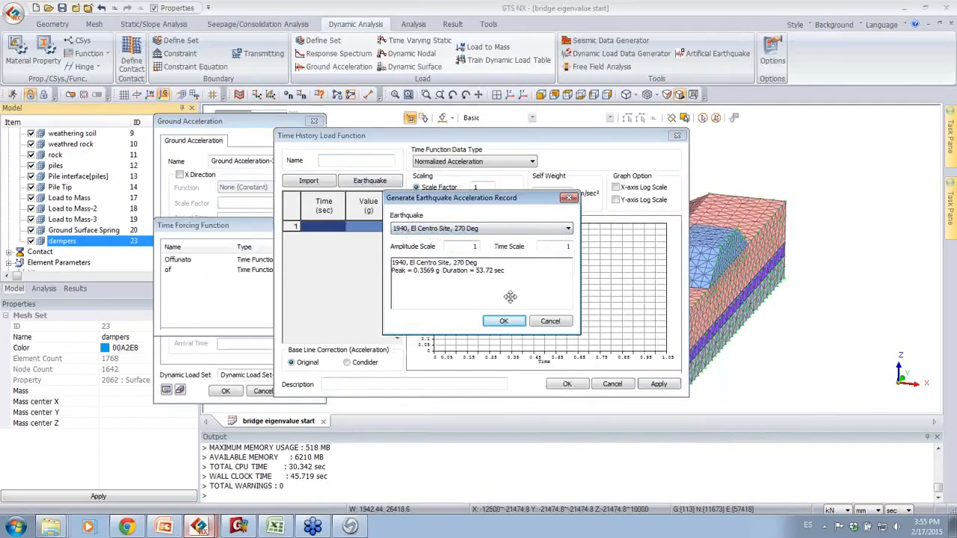
click(504, 323)
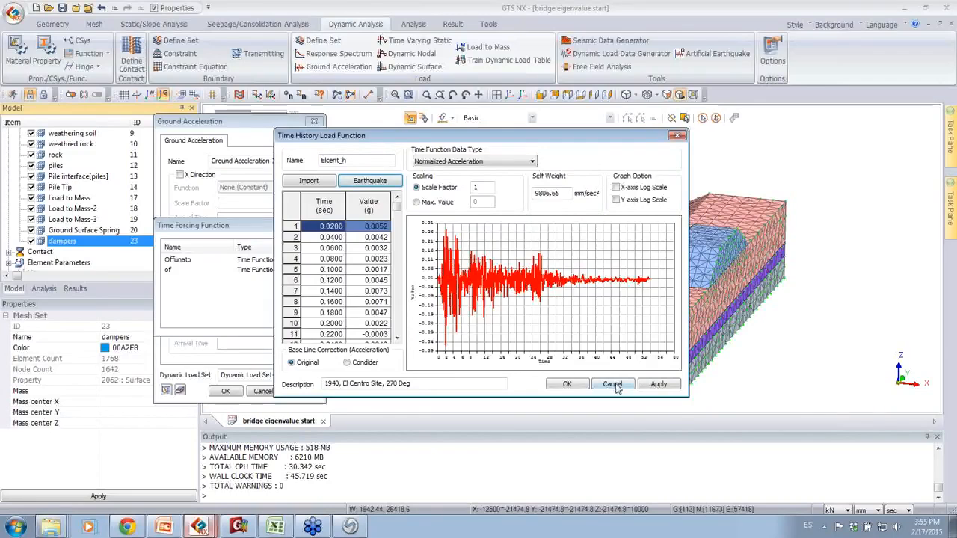
click(613, 383)
Step: Start a new time history load function and copy the Offunato data in D2:E165 from the Ground Acceleration workbook in Excel
click(403, 246)
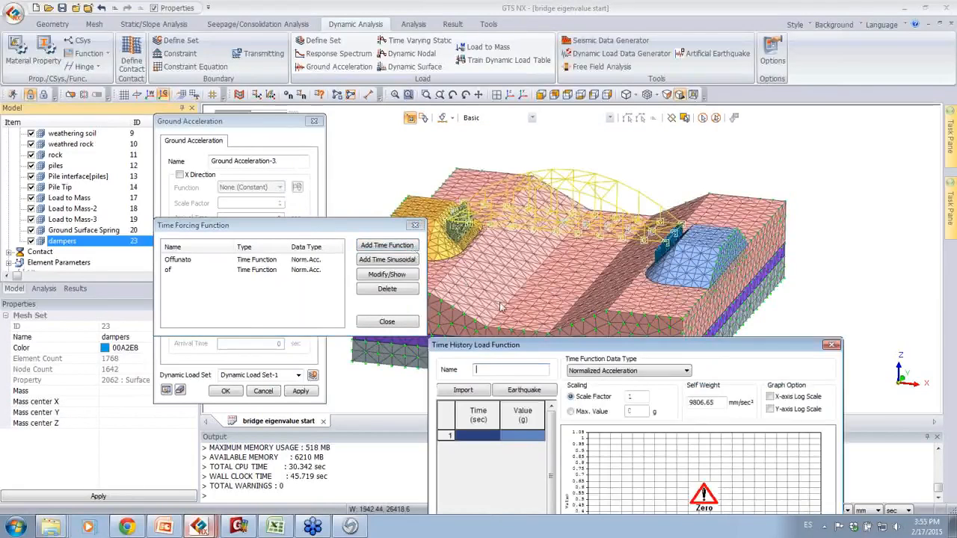
drag(516, 342, 395, 108)
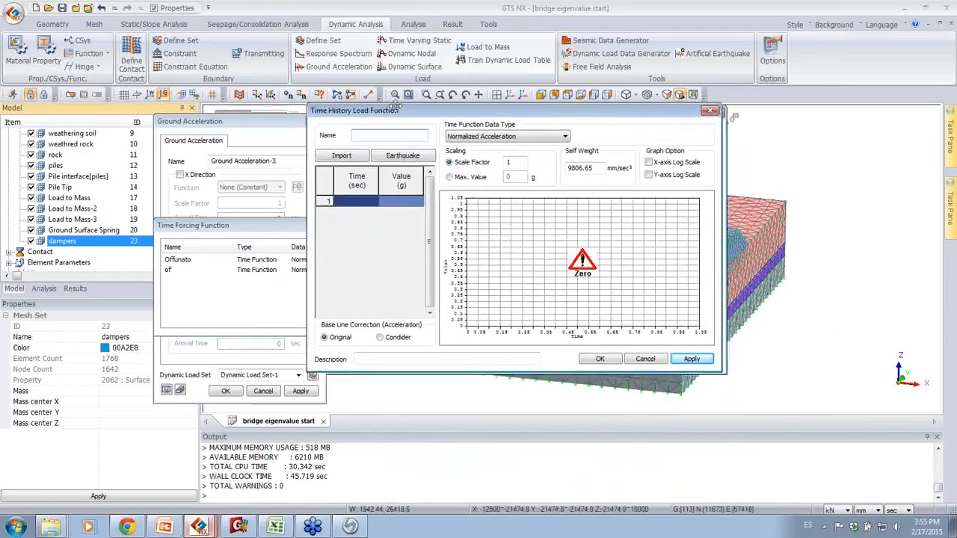
click(275, 528)
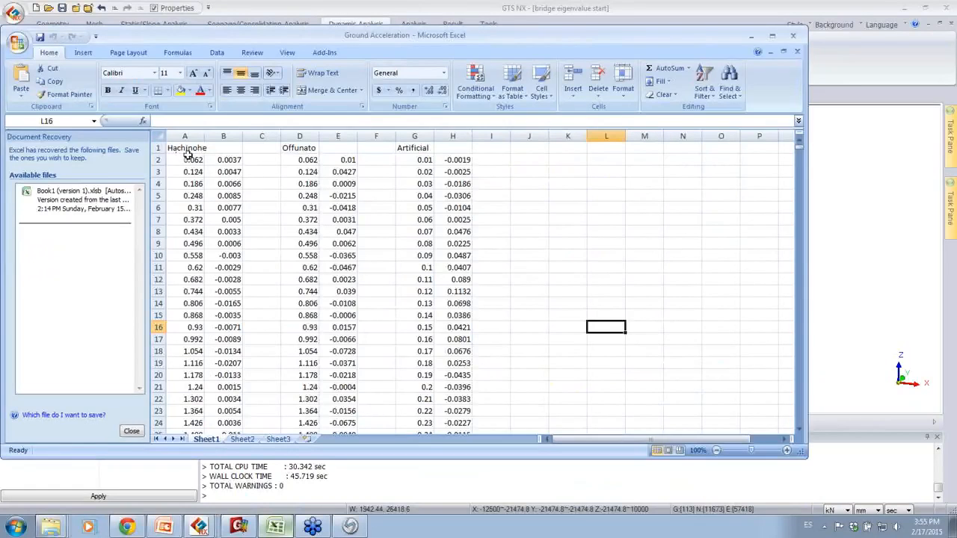
click(296, 159)
drag(292, 160, 317, 499)
drag(317, 505, 344, 413)
right_click(344, 415)
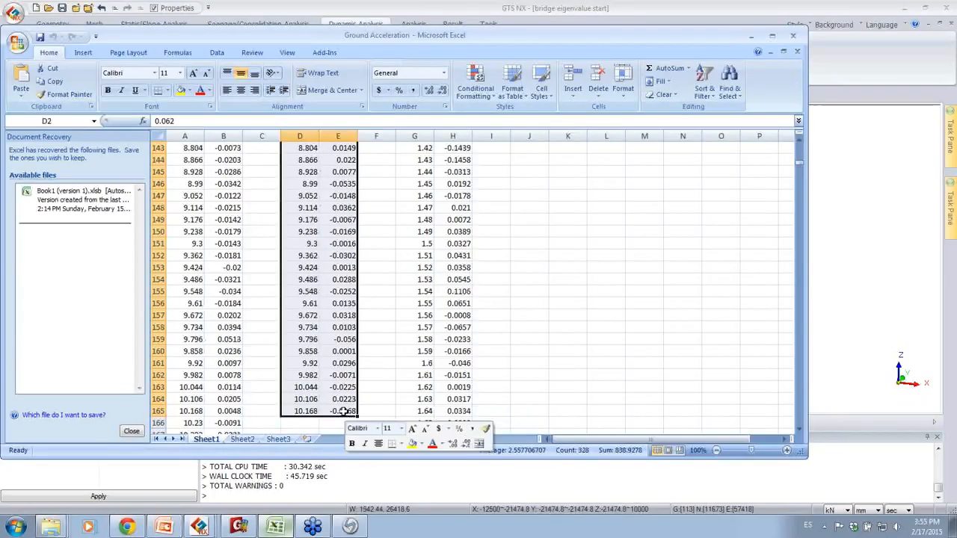
click(381, 246)
click(751, 35)
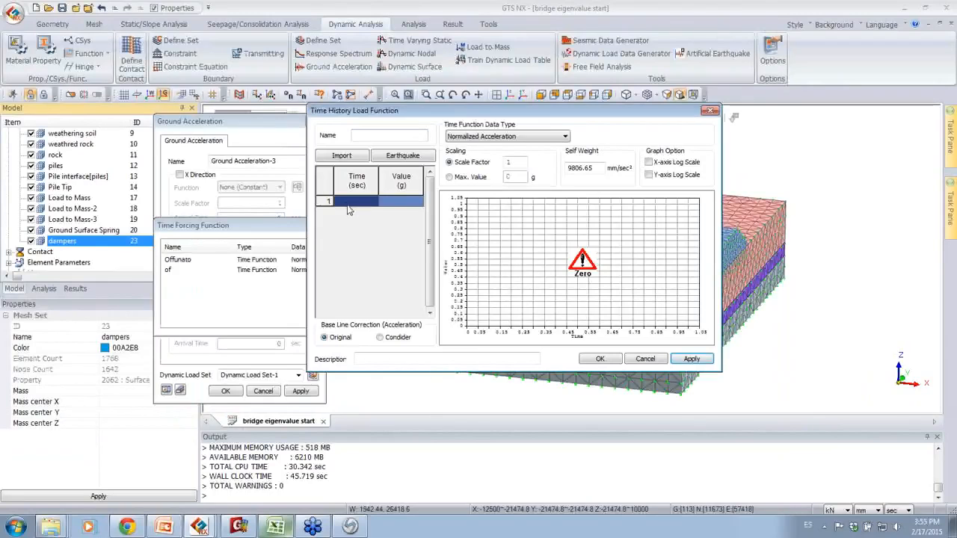
Step: Paste the copied Offunato time and acceleration values into the load function and save it as "offf"
key(ctrl+v)
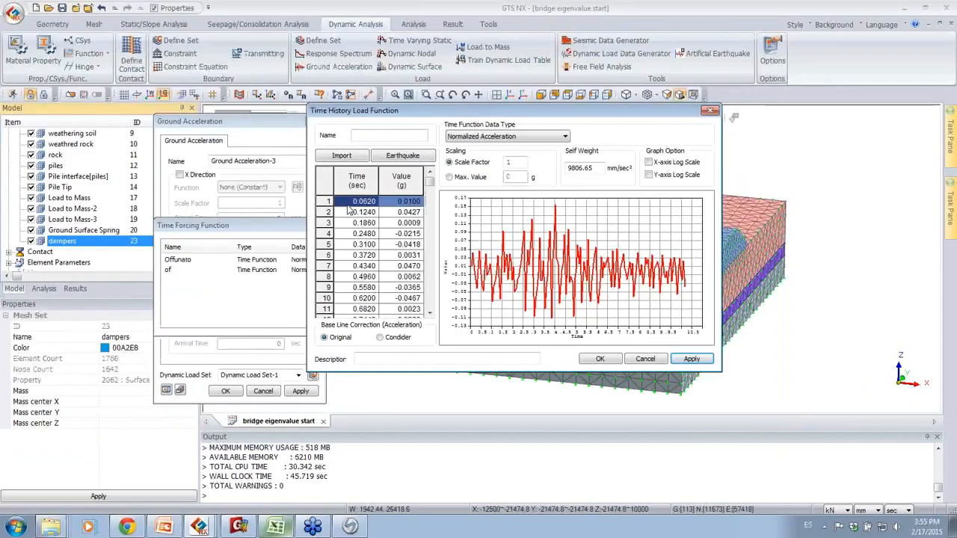
click(372, 140)
text(off)
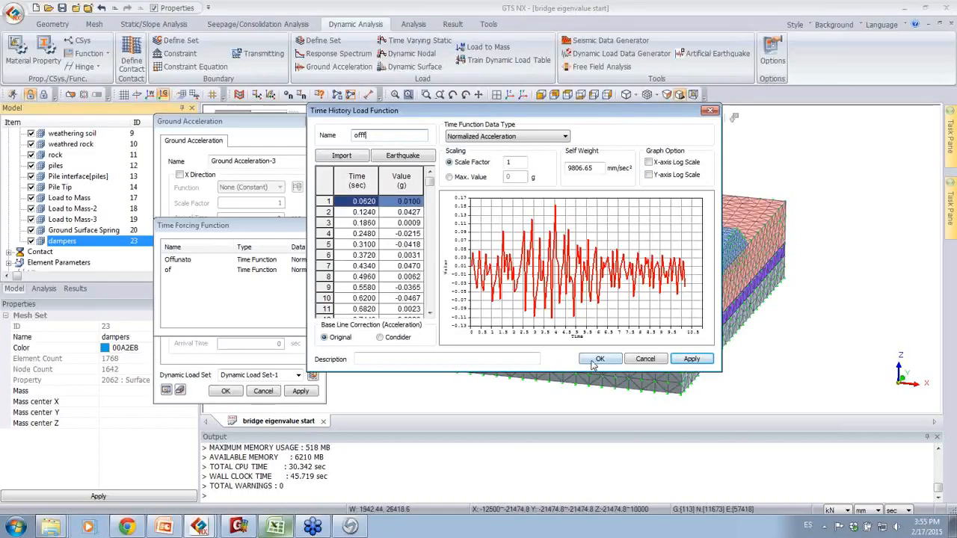
click(594, 361)
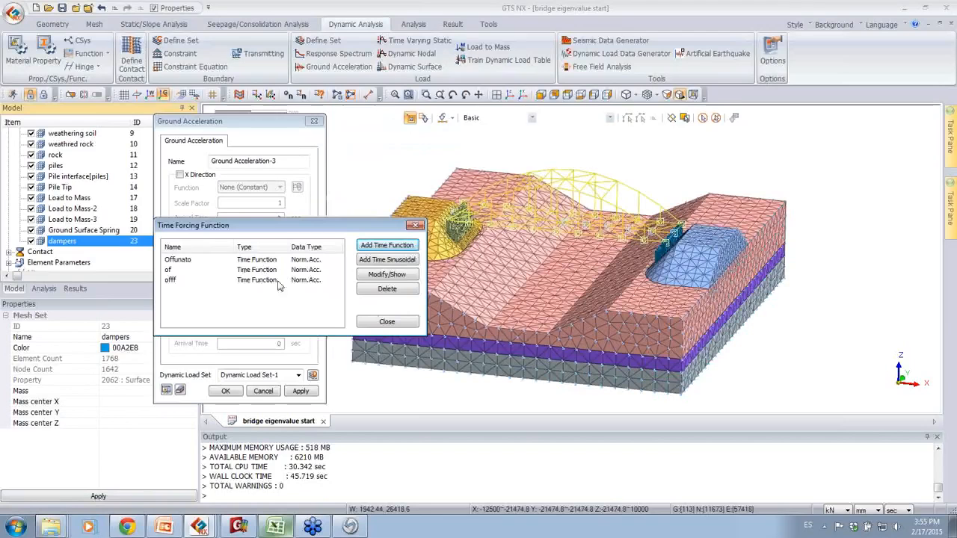
click(386, 323)
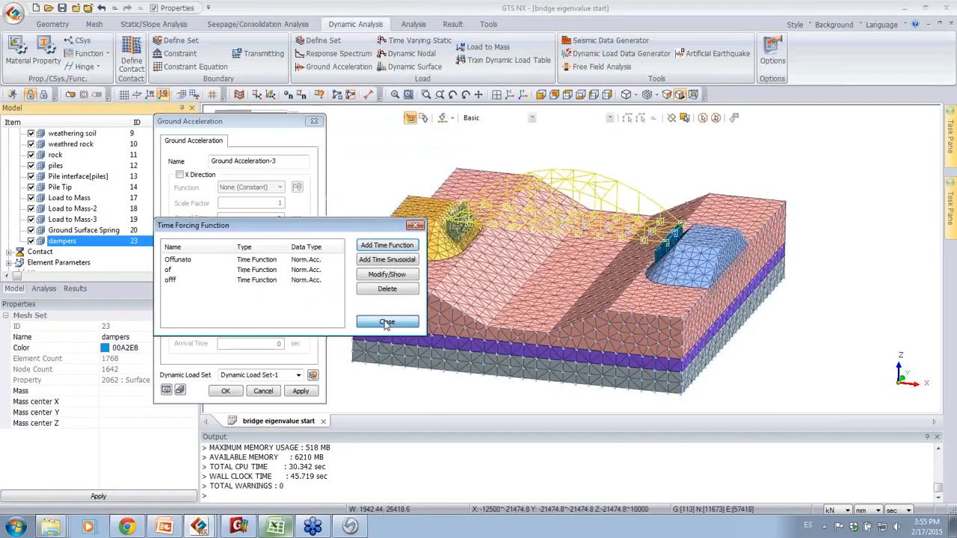
Step: Assign the "offf" function to the Y-direction ground acceleration and create the load in Dynamic Load Set-2
click(278, 252)
click(225, 284)
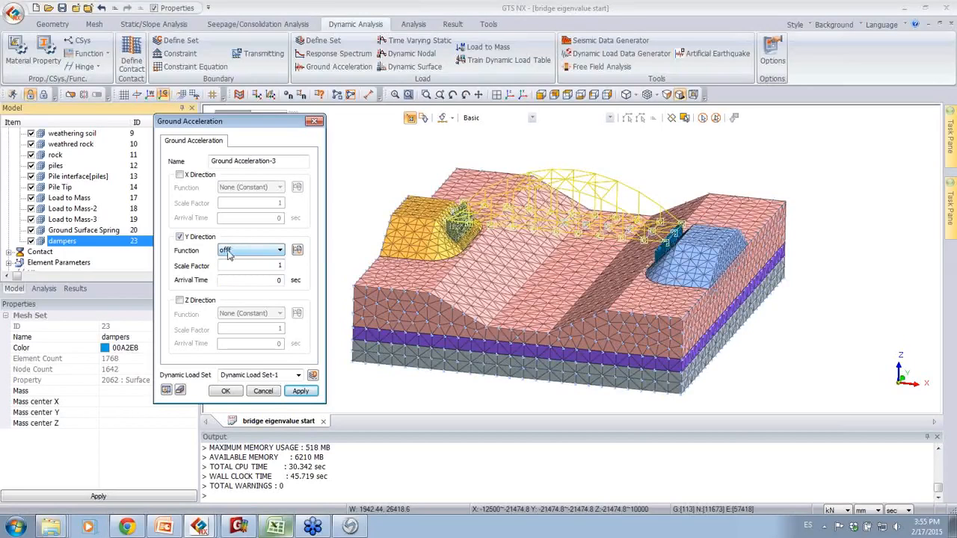
click(225, 391)
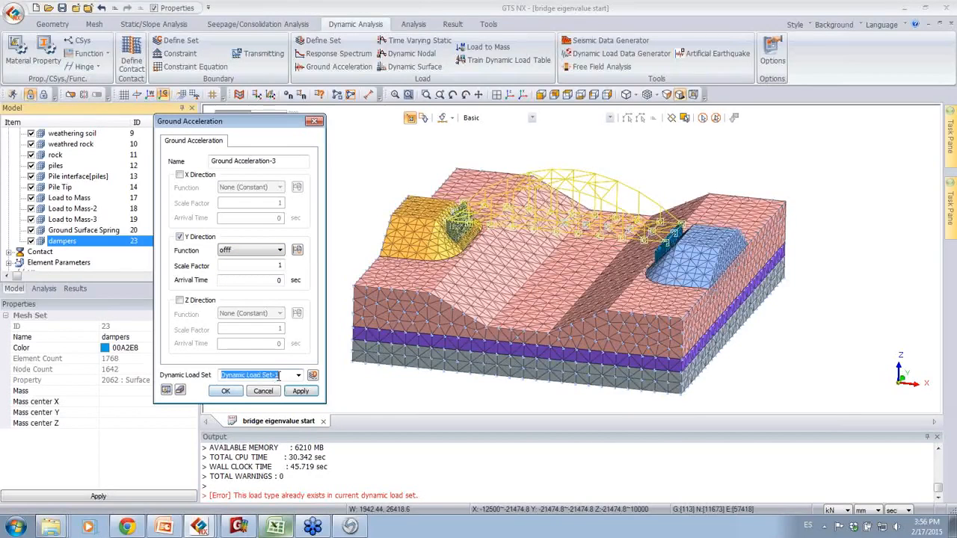
click(228, 392)
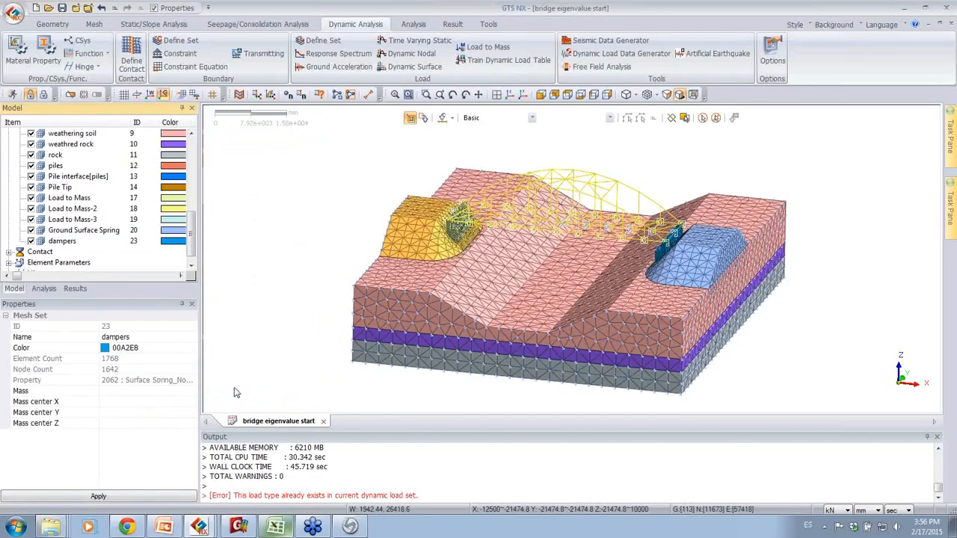
Step: Delete Dynamic Load Set-1 from the analysis tree and expand Dynamic Load Set-2 down to its ground acceleration
click(55, 289)
click(76, 221)
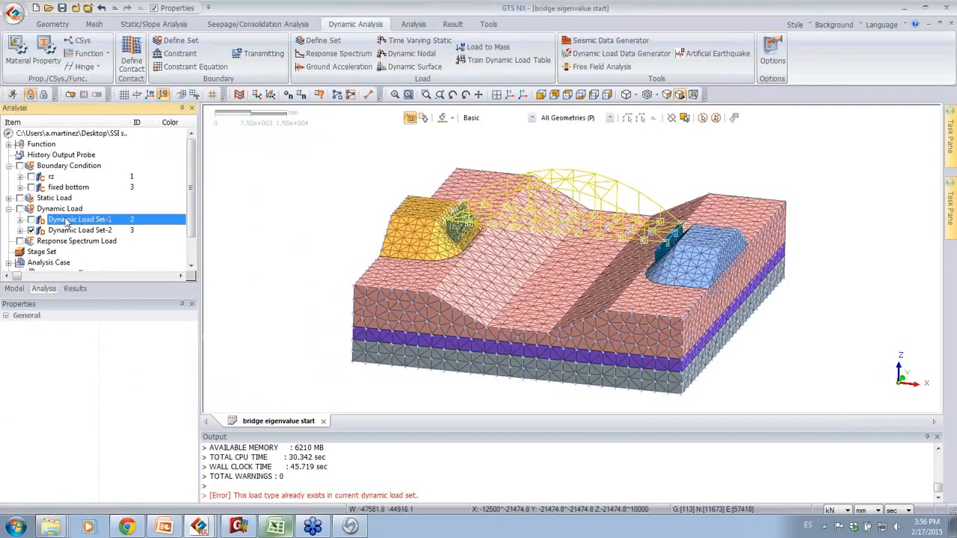
key(Delete)
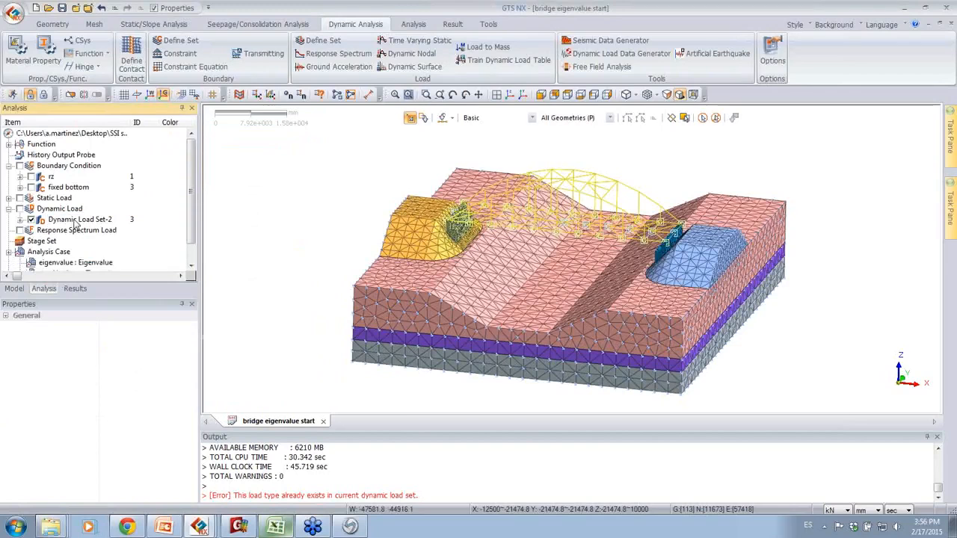
click(20, 219)
click(30, 230)
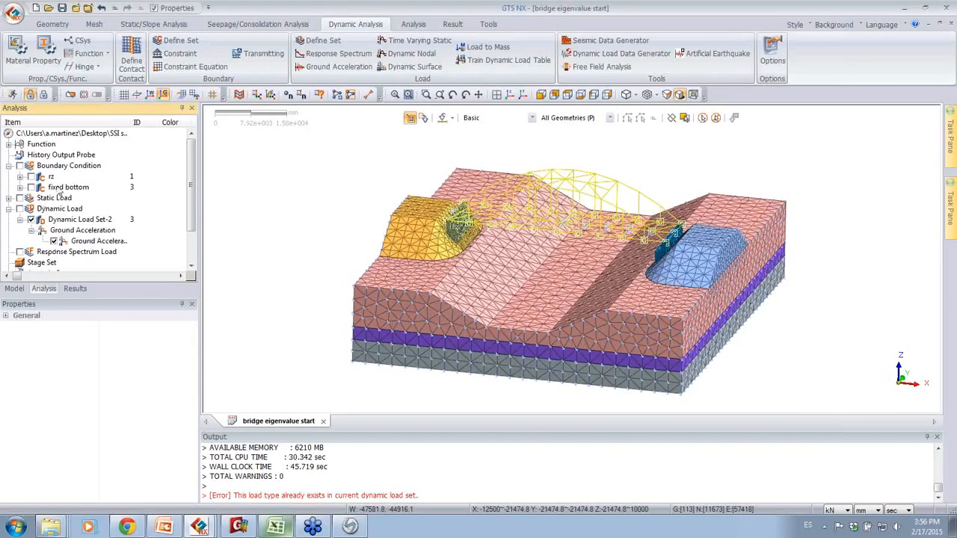
Step: Delete the existing "th" Nonlinear Time History analysis case
scroll(60, 262, down, 2)
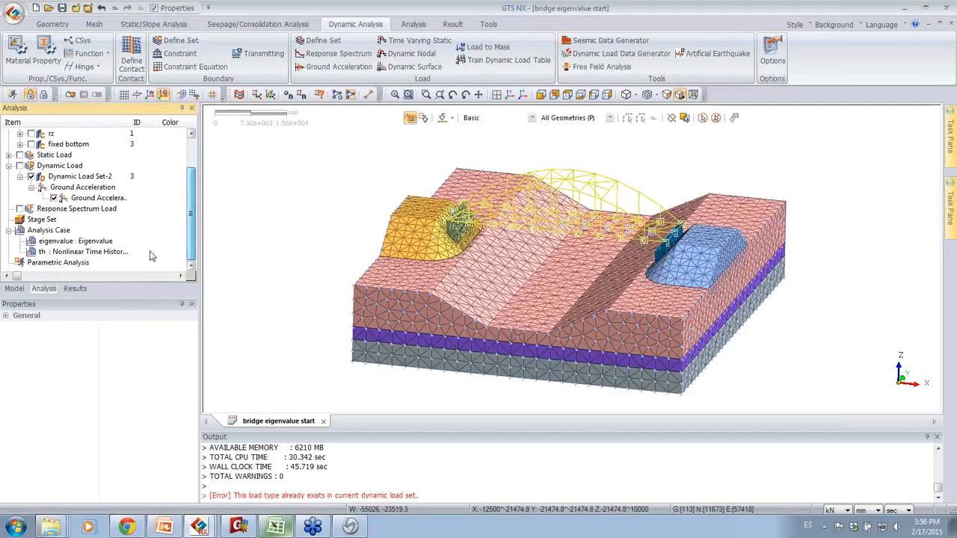
click(64, 252)
key(Delete)
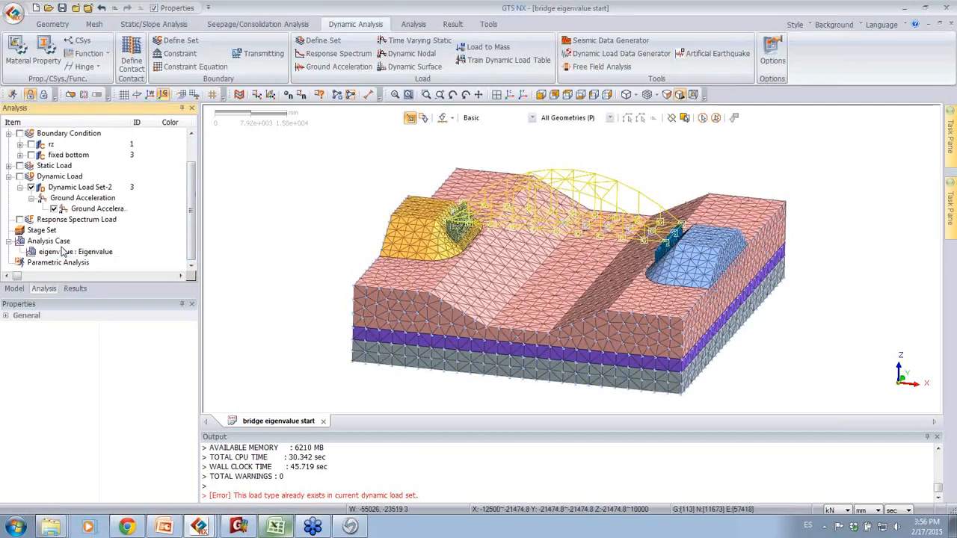
Step: Add a new analysis case titled "th" with the Nonlinear Time History solution type
right_click(59, 243)
click(82, 251)
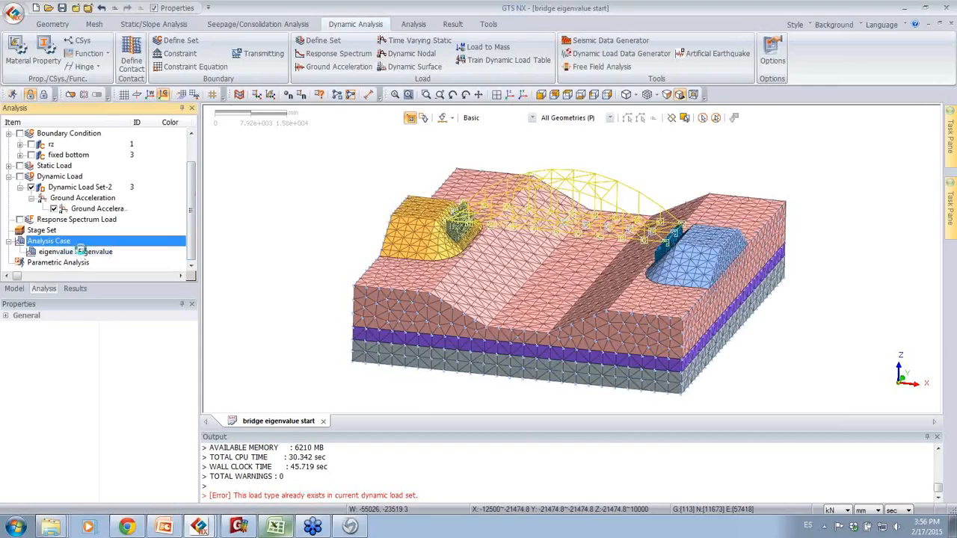
click(397, 135)
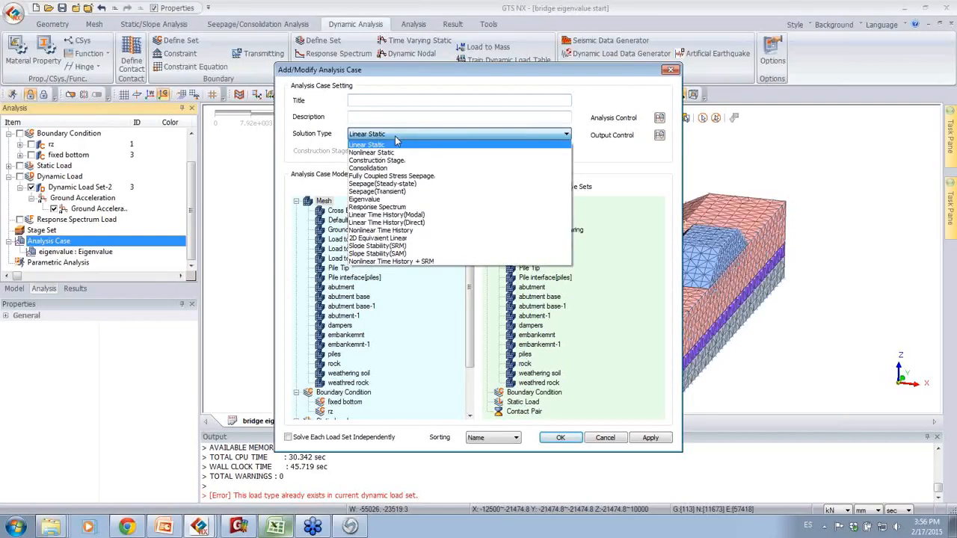
click(397, 233)
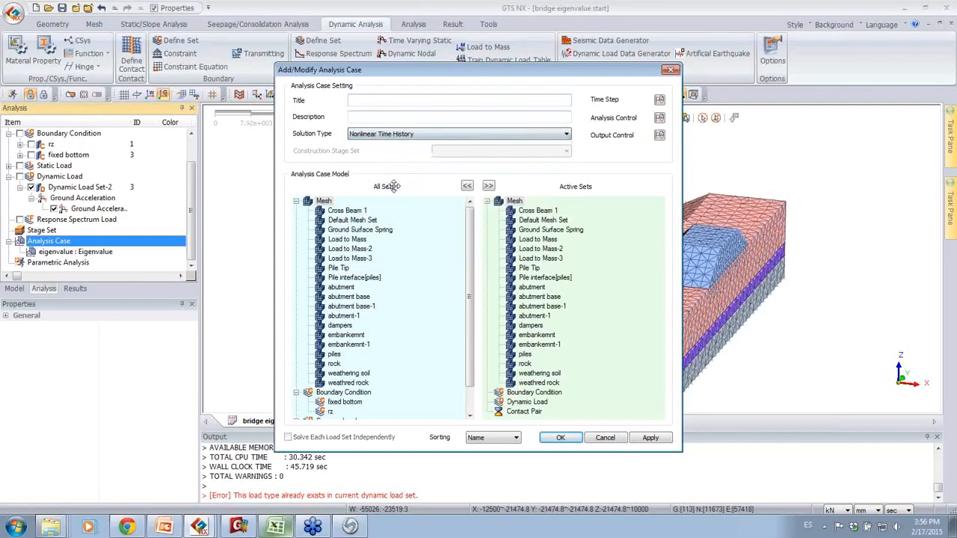
click(392, 103)
text(th)
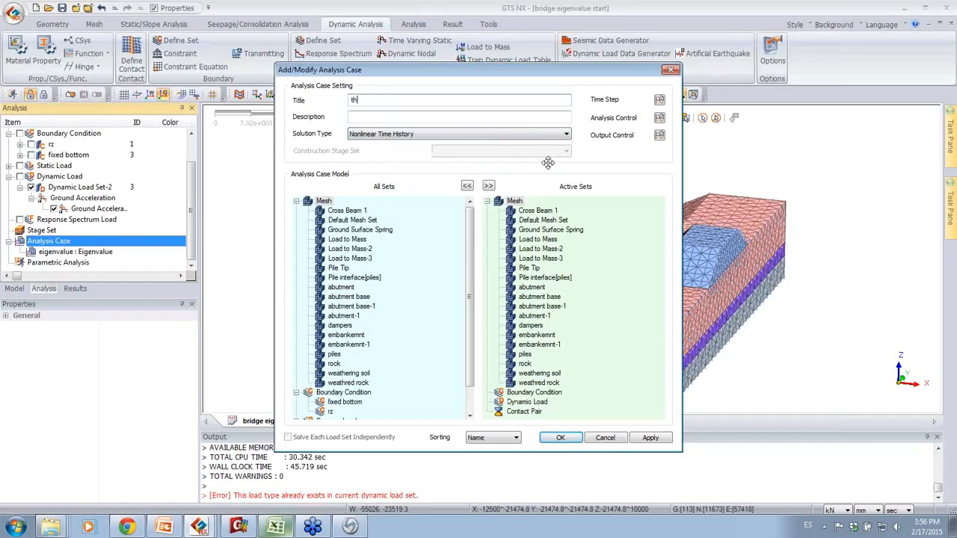
Step: Remove Ground Surface Spring from the analysis case's active sets, keeping the load-to-mass sets and dampers active
drag(548, 236, 440, 232)
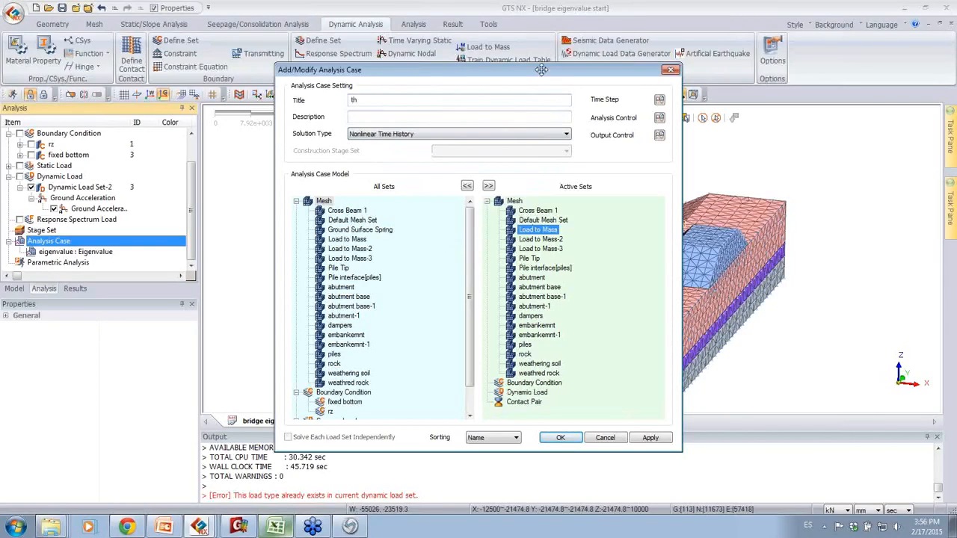
click(548, 242)
click(552, 252)
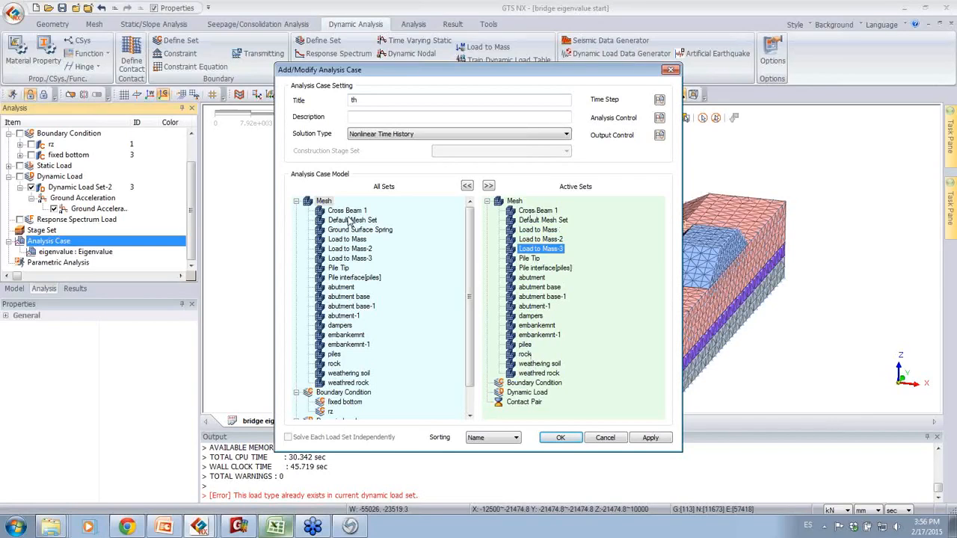
drag(341, 326, 560, 335)
Step: Activate the "fixed bottom" and "rz" boundary conditions and Dynamic Load Set-2 in the analysis case
scroll(475, 318, down, 2)
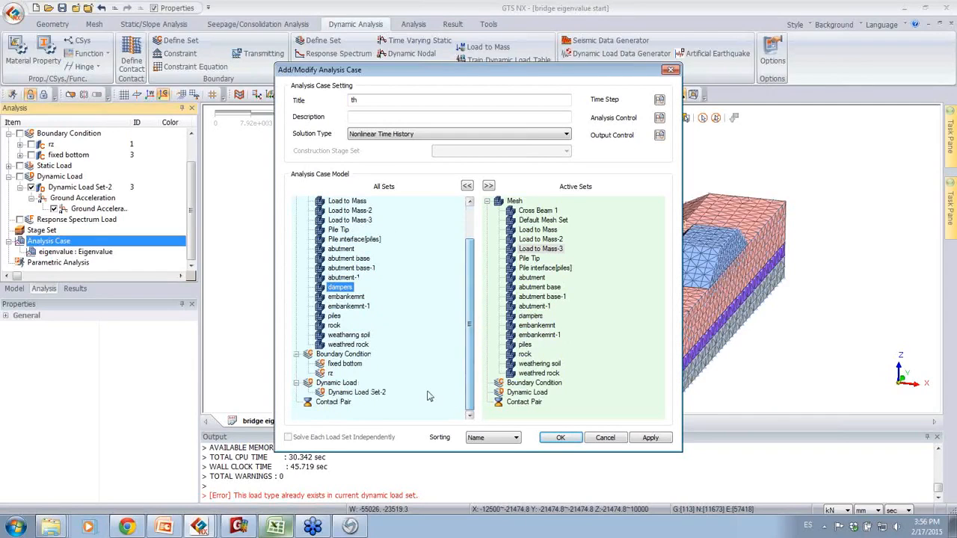
drag(329, 371, 538, 365)
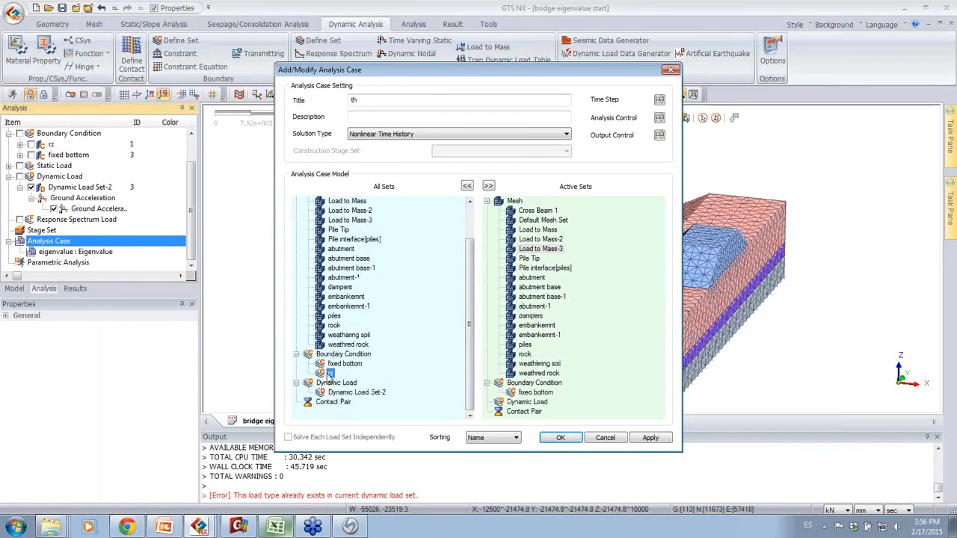
drag(357, 392, 578, 386)
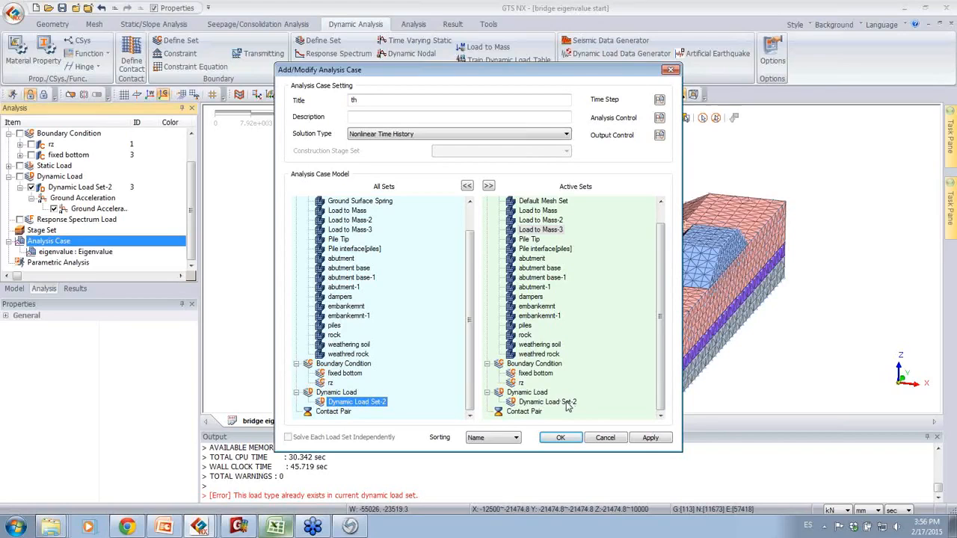
Step: Start defining the analysis case's time step with the name "time" and a duration of 10 sec
click(660, 102)
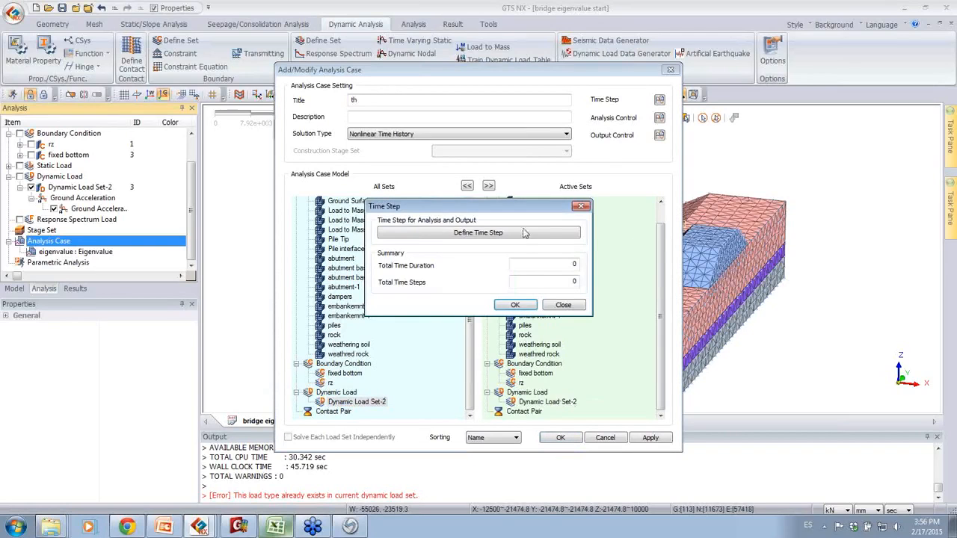
click(478, 233)
click(474, 184)
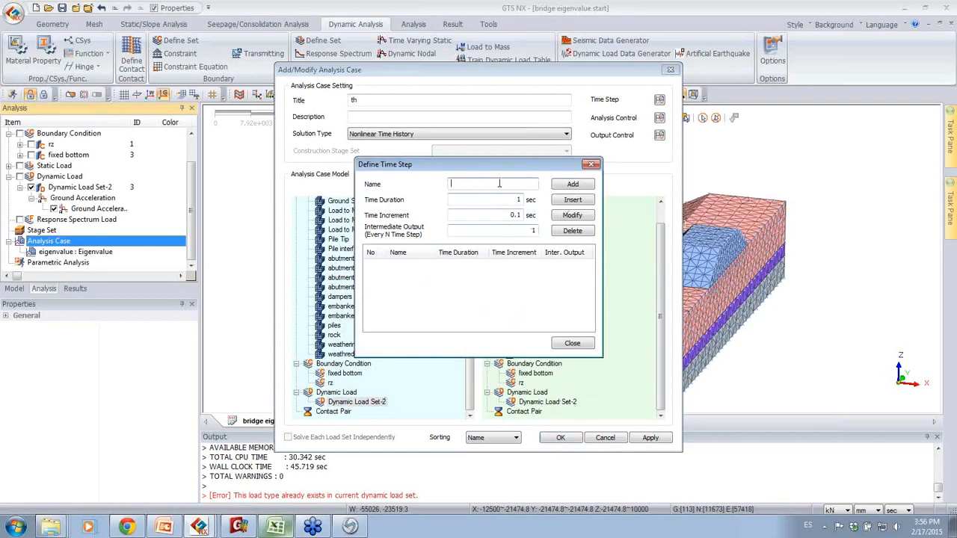
text(time1)
key(Tab)
text(10.)
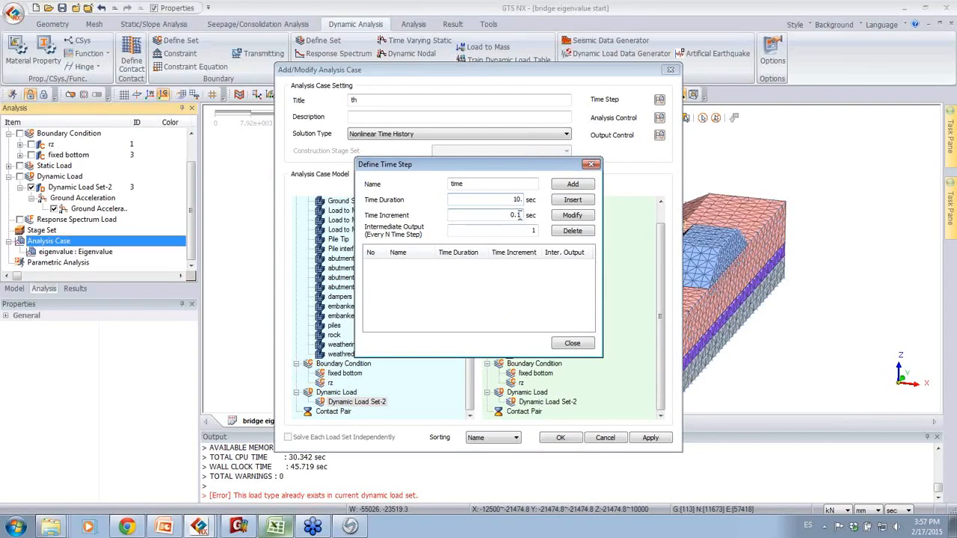
Step: Check the time interval in the Ground Acceleration spreadsheet and set the time increment to 0.062 sec
click(275, 527)
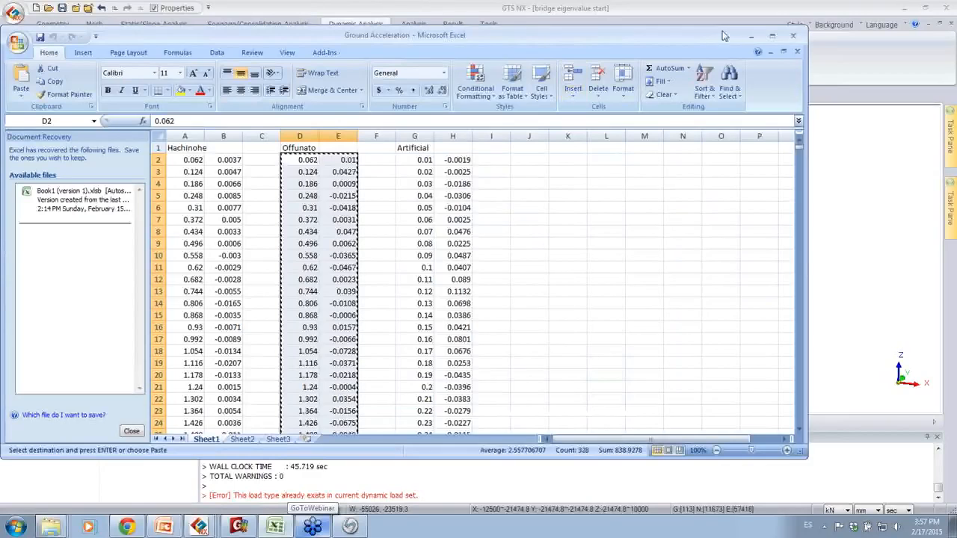
click(751, 36)
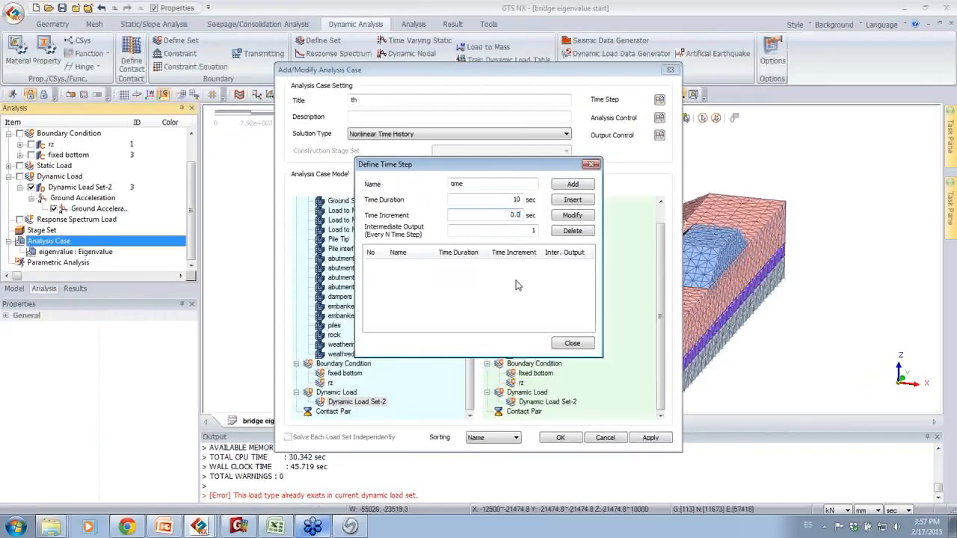
text(062)
Step: Set the intermediate output to every 10 time steps, add the time step, and accept the time step settings
click(534, 231)
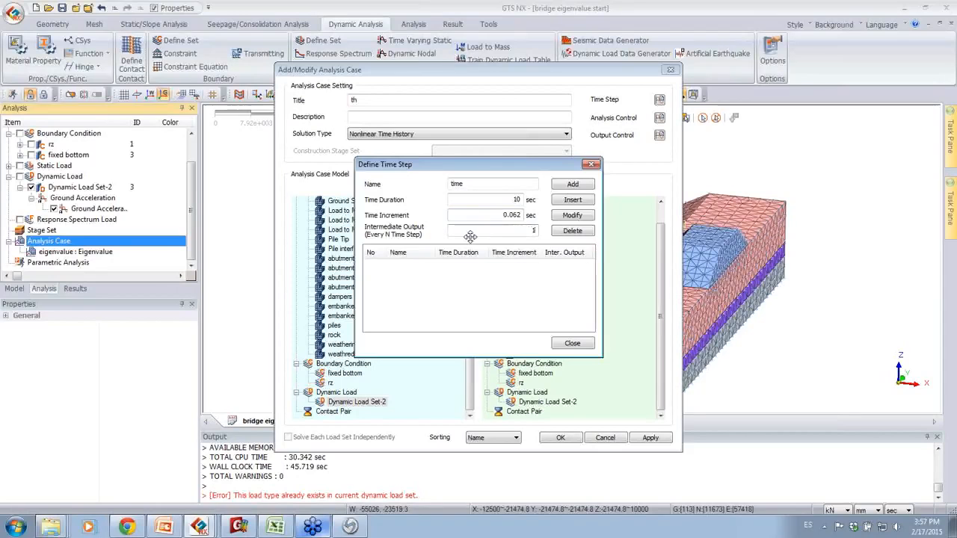
text(0)
click(571, 185)
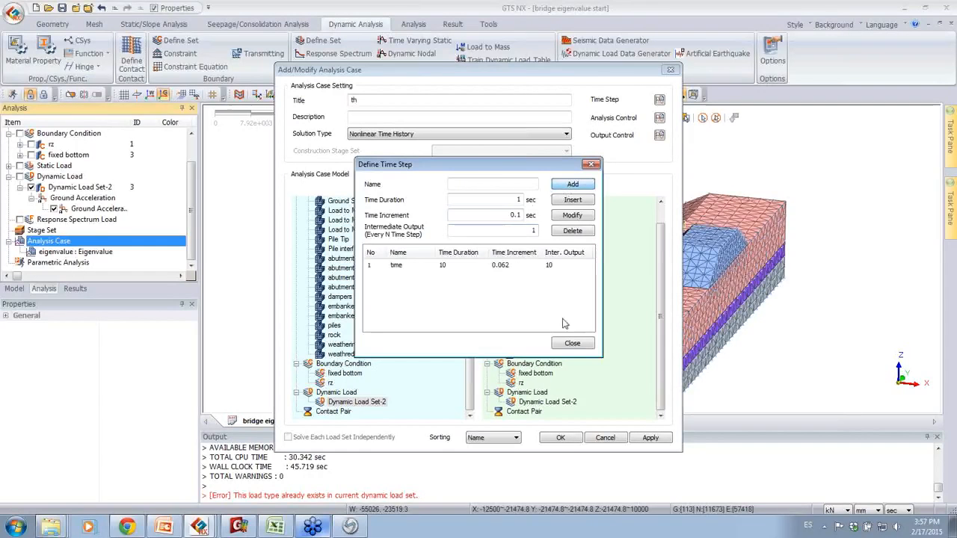
click(572, 343)
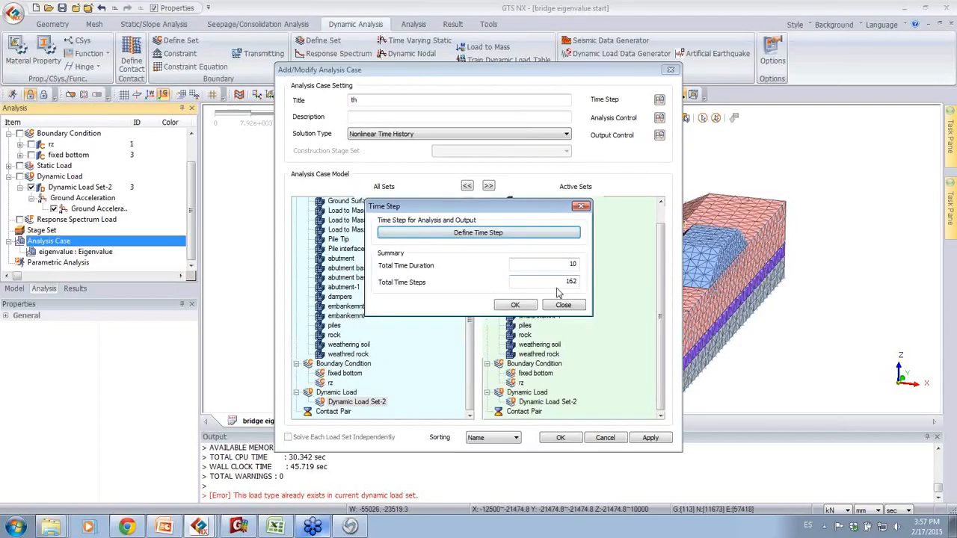
click(515, 304)
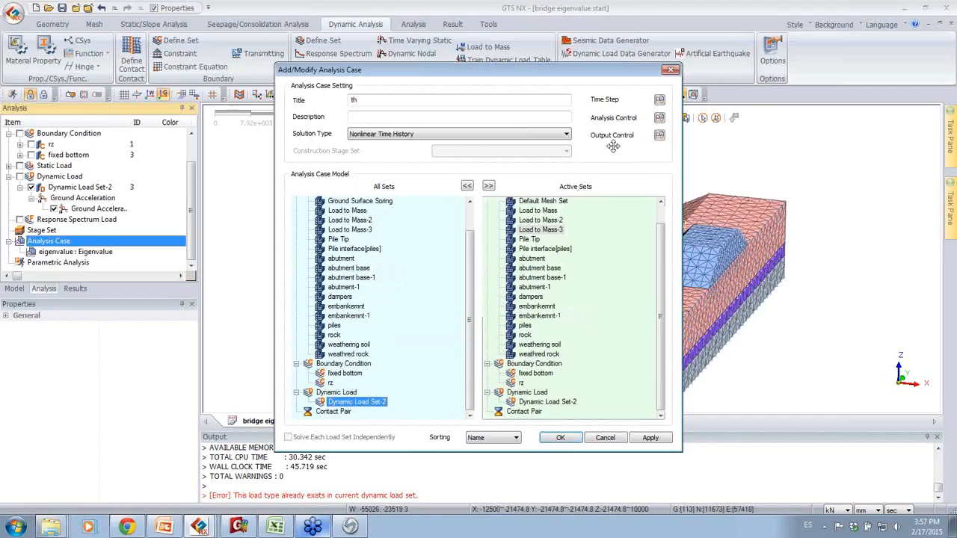
Step: Set the case's damping method to Calculate from Modal Damping by period, with a mode 1 period of 0.935 sec
click(660, 118)
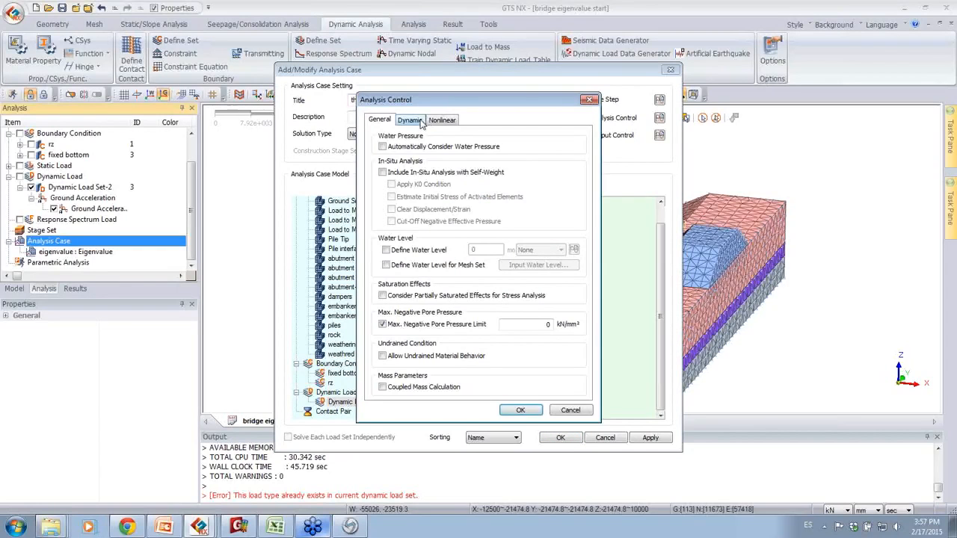
click(411, 120)
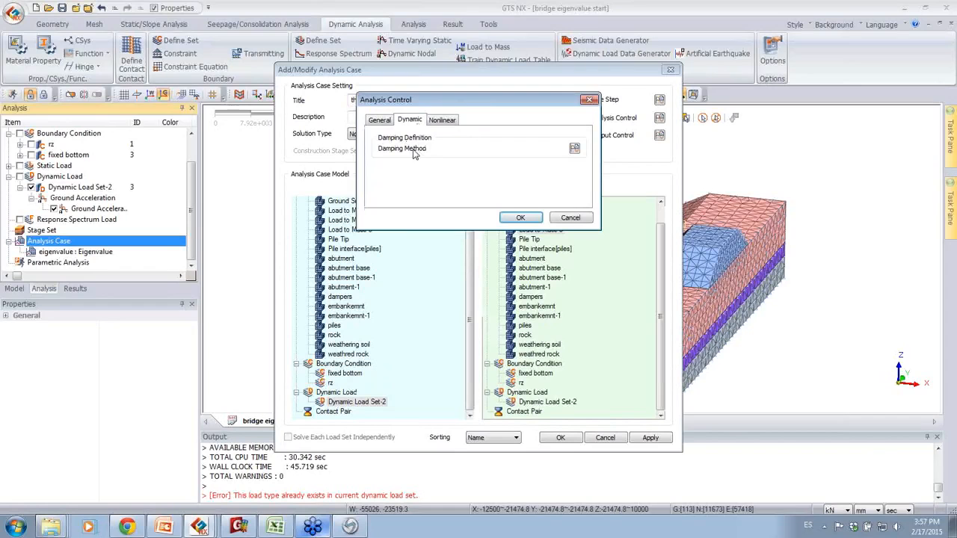
click(574, 148)
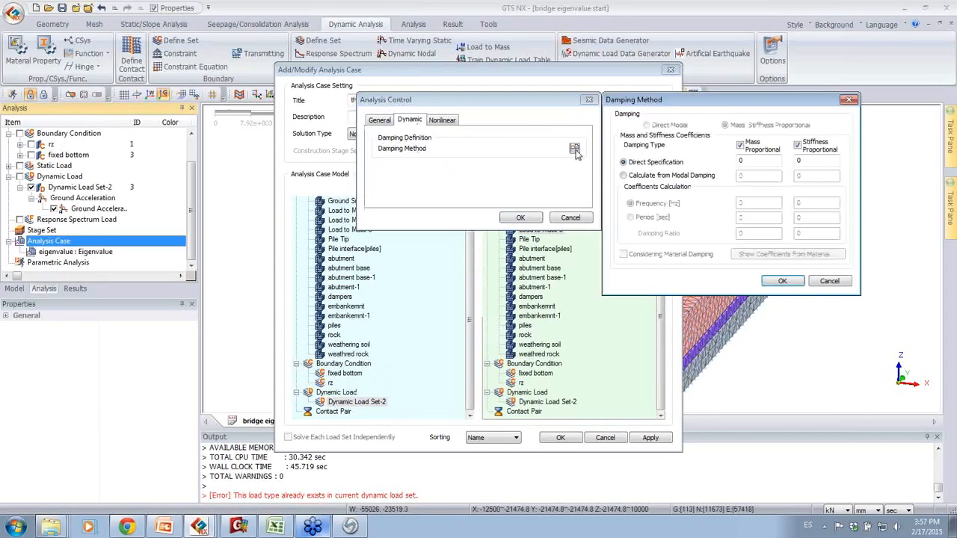
drag(669, 109, 509, 108)
click(495, 174)
click(471, 200)
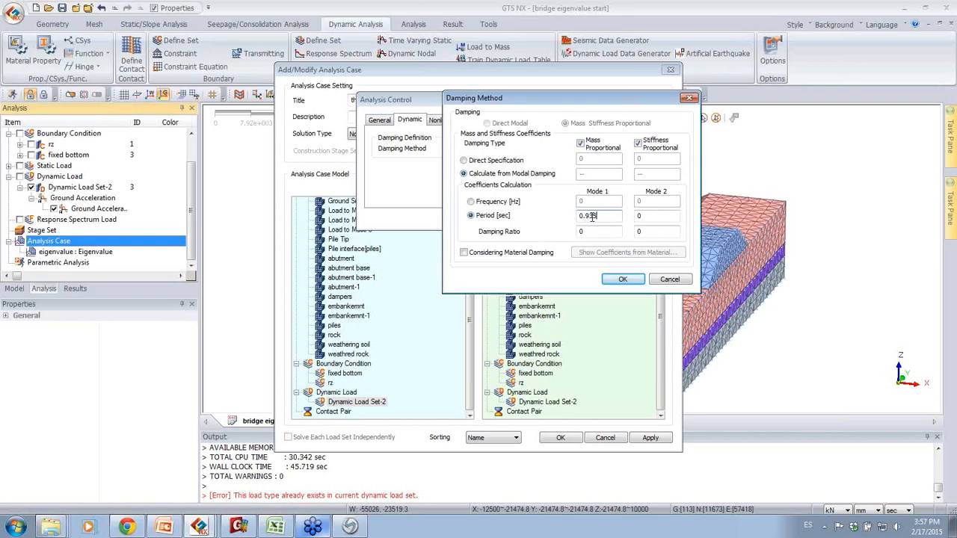
Step: Set both damping ratios to 0.05 and mode 2's period to 0.6347 sec, accept the control settings, and close the analysis case without saving
click(601, 231)
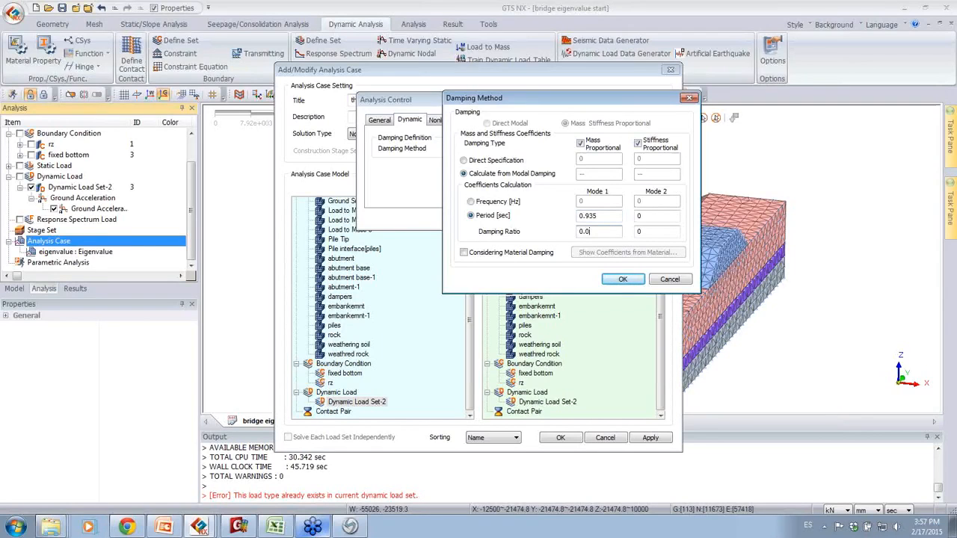
click(657, 216)
text(.63)
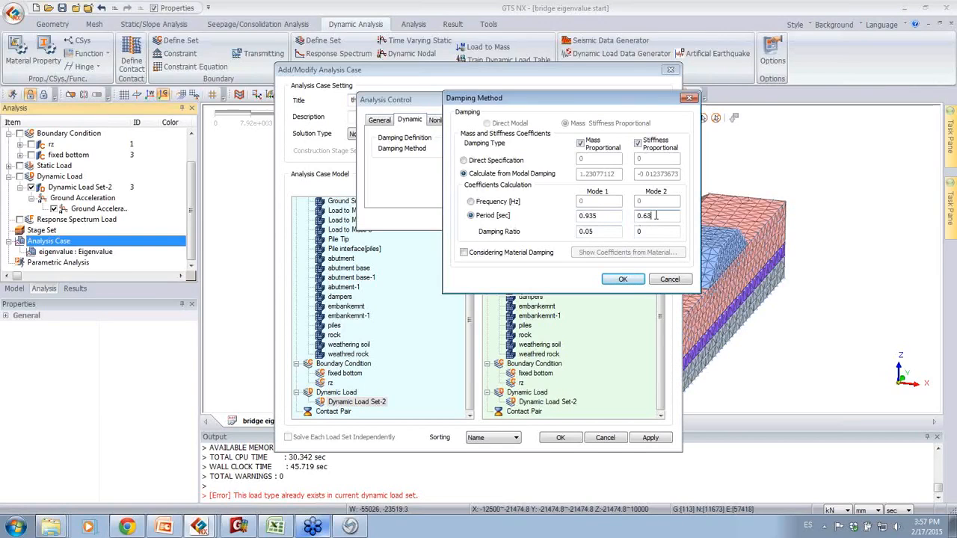
text(47)
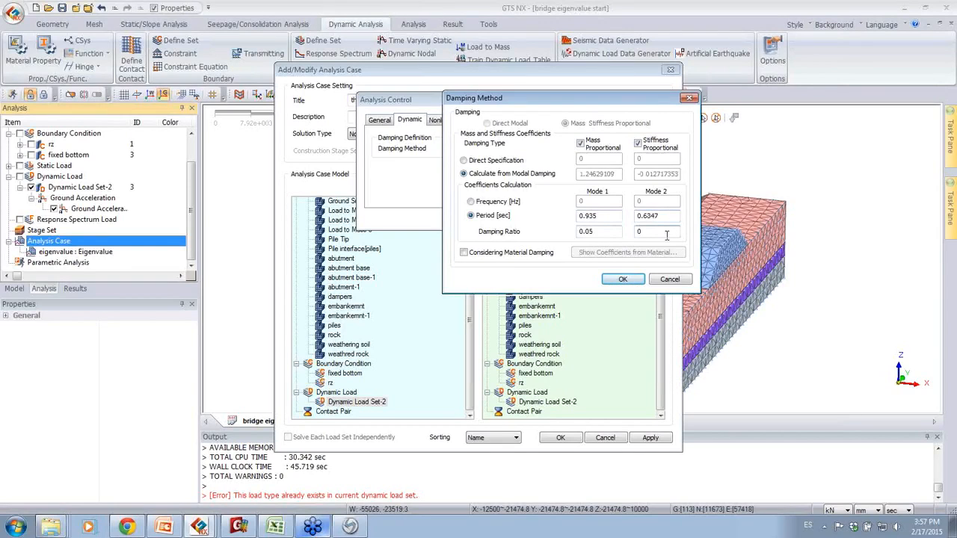
text(5)
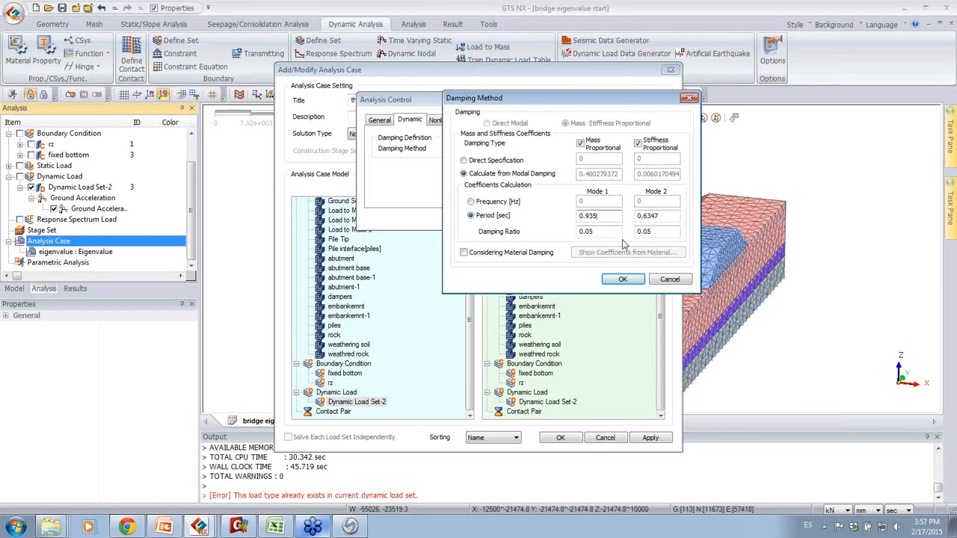
click(624, 280)
click(544, 219)
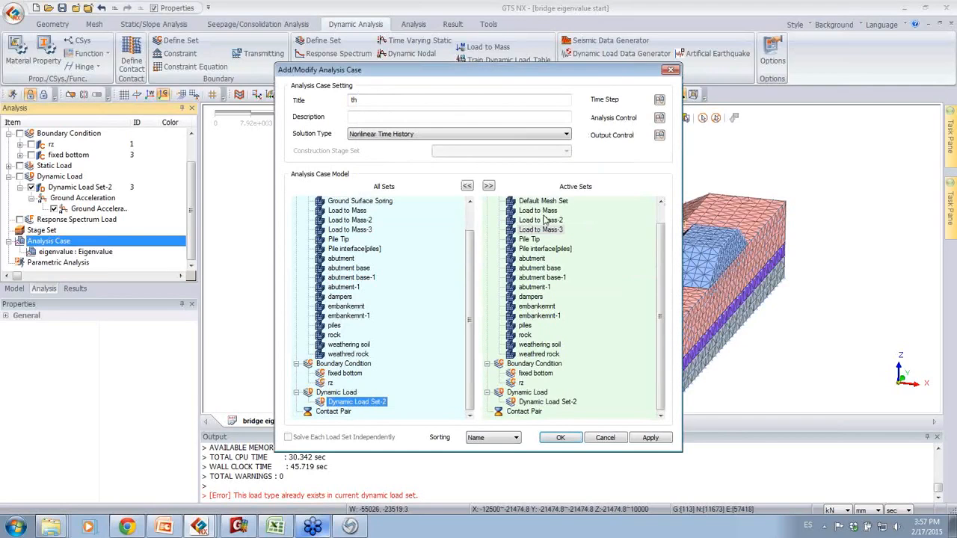
click(598, 439)
Step: Switch to the "bridge import eigenvalue start practice" model and display the total translation contour for increment 14 of the nonlinear time history
mouse_move(199, 527)
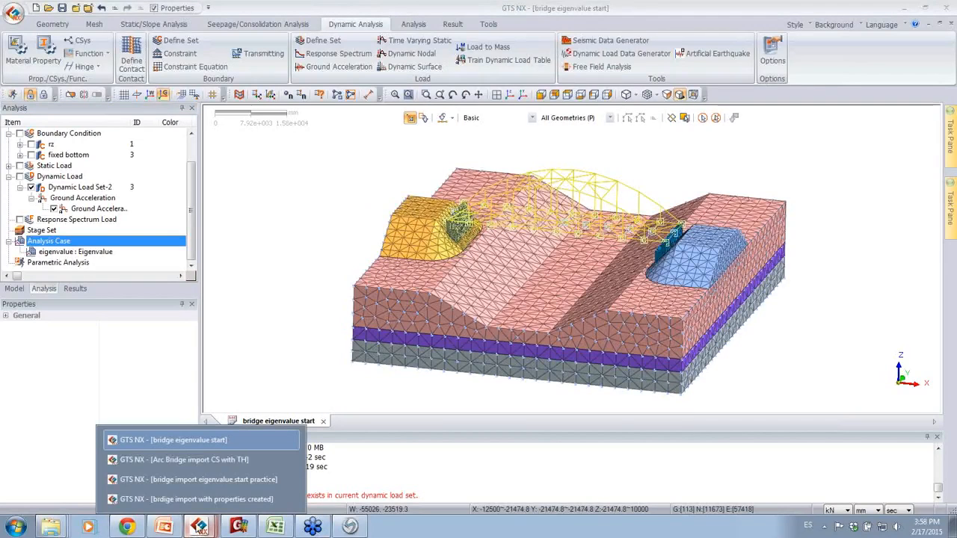
click(213, 480)
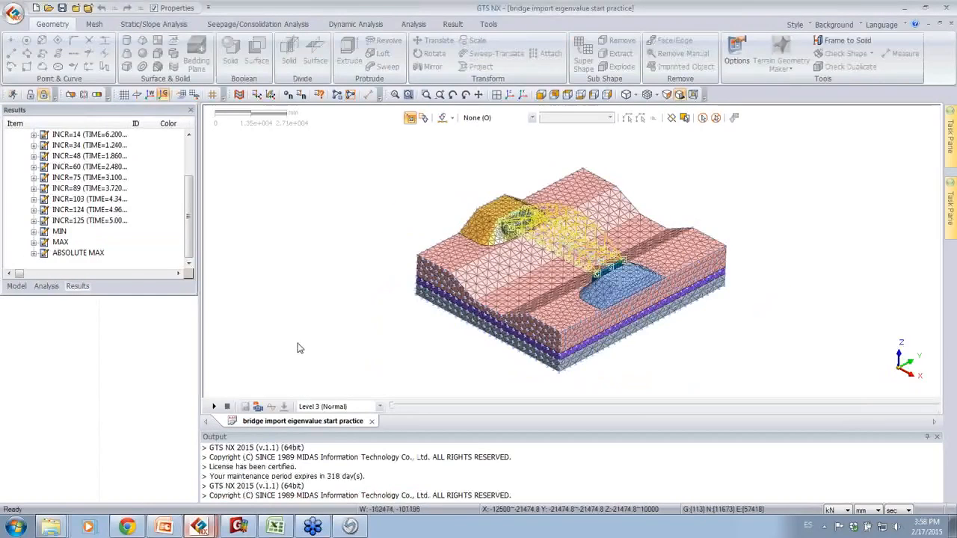
drag(189, 216, 190, 165)
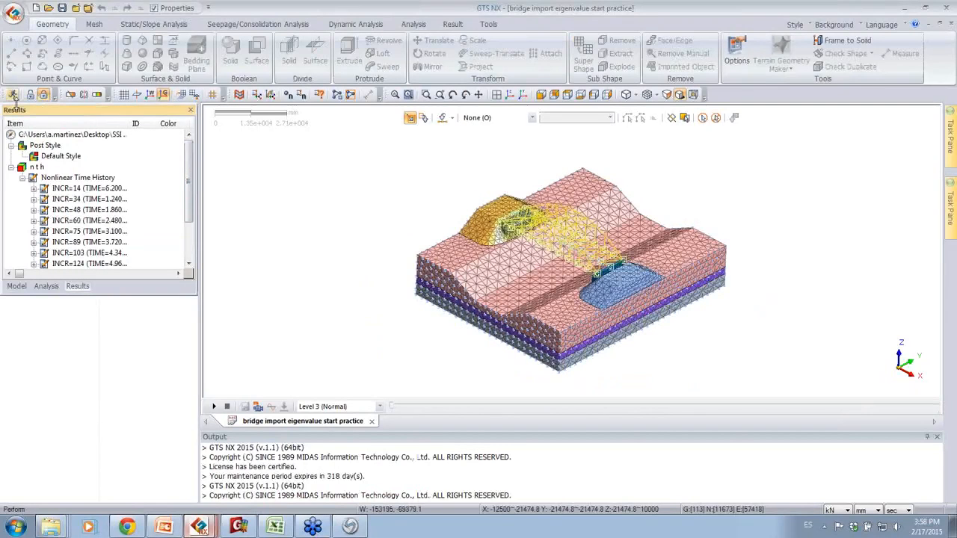
click(35, 189)
double_click(78, 146)
double_click(91, 155)
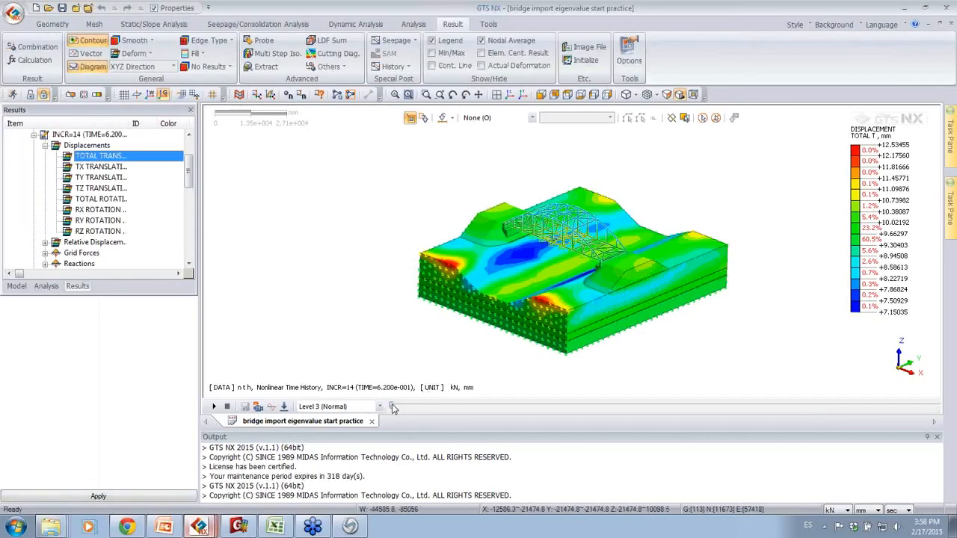
Step: Play the animation of total displacement across the time history increments and stop it
click(284, 406)
click(329, 402)
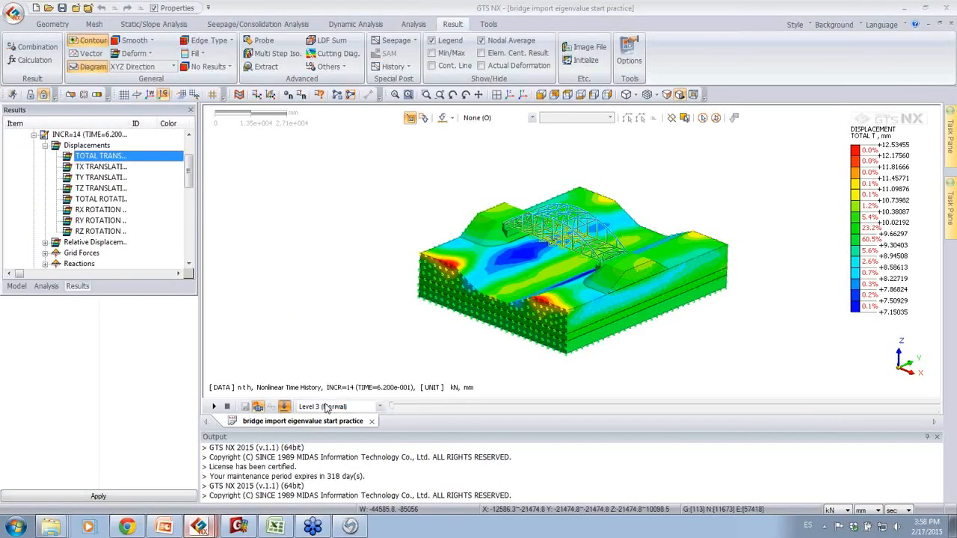
click(213, 406)
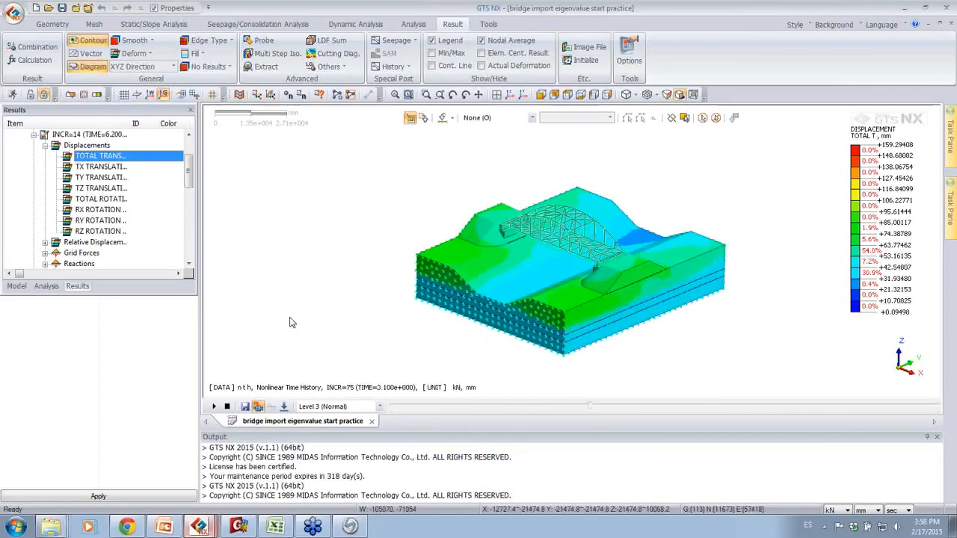
click(228, 406)
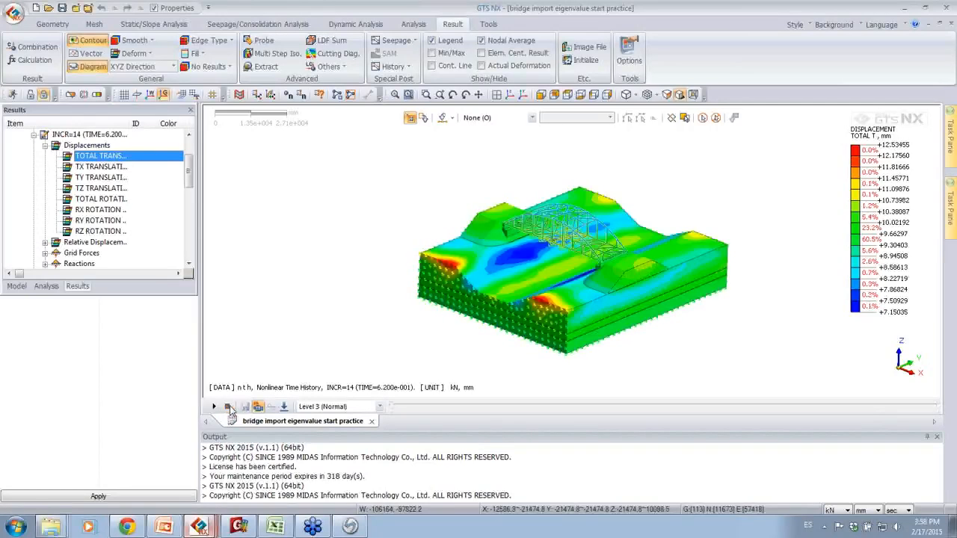
Step: Display the total reaction forces and the total acceleration contour for increment 14
click(45, 146)
click(44, 167)
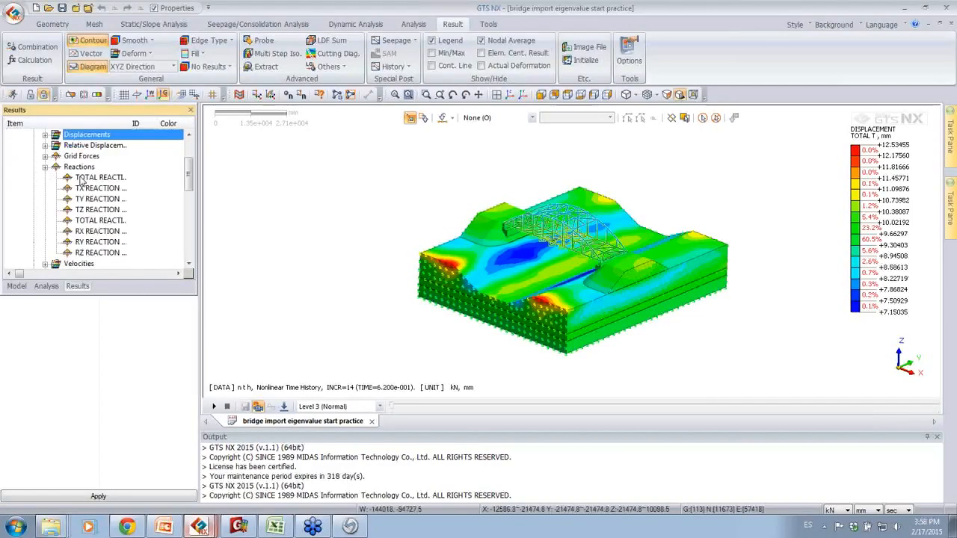
click(82, 178)
scroll(75, 184, down, 3)
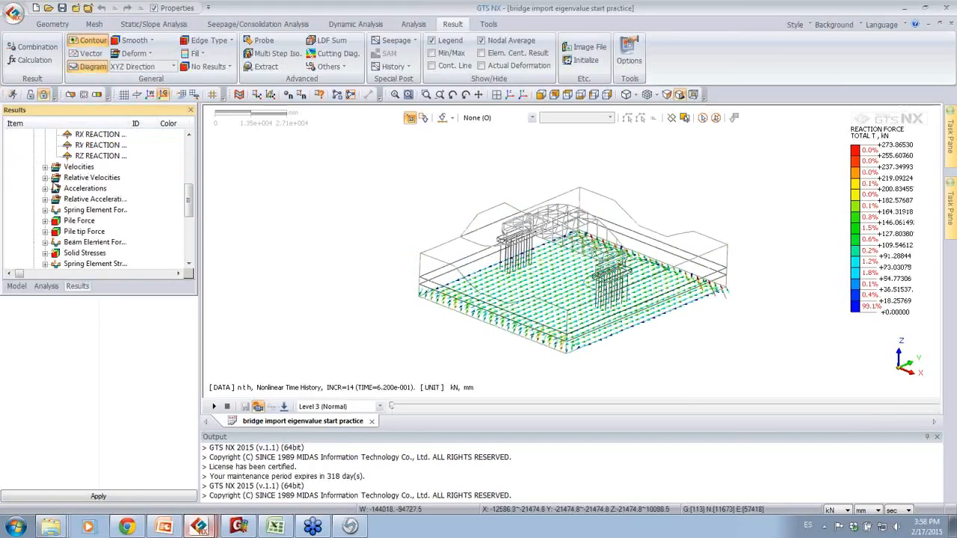
click(45, 188)
click(86, 199)
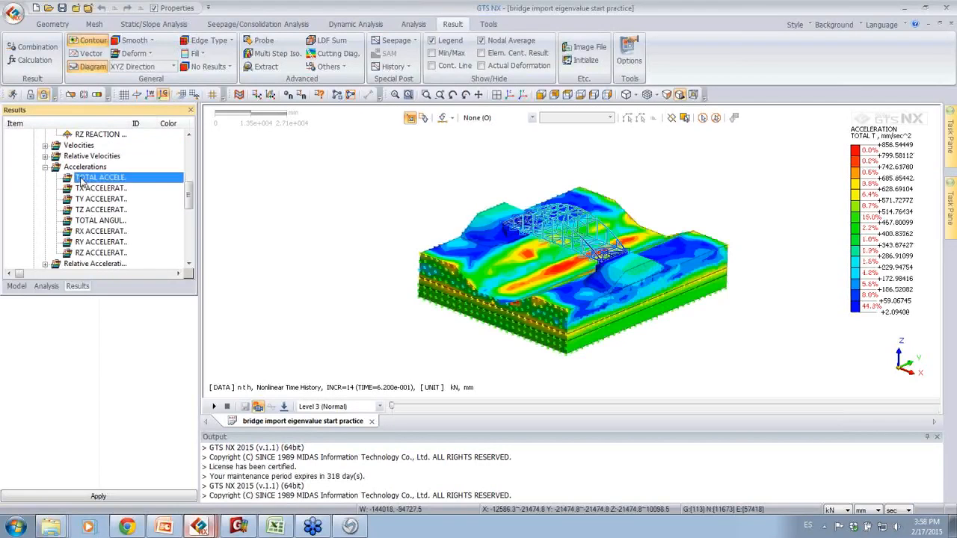
Step: Display the Tangential X pile force results for increment 14 and examine the piles up close
scroll(84, 183, down, 2)
scroll(82, 182, down, 2)
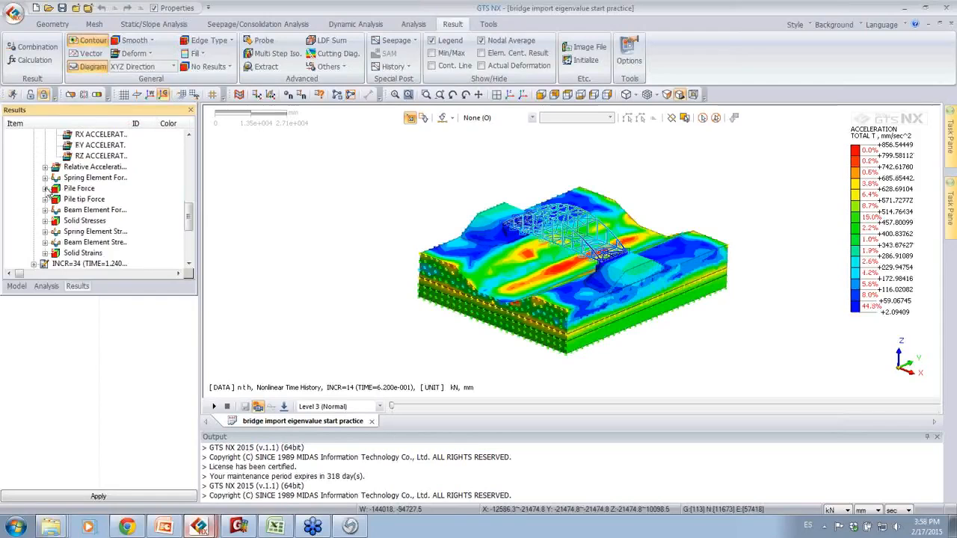
click(46, 189)
click(76, 198)
scroll(549, 282, up, 2)
scroll(553, 284, up, 2)
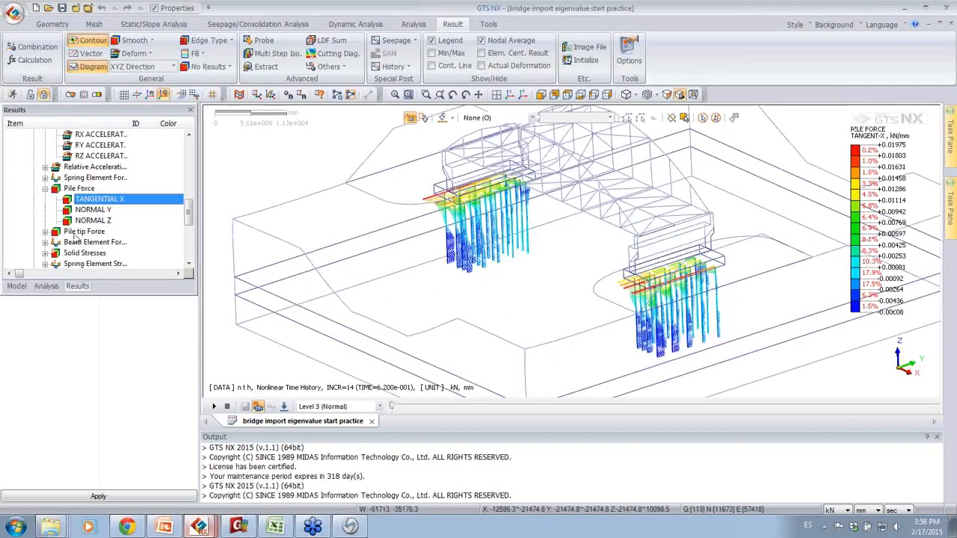
Step: Display the beam element axial force and bending moment Y diagrams for the bridge and piles at increment 14
click(46, 243)
click(96, 199)
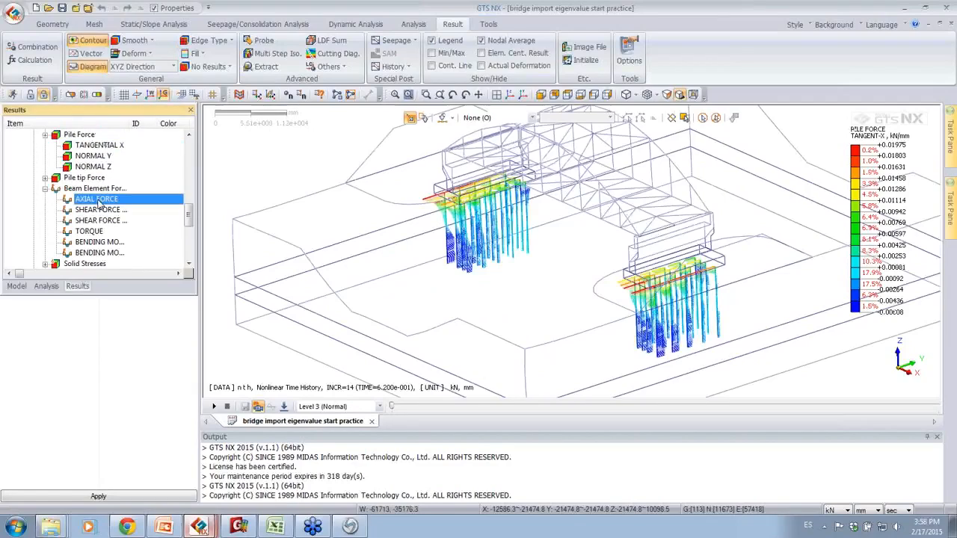
middle_drag(470, 276, 549, 276)
double_click(104, 242)
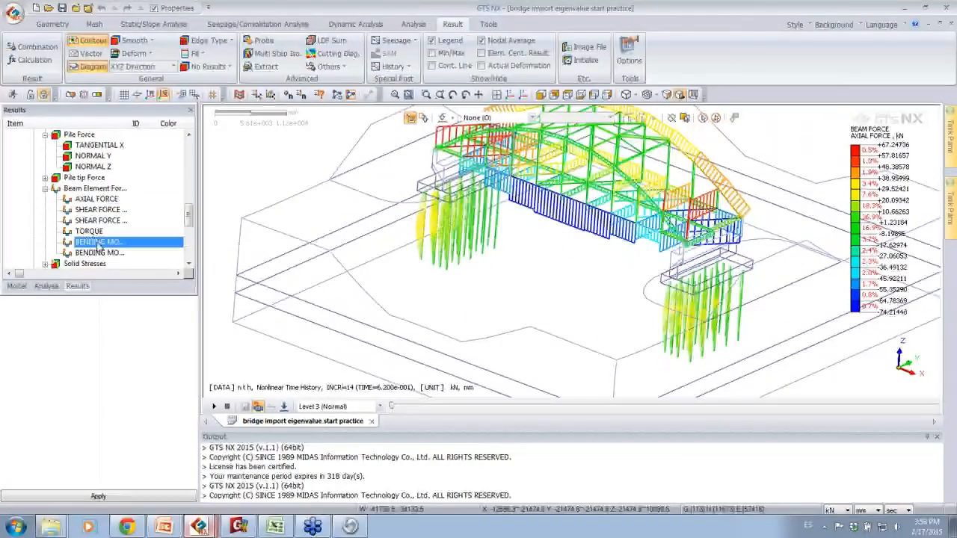
middle_drag(595, 260, 569, 259)
scroll(583, 265, down, 2)
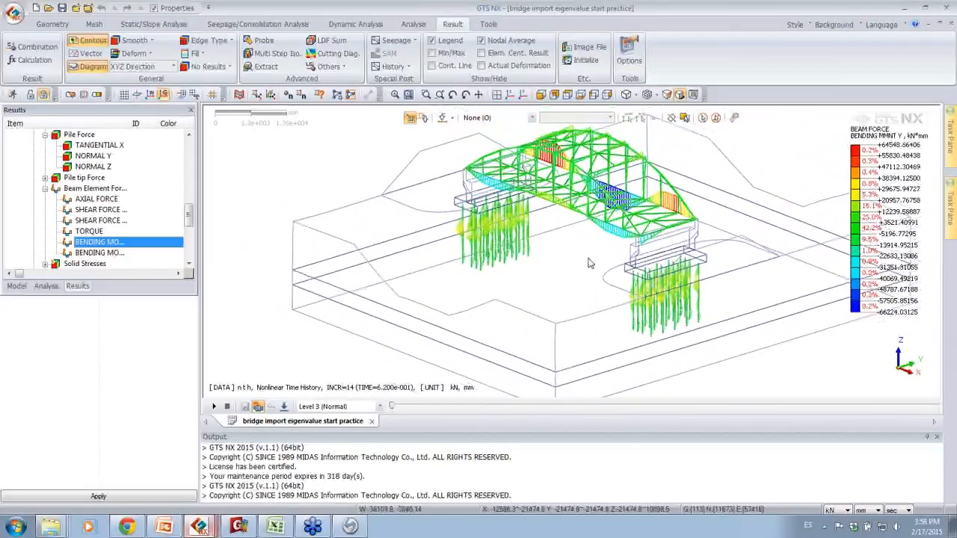
Step: Switch to the Arc Bridge import CS with TH model and display the total translation contour for the initial stage of cs with TH
click(202, 528)
click(205, 459)
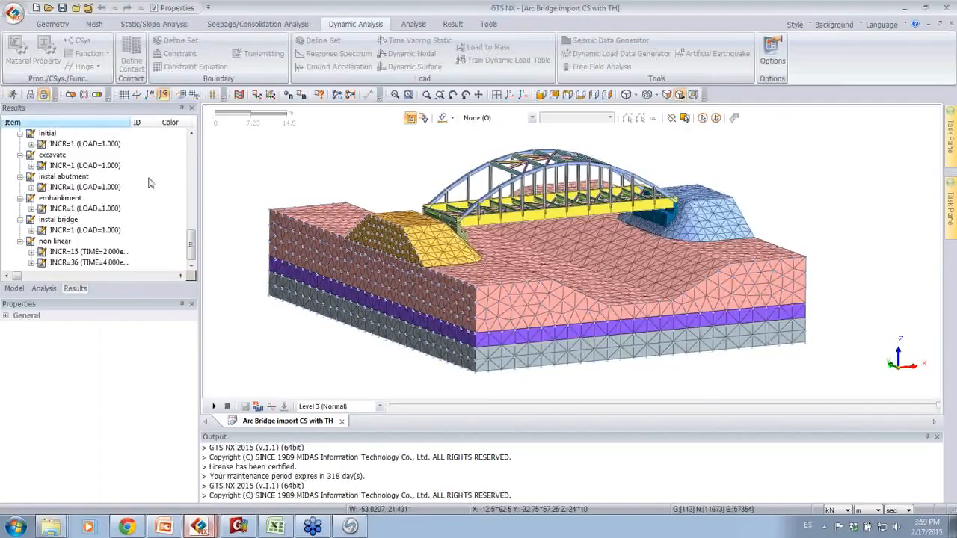
drag(193, 247, 193, 229)
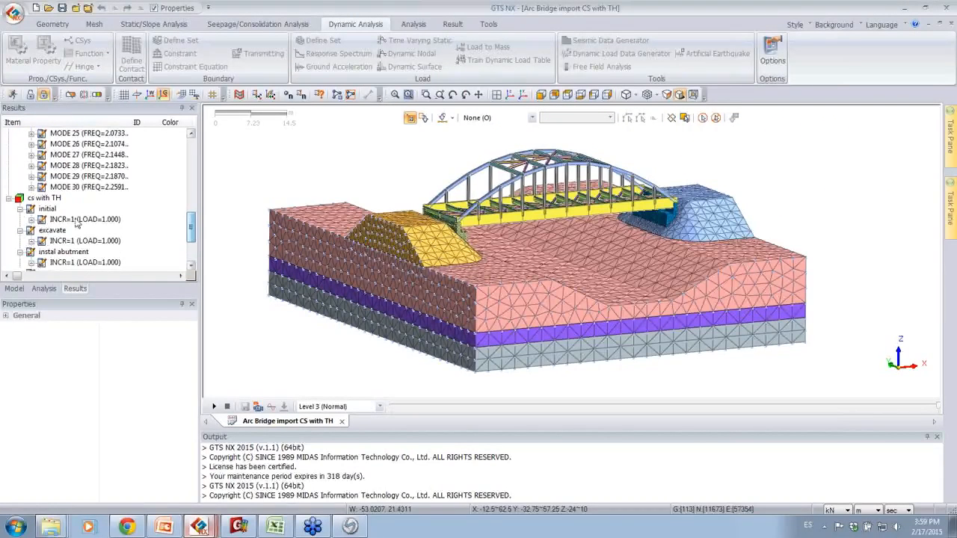
click(32, 218)
click(43, 220)
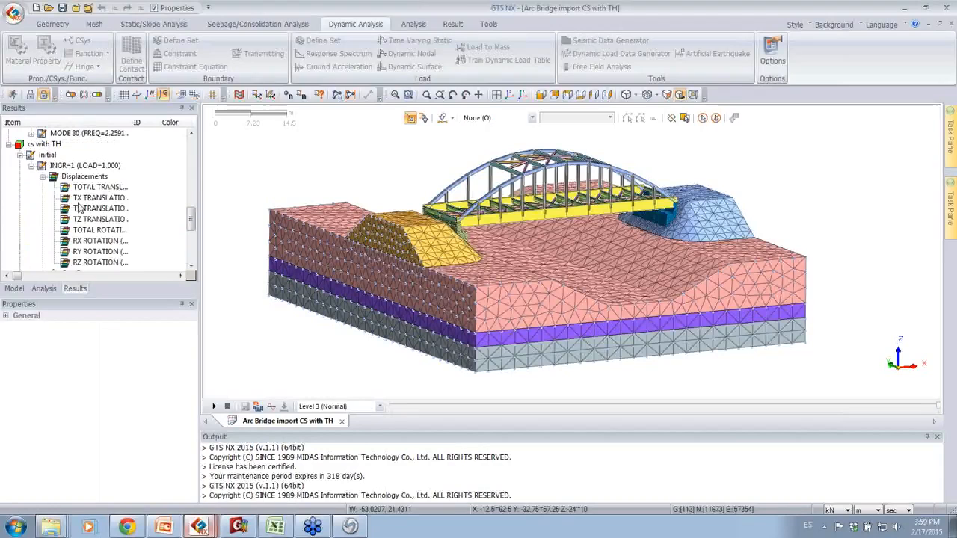
double_click(92, 187)
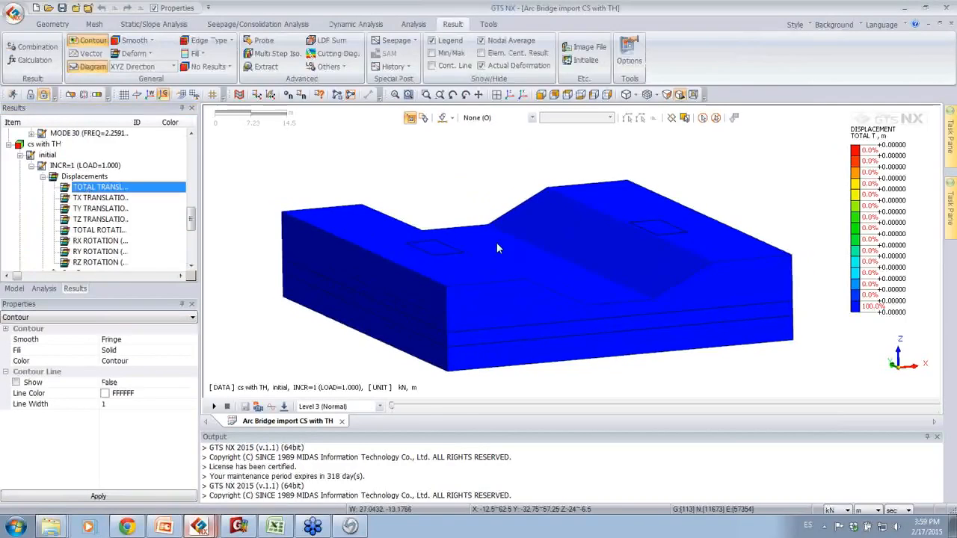
middle_drag(543, 271, 502, 262)
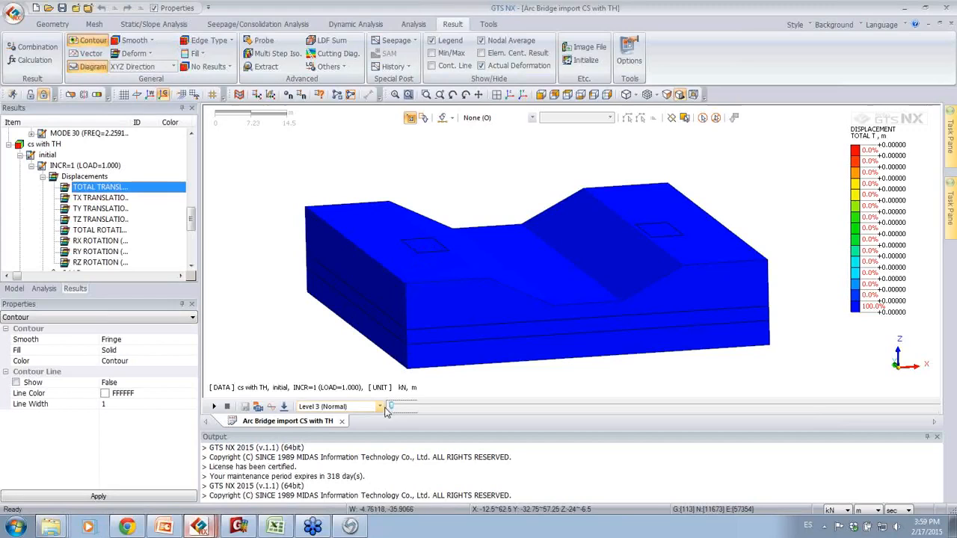
Step: Step the total displacement contour through the excavation, abutment, embankment and bridge stages to nonlinear increment 36, and back to increment 15
key(Right)
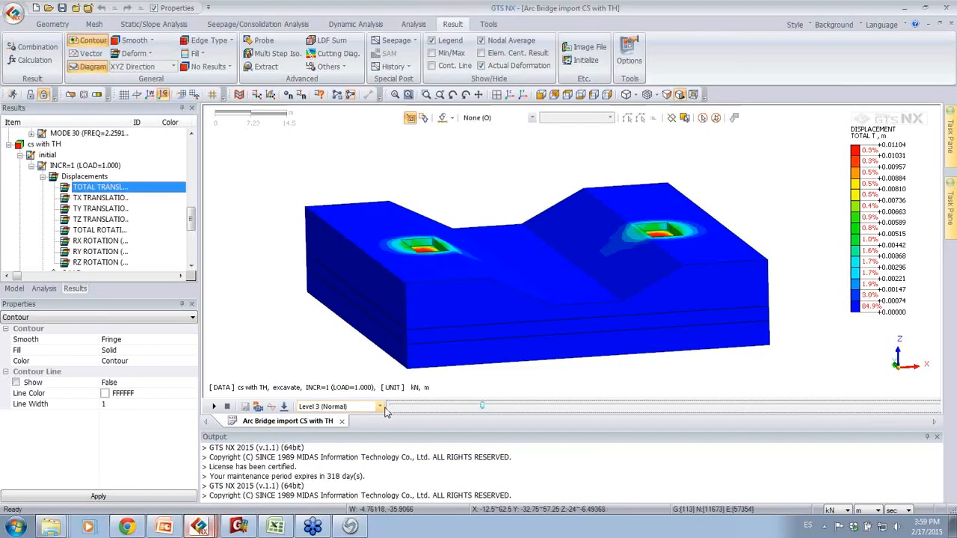
mouse_move(507, 319)
middle_down()
mouse_move(479, 330)
mouse_move(508, 330)
middle_up()
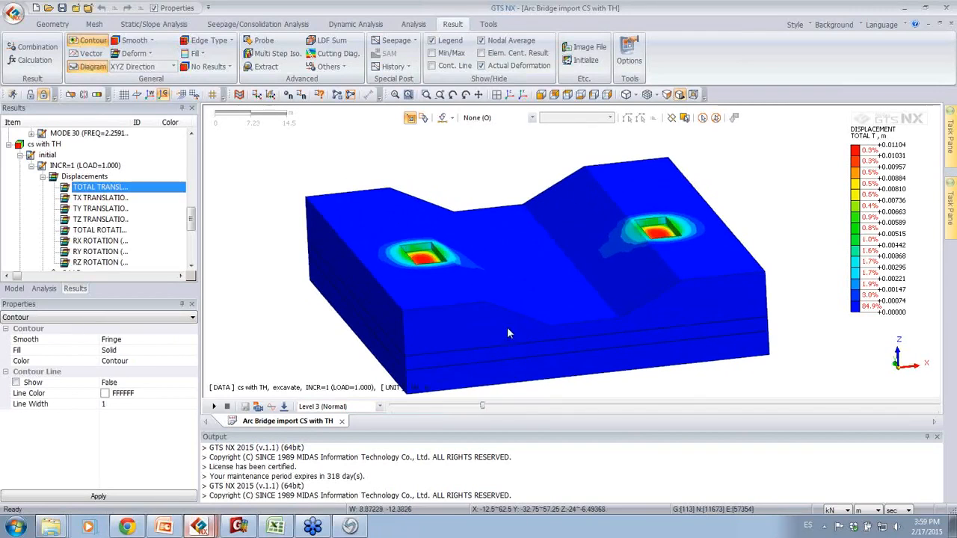
click(483, 407)
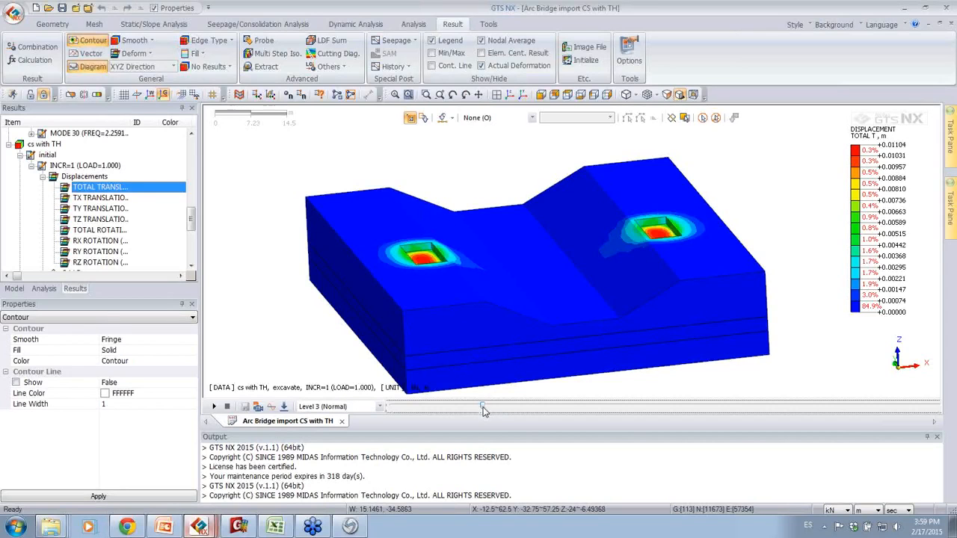
key(Right)
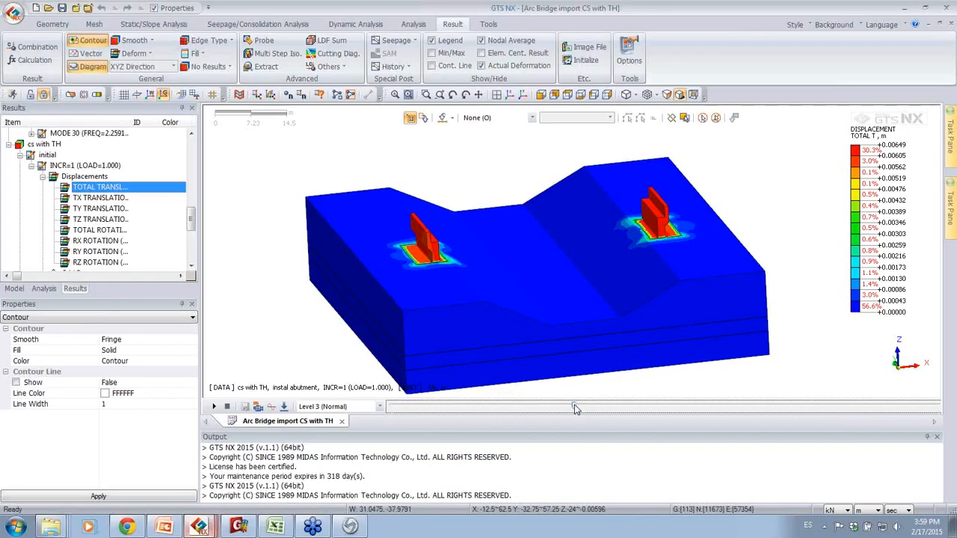
key(Right)
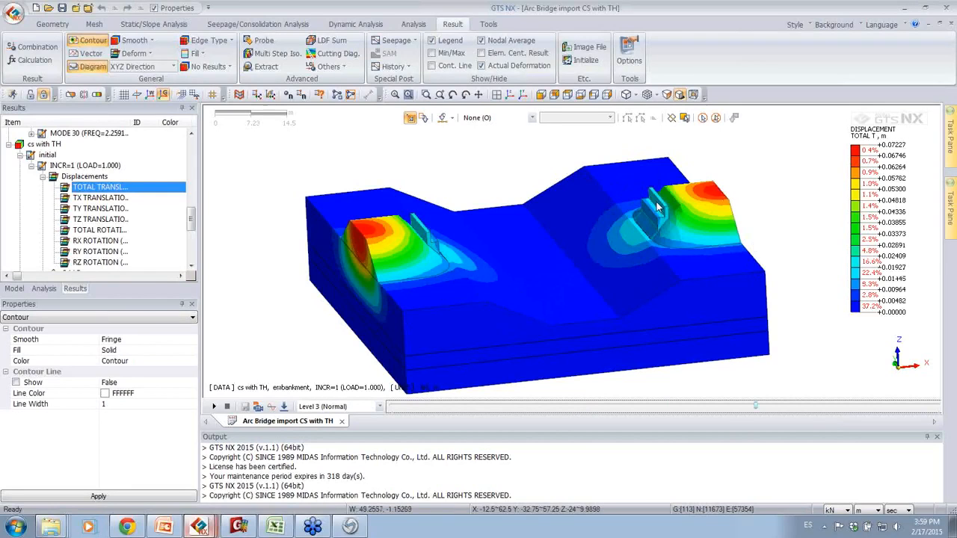
key(Right)
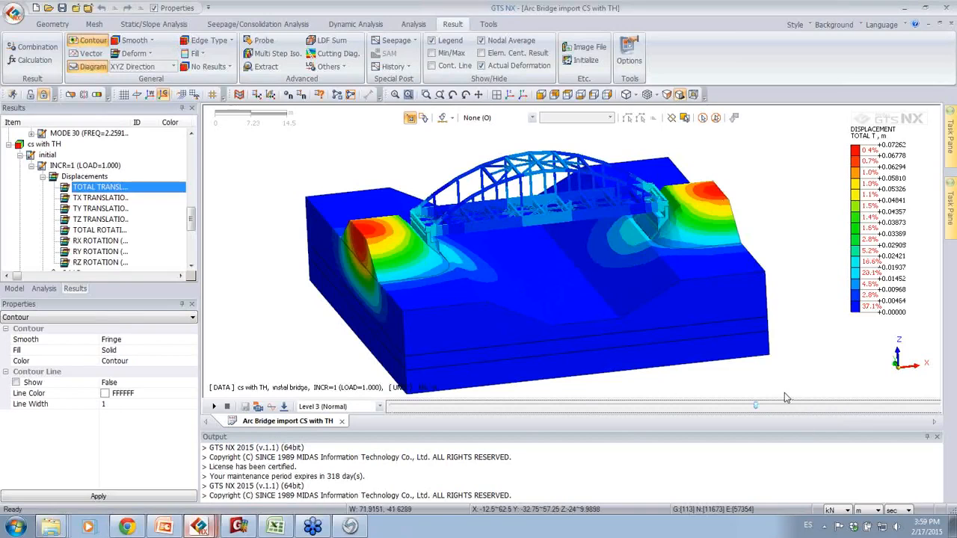
key(Right)
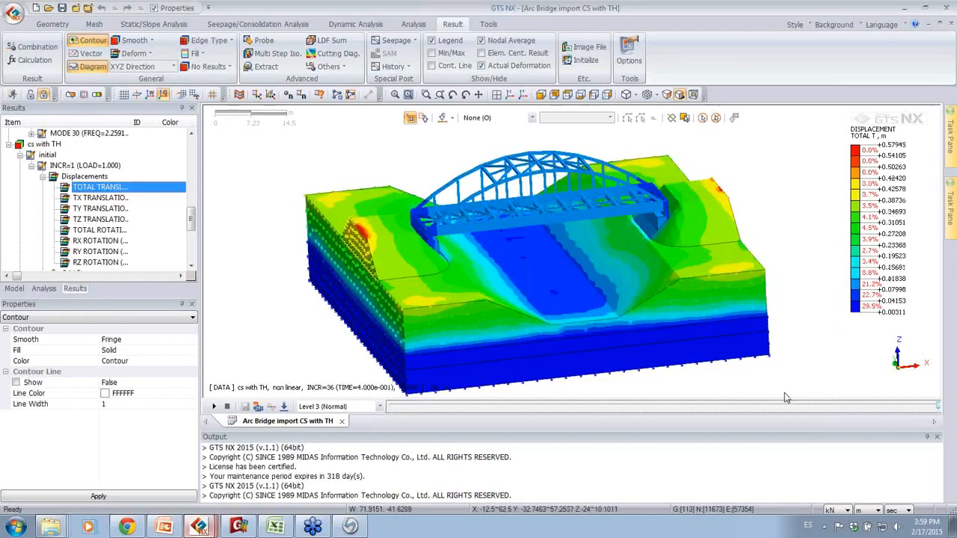
key(Left)
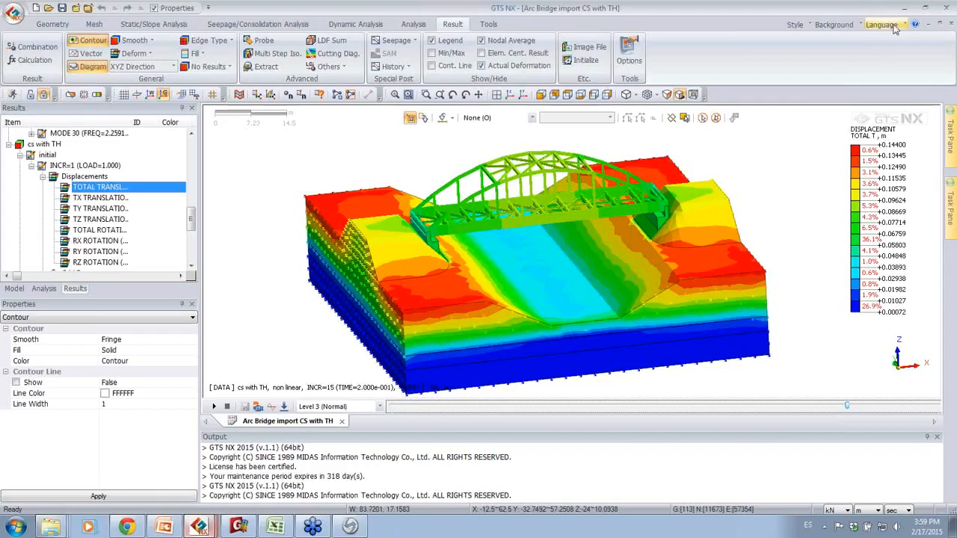
Step: Switch to the SSI presentation in PowerPoint, start the slide show from the Ground Acceleration slide and advance to slide 37
click(165, 527)
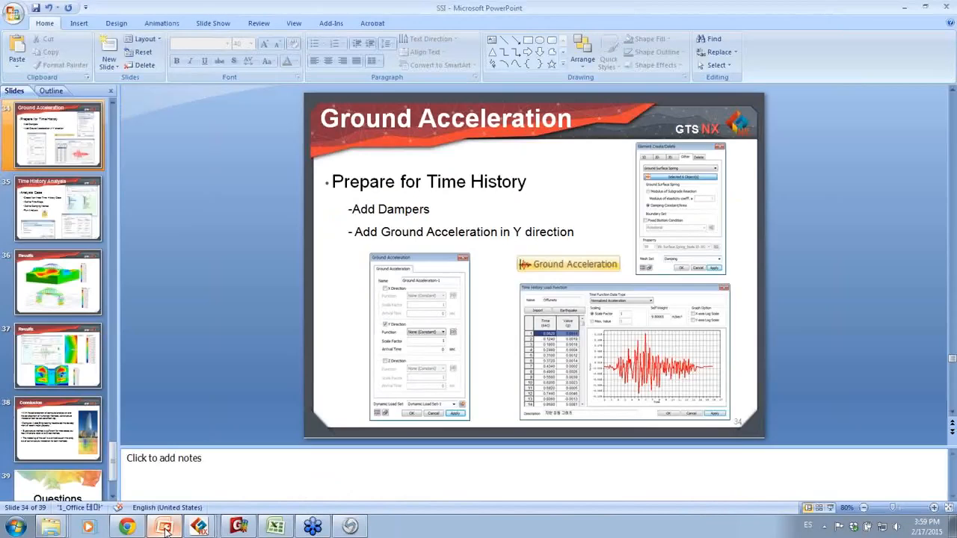
click(830, 509)
key(Right)
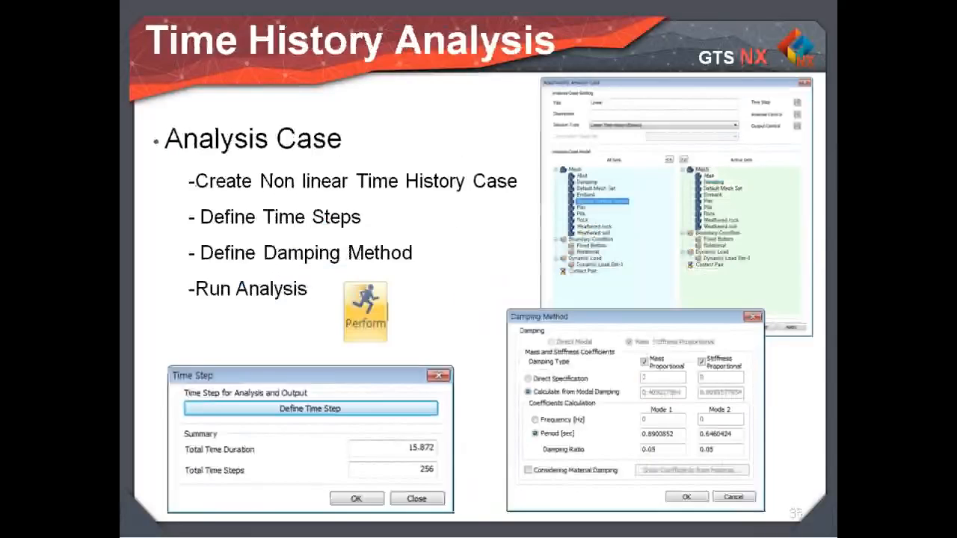
key(Right)
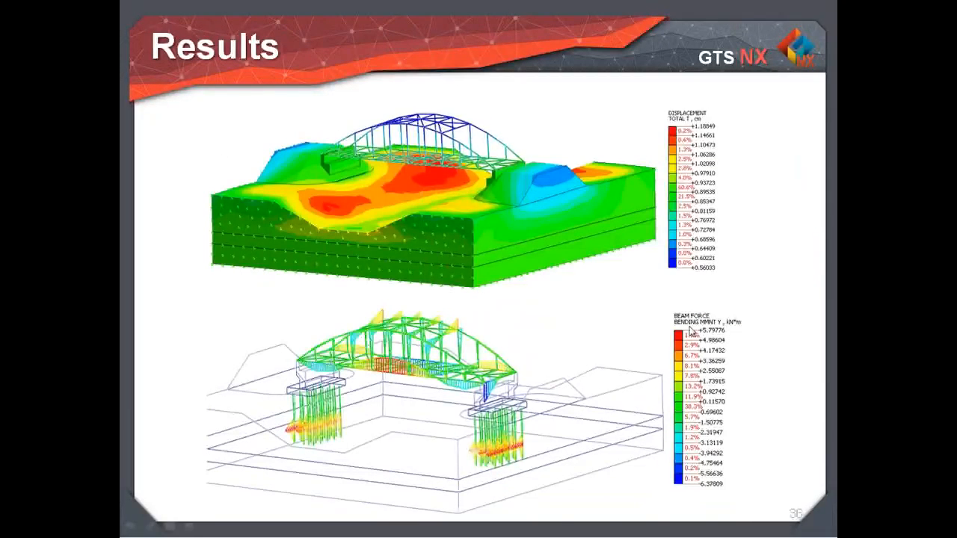
key(Right)
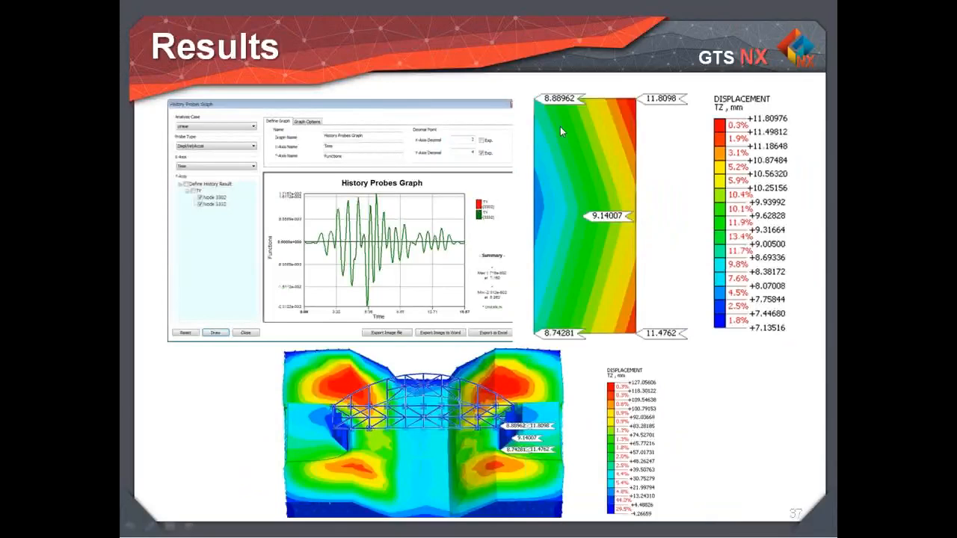